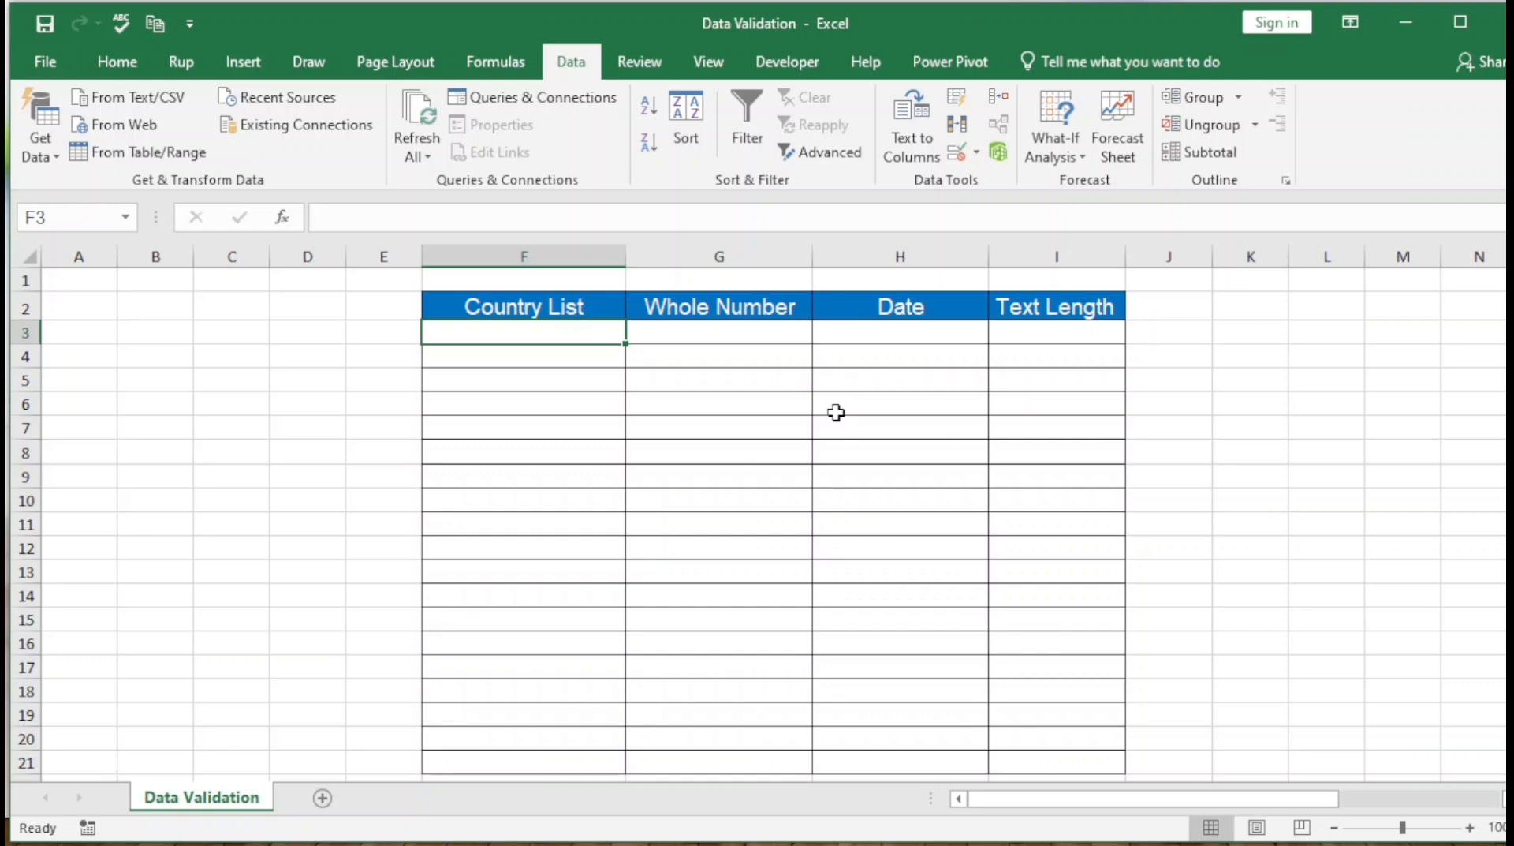
pyautogui.press('XF86AudioLowerVolume')
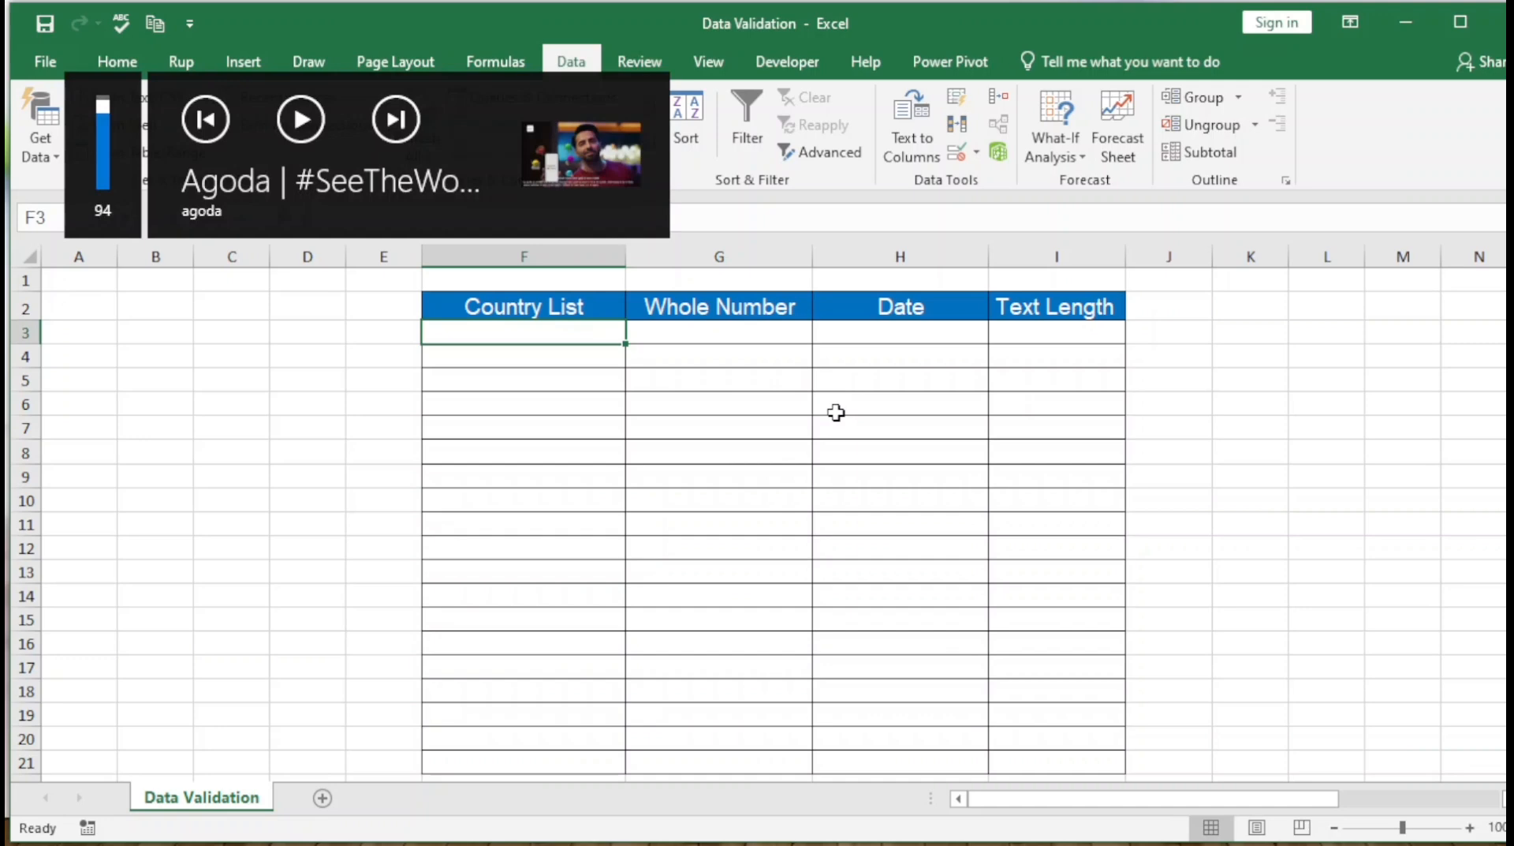
pyautogui.moveTo(637, 289)
pyautogui.mouseDown()
pyautogui.moveTo(687, 332)
pyautogui.moveTo(826, 354)
pyautogui.mouseUp()
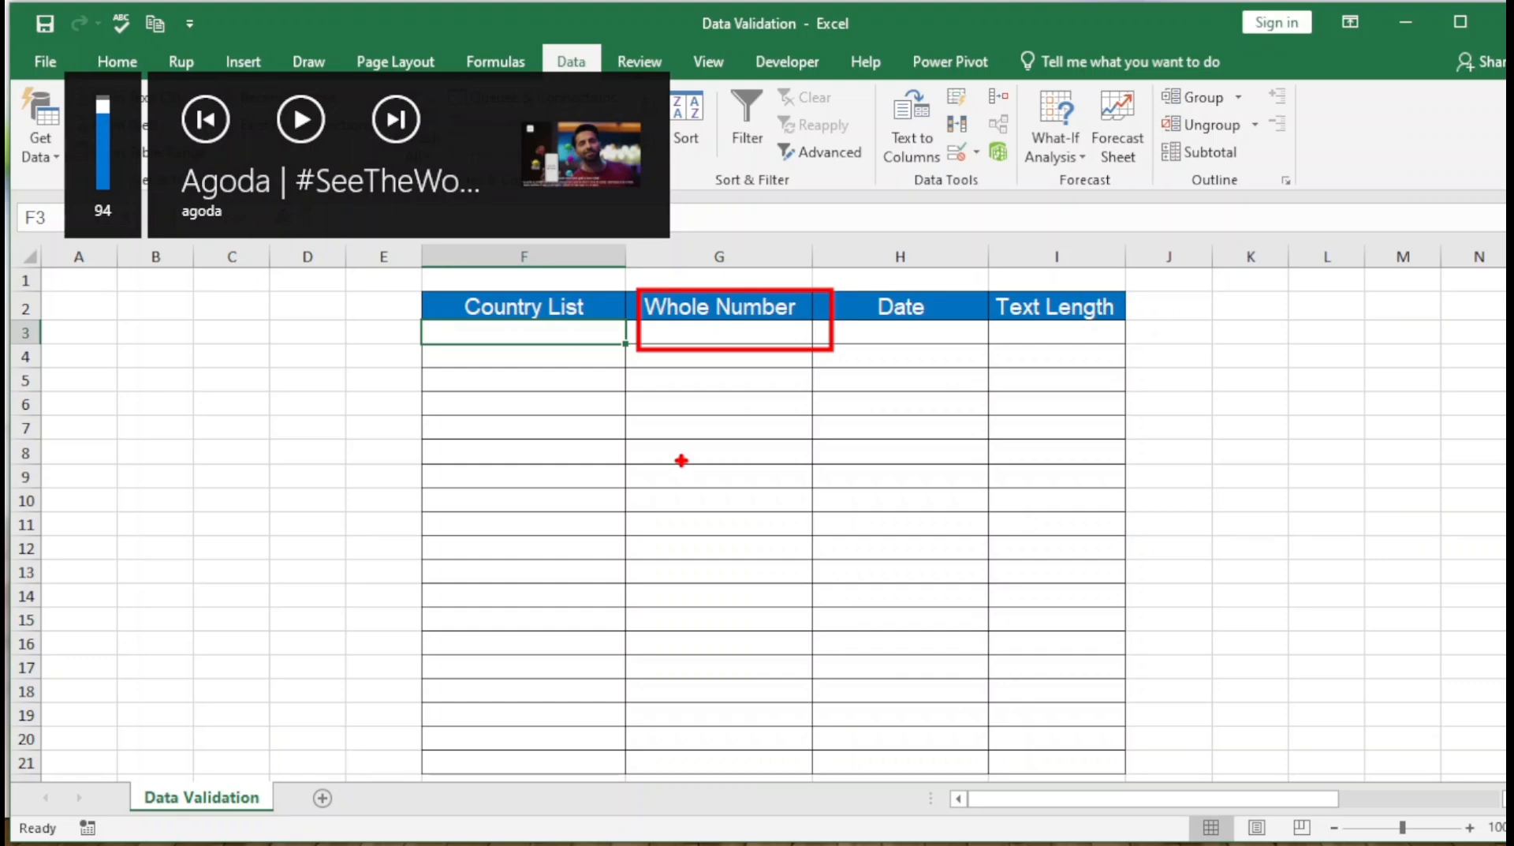
pyautogui.press('Escape')
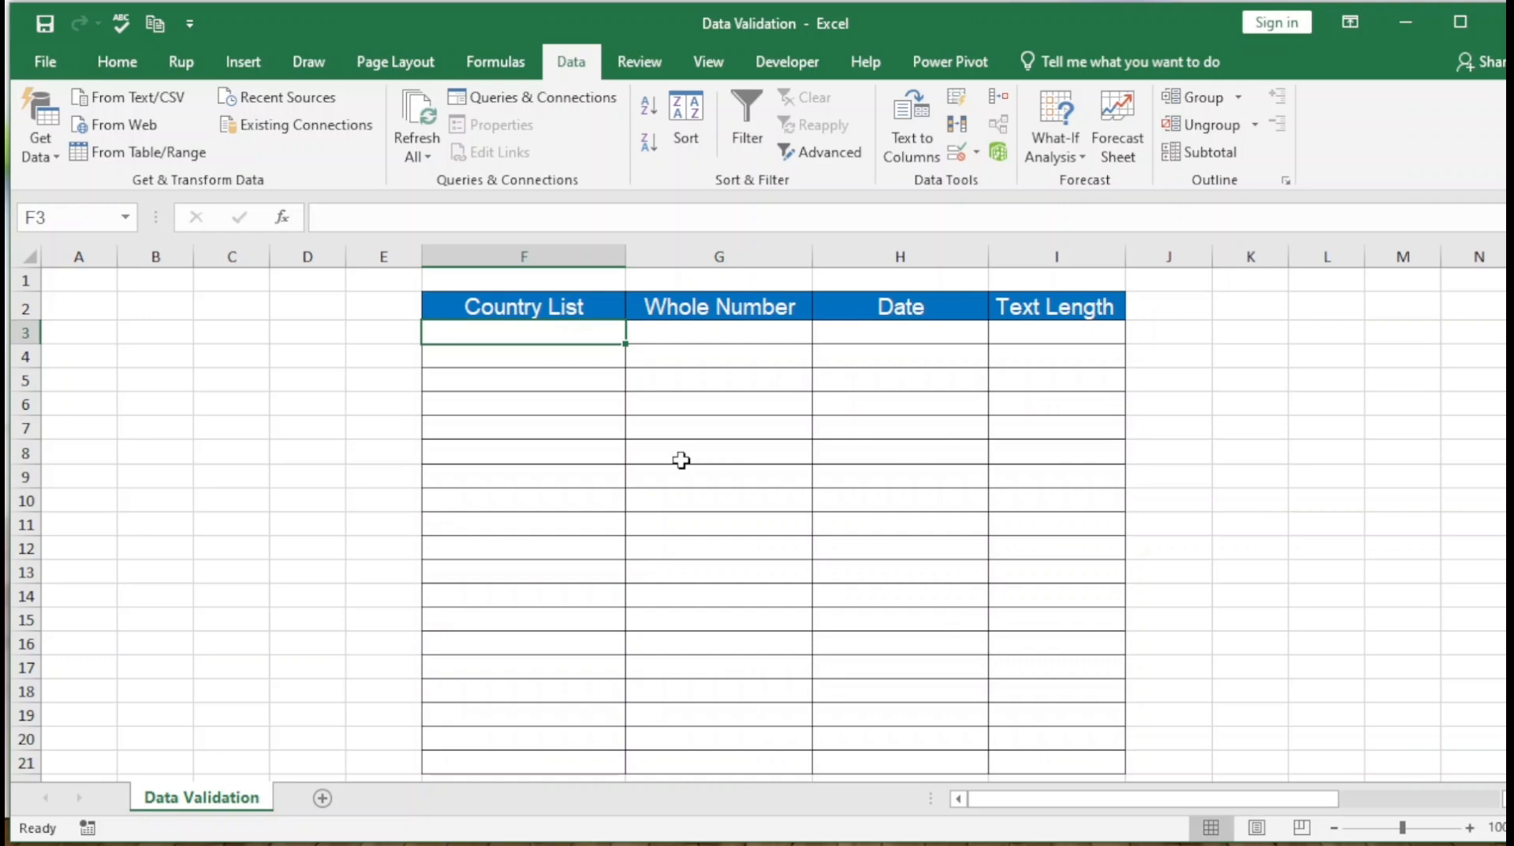
pyautogui.moveTo(525, 36); pyautogui.dragTo(606, 91)
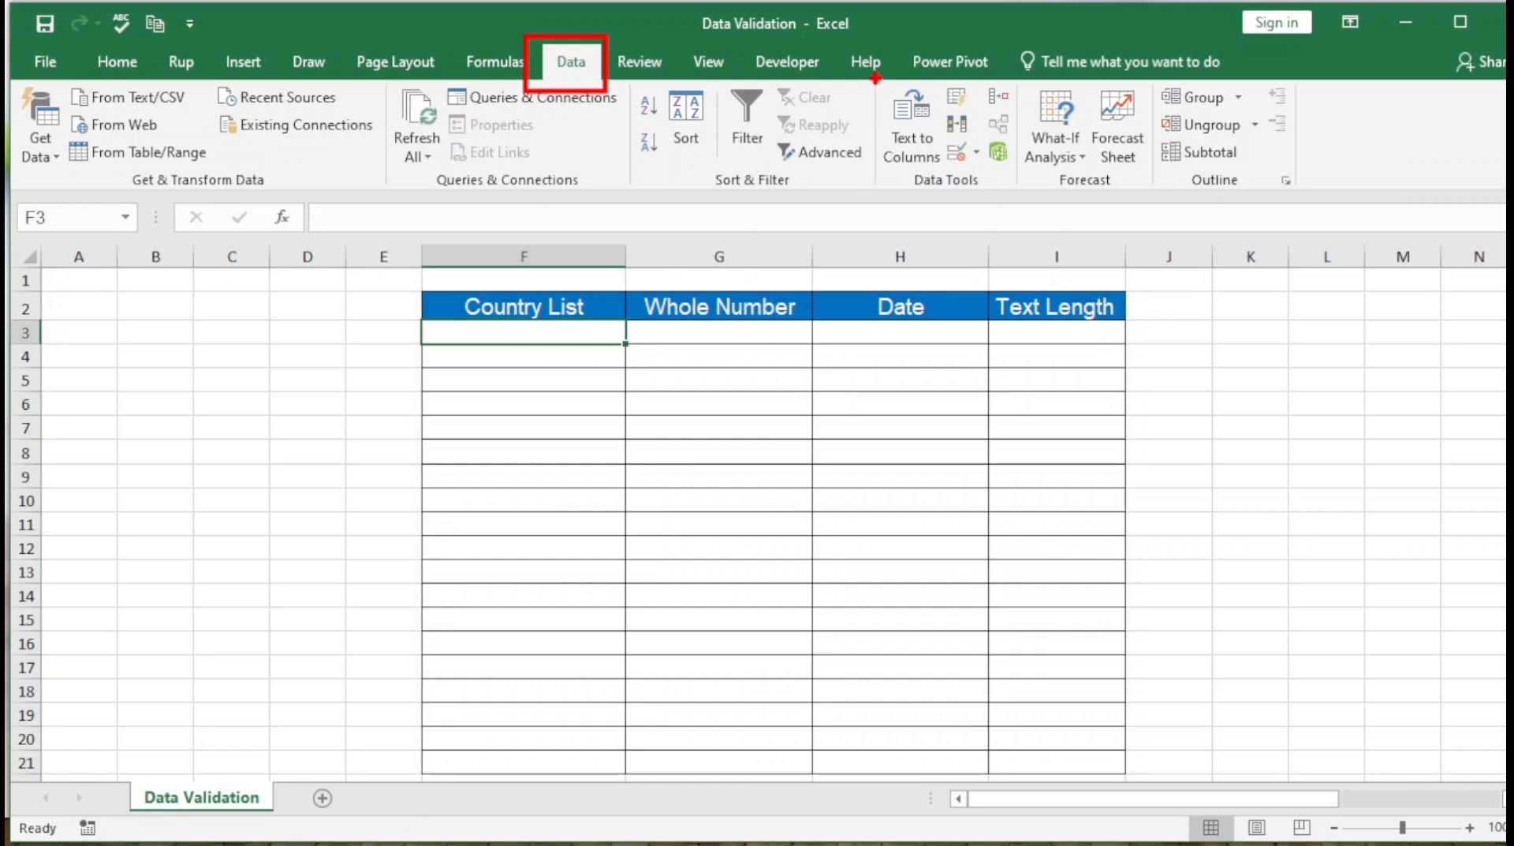
pyautogui.moveTo(874, 78)
pyautogui.mouseDown()
pyautogui.moveTo(982, 191)
pyautogui.moveTo(1026, 197)
pyautogui.mouseUp()
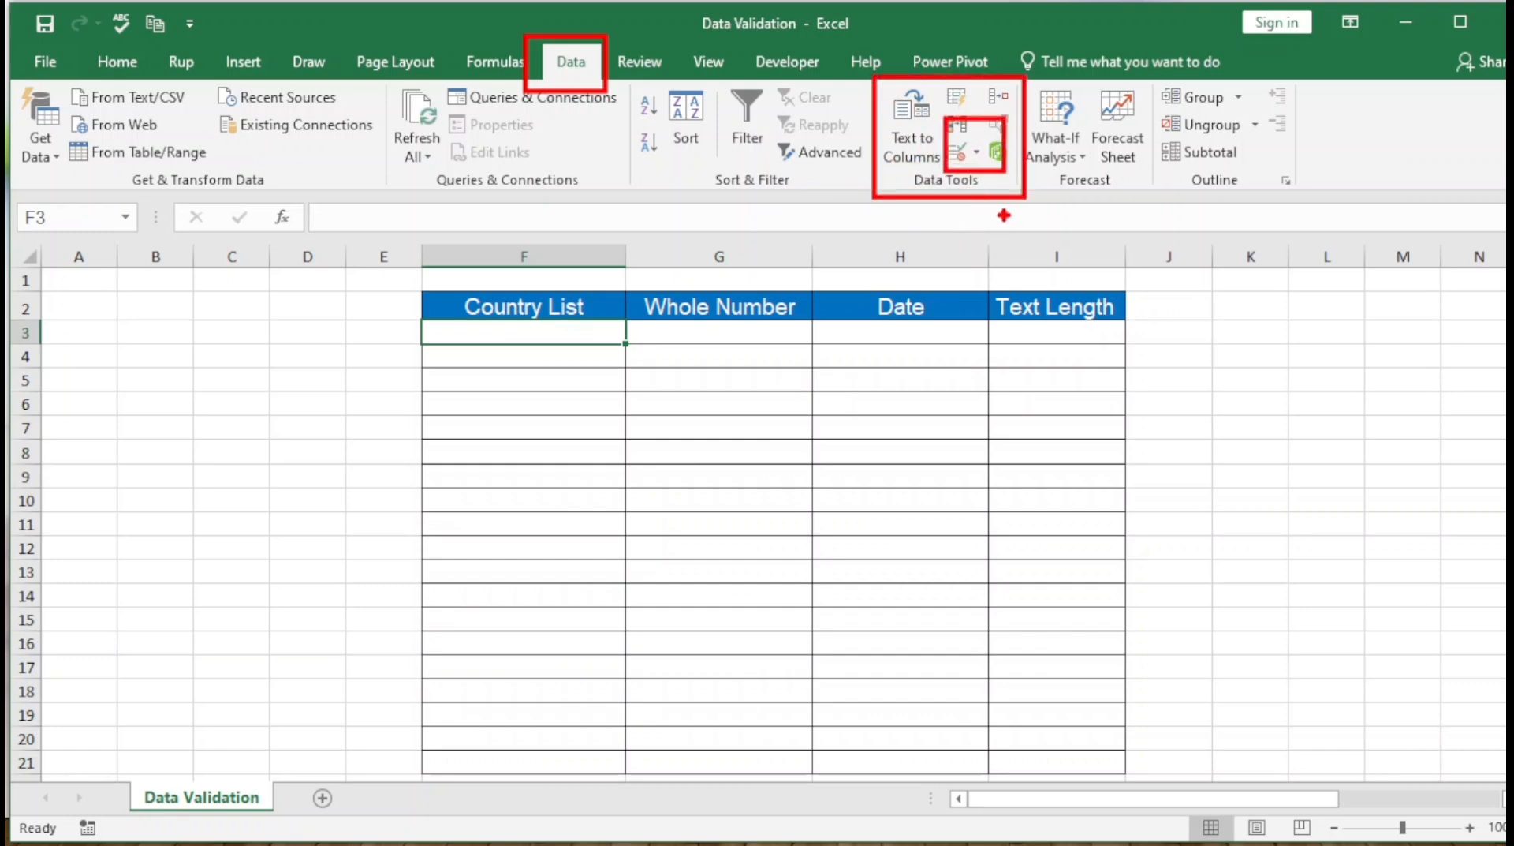
pyautogui.press('Escape')
pyautogui.click(976, 152)
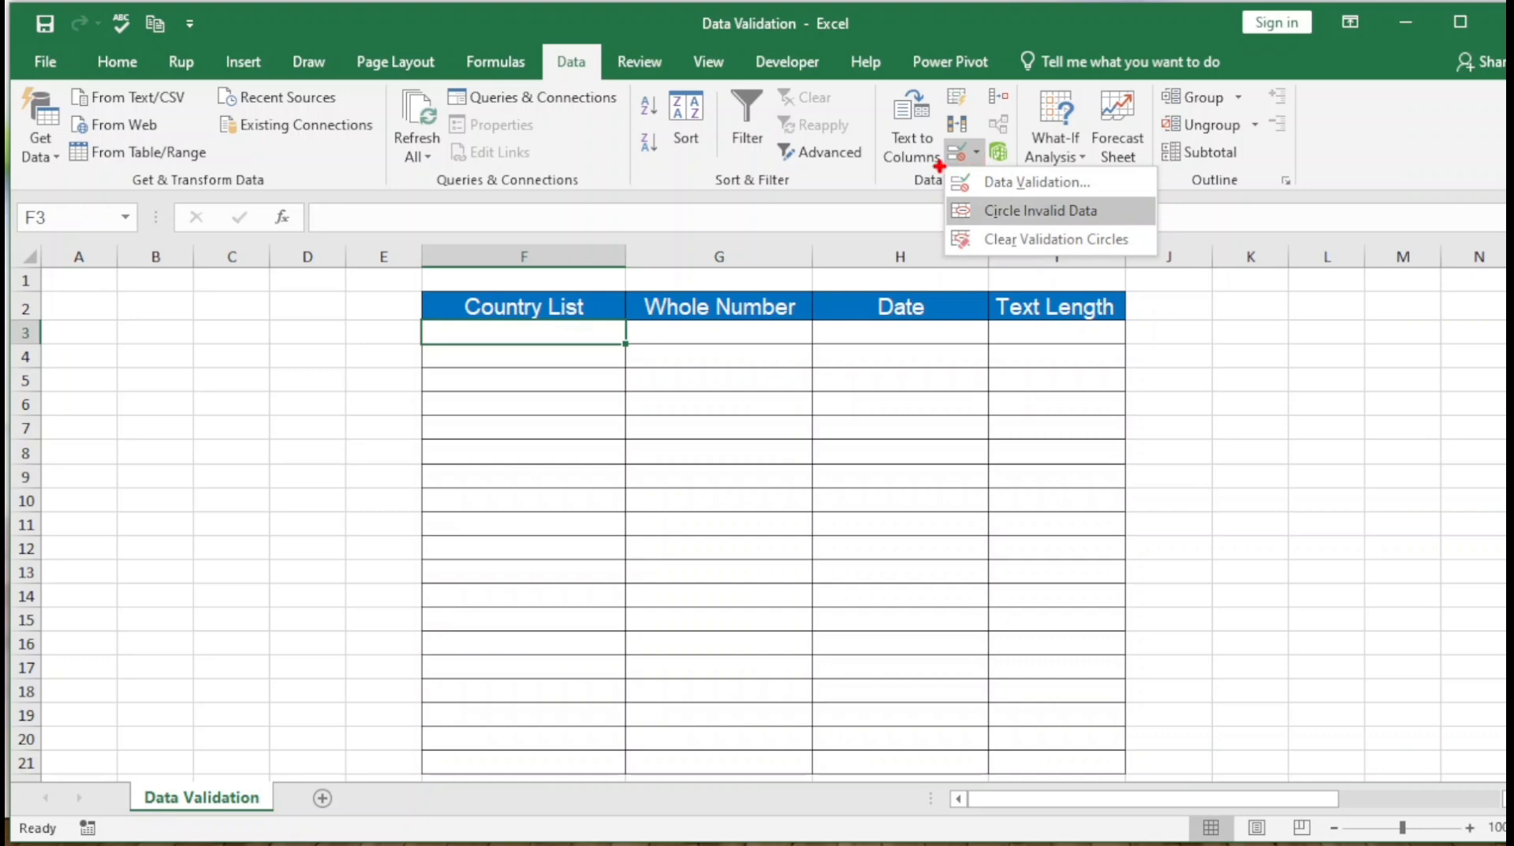
pyautogui.moveTo(938, 165); pyautogui.dragTo(1120, 204)
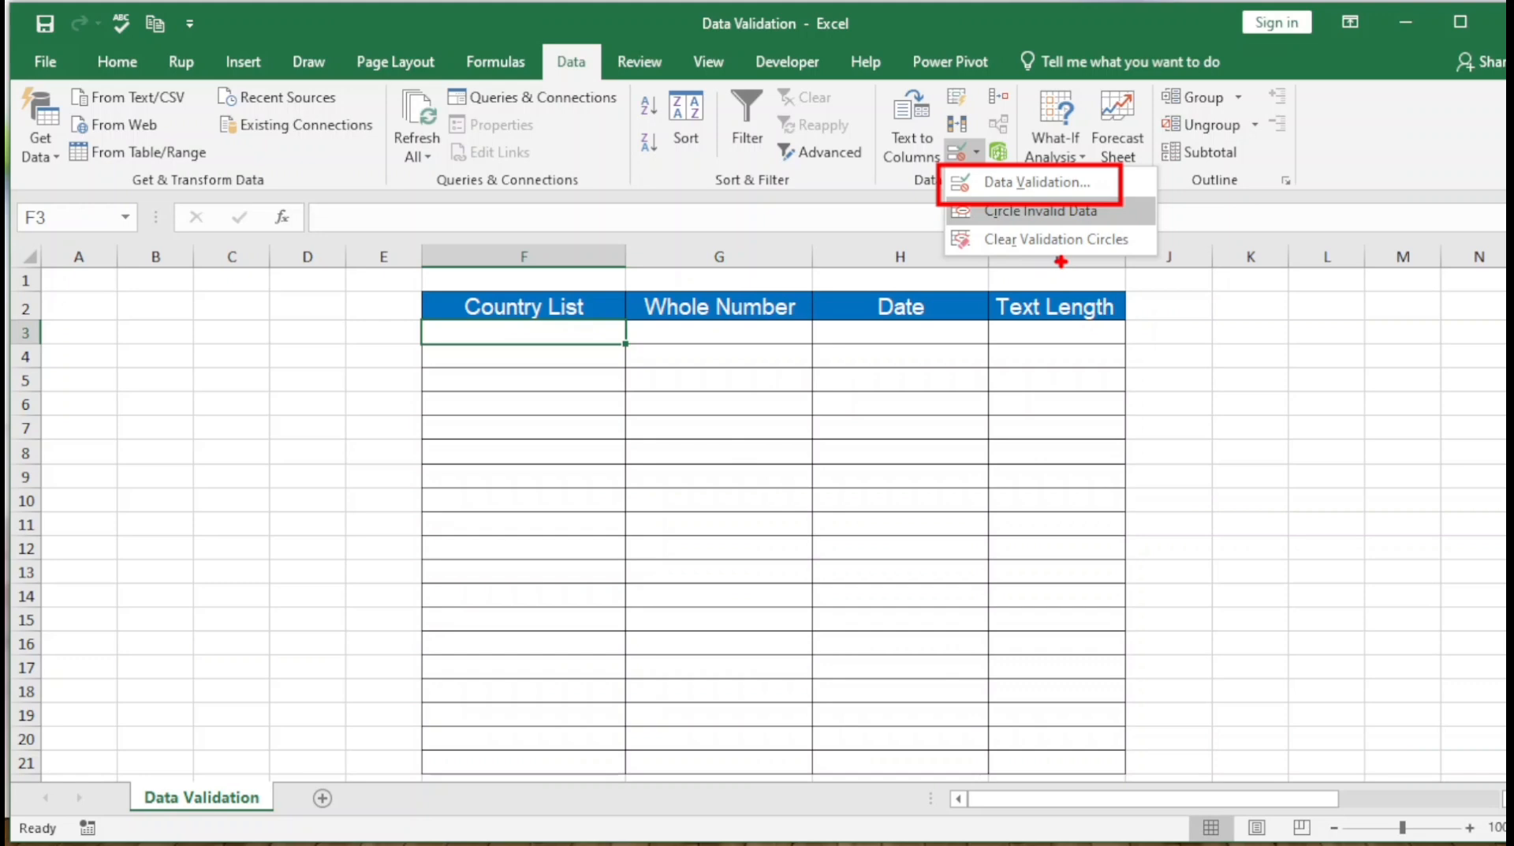
pyautogui.press('Escape')
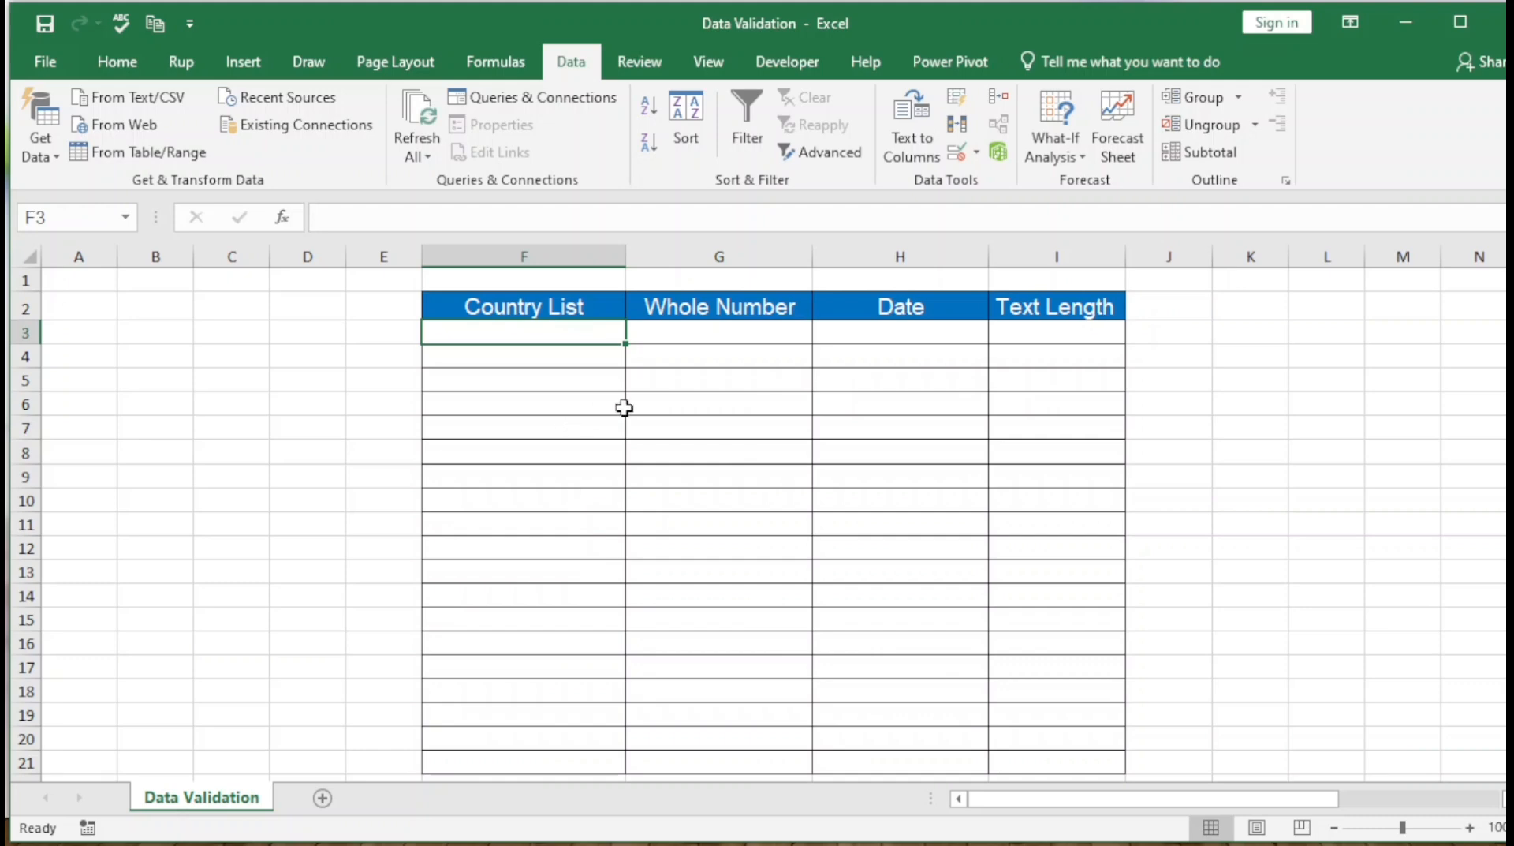
# - Select cells F3 to F21 under the Country List header and open the data validation settings for them
pyautogui.click(514, 354)
pyautogui.click(537, 337)
pyautogui.press('Up')
pyautogui.press('Down')
pyautogui.hotkey('shift', 'Down')
pyautogui.hotkey('shift', 'Down')
pyautogui.hotkey('shift', 'Down')
pyautogui.hotkey('shift', 'Down')
pyautogui.hotkey('shift', 'Down')
pyautogui.hotkey('shift', 'Down')
pyautogui.hotkey('shift', 'Down')
pyautogui.hotkey('shift', 'Down')
pyautogui.hotkey('shift', 'Down')
pyautogui.hotkey('shift', 'Down')
pyautogui.hotkey('shift', 'Down')
pyautogui.hotkey('shift', 'Down')
pyautogui.hotkey('shift', 'Down')
pyautogui.hotkey('shift', 'Down')
pyautogui.hotkey('shift', 'Down')
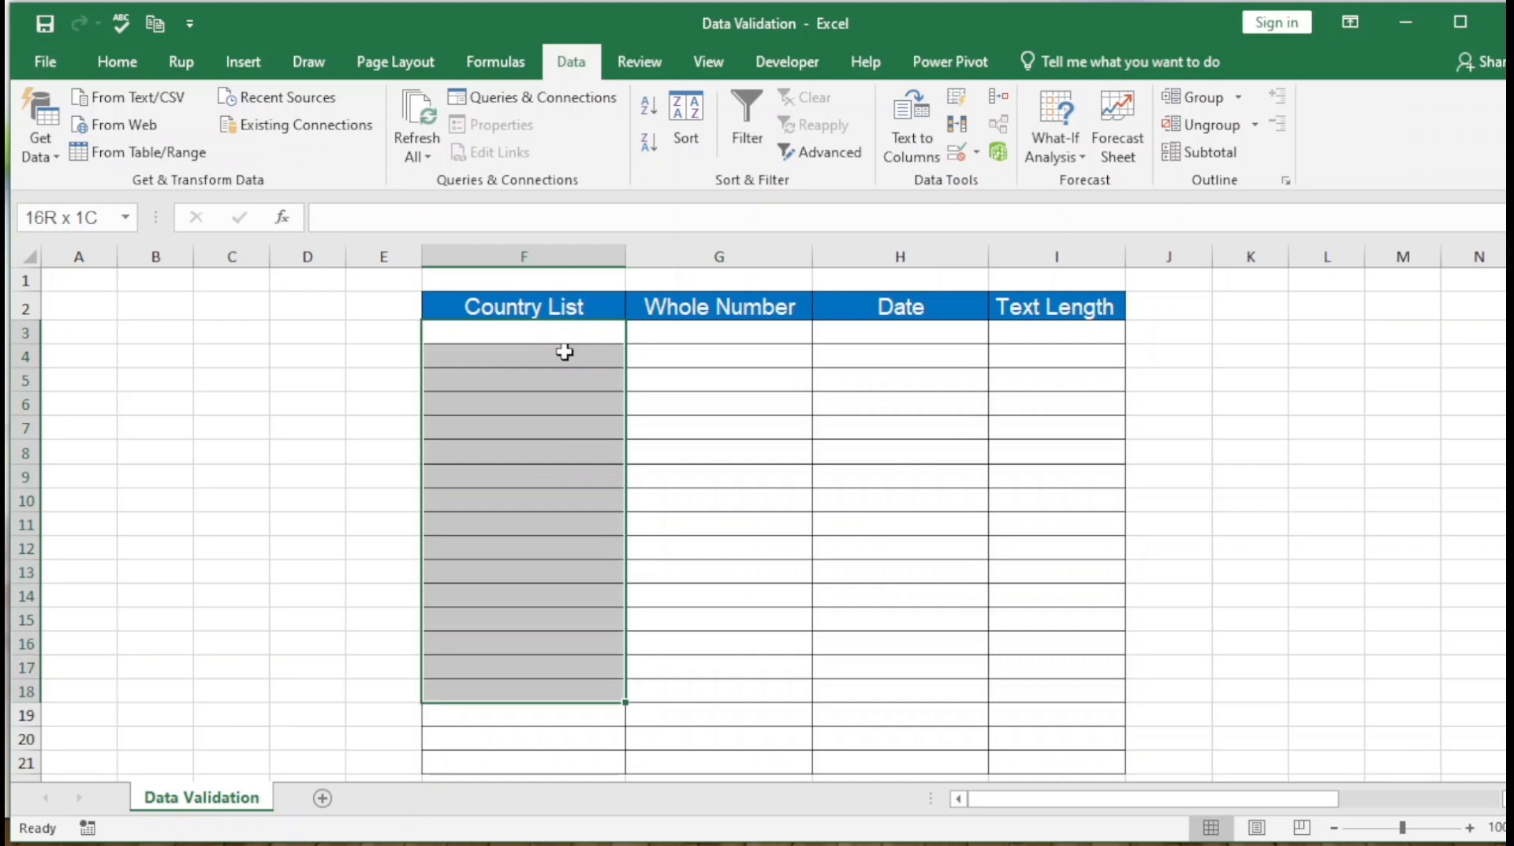
pyautogui.hotkey('shift', 'Down')
pyautogui.hotkey('shift', 'Down')
pyautogui.hotkey('shift', 'Down')
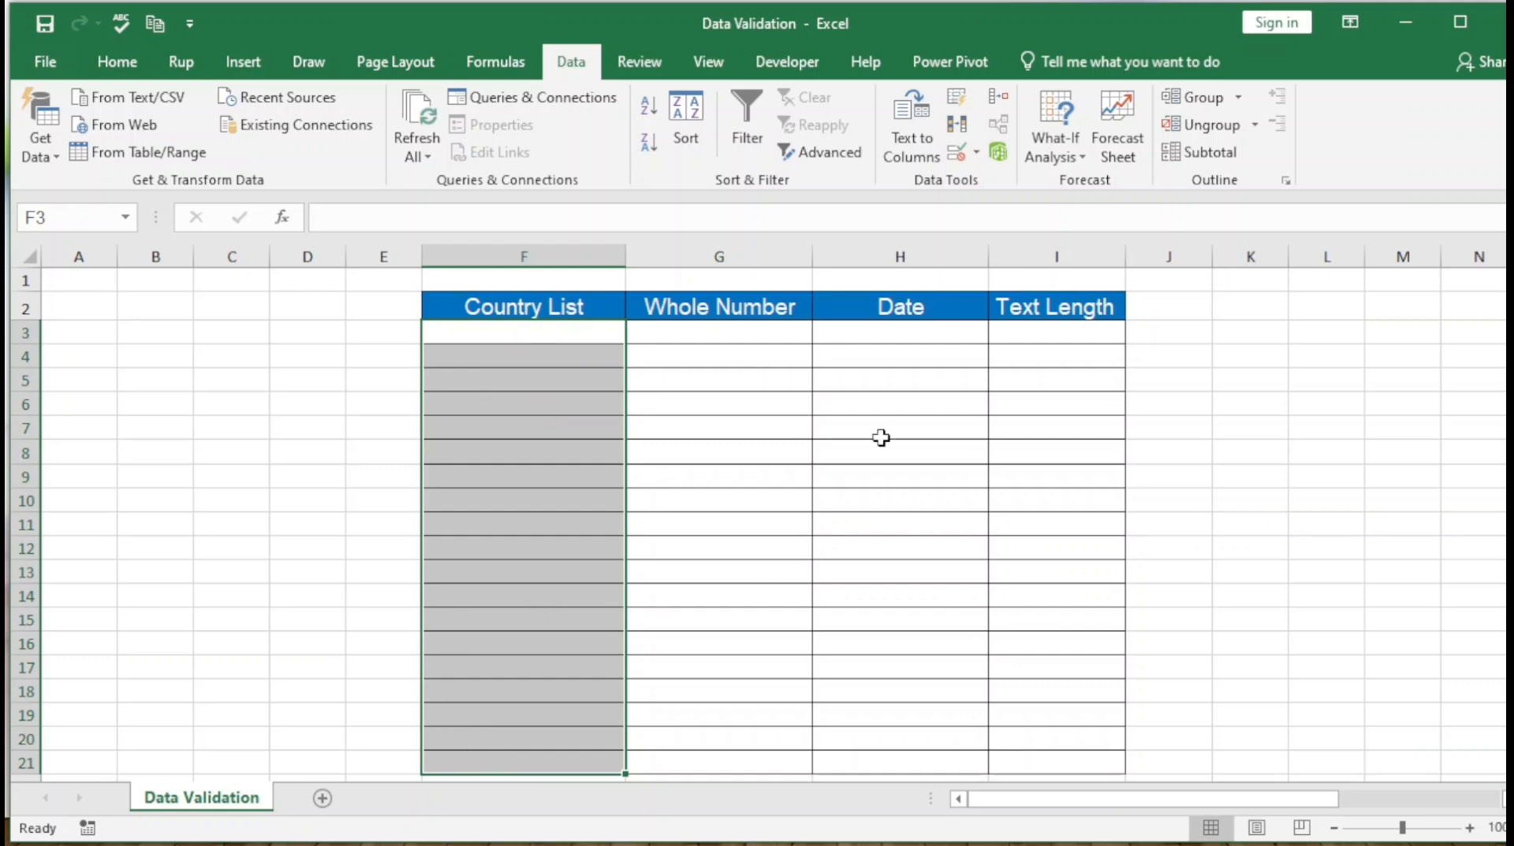
pyautogui.click(977, 154)
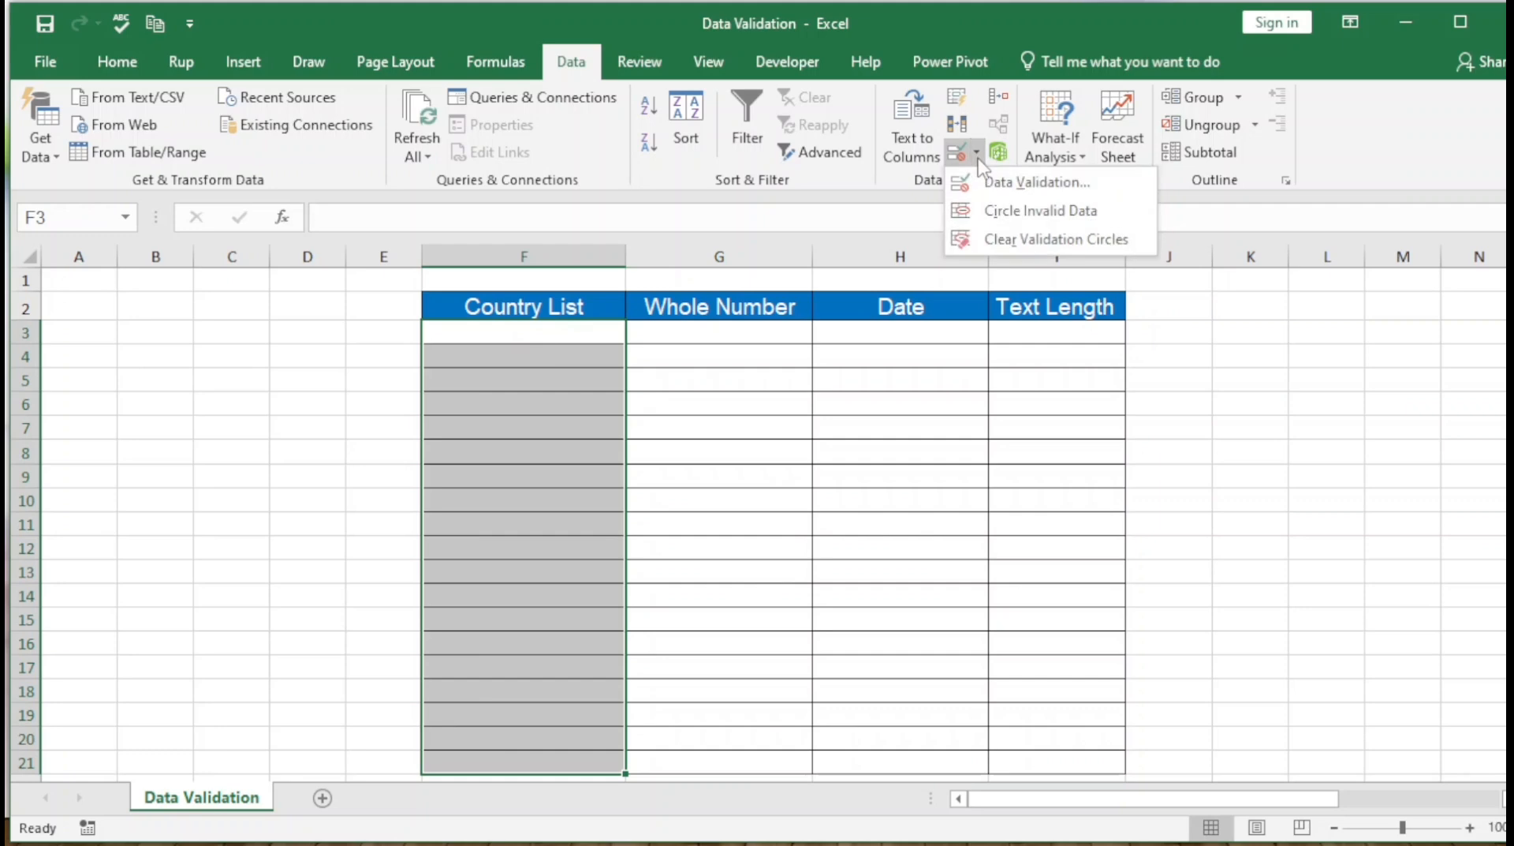
pyautogui.click(1028, 184)
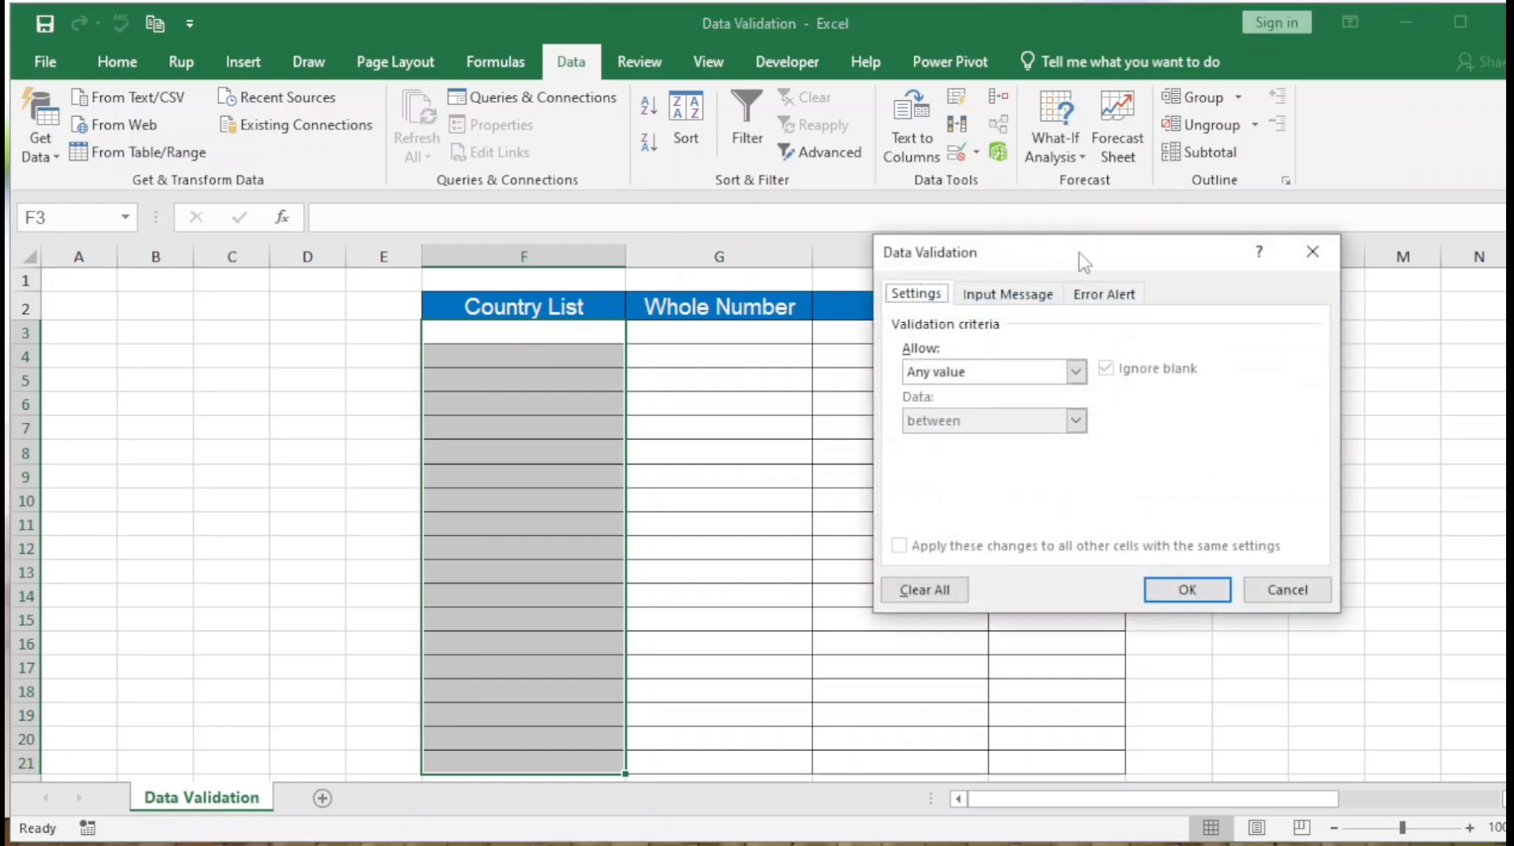
pyautogui.moveTo(1084, 261); pyautogui.dragTo(995, 284)
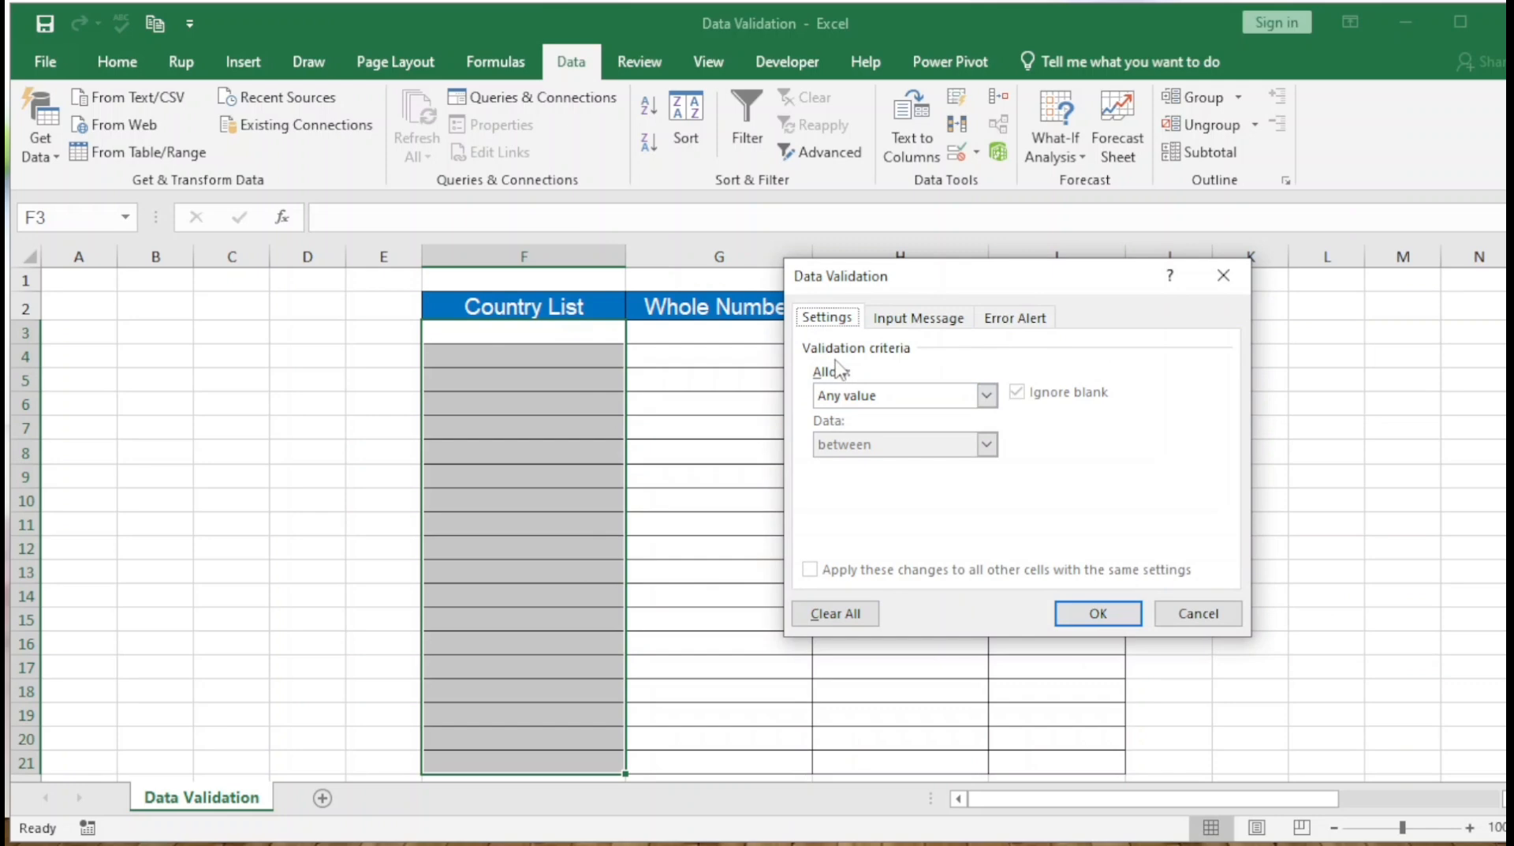
# - Set the validation criteria for the selected Country List cells to allow List entries
pyautogui.moveTo(799, 330); pyautogui.dragTo(949, 362)
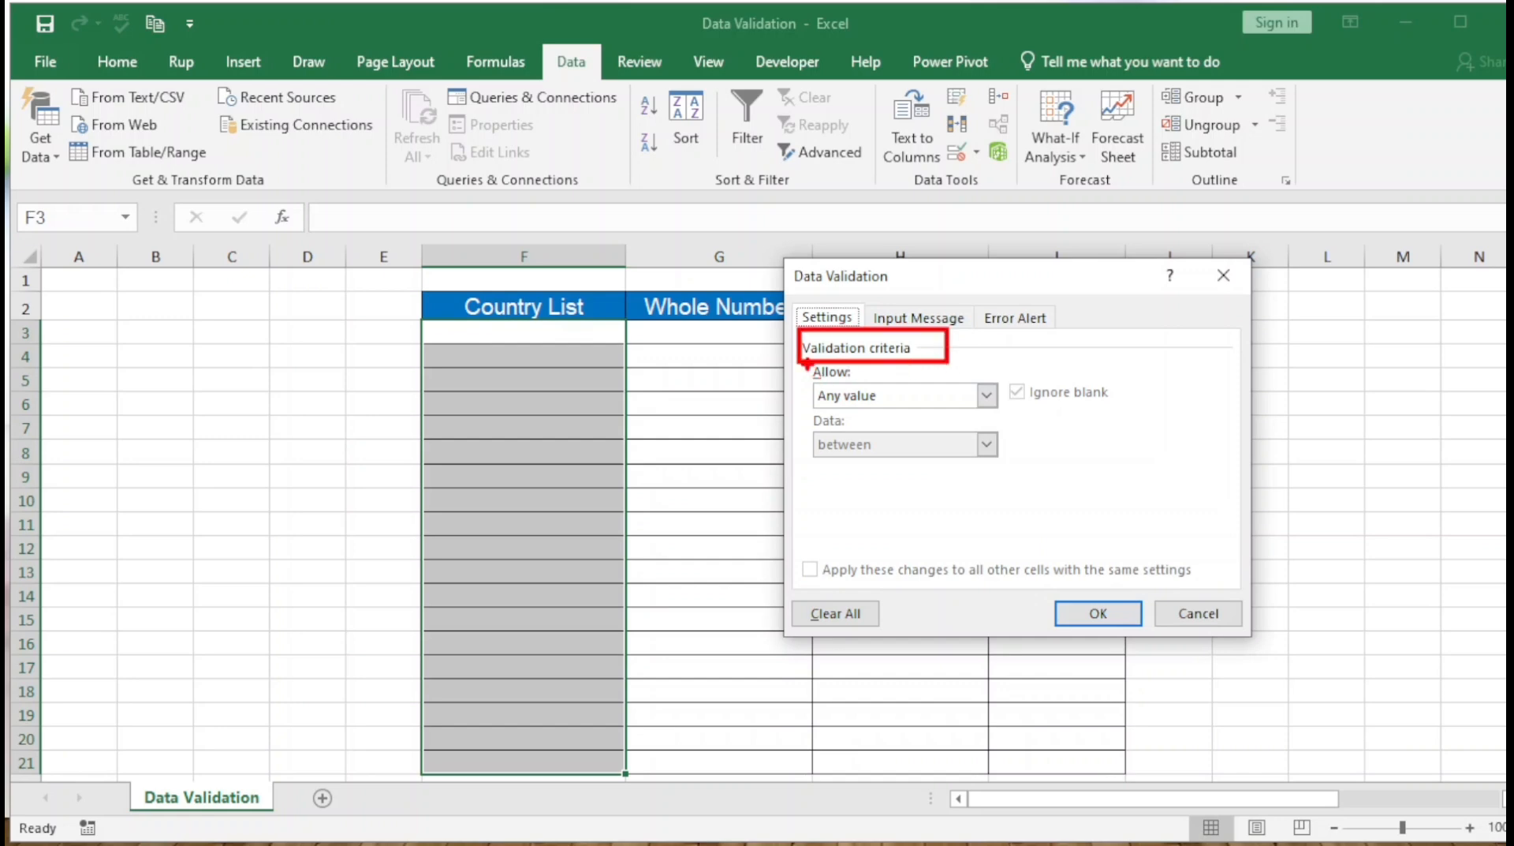
pyautogui.moveTo(807, 363); pyautogui.dragTo(1047, 425)
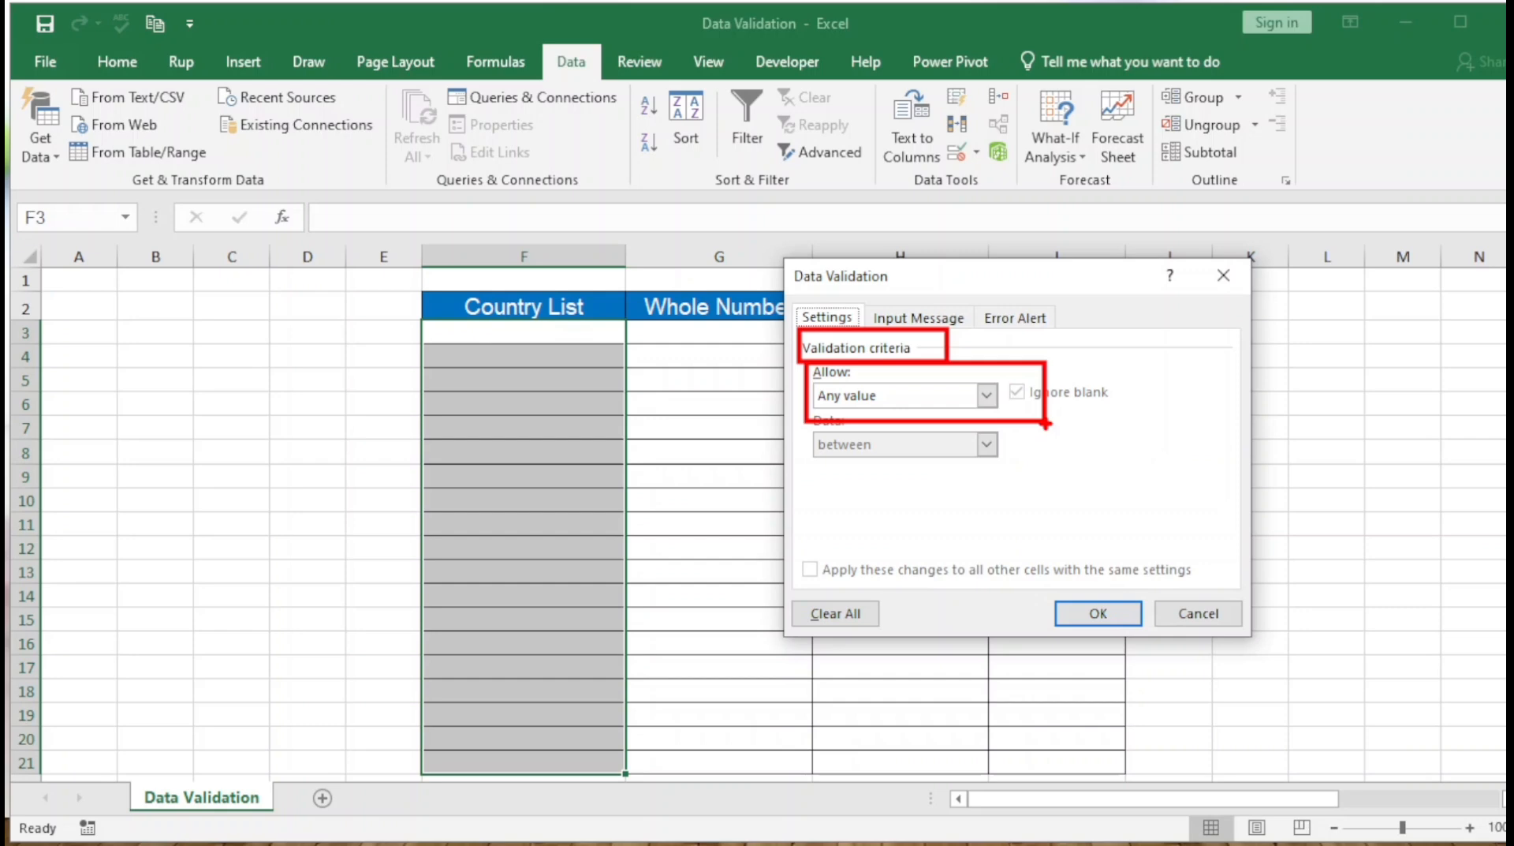
pyautogui.click(987, 395)
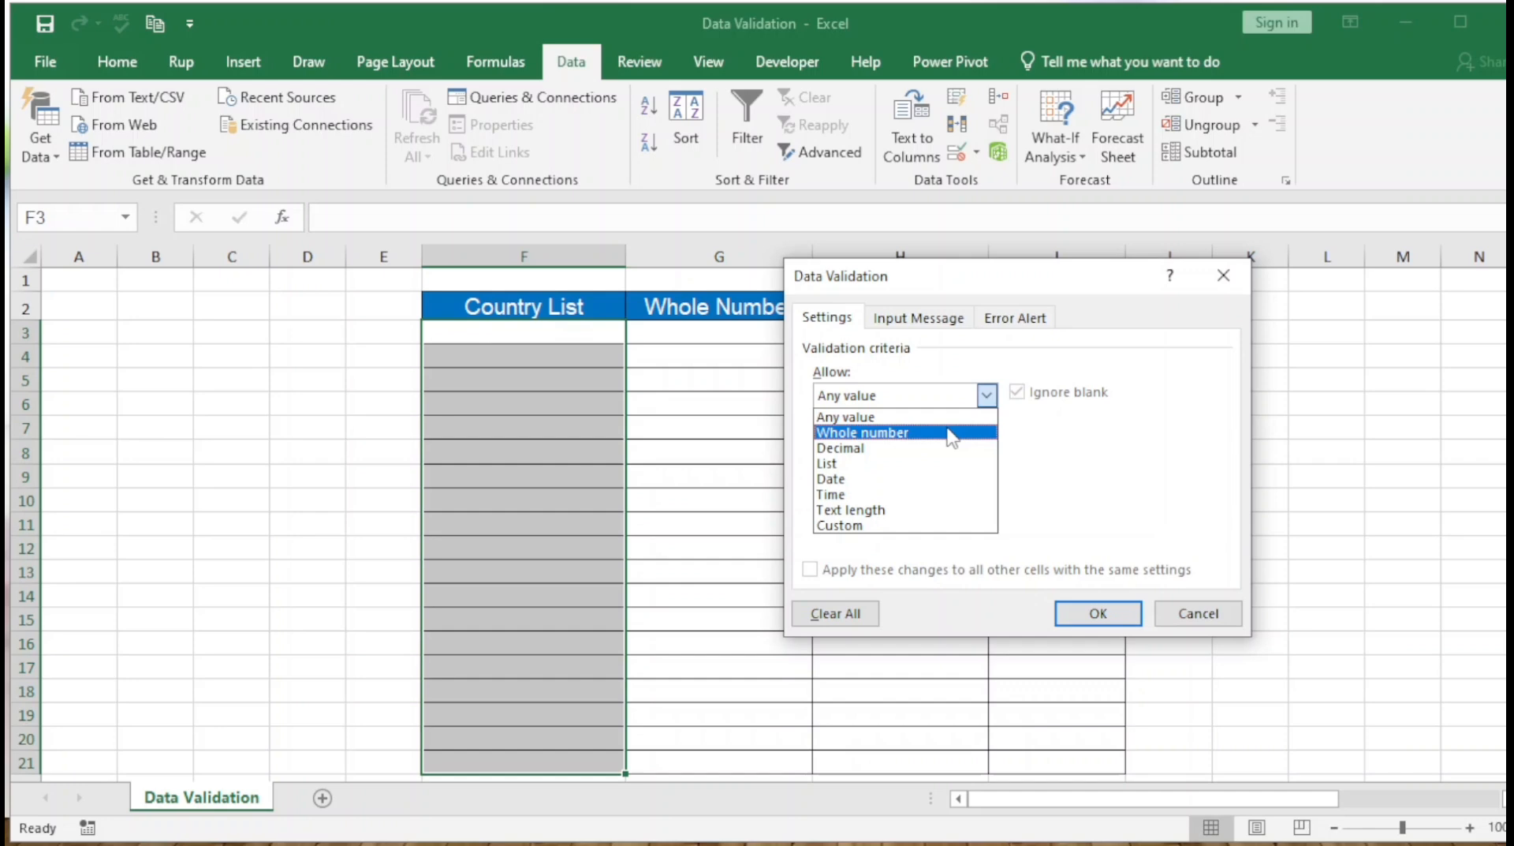
pyautogui.click(859, 466)
pyautogui.moveTo(1005, 277); pyautogui.dragTo(1114, 216)
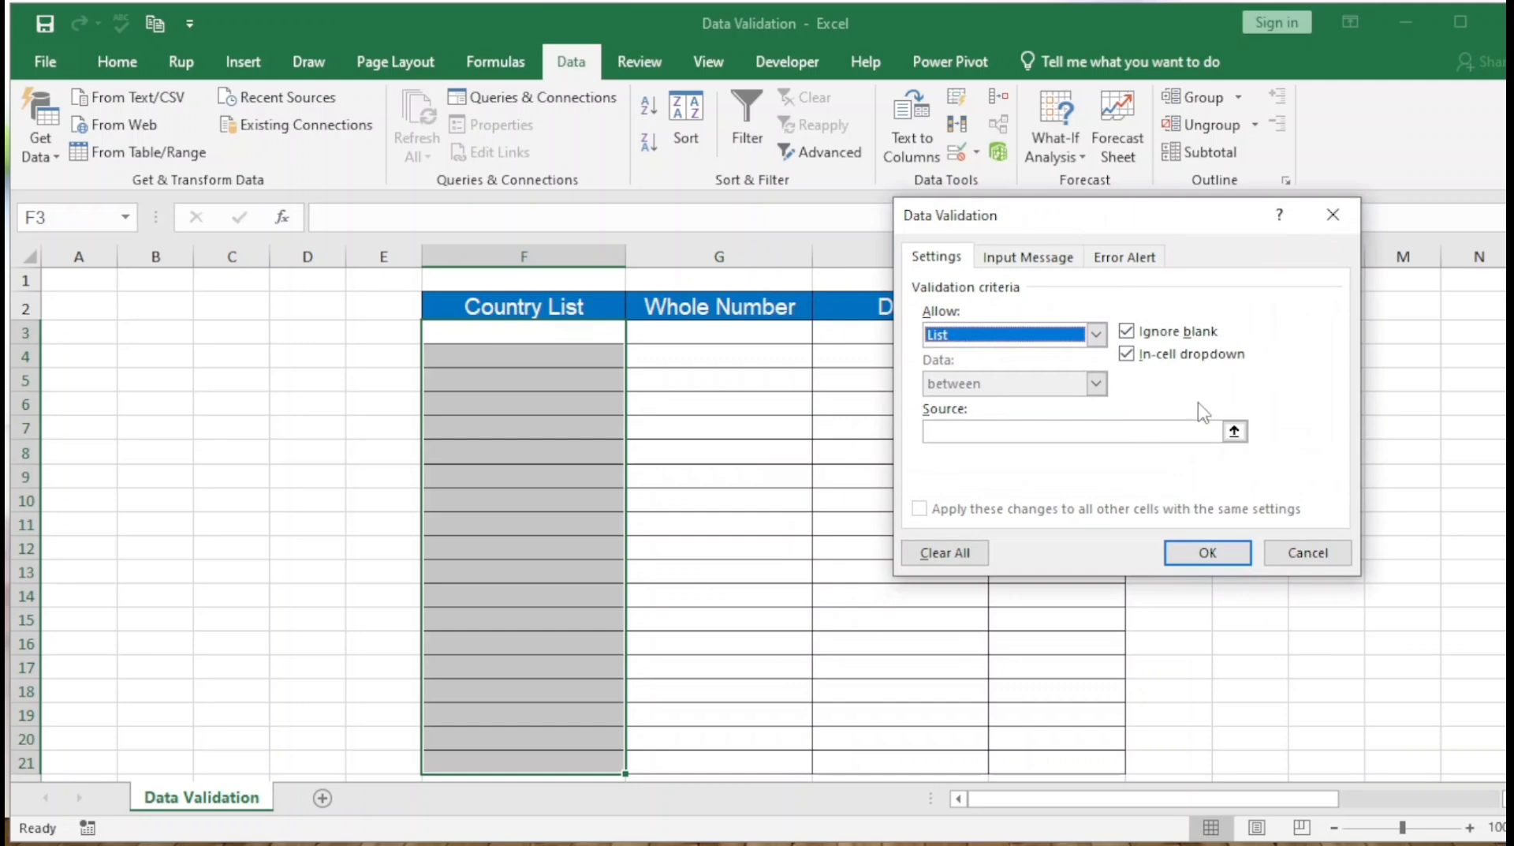
pyautogui.hotkey('ctrl', '2')
pyautogui.moveTo(1102, 310)
pyautogui.mouseDown()
pyautogui.moveTo(1172, 355)
pyautogui.moveTo(1291, 389)
pyautogui.mouseUp()
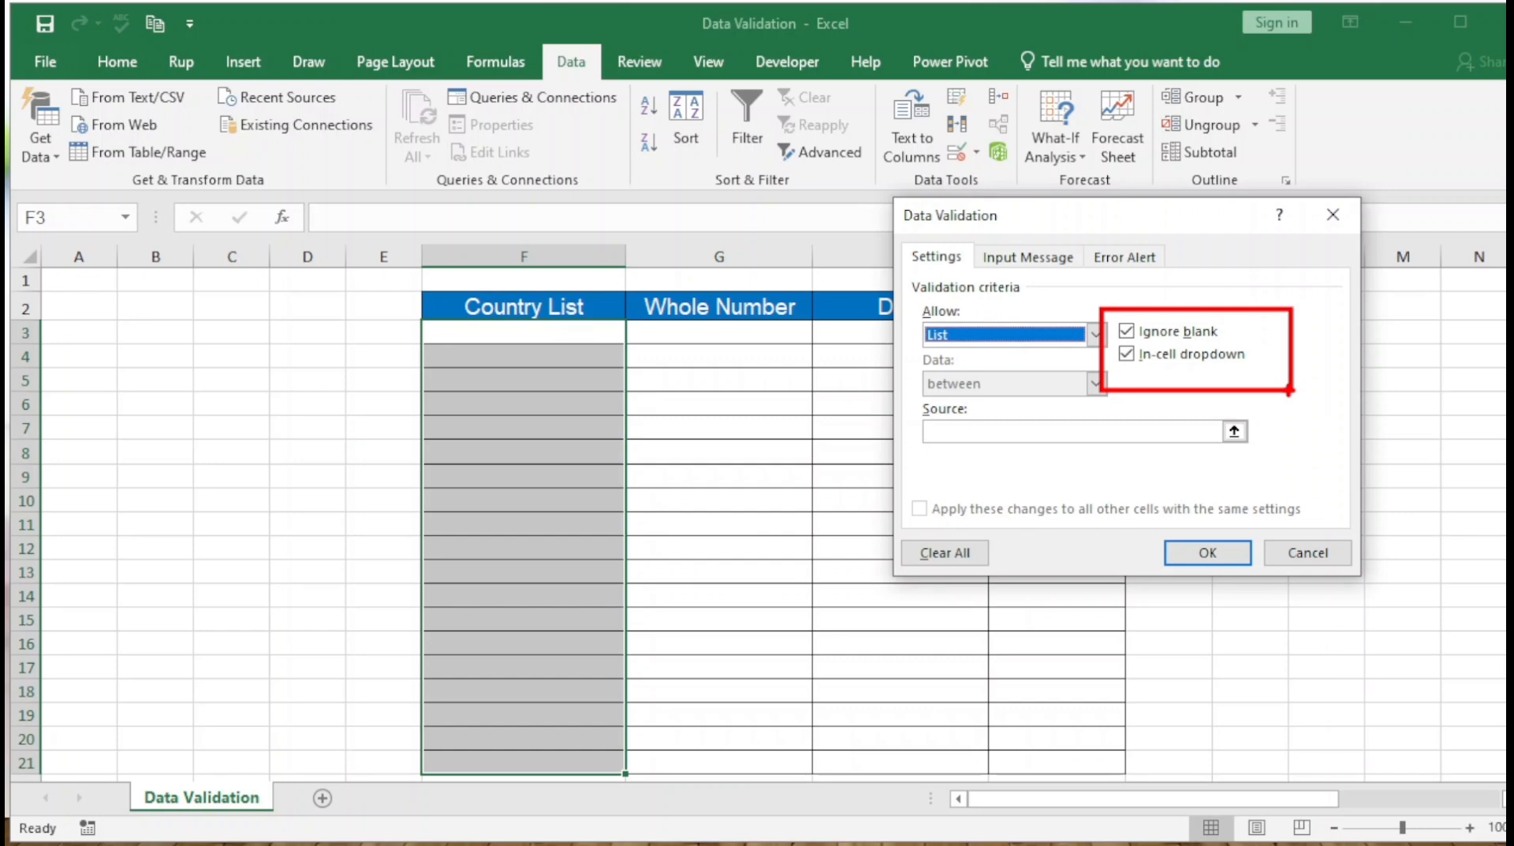
pyautogui.press('Escape')
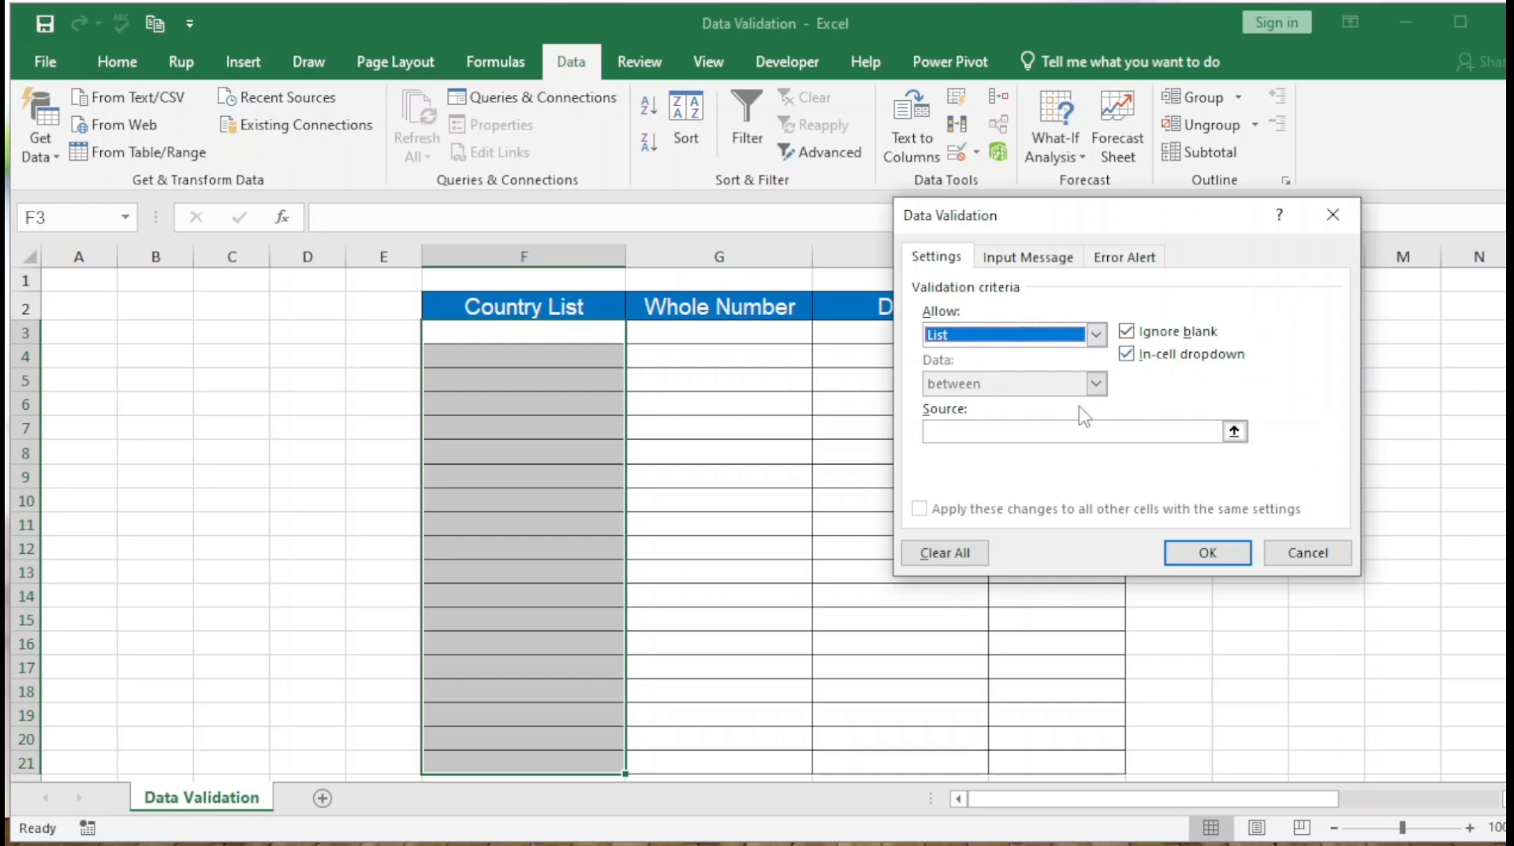
# - Use the country names in S3:S7 as the source of the validation list and apply the rule
pyautogui.click(967, 432)
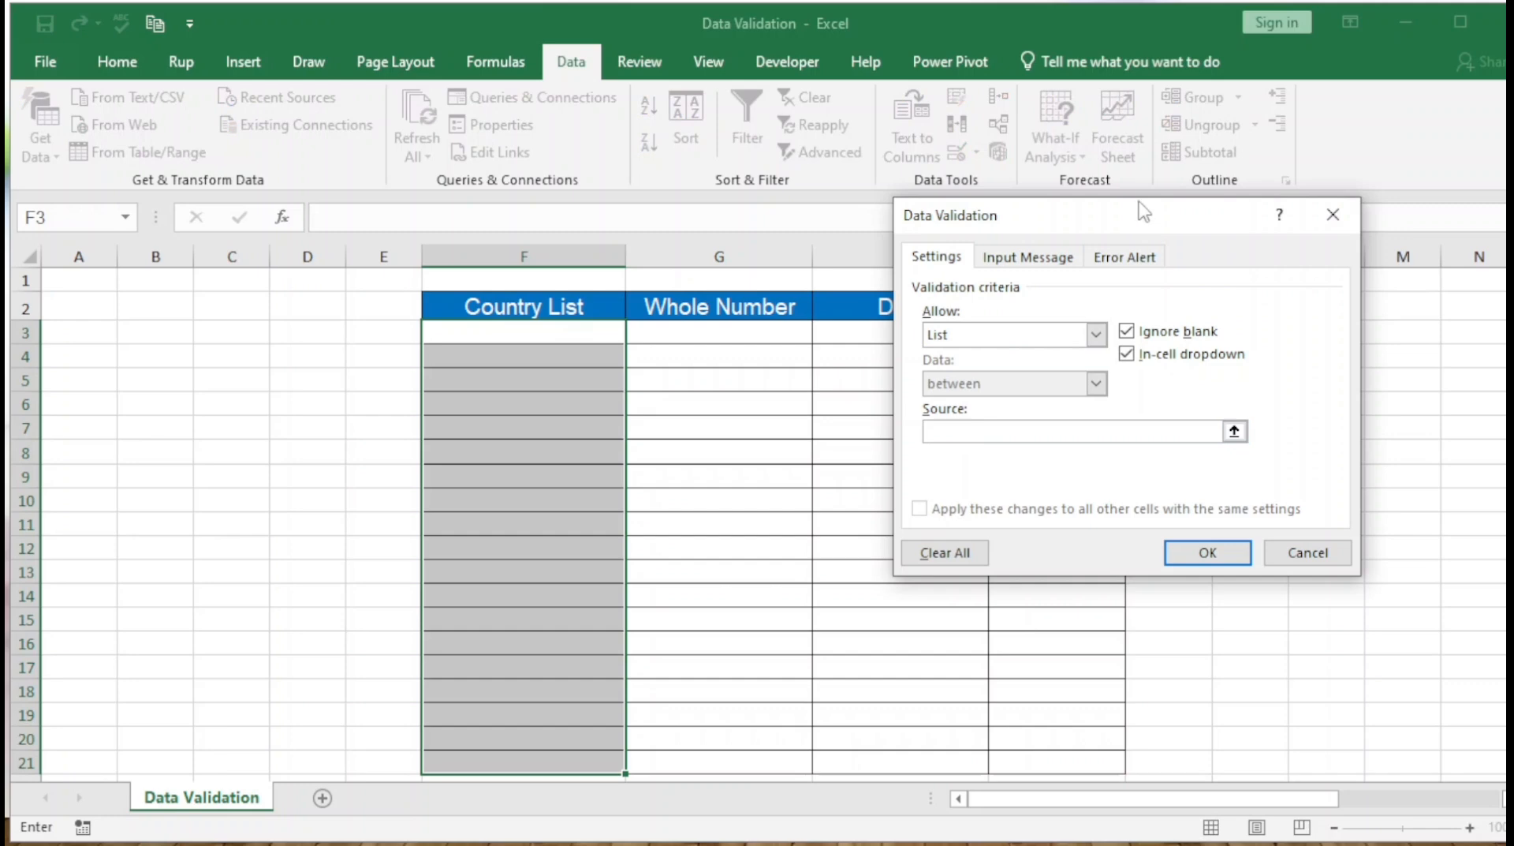
pyautogui.moveTo(1140, 216); pyautogui.dragTo(793, 251)
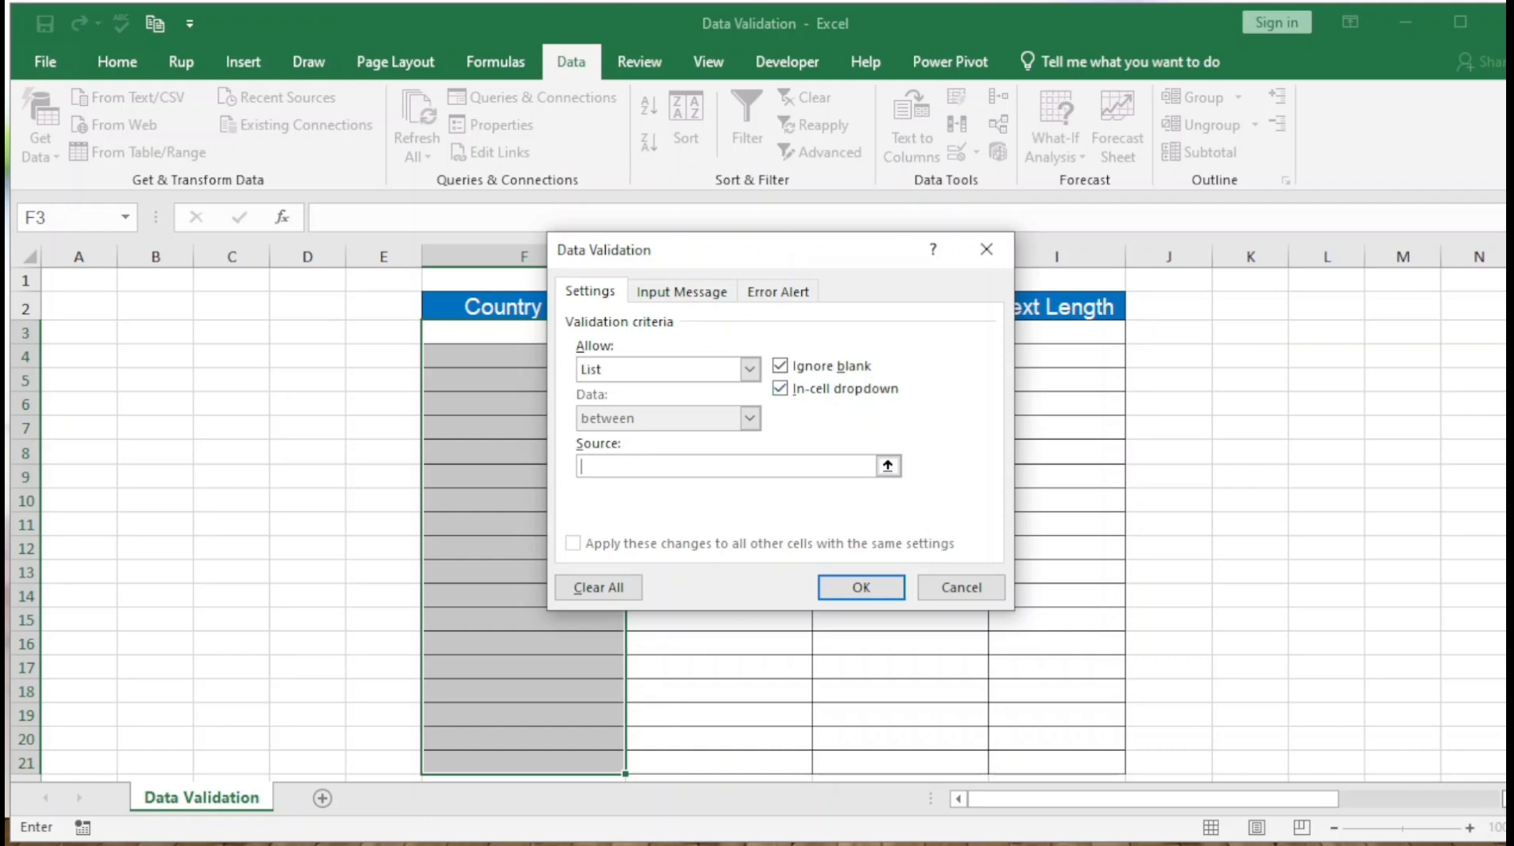
pyautogui.hscroll(7, 763, 526)
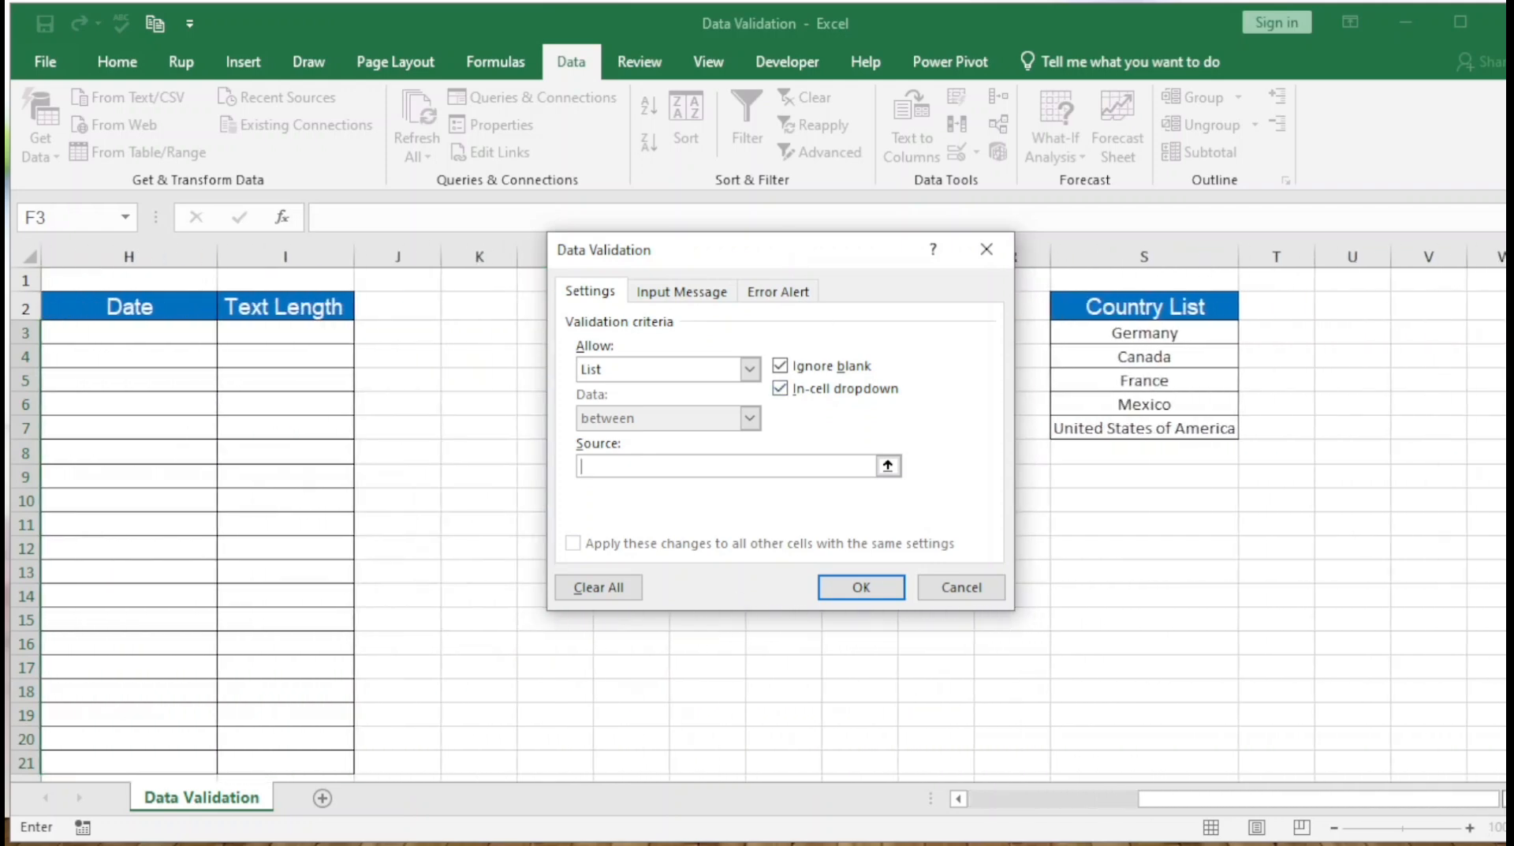
pyautogui.click(1137, 326)
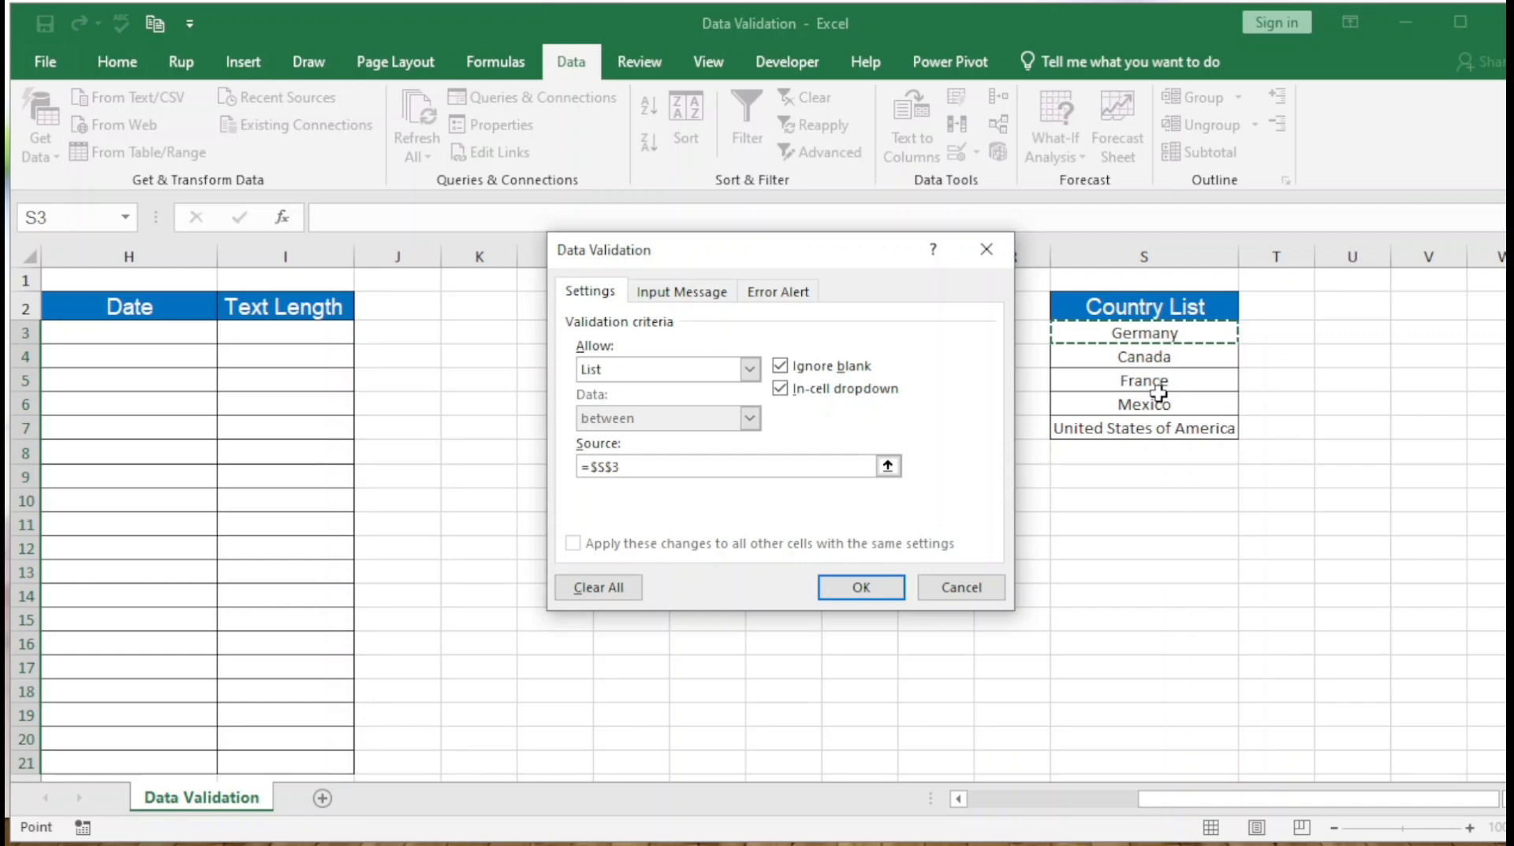
pyautogui.hotkey('shift', 'Down')
pyautogui.hotkey('shift', 'Down')
pyautogui.hotkey('shift', 'Down')
pyautogui.hotkey('shift', 'Down')
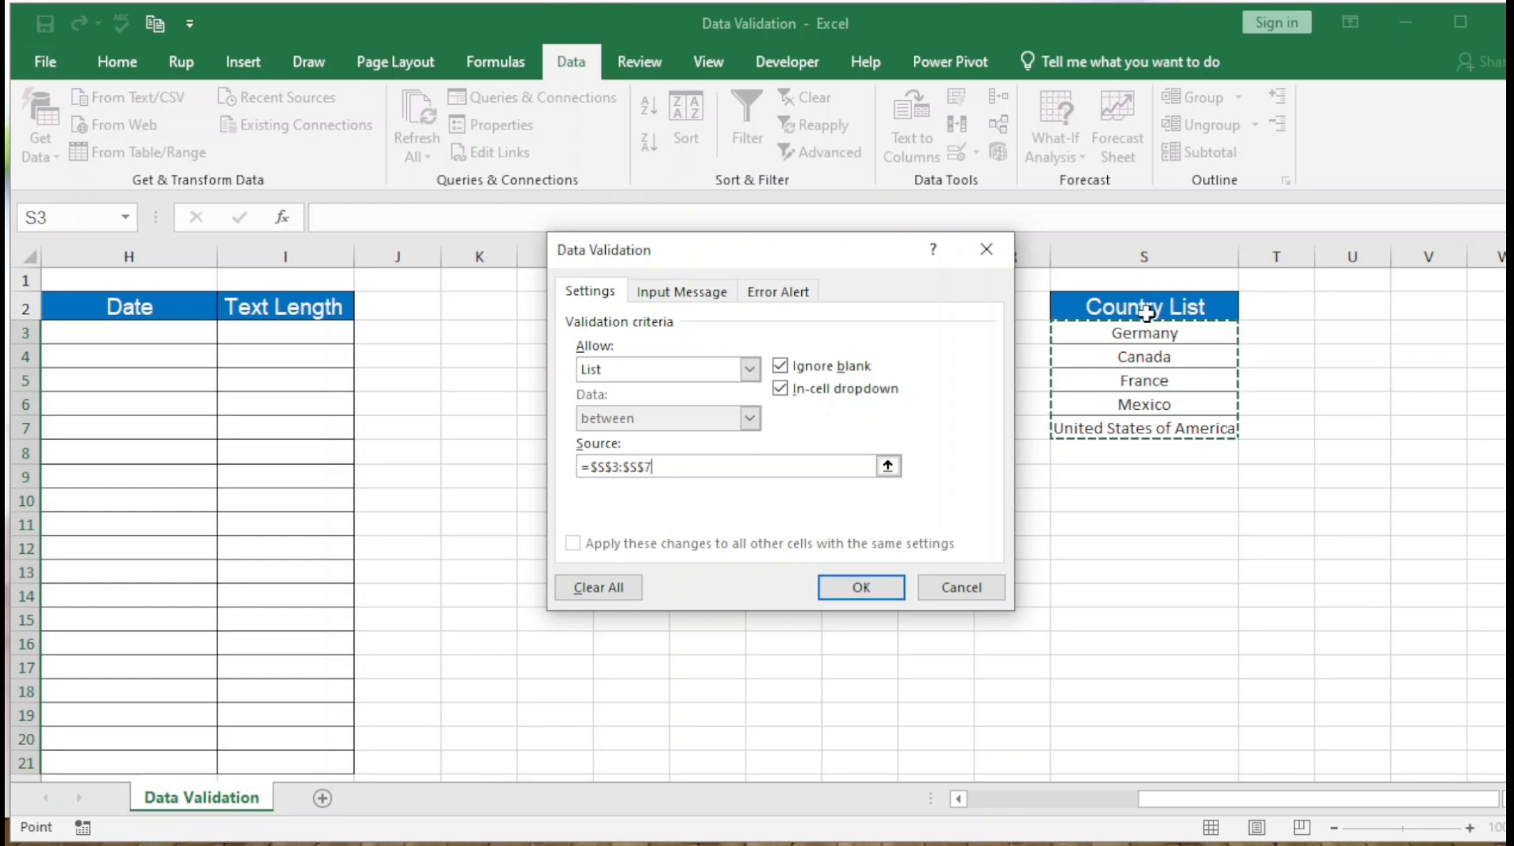
pyautogui.click(862, 587)
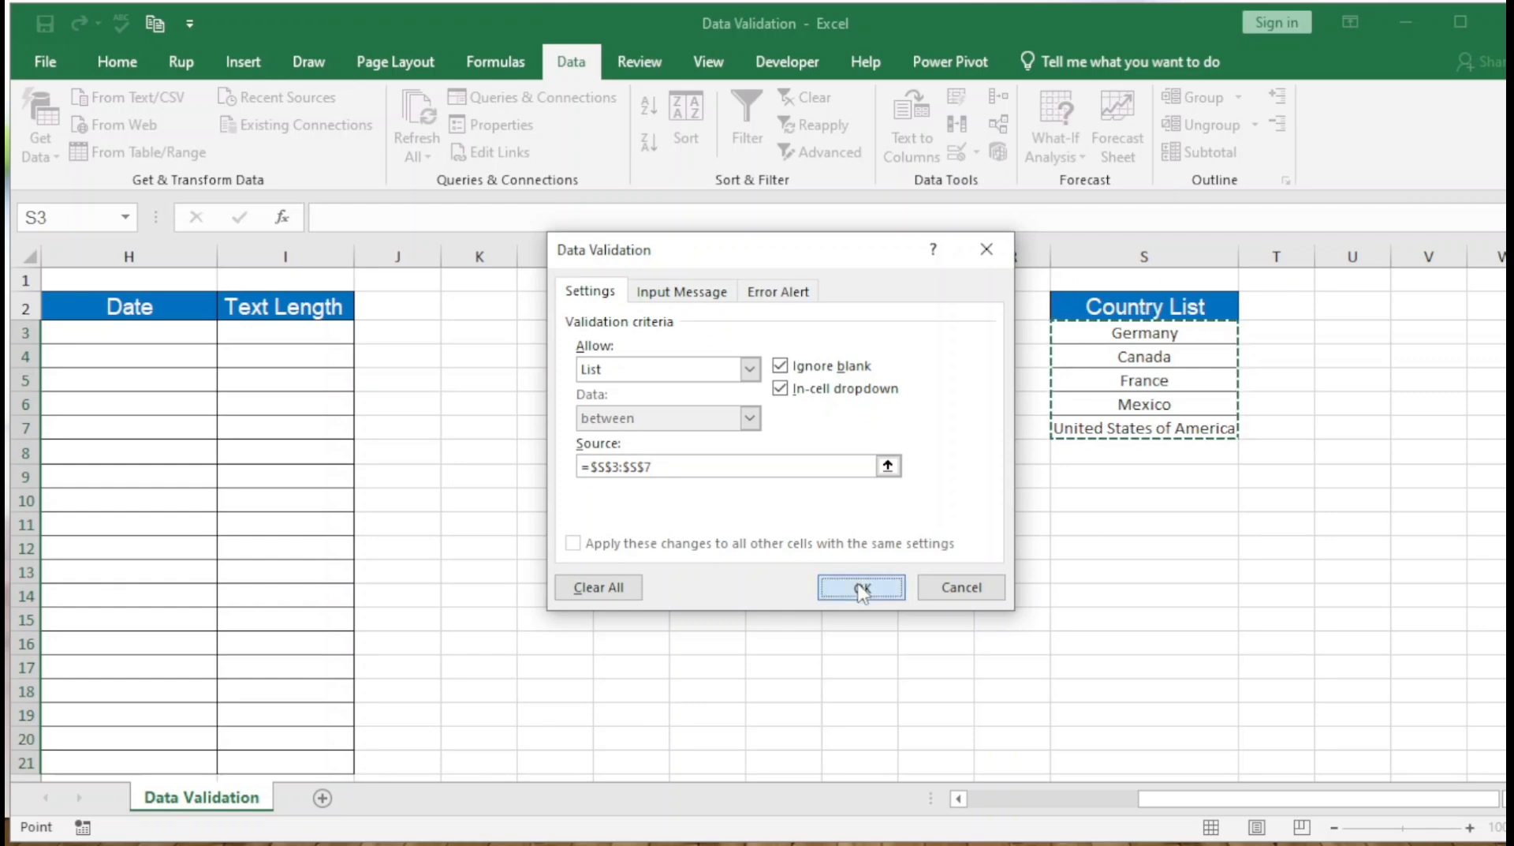
# - Review the data validation settings applied to cell F3 in the Country List column
pyautogui.moveTo(1163, 793); pyautogui.dragTo(993, 795)
pyautogui.click(513, 337)
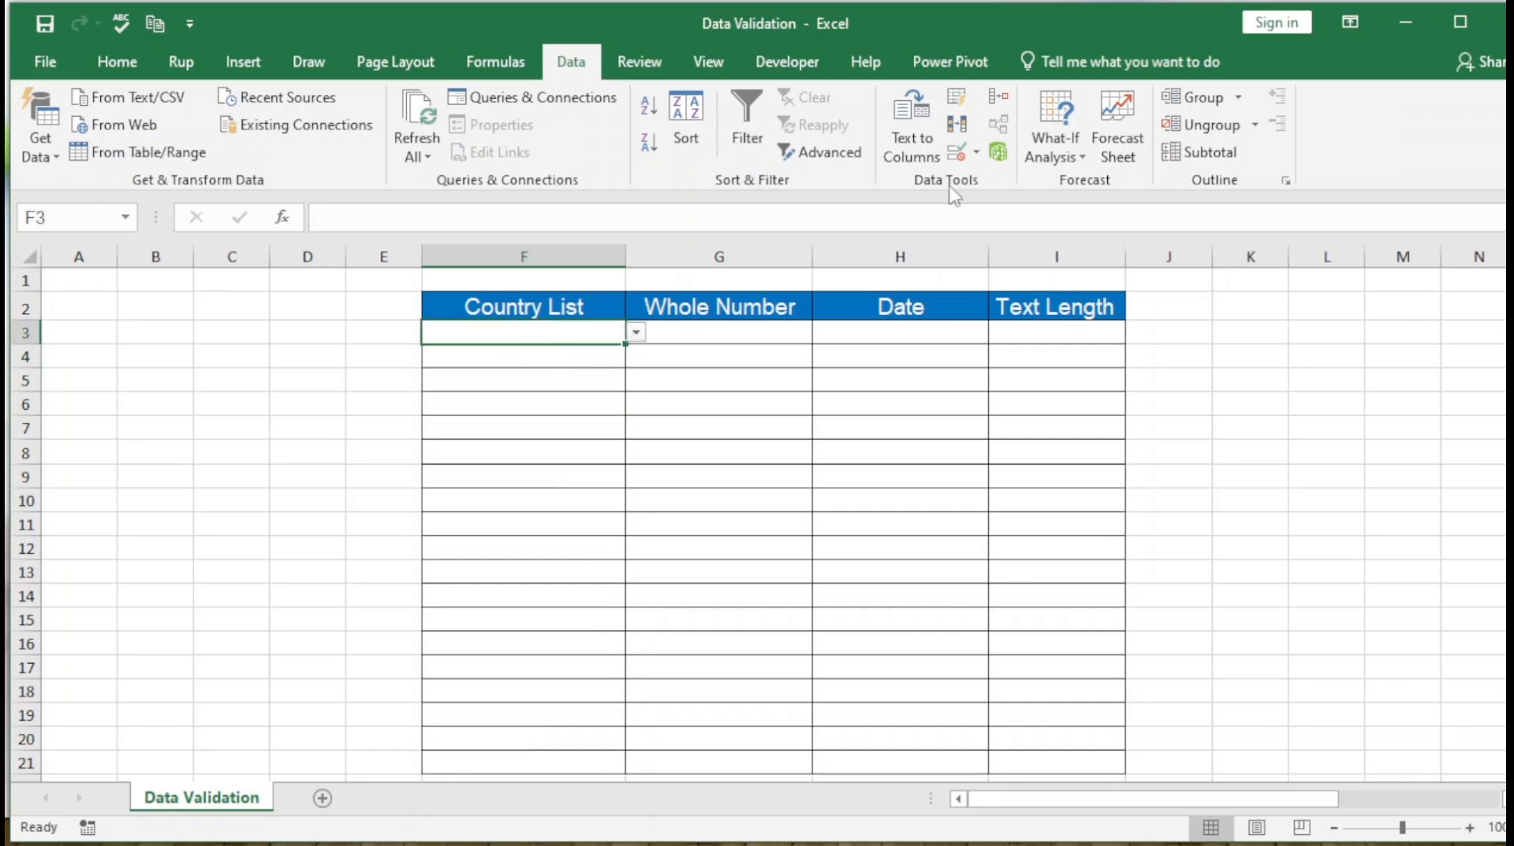
pyautogui.click(979, 156)
pyautogui.click(1021, 183)
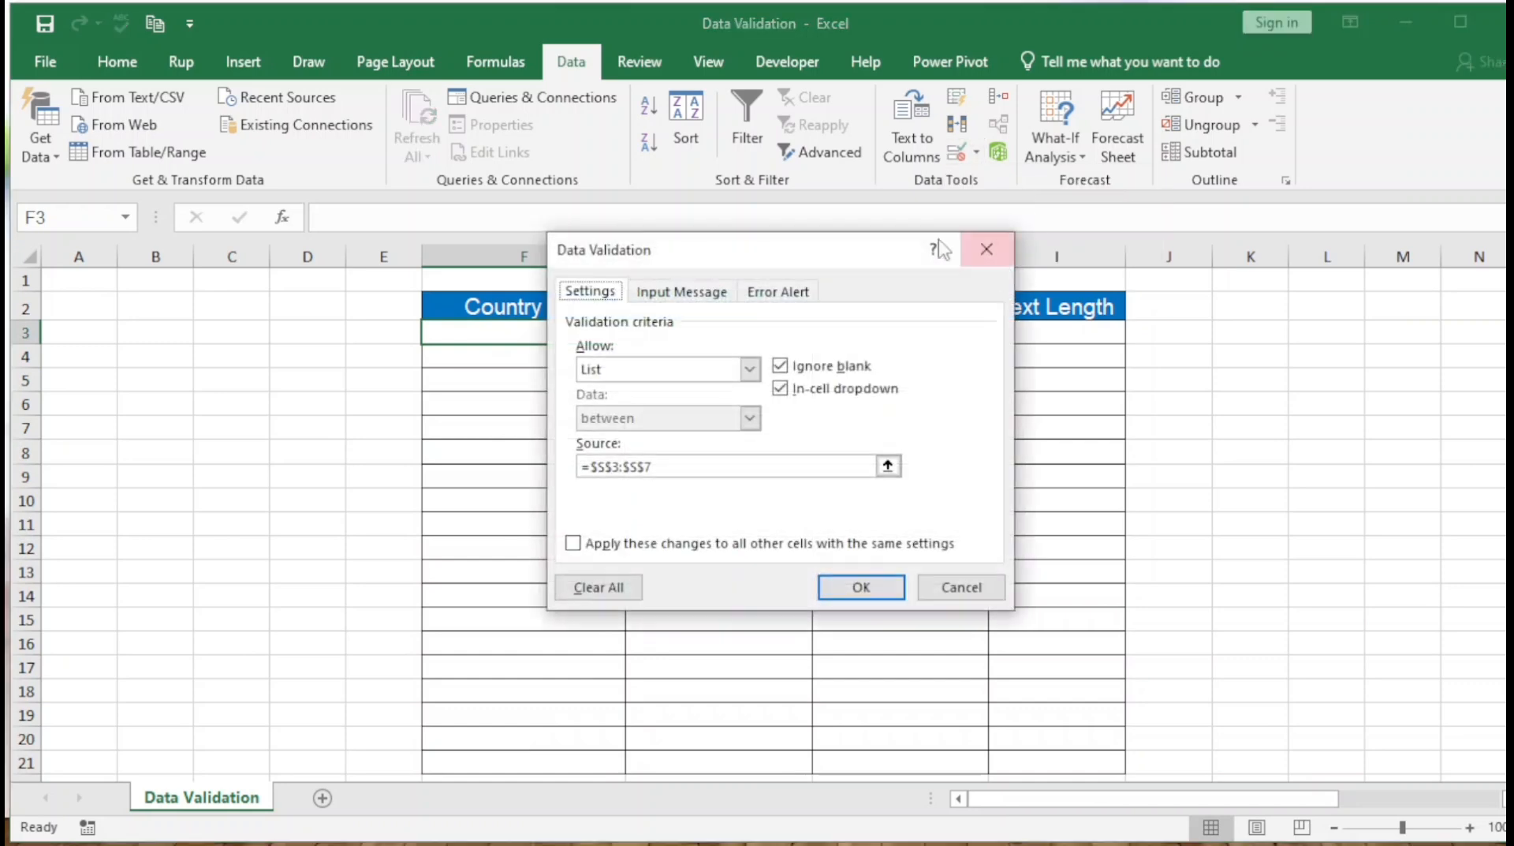
pyautogui.moveTo(783, 254); pyautogui.dragTo(1047, 207)
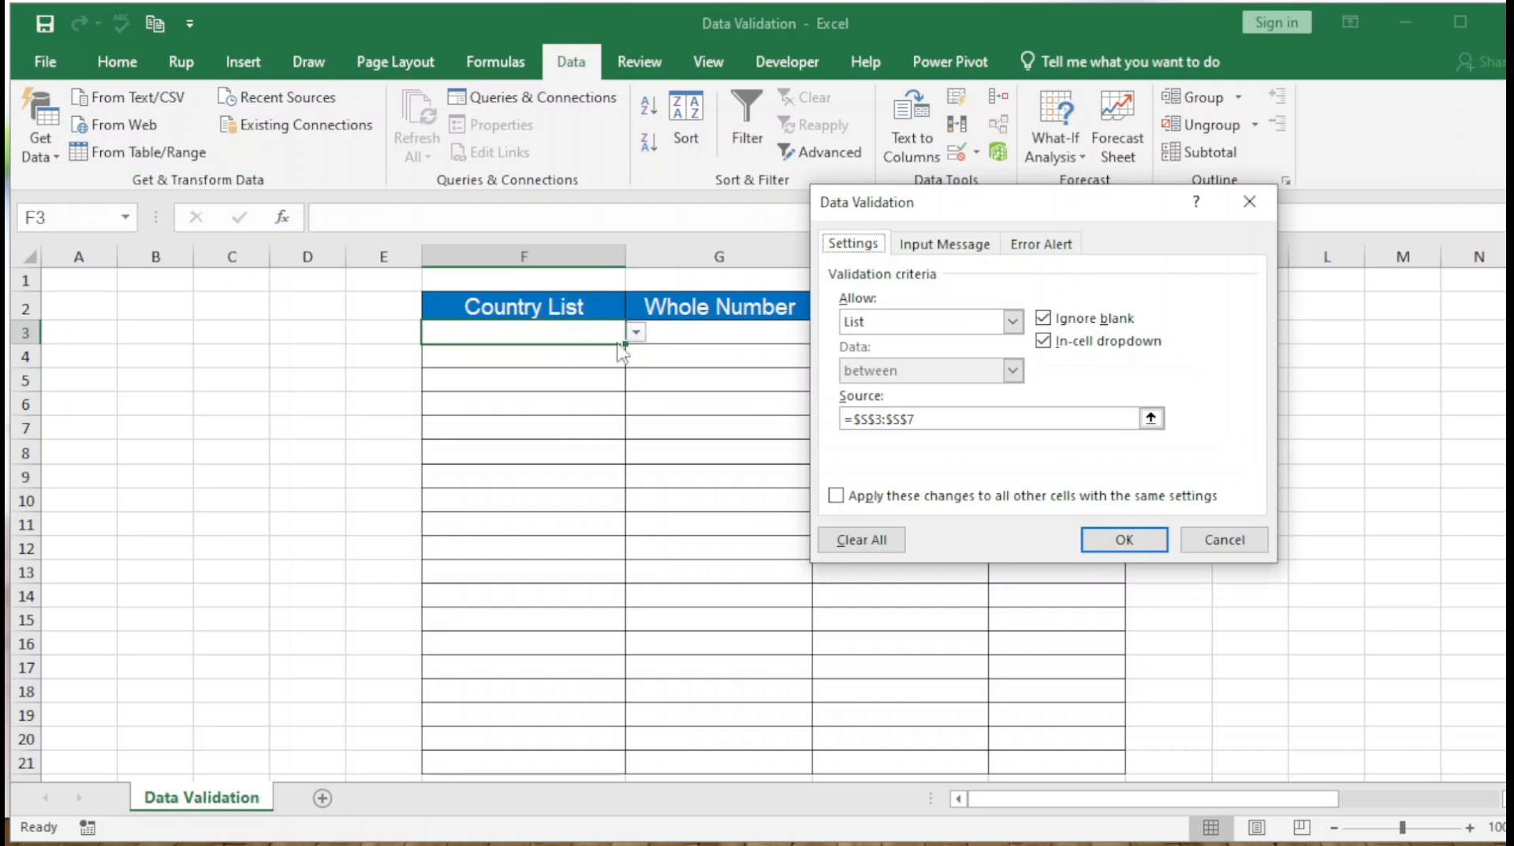
pyautogui.click(1128, 546)
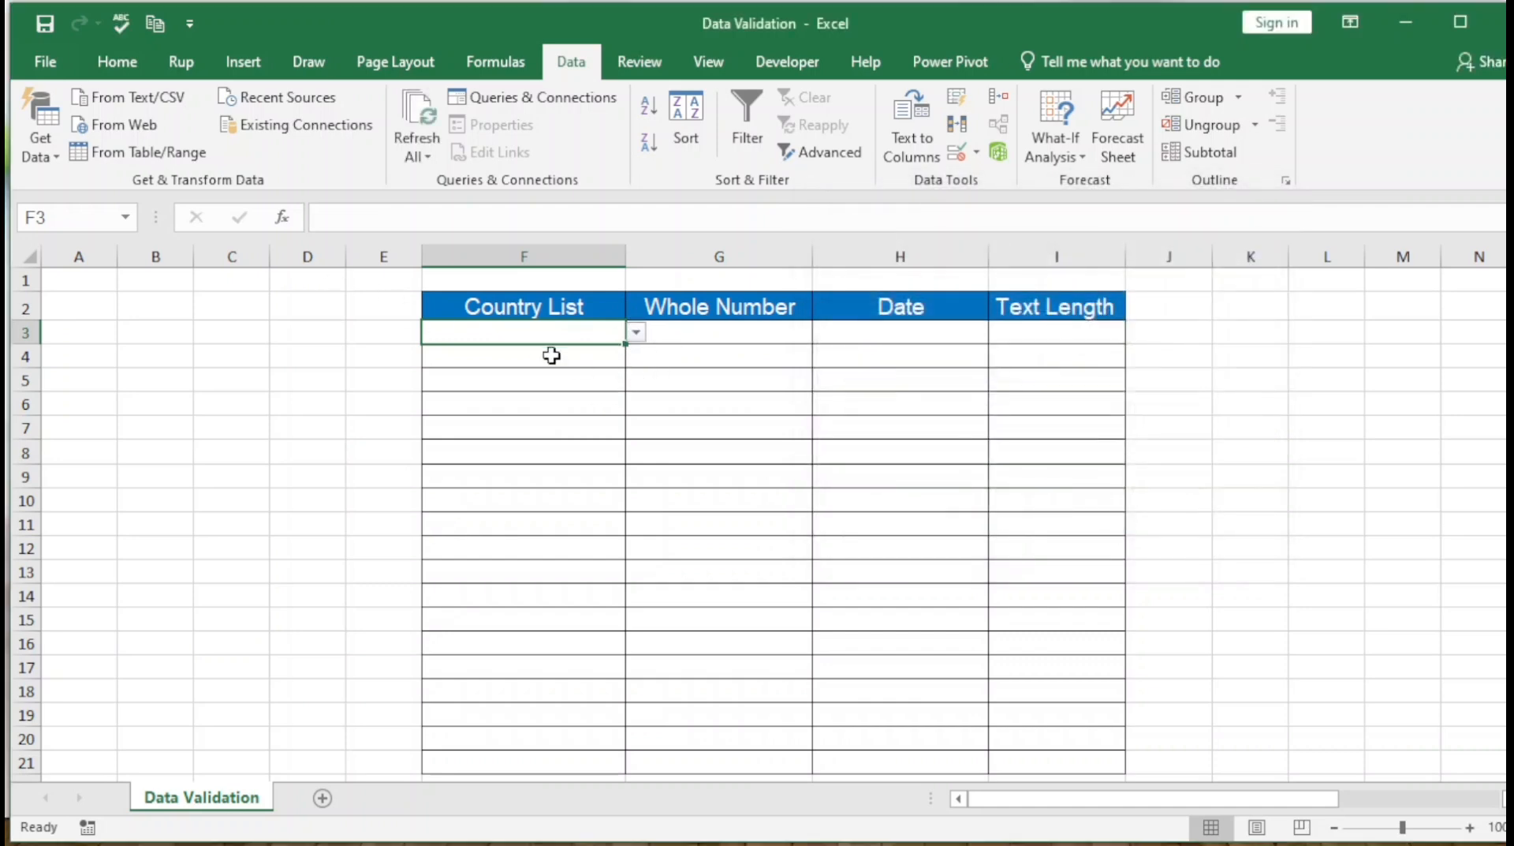
# - Choose Germany for cell F3 and Mexico for cell F4 from the country dropdown lists
pyautogui.click(635, 333)
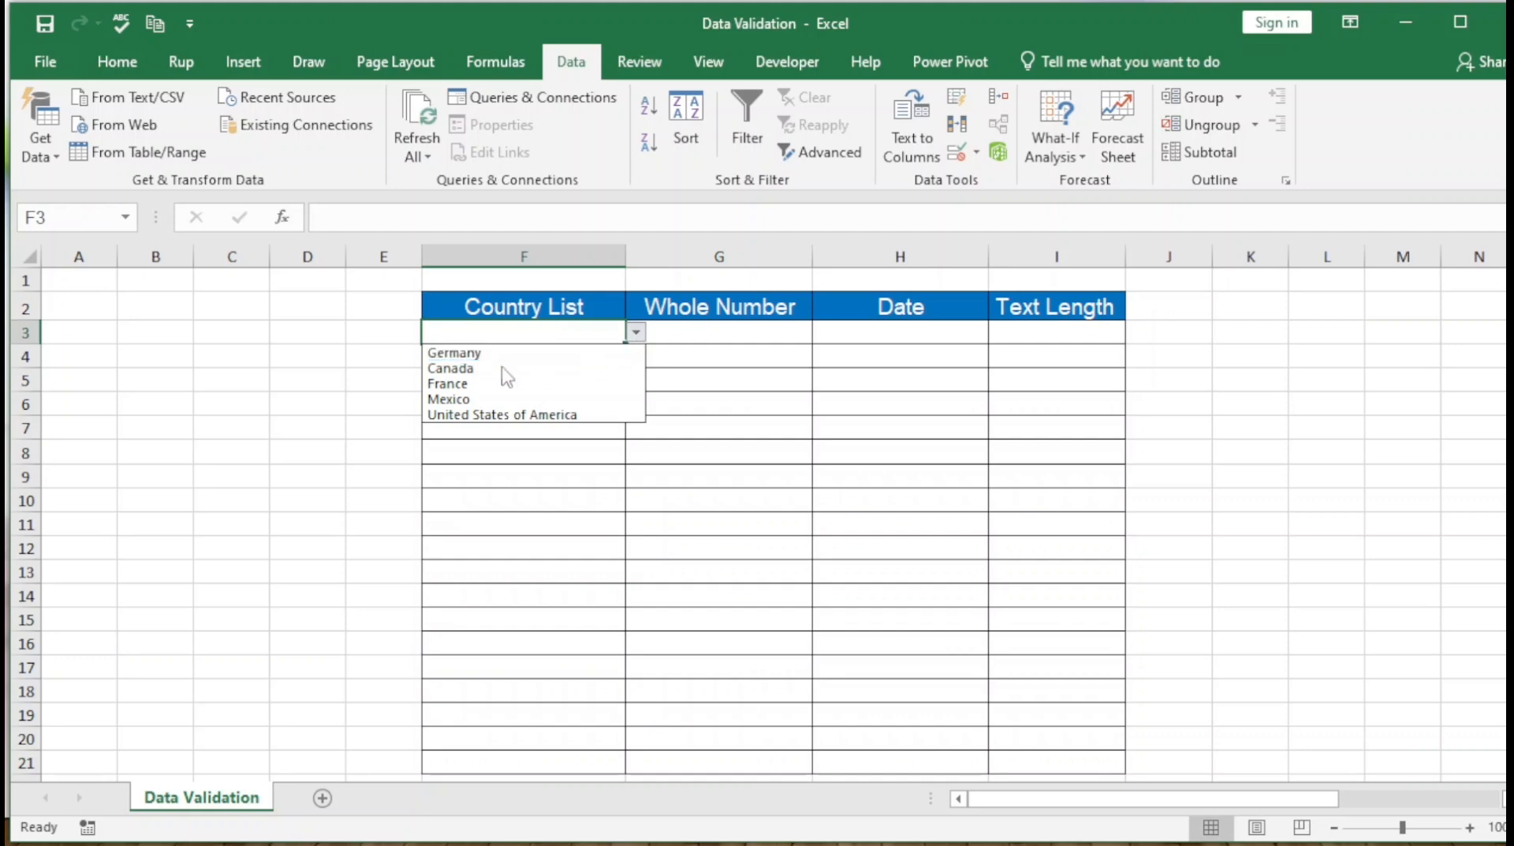
pyautogui.click(473, 352)
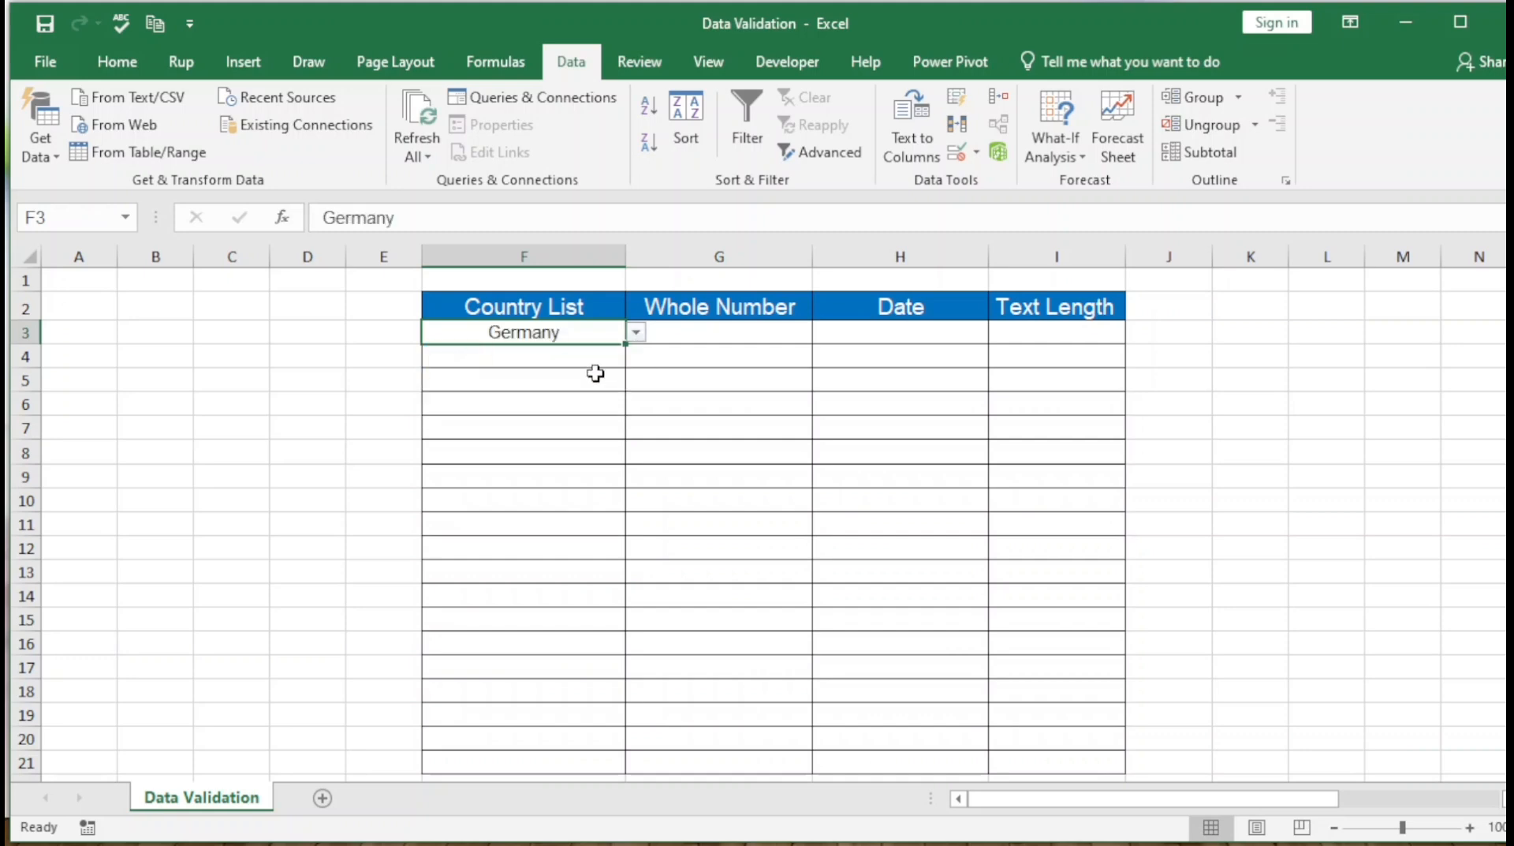
pyautogui.click(584, 359)
pyautogui.click(635, 356)
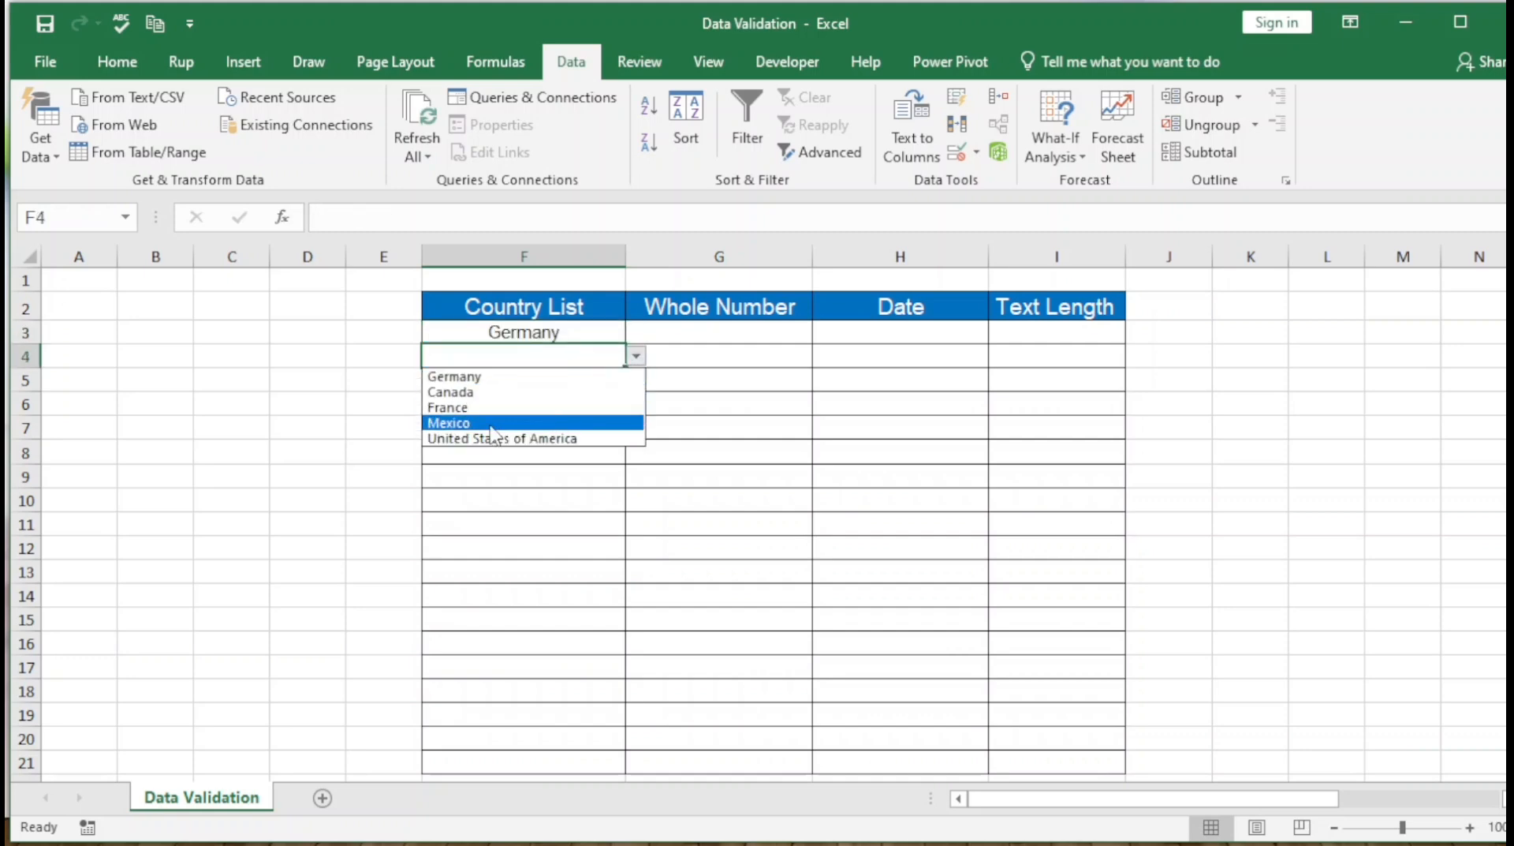
pyautogui.click(545, 424)
# - Choose United States of America for cell F5 and France for cell F6 from the country dropdown lists
pyautogui.click(550, 384)
pyautogui.click(636, 379)
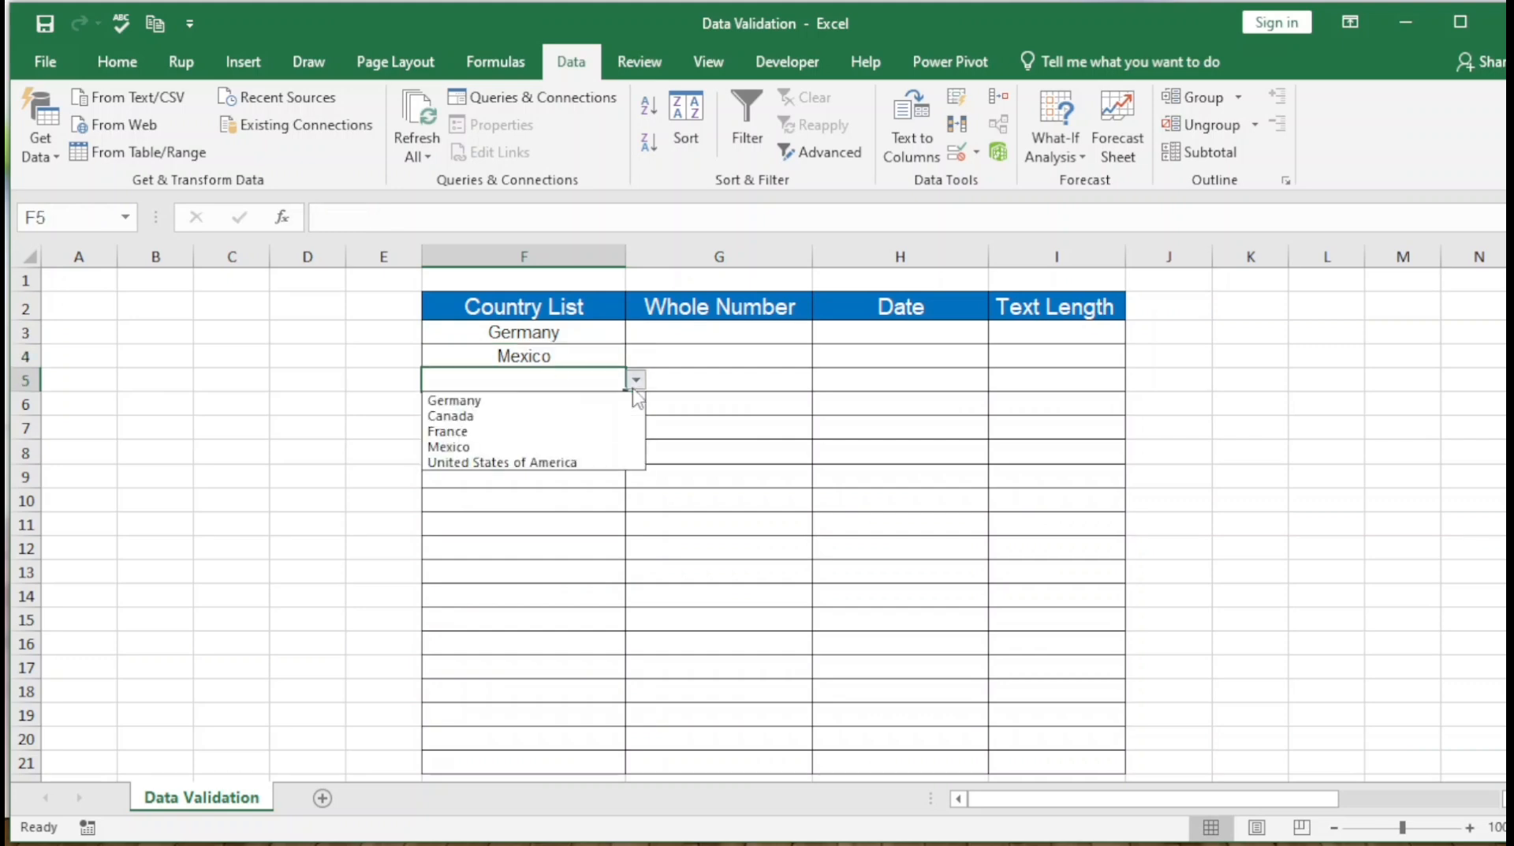
pyautogui.press('Escape')
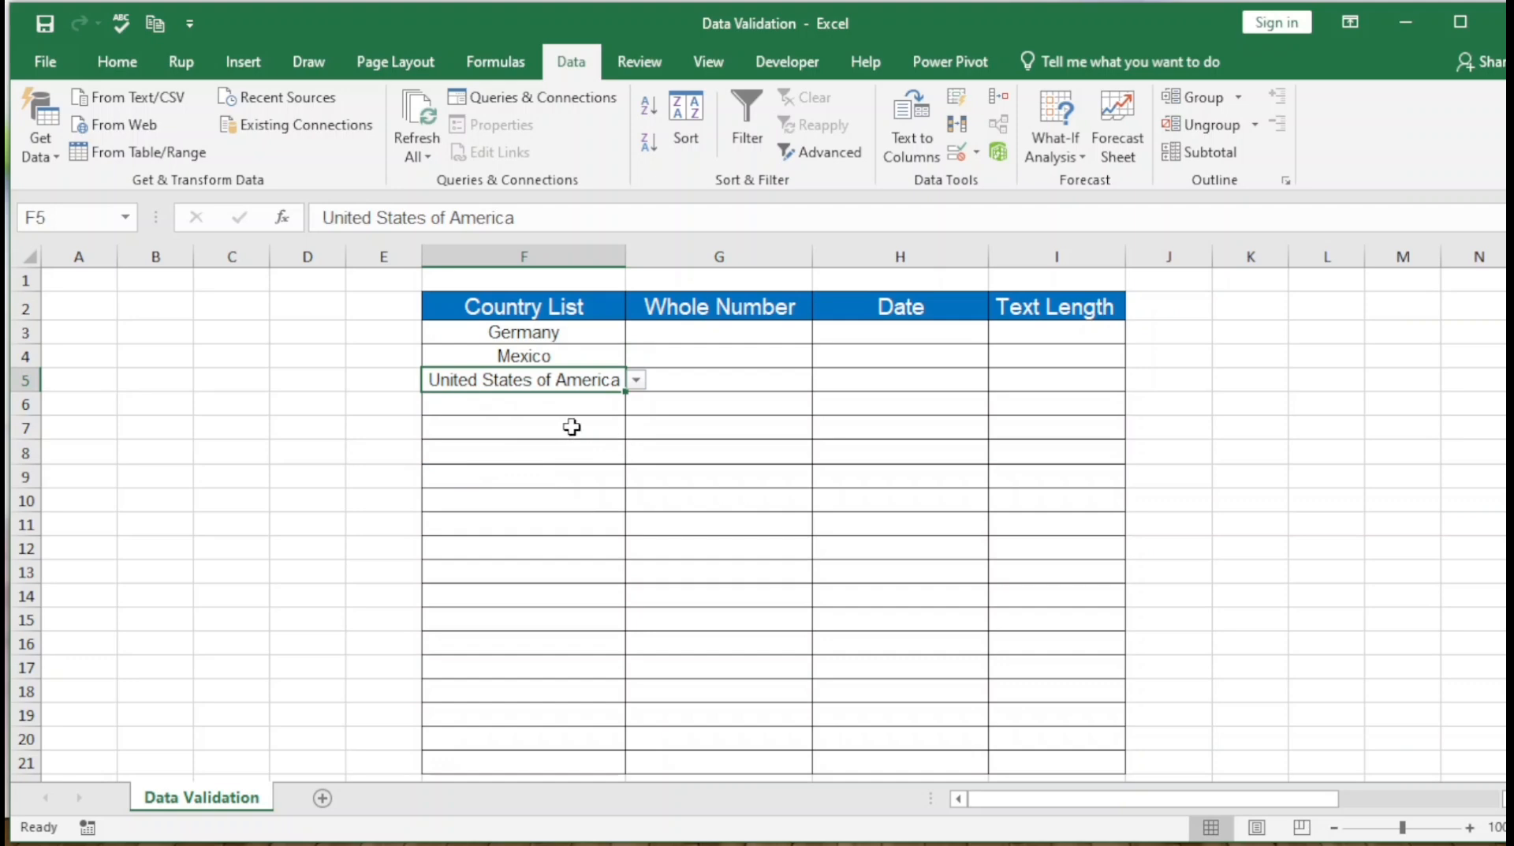
pyautogui.click(548, 406)
pyautogui.click(636, 403)
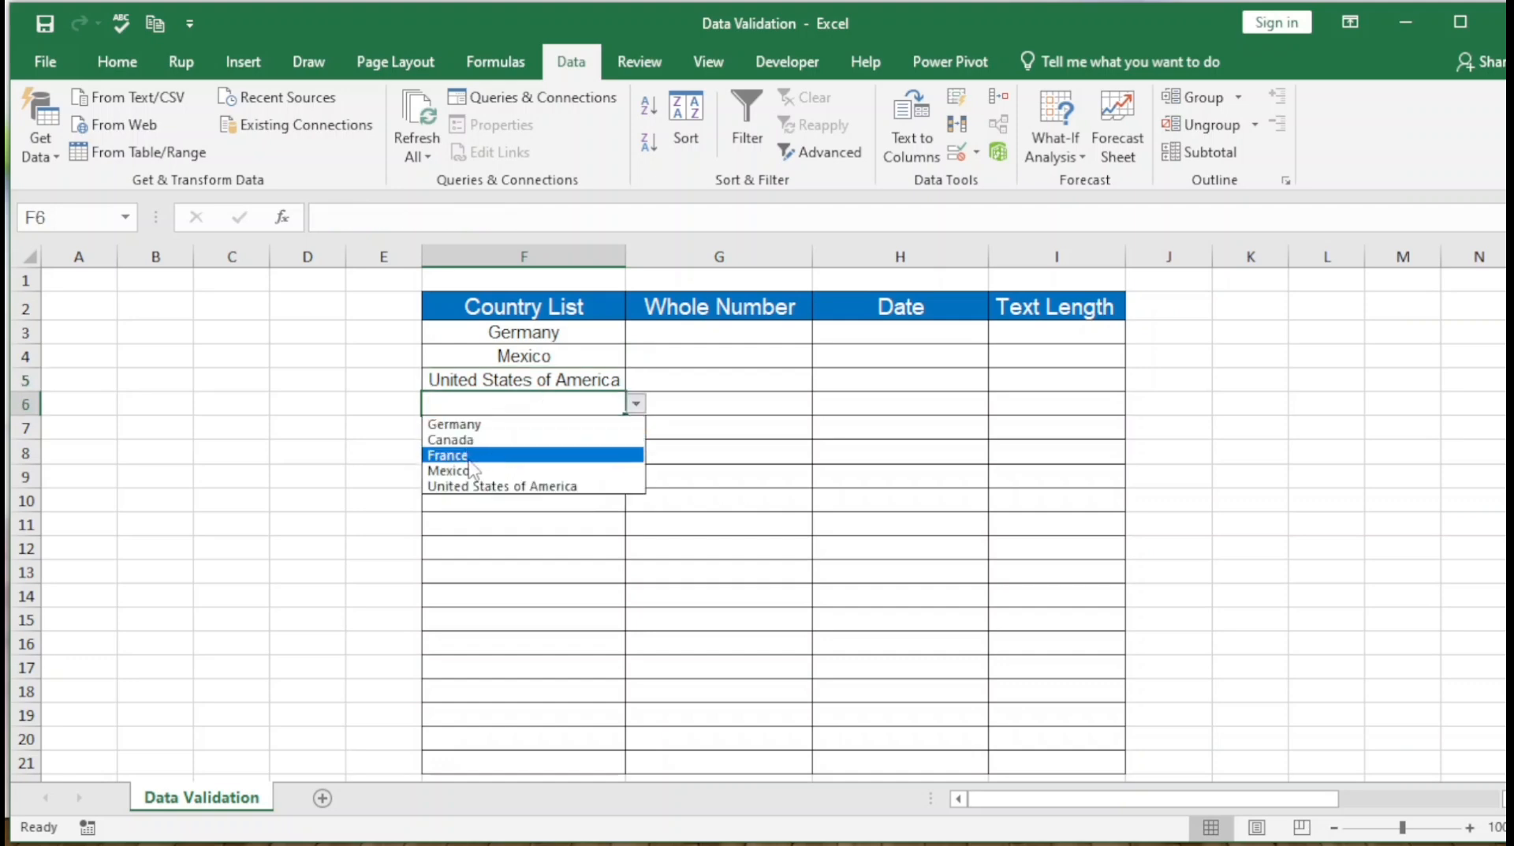
pyautogui.click(465, 456)
# - Test the country list validation by trying to enter India in cell F7, and cancel the entry
pyautogui.click(546, 458)
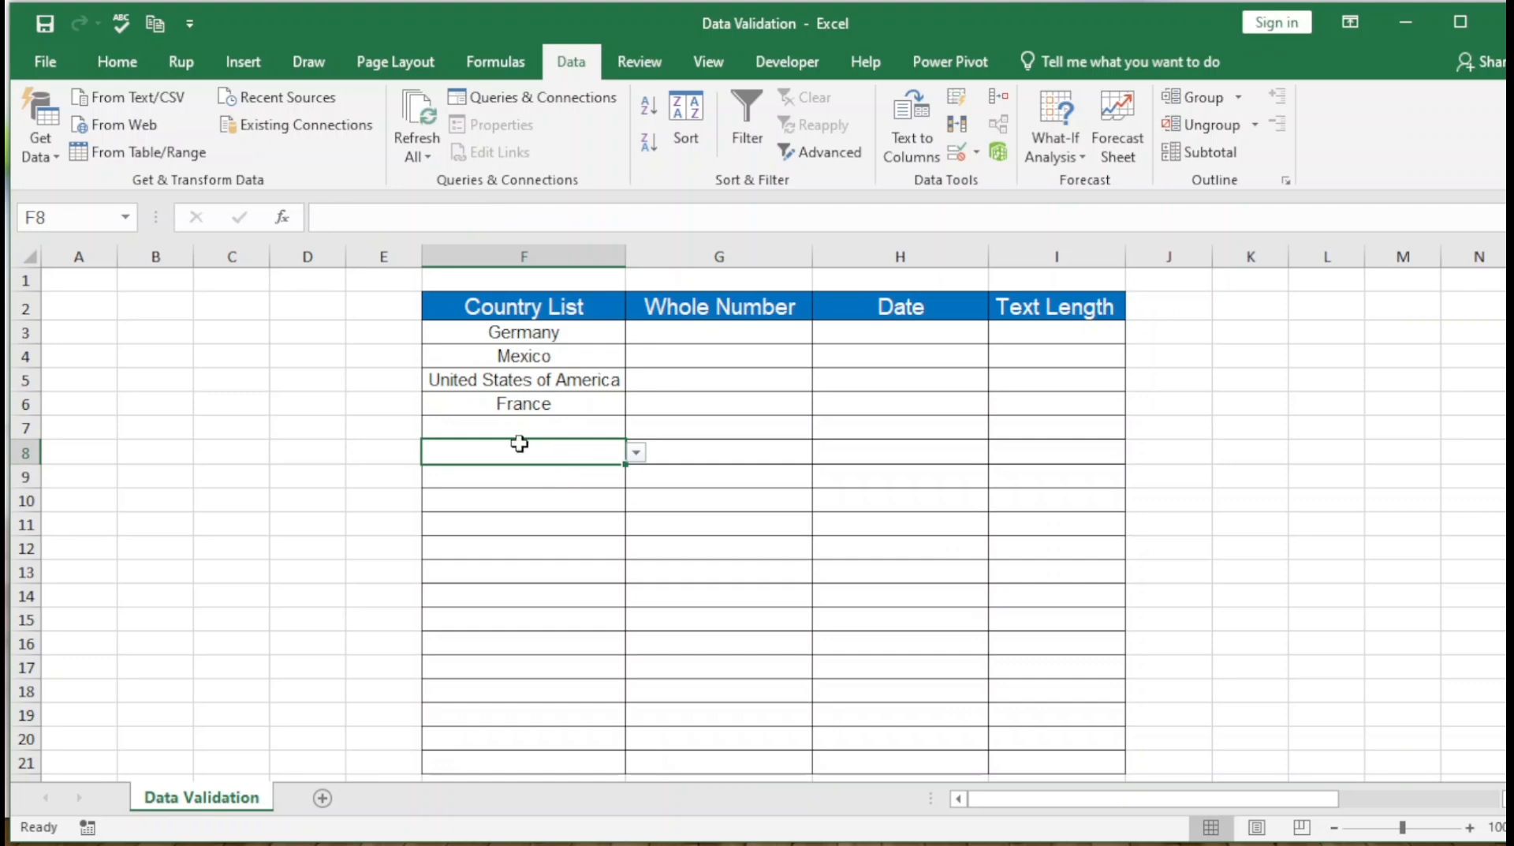
pyautogui.click(499, 429)
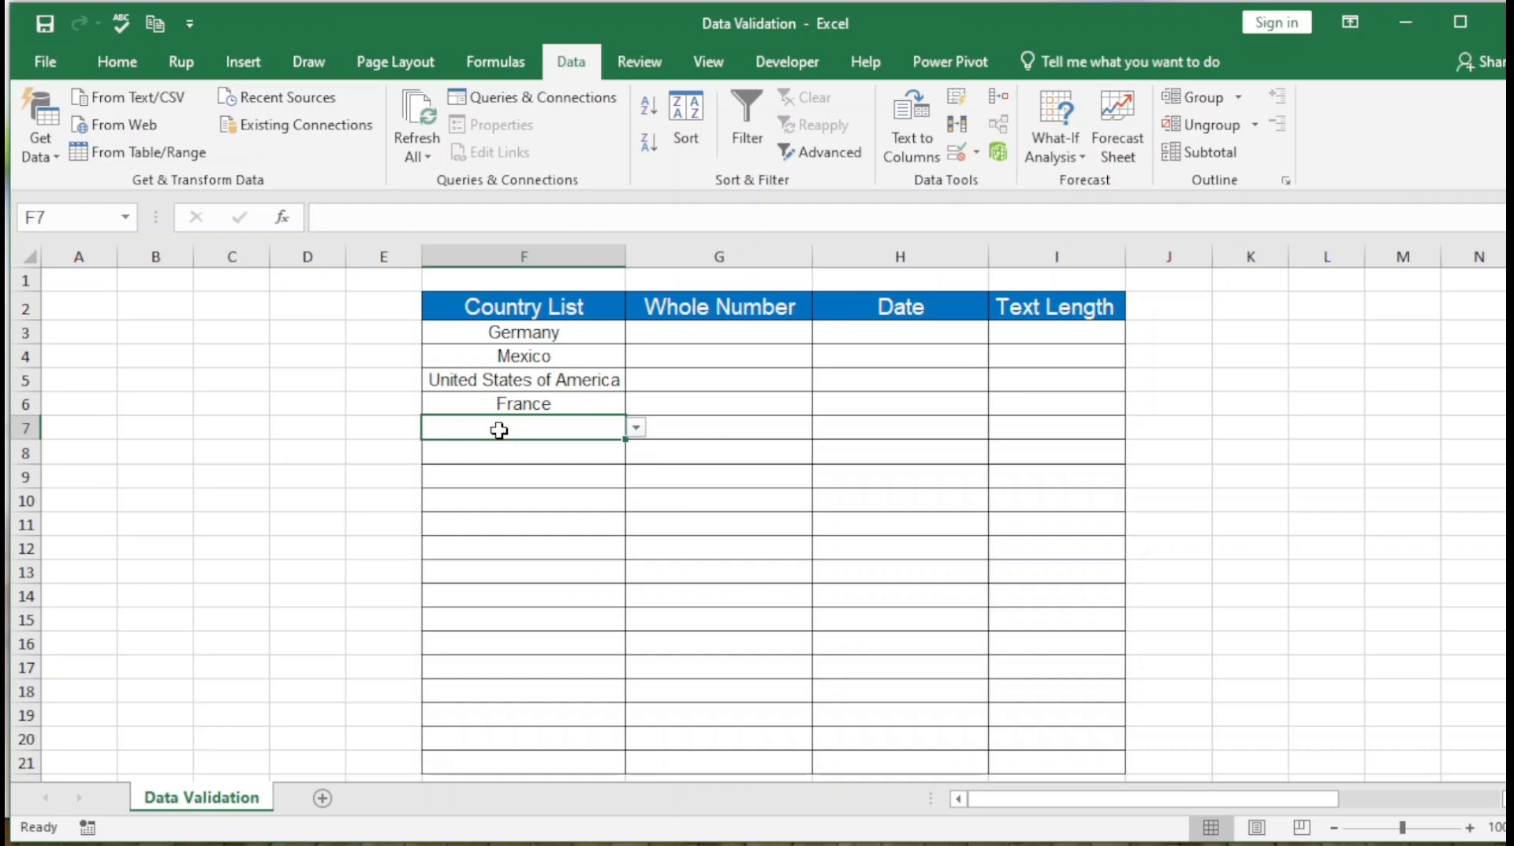
pyautogui.write('India')
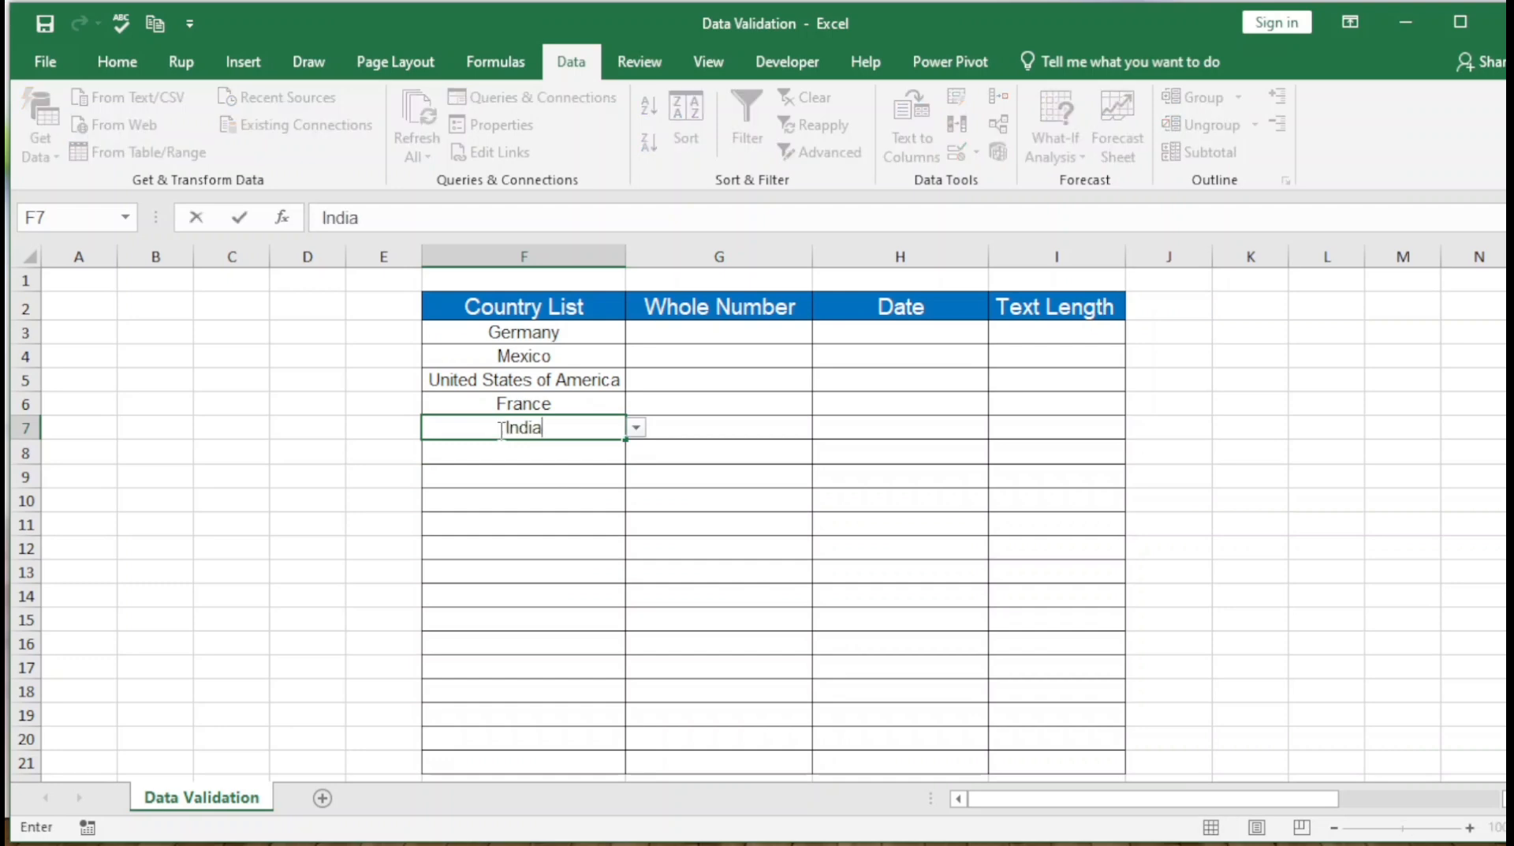
pyautogui.press('Return')
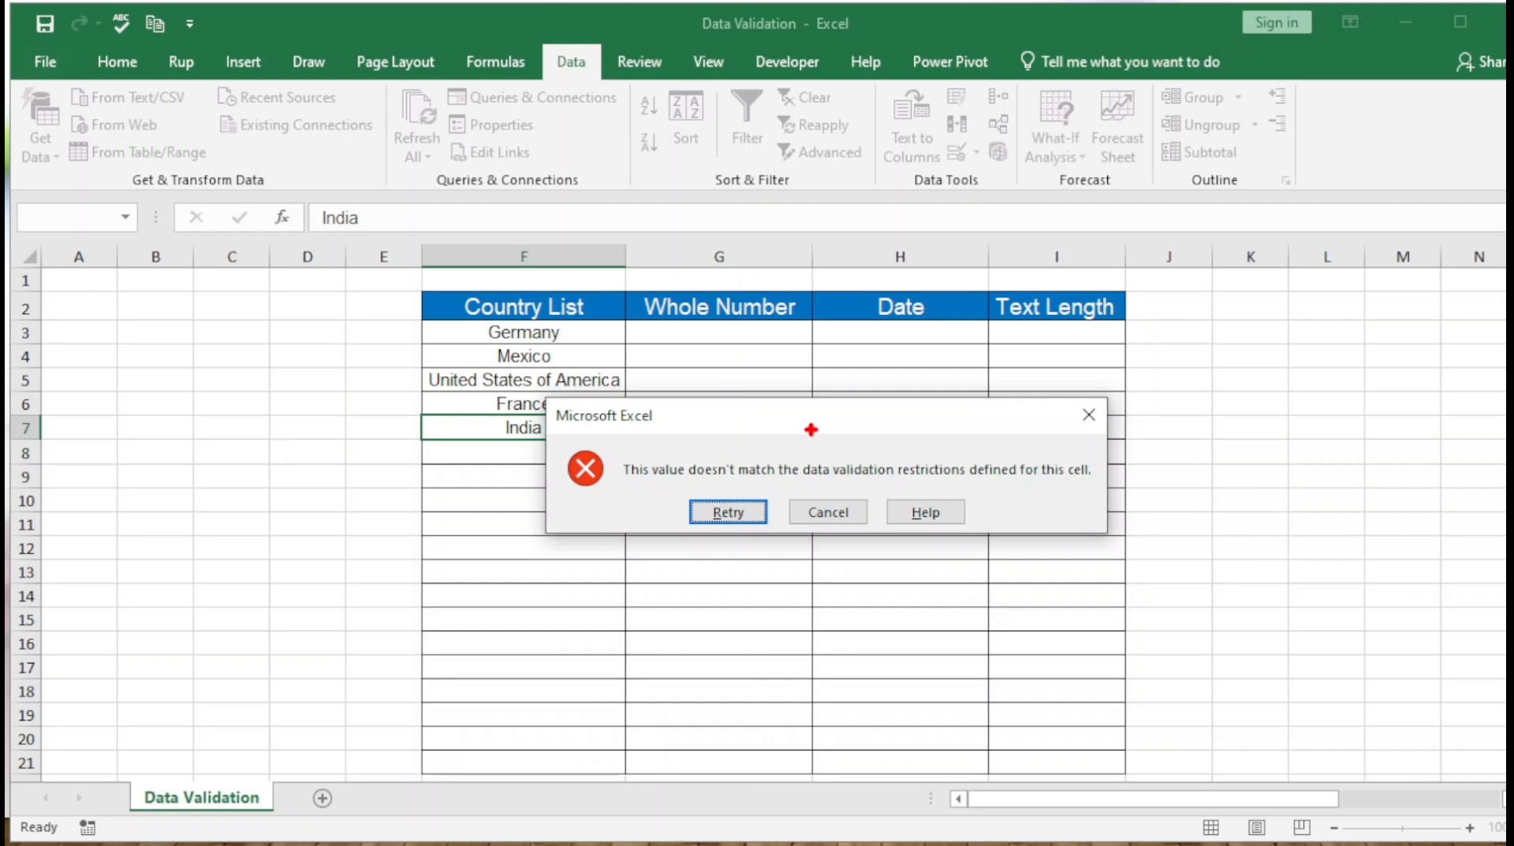
pyautogui.click(840, 513)
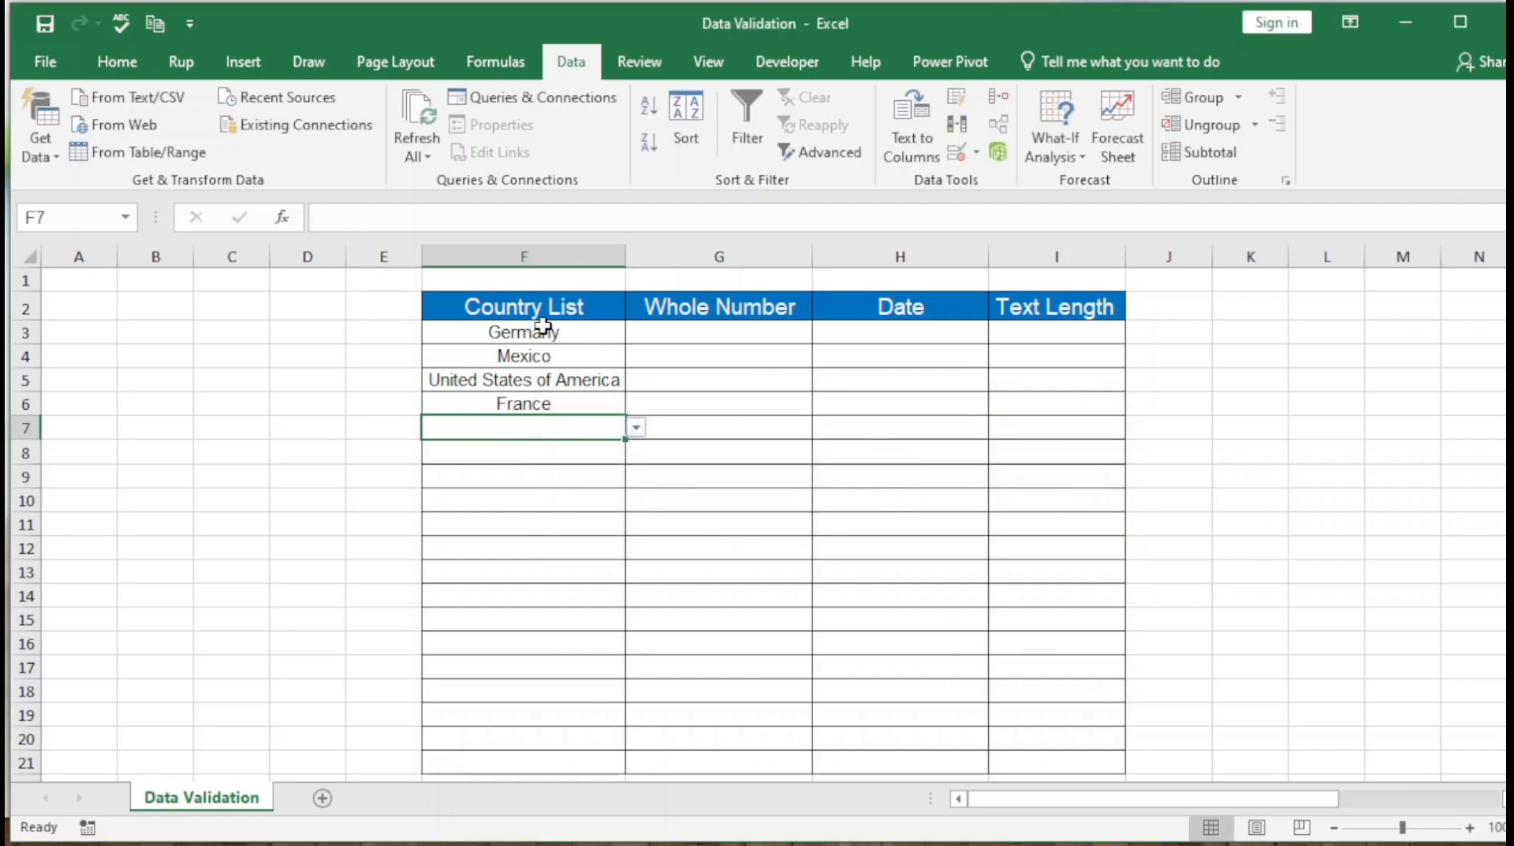
# - Copy the country in cell F6 and paste it into cell F7
pyautogui.click(702, 332)
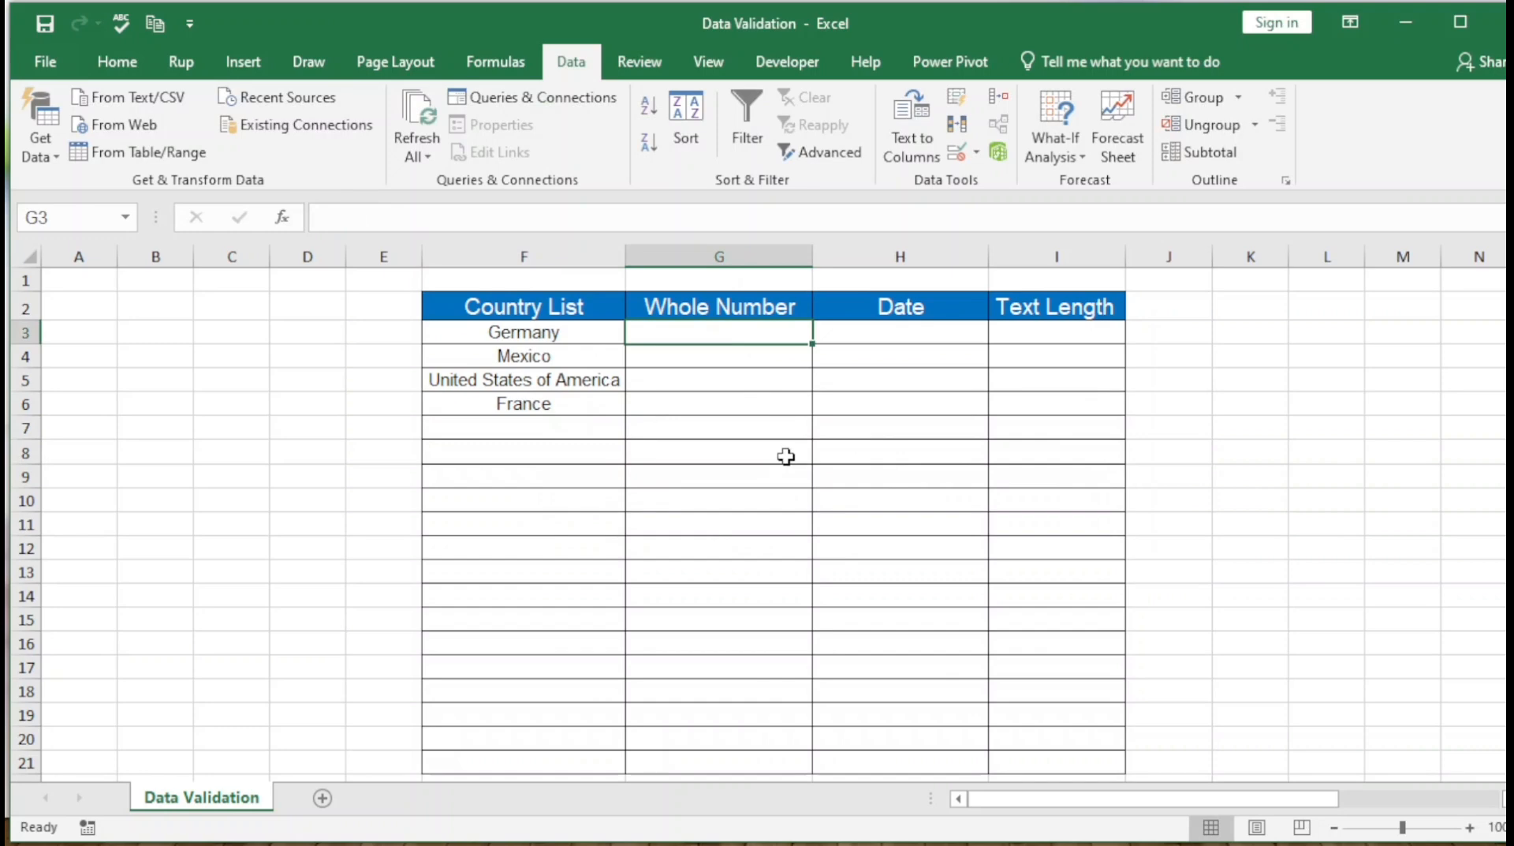
pyautogui.press('Down')
pyautogui.press('Down')
pyautogui.press('Down')
pyautogui.press('Down')
pyautogui.press('Left')
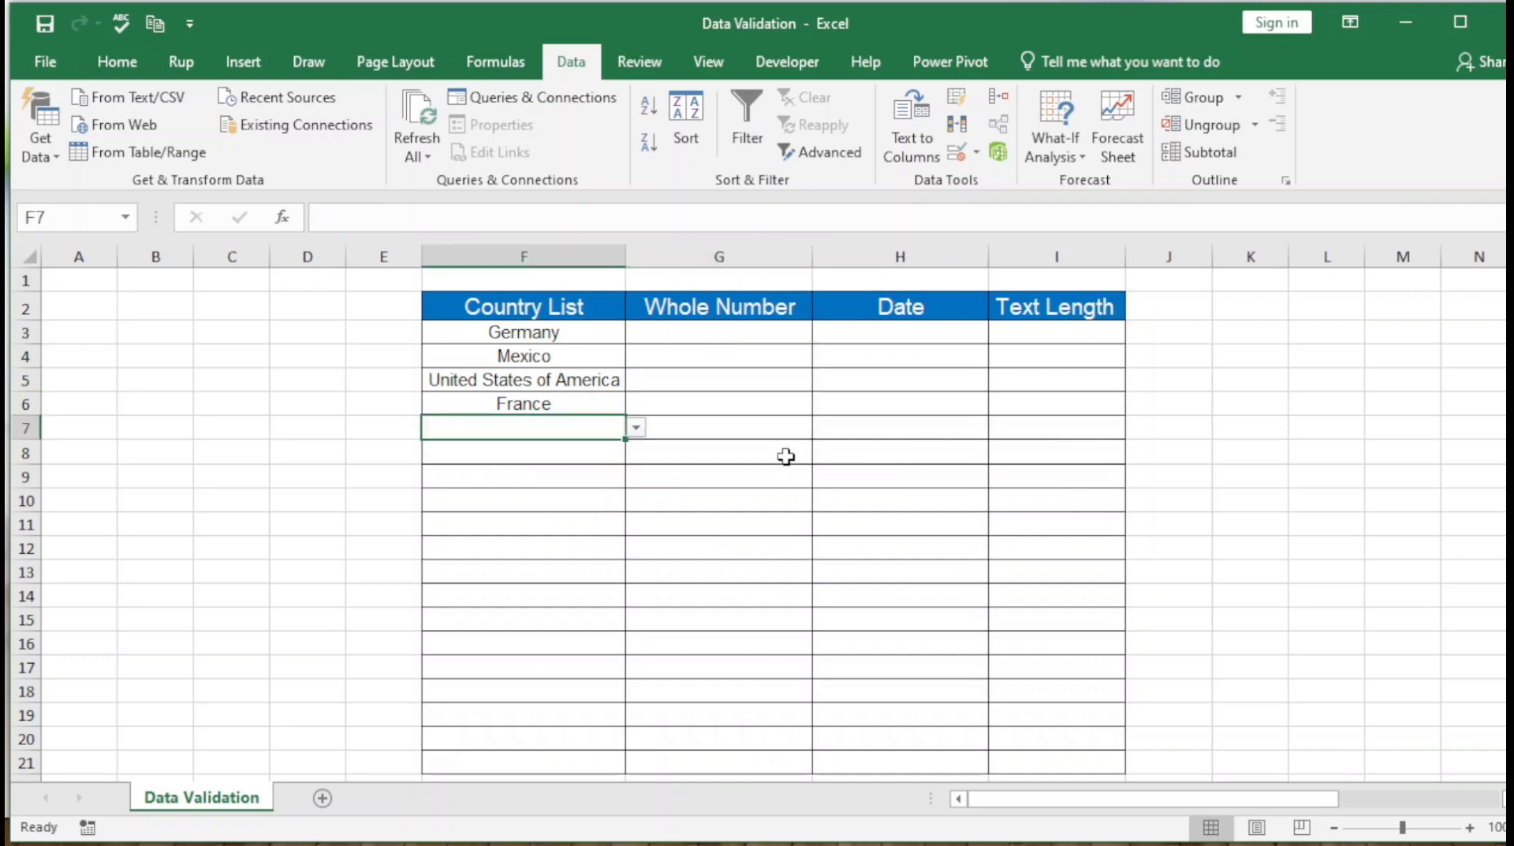
pyautogui.press('Up')
pyautogui.hotkey('ctrl', 'c')
pyautogui.press('Down')
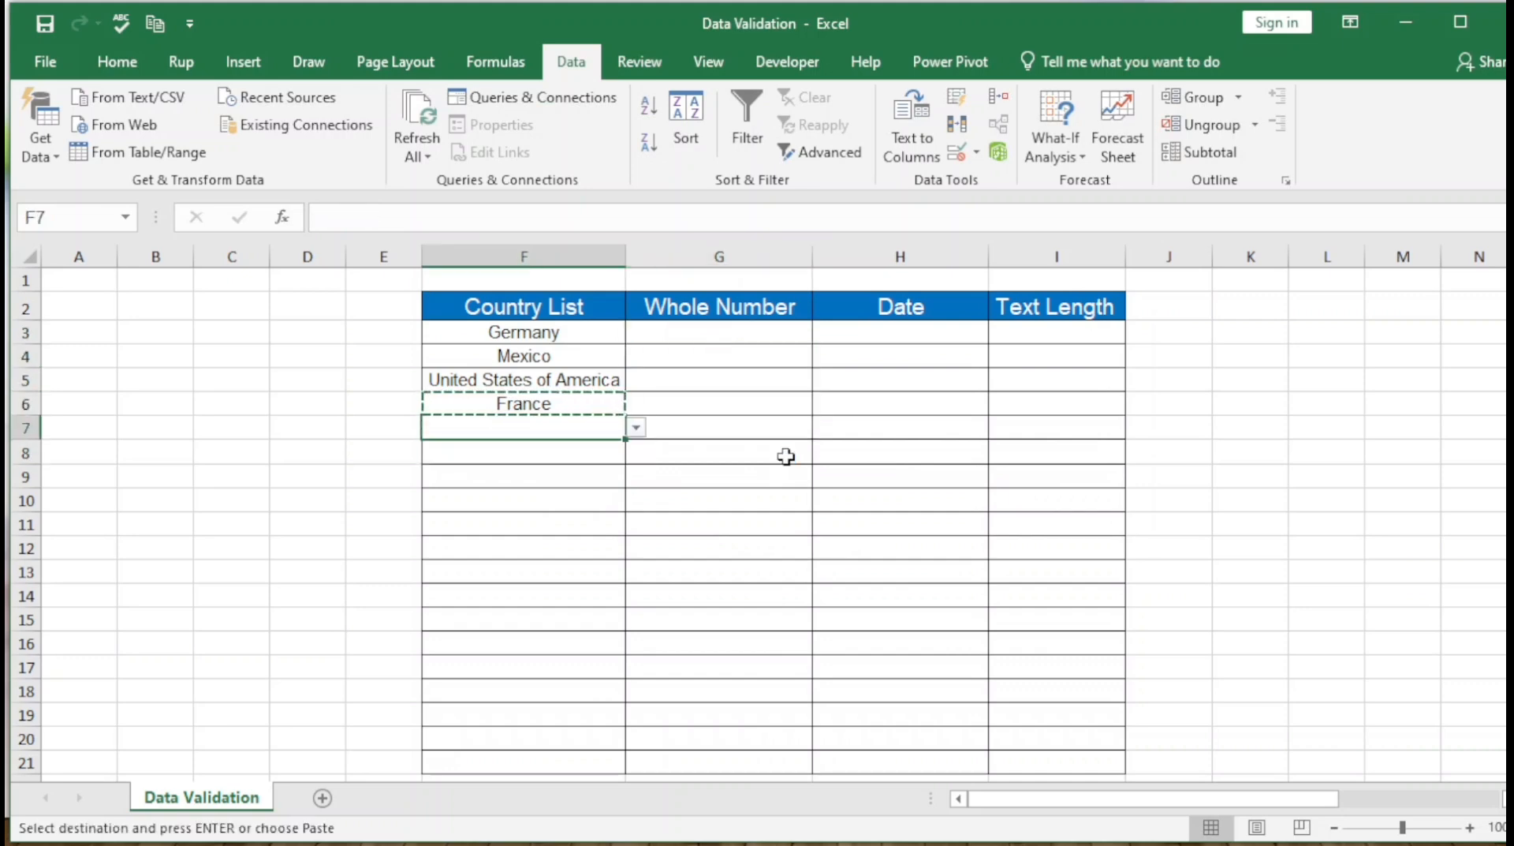
pyautogui.hotkey('ctrl', 'v')
pyautogui.press('Down')
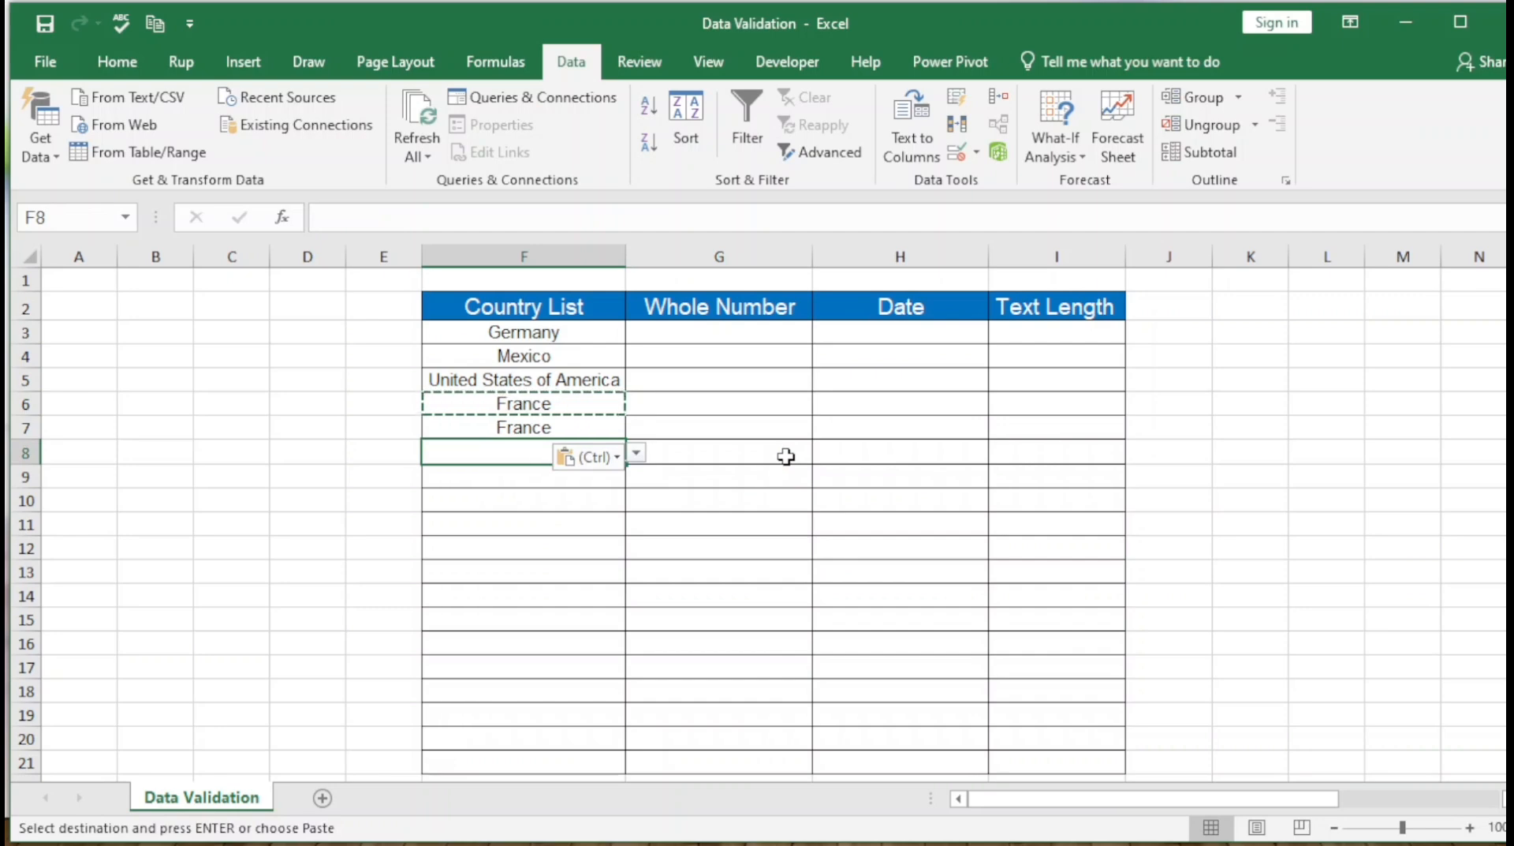
# - Copy the countries in F3:F7 and paste them into the Country List column starting at cell F8
pyautogui.press('Up')
pyautogui.press('Up')
pyautogui.press('Up')
pyautogui.press('Up')
pyautogui.press('Up')
pyautogui.hotkey('ctrl', 'Down')
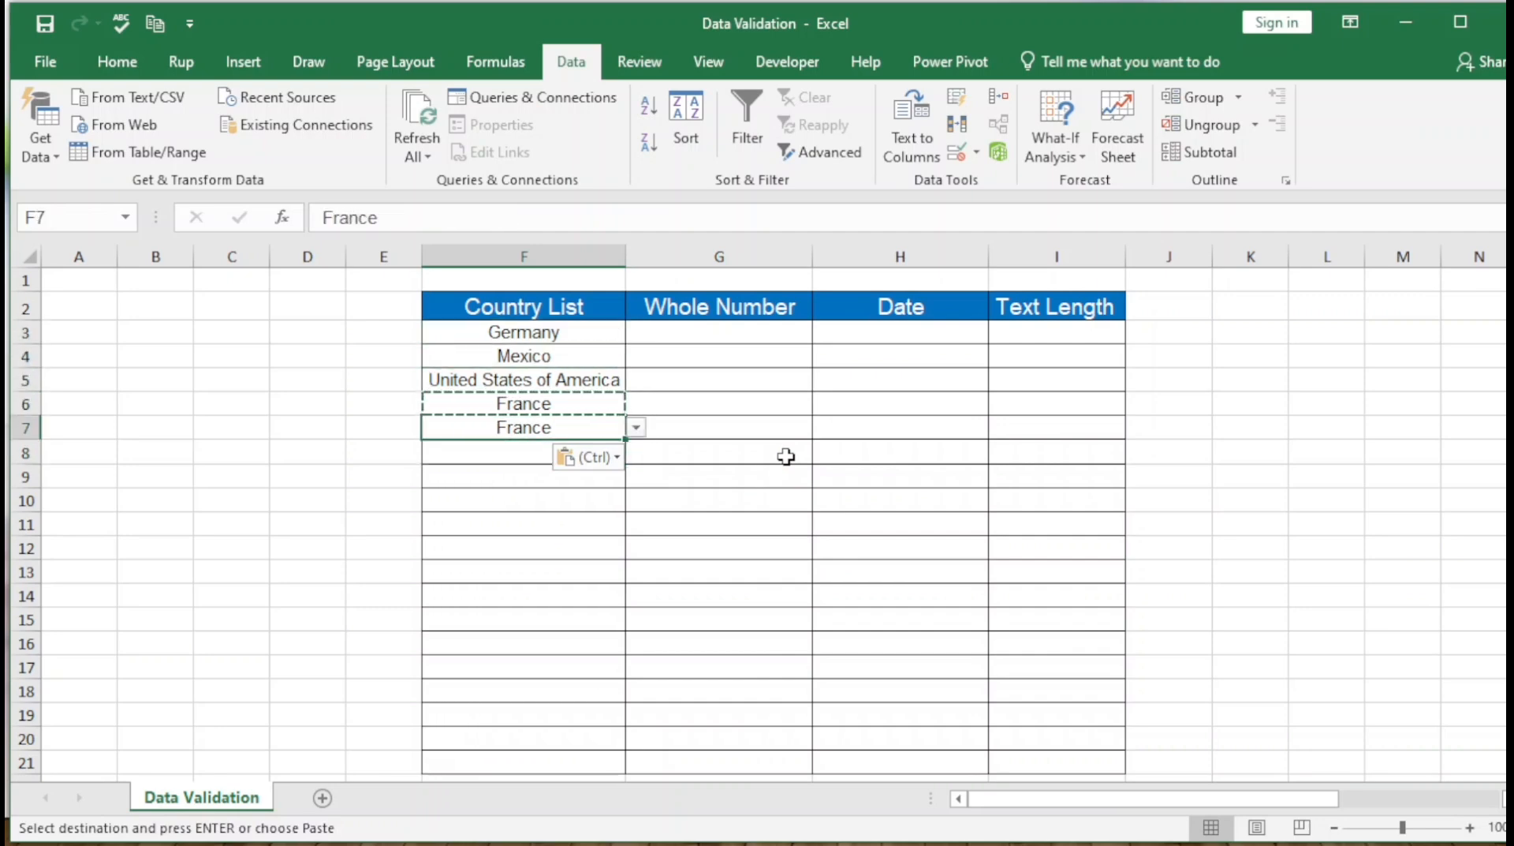
pyautogui.hotkey('ctrl', 'Up')
pyautogui.hotkey('ctrl', 'shift', 'Down')
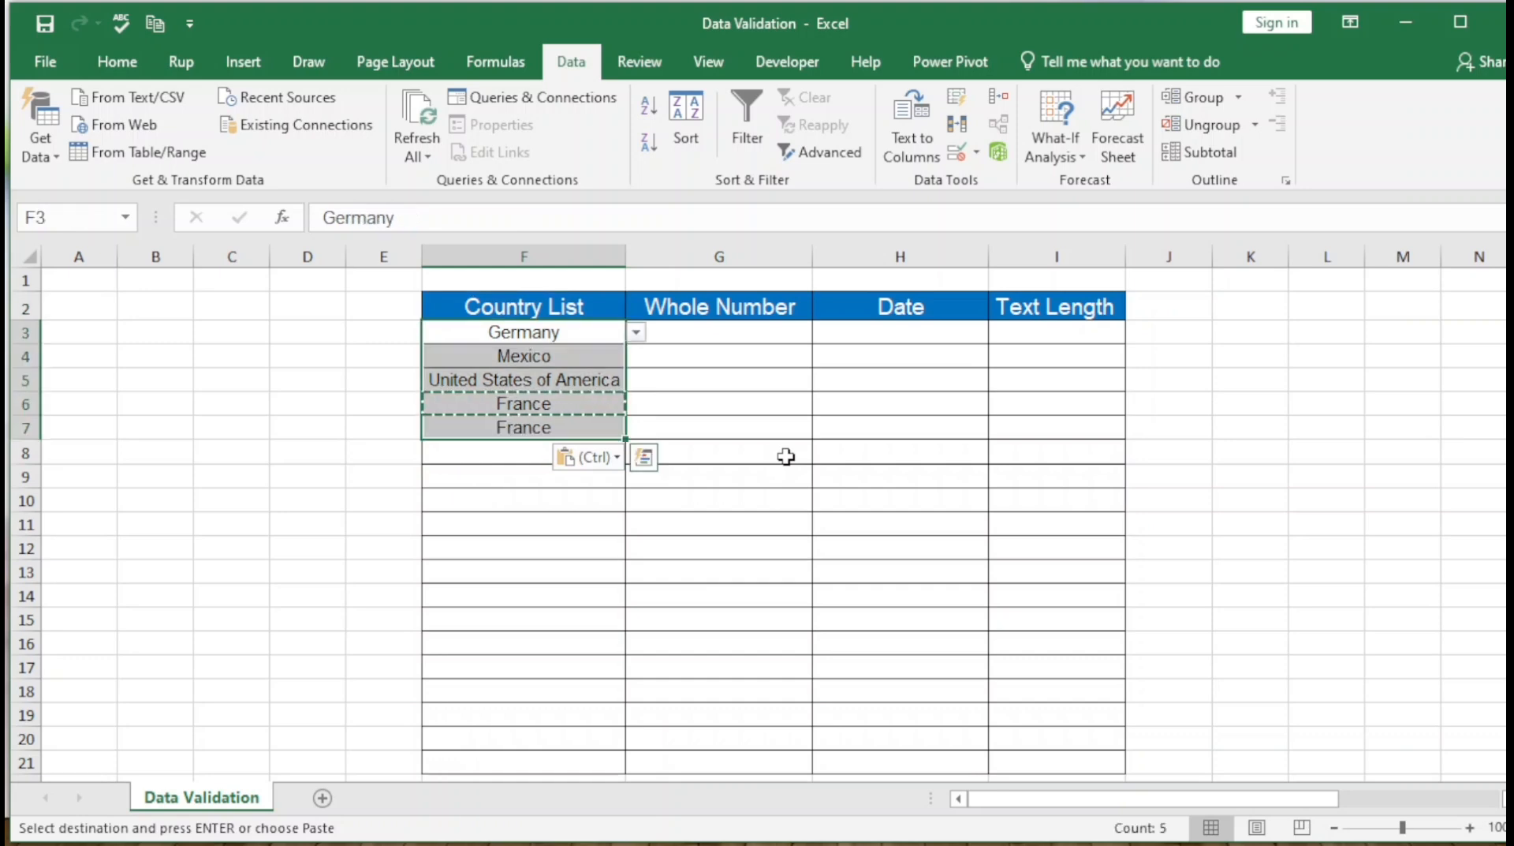
pyautogui.hotkey('ctrl', 'c')
pyautogui.press('Down')
pyautogui.press('Down')
pyautogui.press('Down')
pyautogui.press('Down')
pyautogui.press('Down')
pyautogui.press('Down')
pyautogui.press('Down')
pyautogui.press('Up')
pyautogui.press('Up')
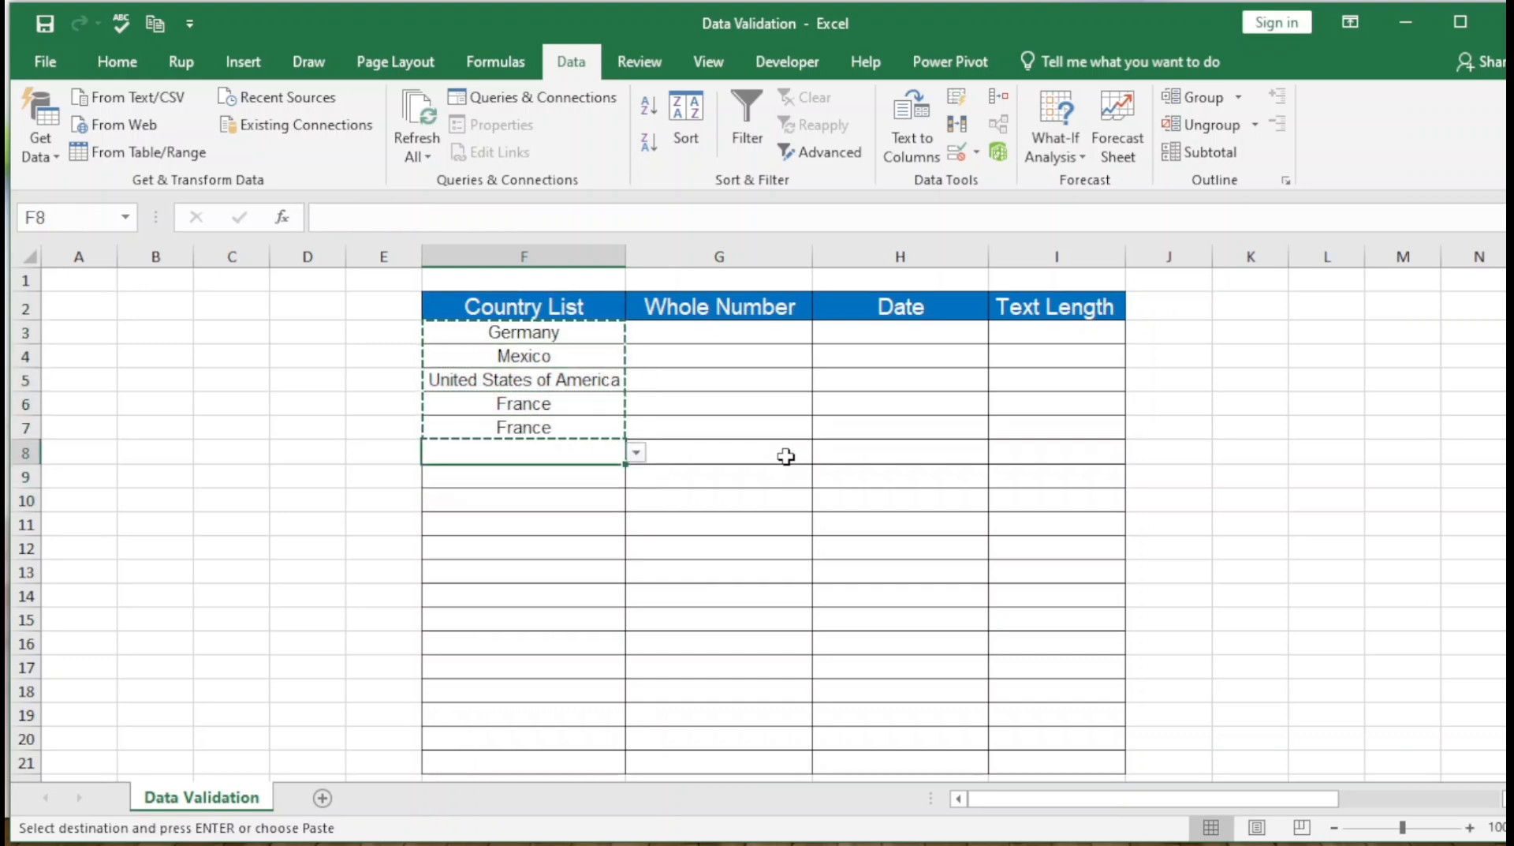
pyautogui.hotkey('ctrl', 'v')
pyautogui.press('ctrl')
pyautogui.press('Escape')
pyautogui.press('Escape')
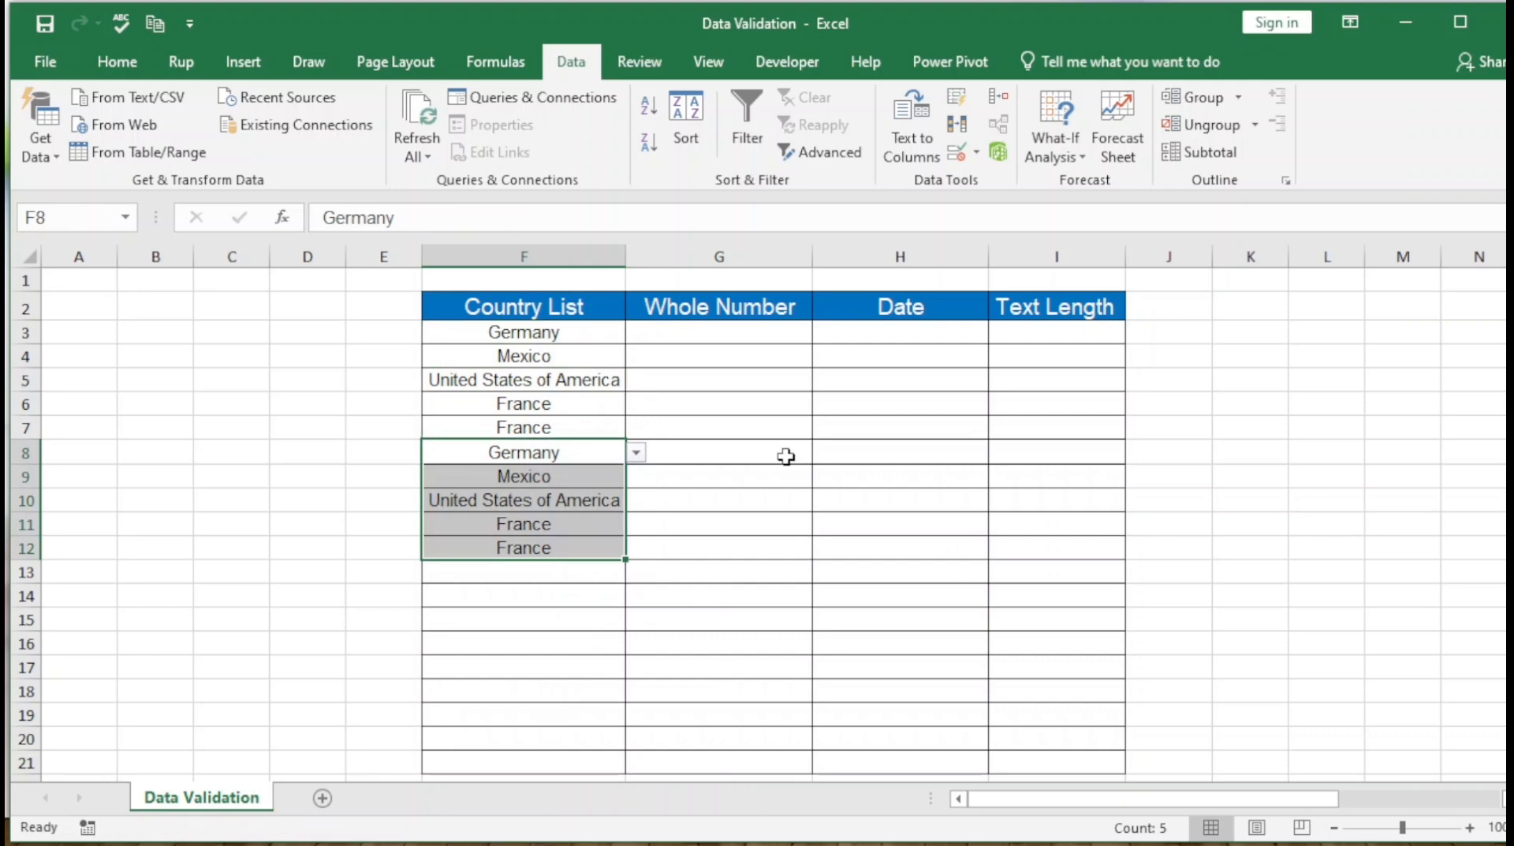
# - Open data validation for the Whole Number column cells below the header, down to row 21, and allow only Whole number values
pyautogui.press('Right')
pyautogui.hotkey('ctrl', 'Up')
pyautogui.press('Down')
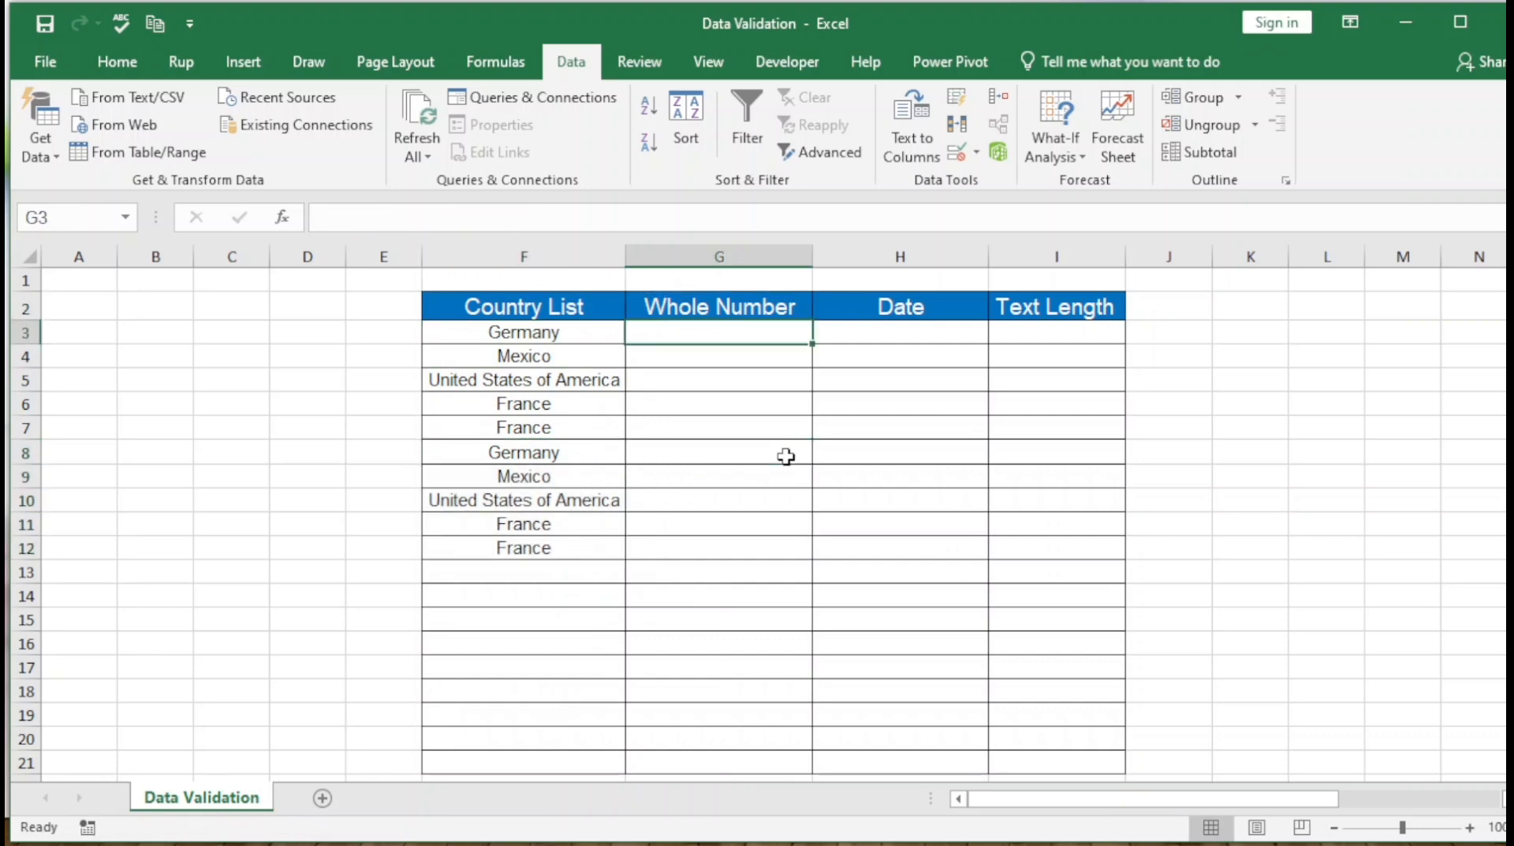
pyautogui.hotkey('shift', 'Down')
pyautogui.hotkey('shift', 'Down')
pyautogui.hotkey('shift', 'Down')
pyautogui.hotkey('shift', 'Down')
pyautogui.hotkey('shift', 'Down')
pyautogui.hotkey('shift', 'Down')
pyautogui.hotkey('shift', 'Down')
pyautogui.hotkey('shift', 'Down')
pyautogui.hotkey('shift', 'Down')
pyautogui.hotkey('shift', 'Down')
pyautogui.hotkey('shift', 'Down')
pyautogui.hotkey('shift', 'Down')
pyautogui.hotkey('shift', 'Down')
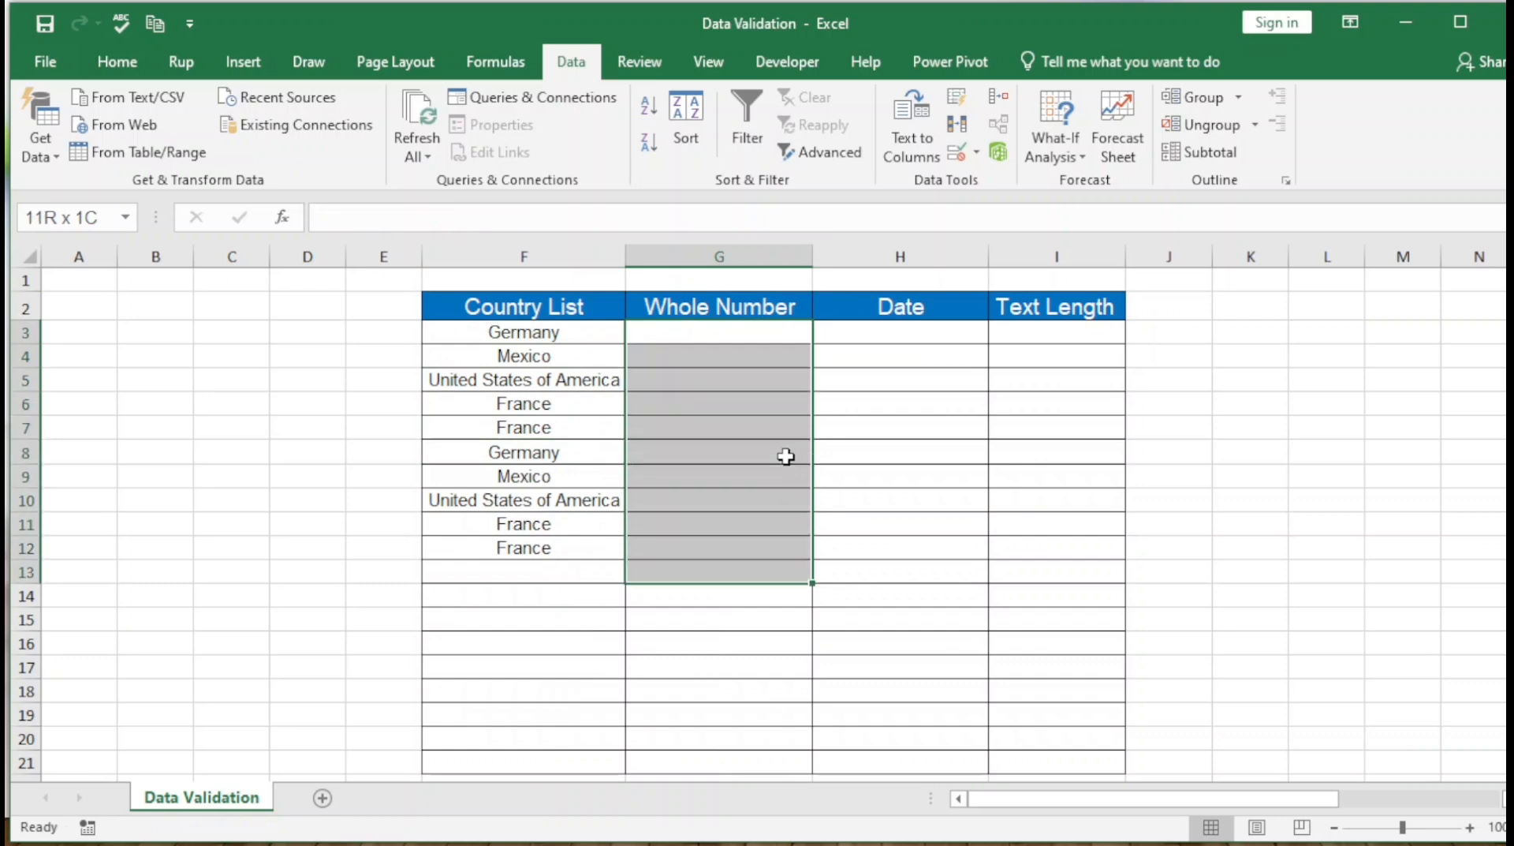
pyautogui.hotkey('shift', 'Down')
pyautogui.hotkey('shift', 'Down')
pyautogui.hotkey('shift', 'Down')
pyautogui.hotkey('shift', 'Down')
pyautogui.hotkey('shift', 'Down')
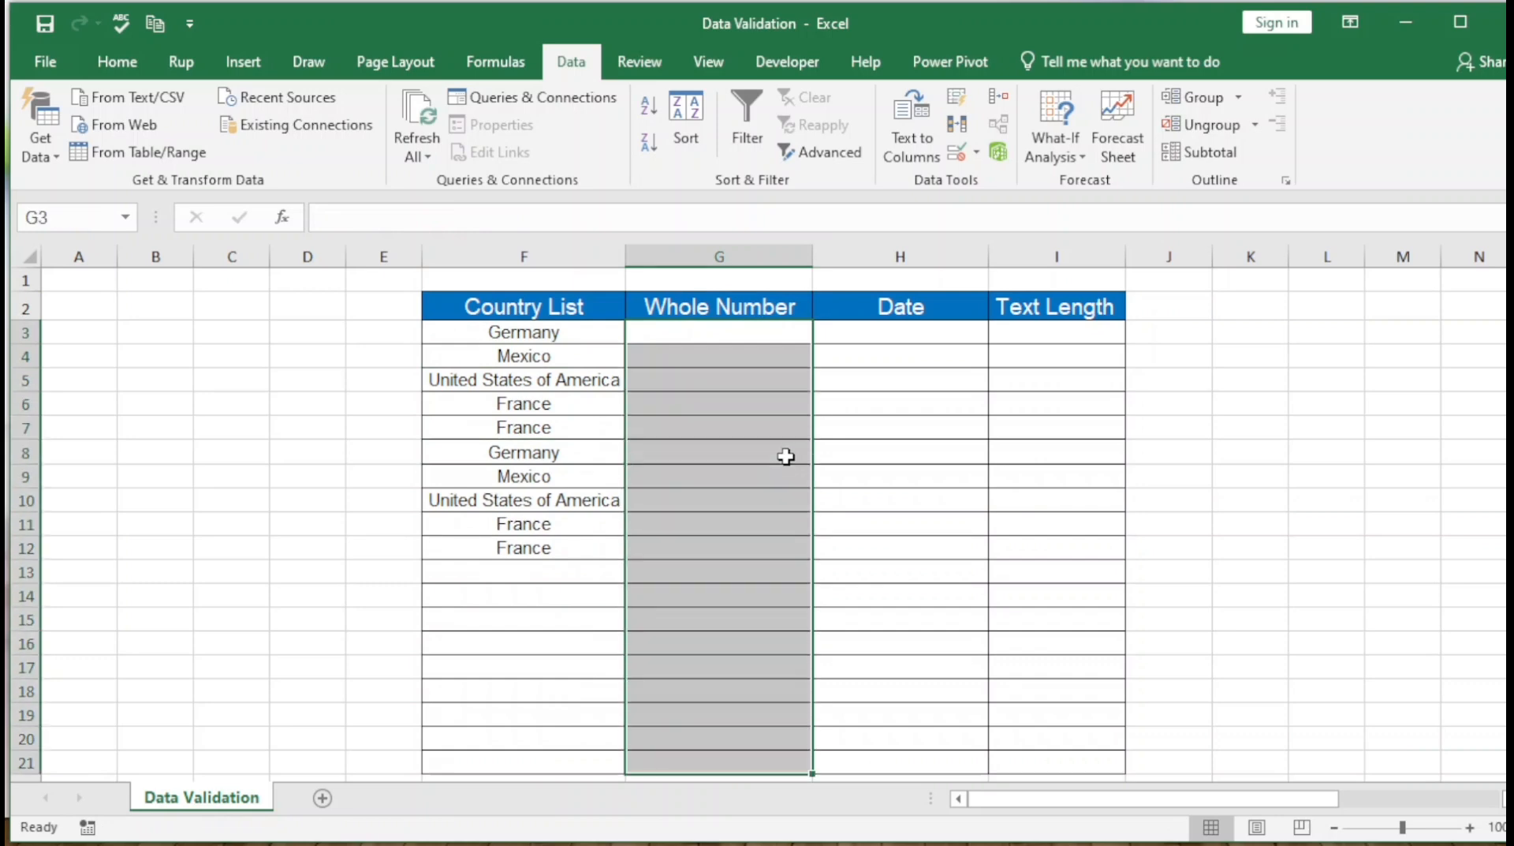
pyautogui.click(976, 151)
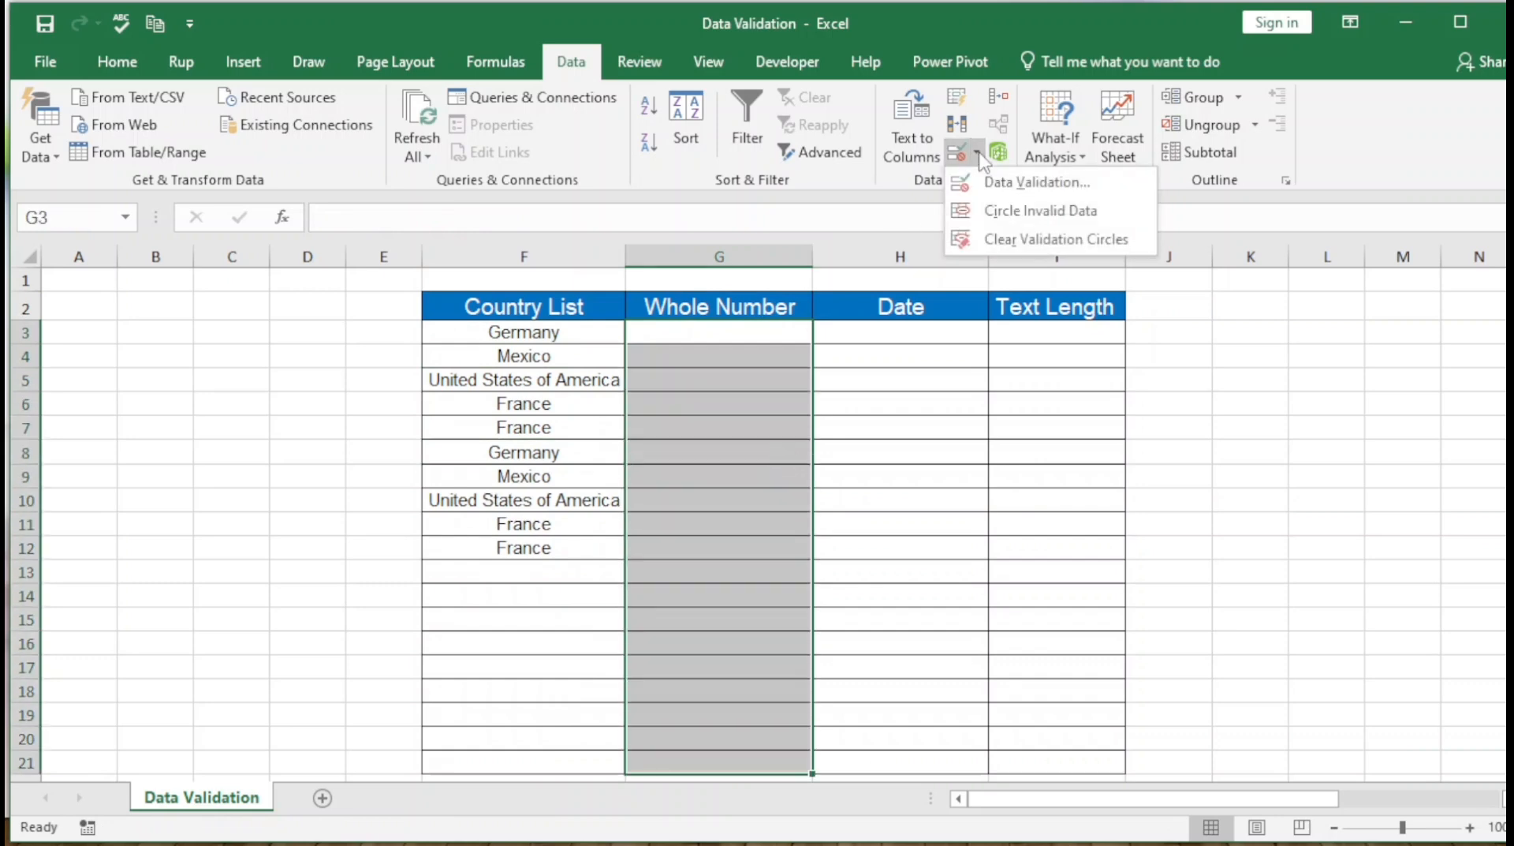
pyautogui.click(1025, 183)
pyautogui.moveTo(907, 203); pyautogui.dragTo(1079, 213)
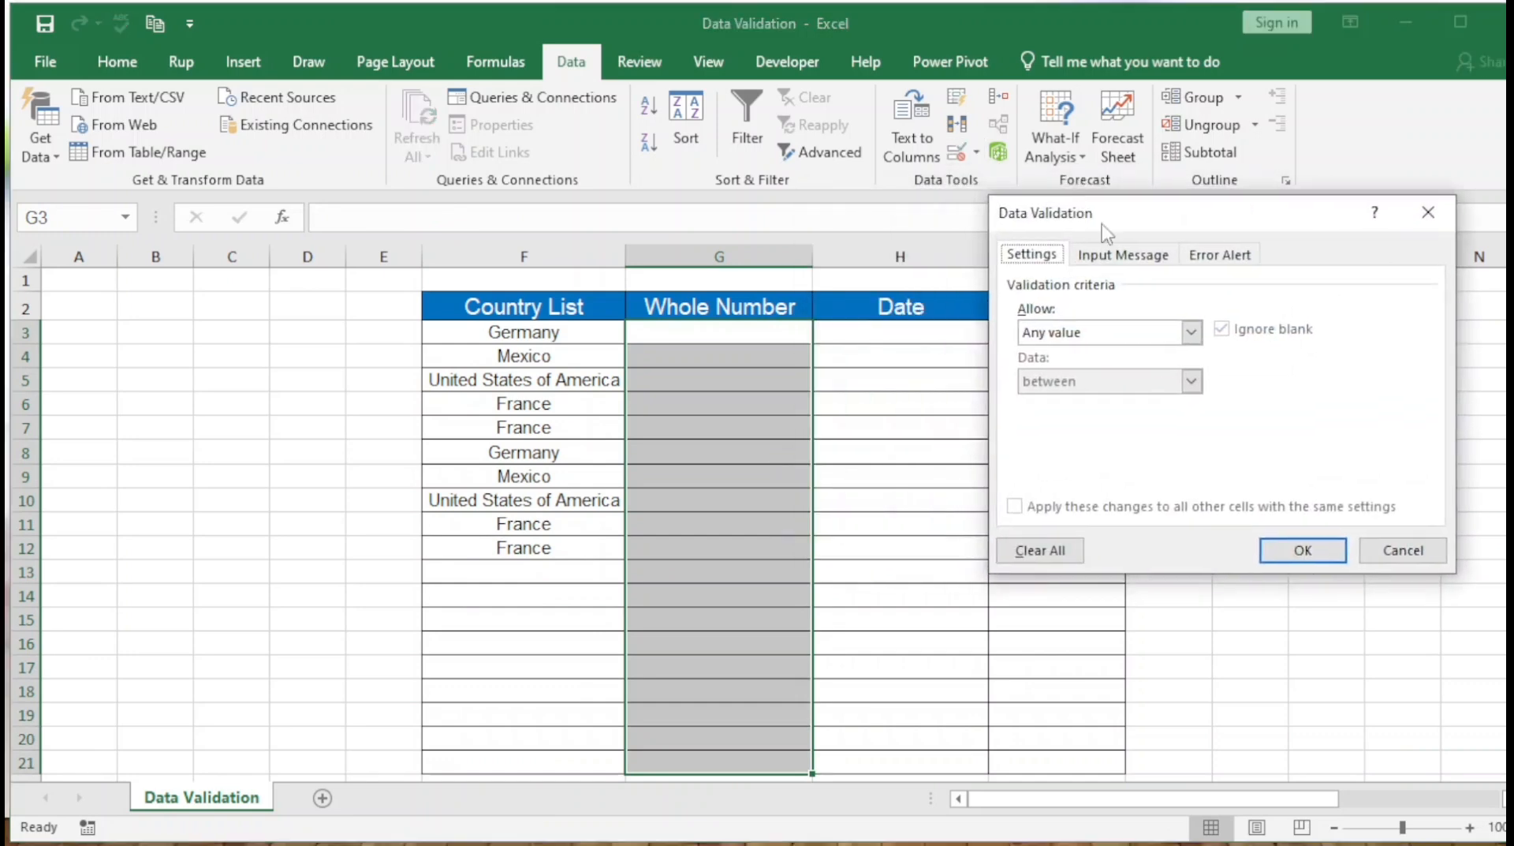
pyautogui.click(1192, 332)
pyautogui.click(1113, 375)
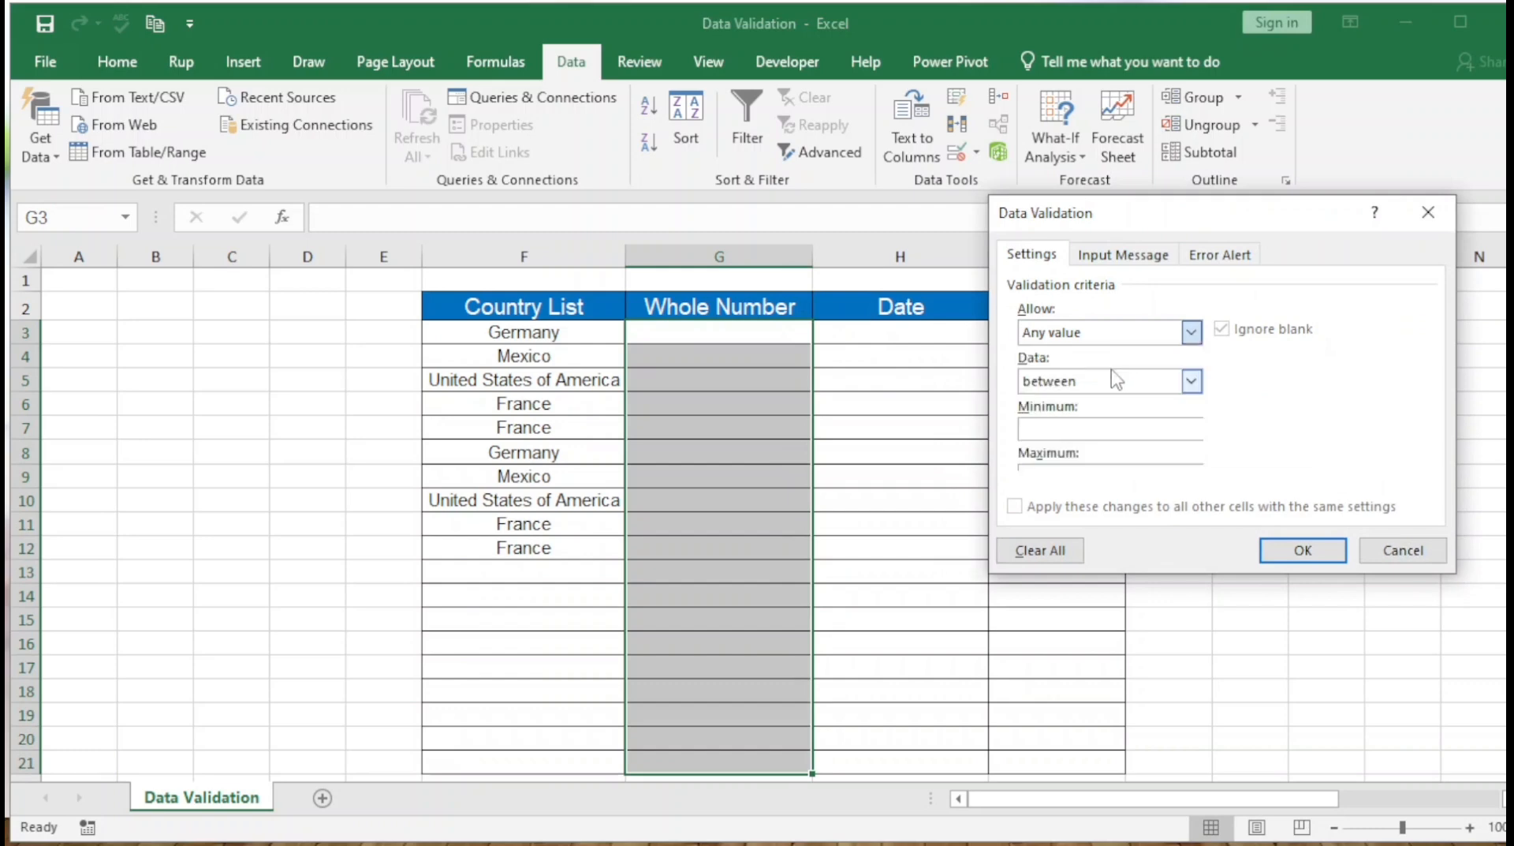
# - Use the between condition with a minimum of 5 and a maximum of 10, and apply the validation rule
pyautogui.moveTo(1197, 214); pyautogui.dragTo(1209, 170)
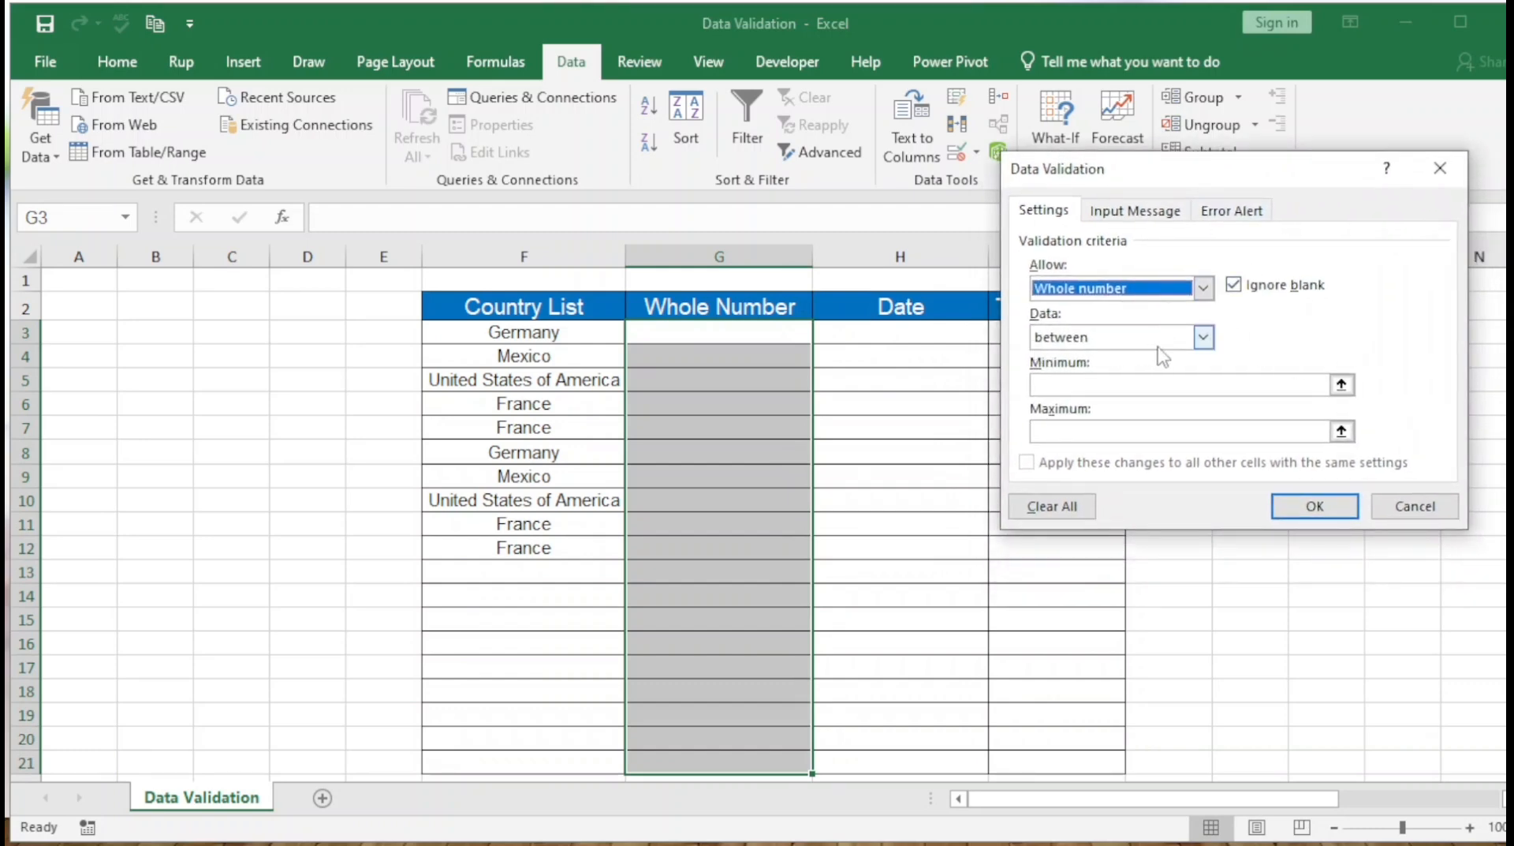
pyautogui.moveTo(1014, 305); pyautogui.dragTo(1261, 355)
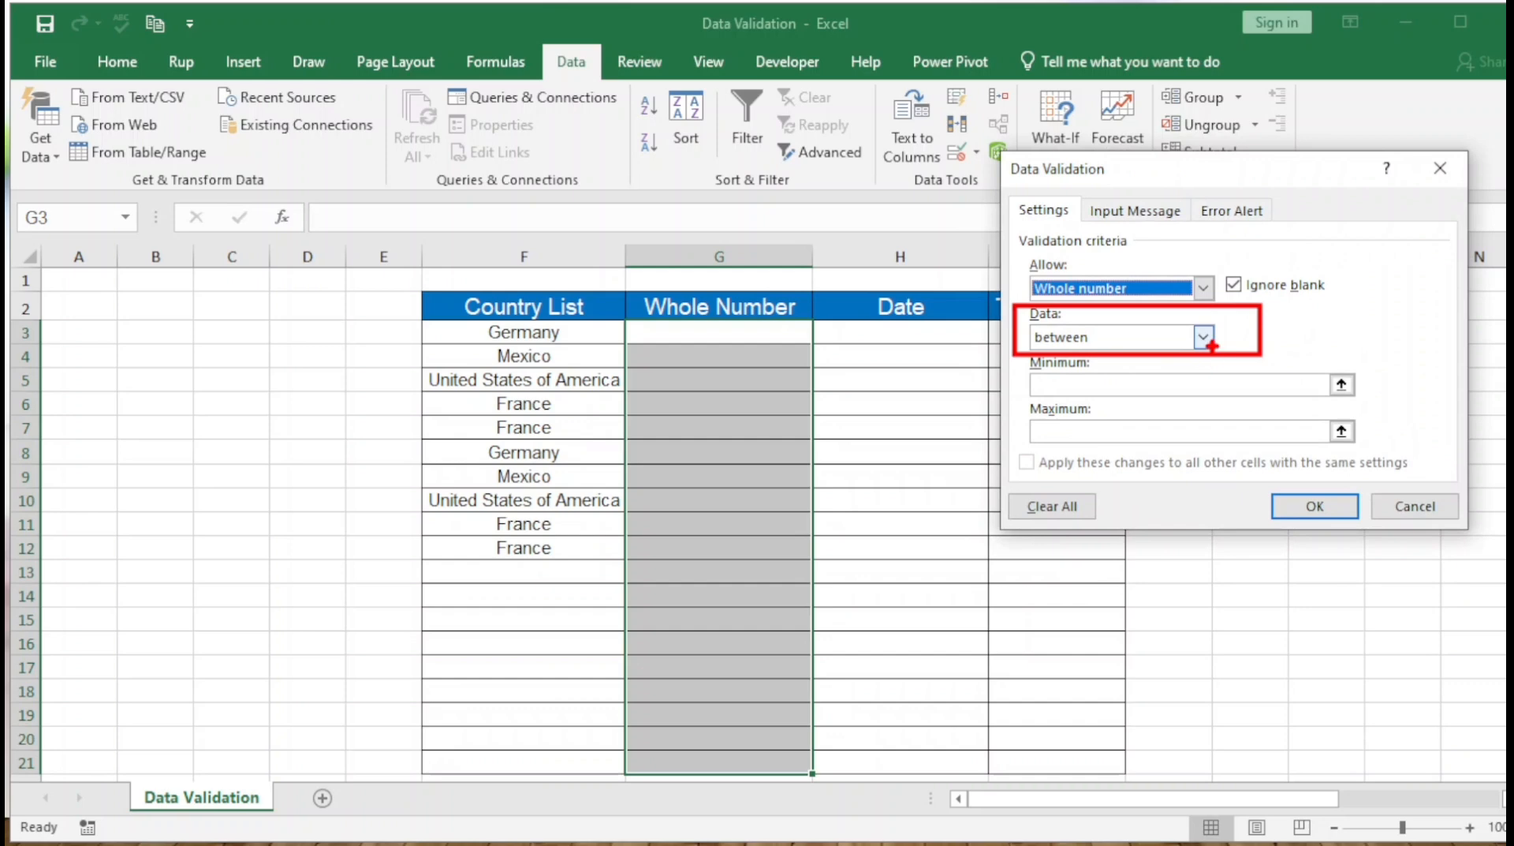
pyautogui.click(1204, 337)
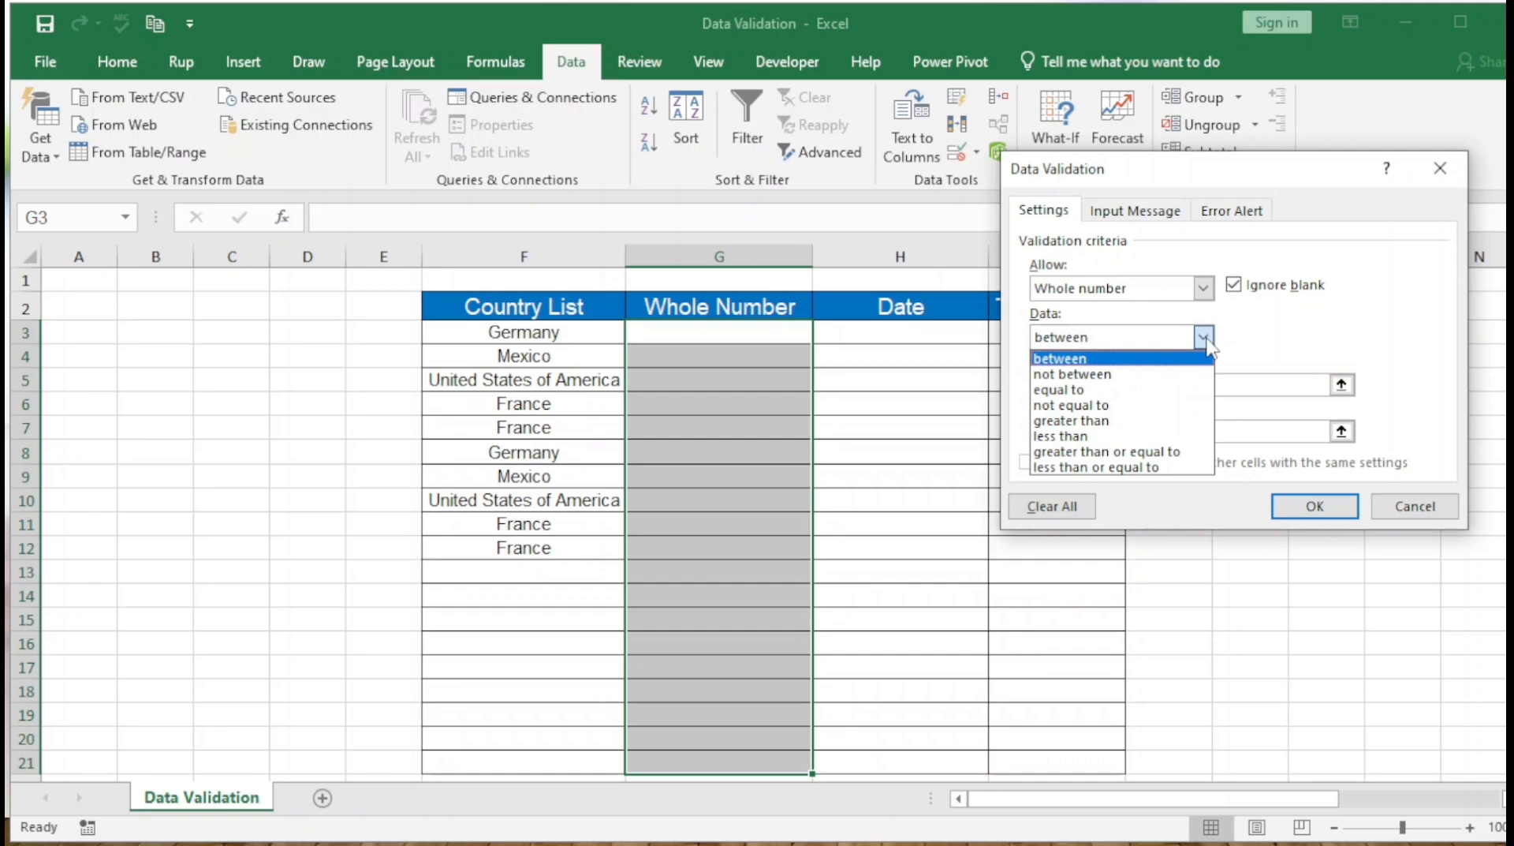
pyautogui.click(1067, 361)
pyautogui.moveTo(1281, 180); pyautogui.dragTo(1262, 123)
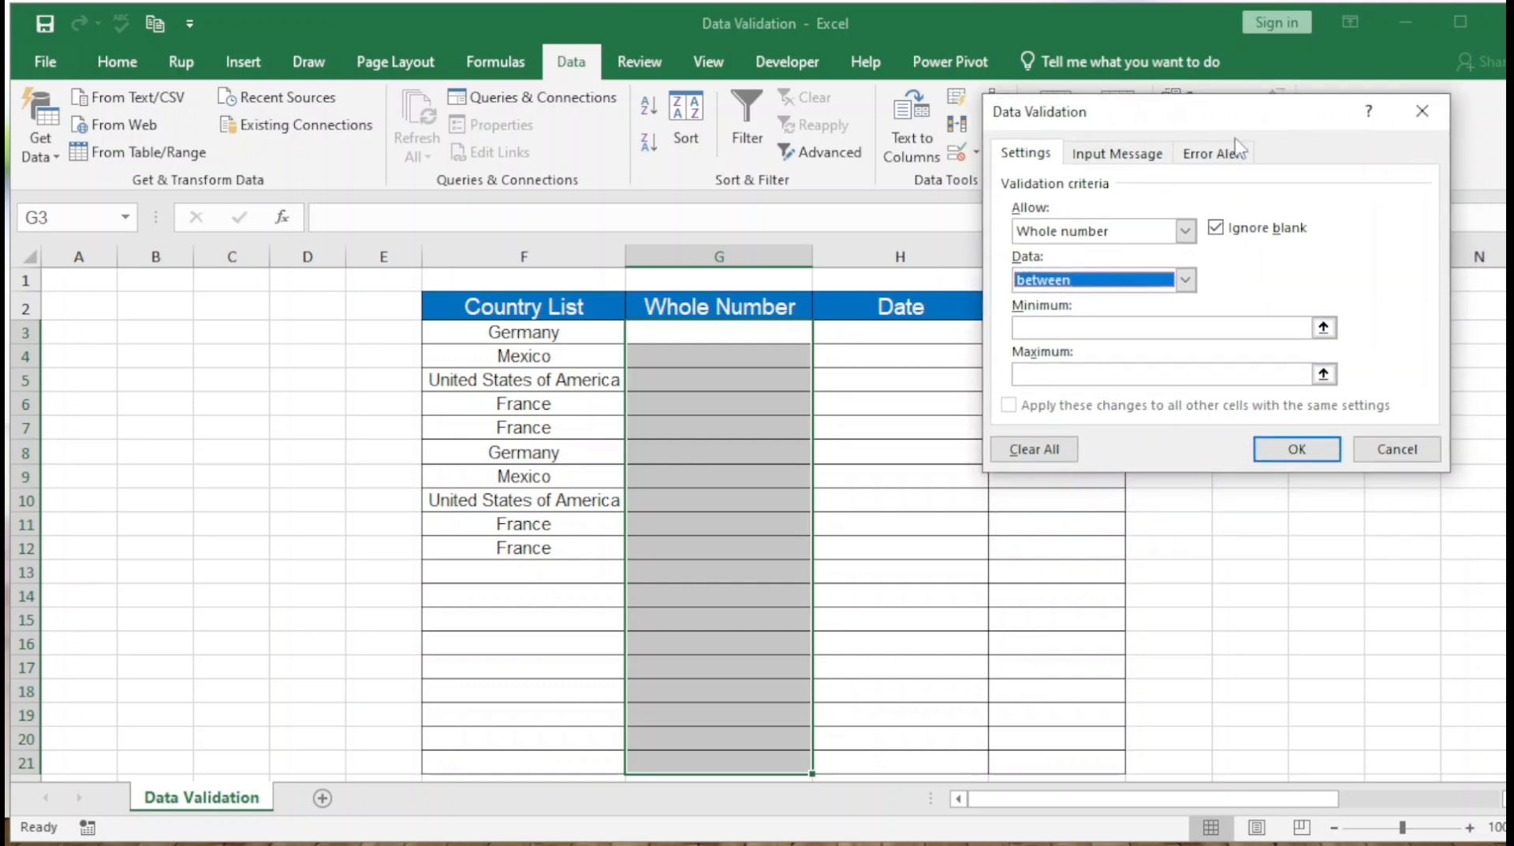
pyautogui.click(1061, 325)
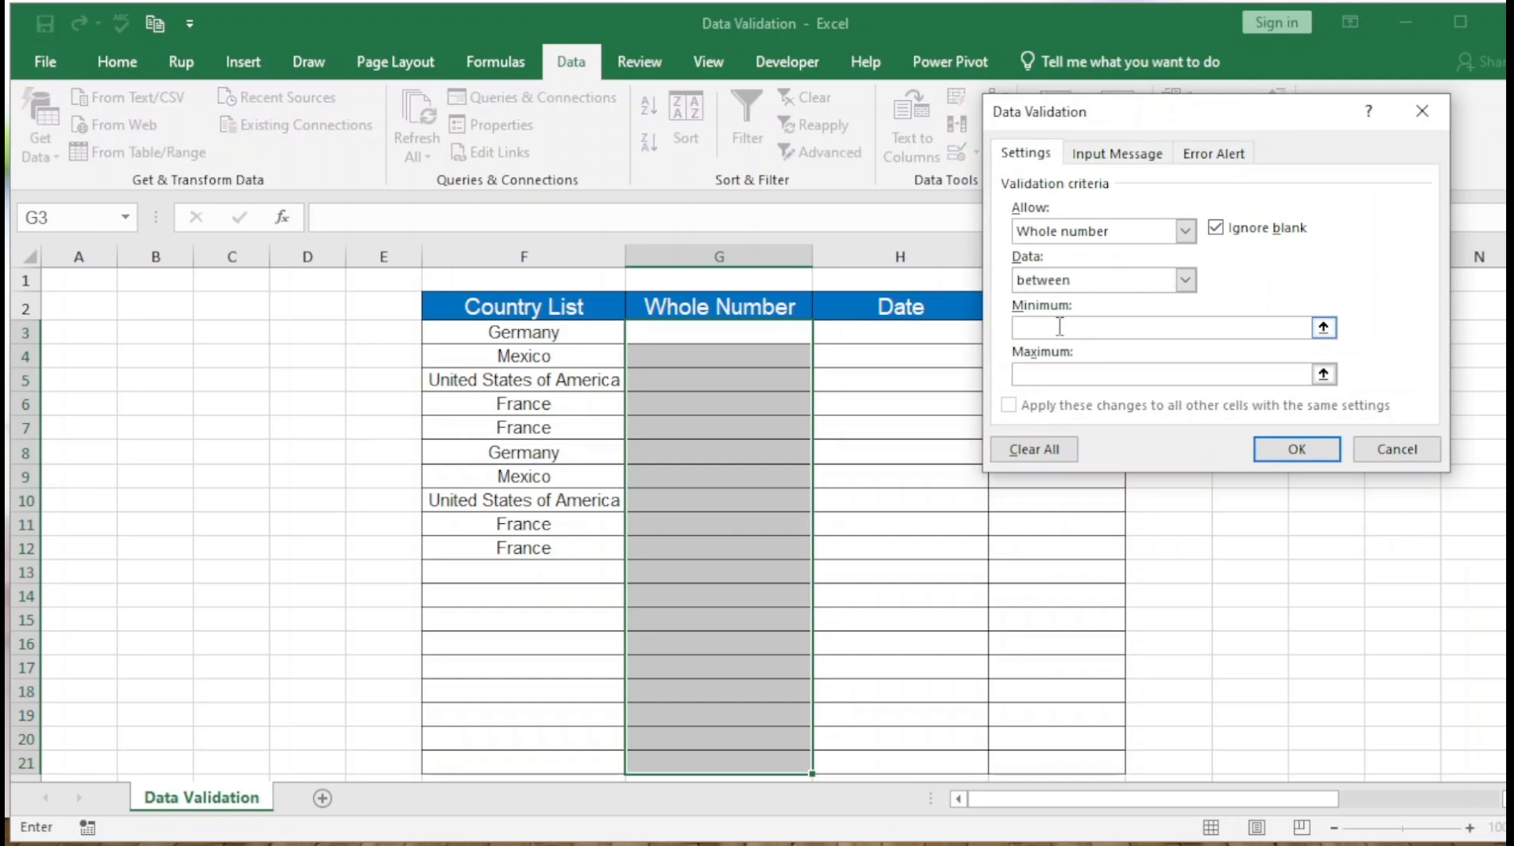
pyautogui.write('5')
pyautogui.click(1040, 379)
pyautogui.write('10')
pyautogui.click(1298, 449)
# - Compare the Whole Number cells with the dropdown list of cell F3 in the Country List column
pyautogui.click(757, 329)
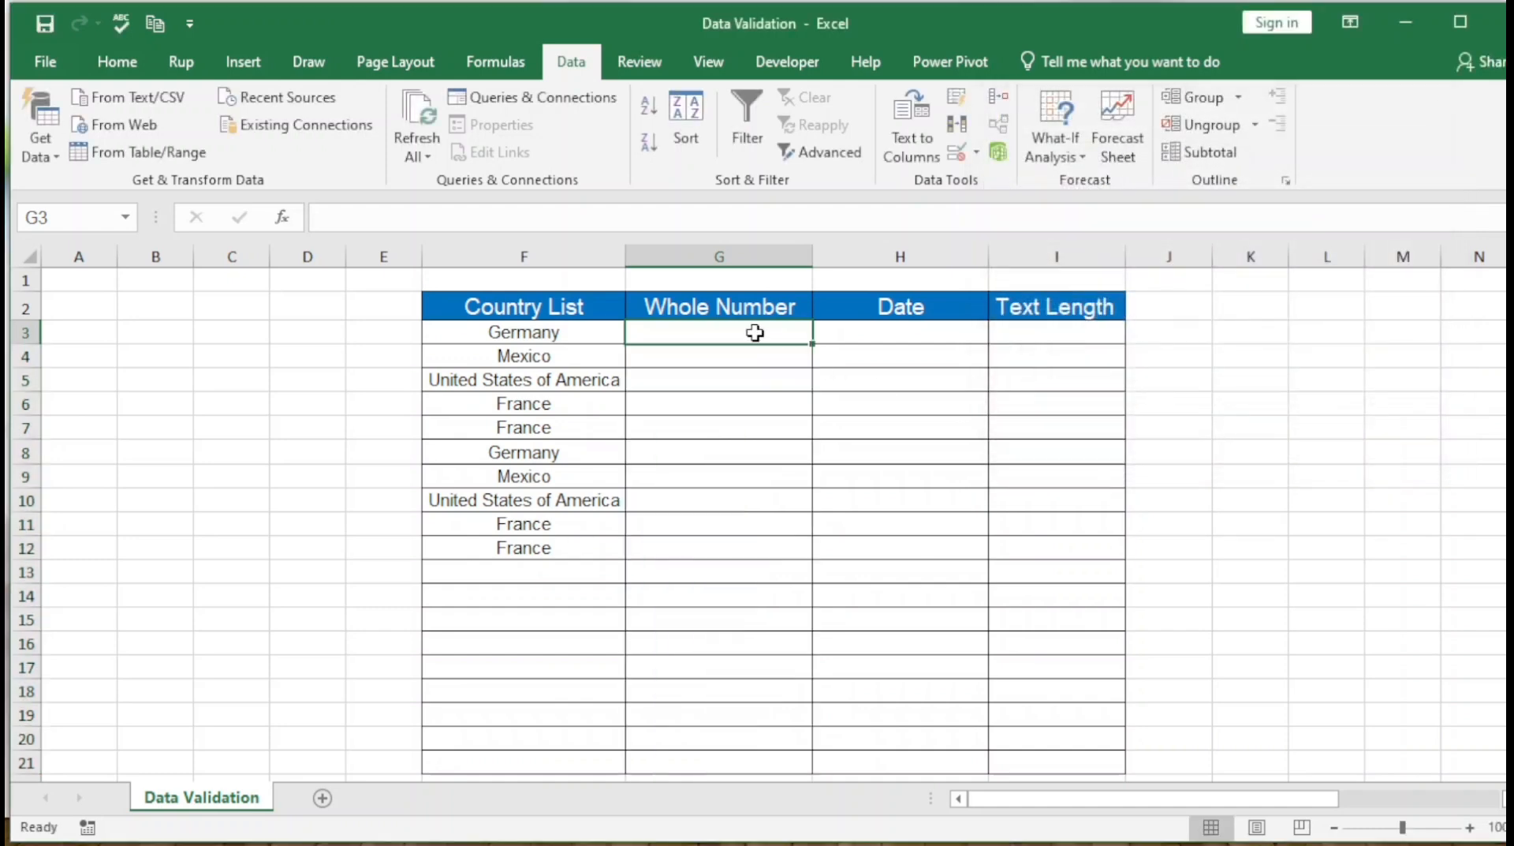
pyautogui.click(688, 379)
pyautogui.click(722, 331)
pyautogui.click(562, 333)
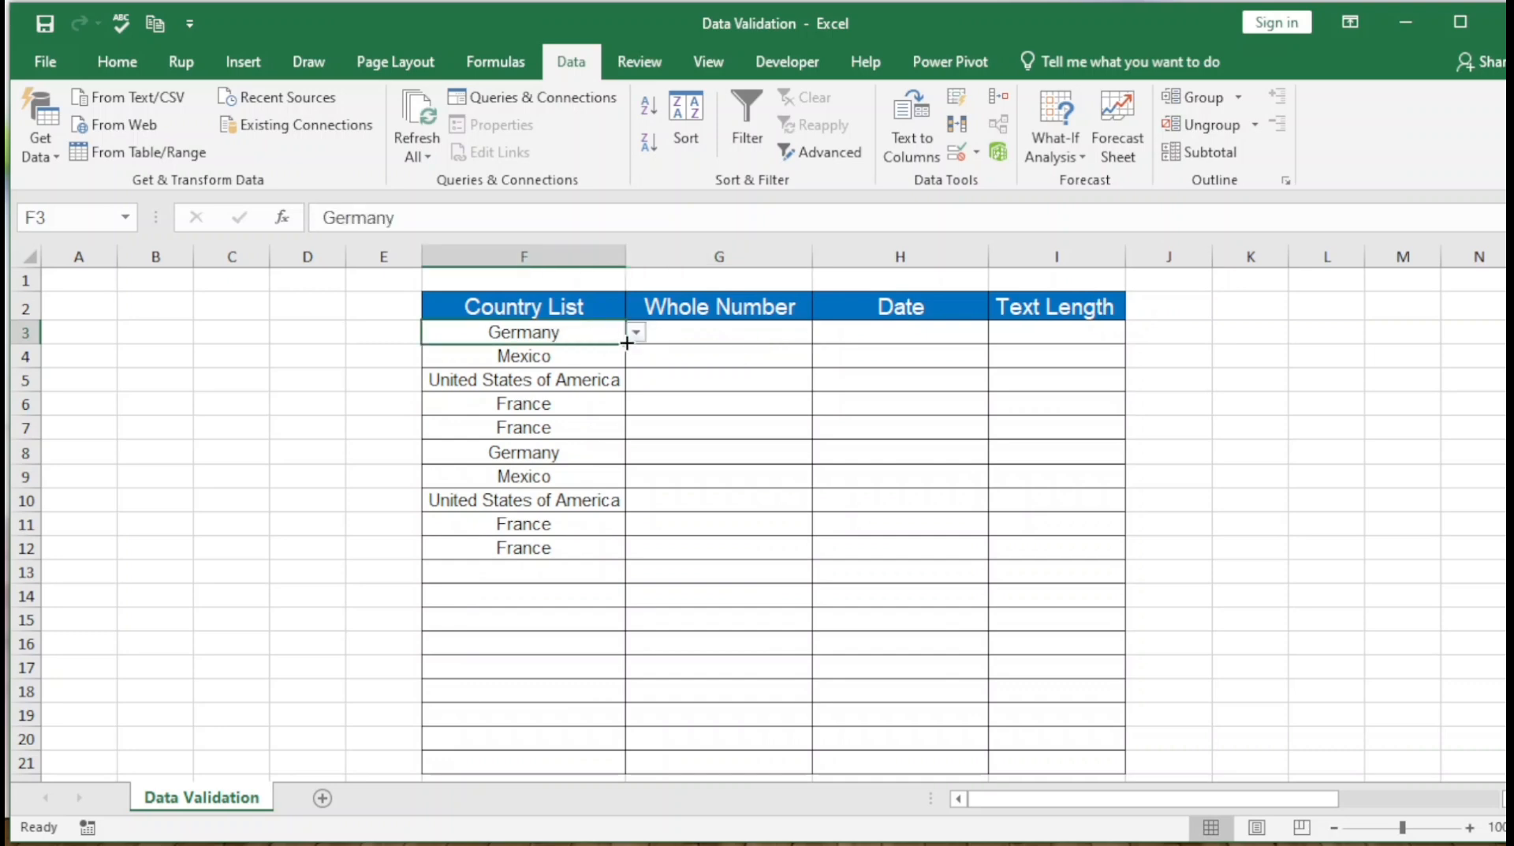
pyautogui.click(636, 332)
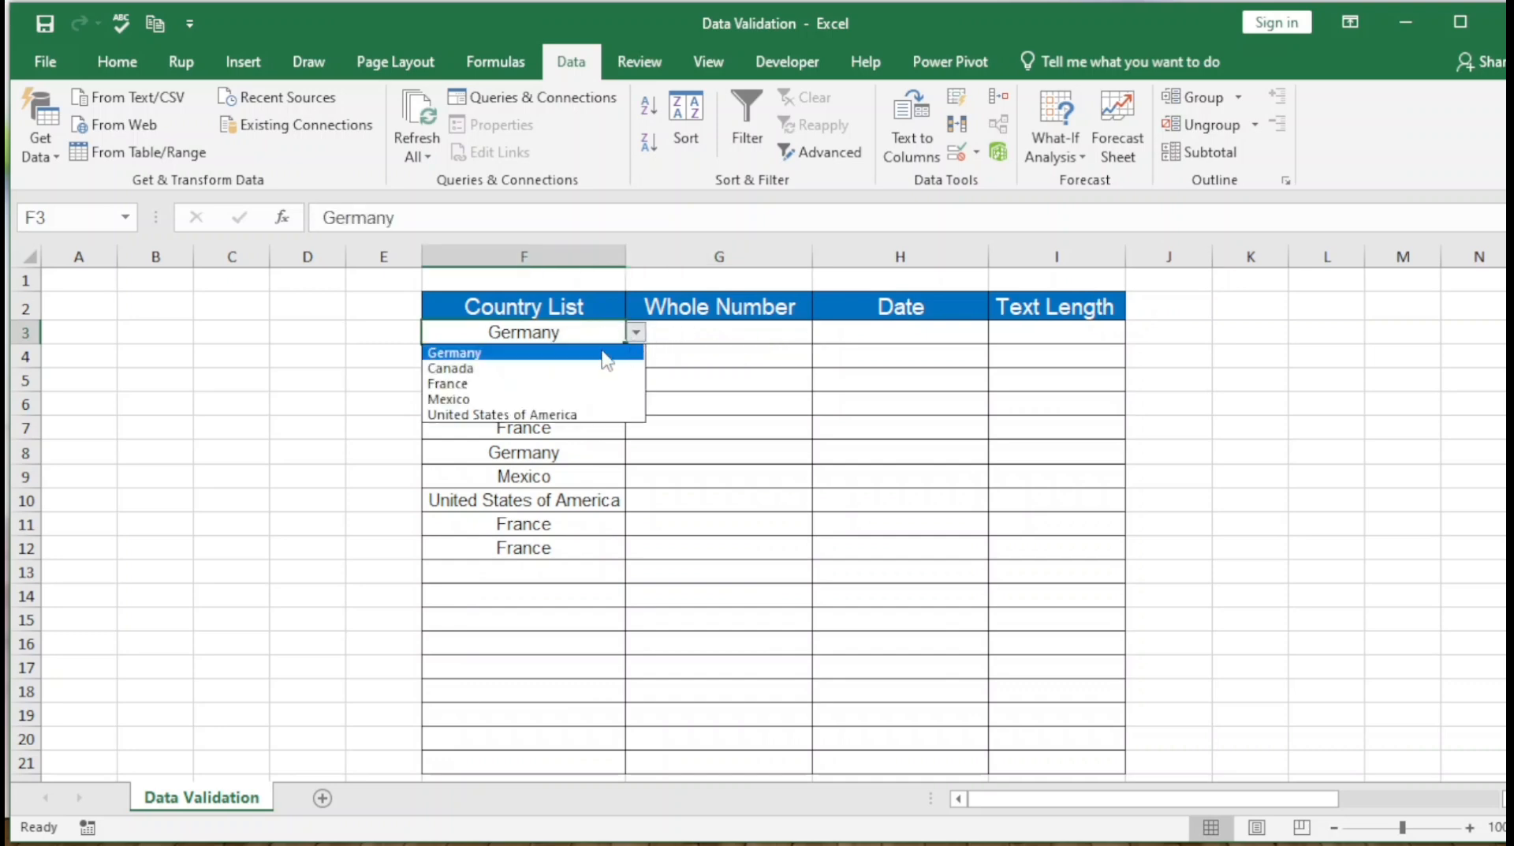
pyautogui.click(696, 333)
# - Test the whole number validation by trying to enter 1 in cell G3, and cancel the entry
pyautogui.click(754, 334)
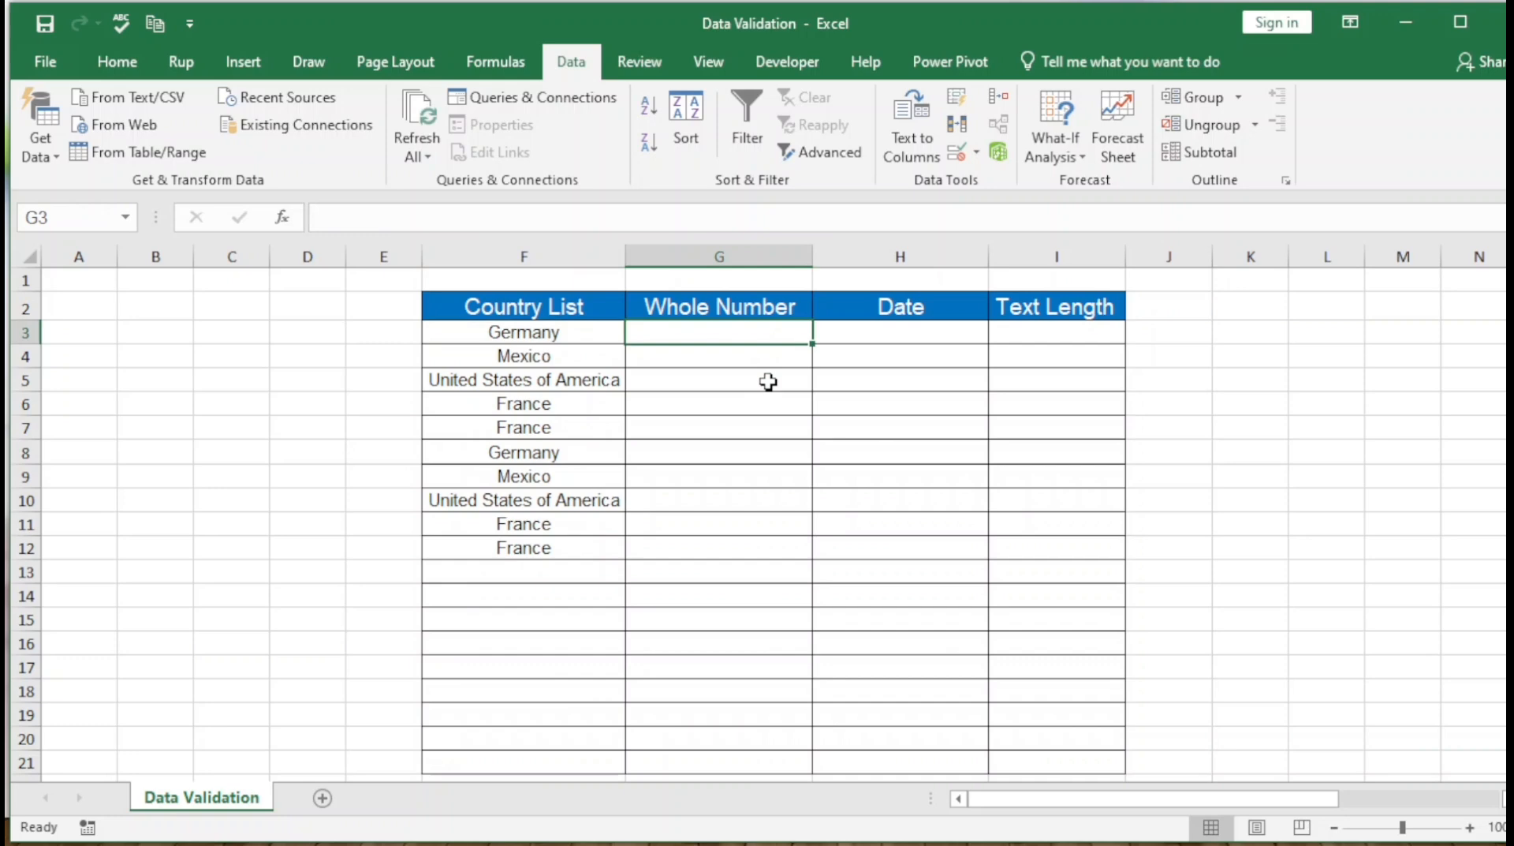
pyautogui.write('1')
pyautogui.press('Return')
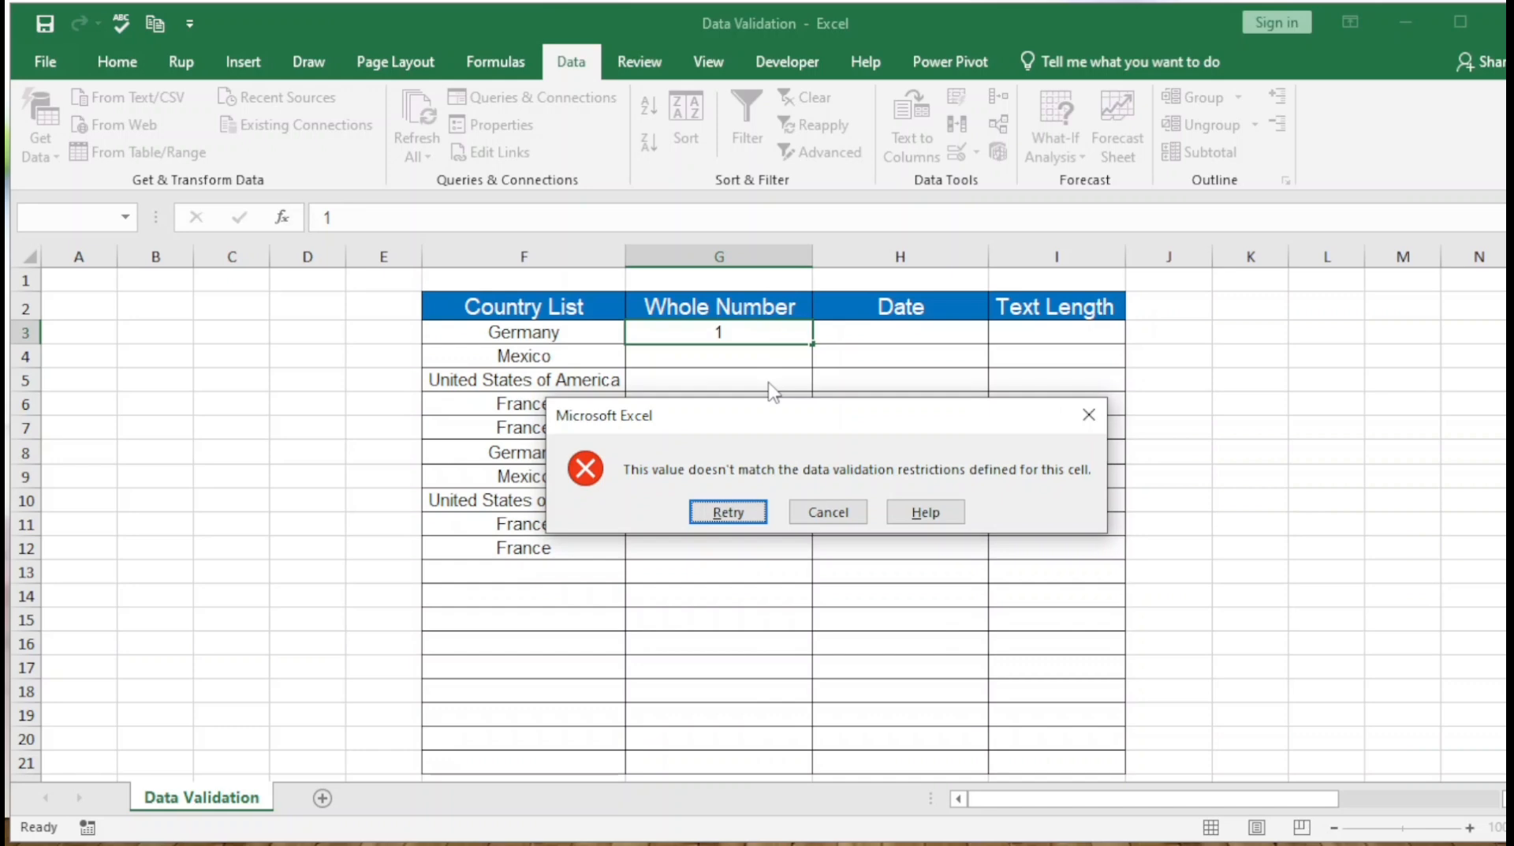
pyautogui.press('Escape')
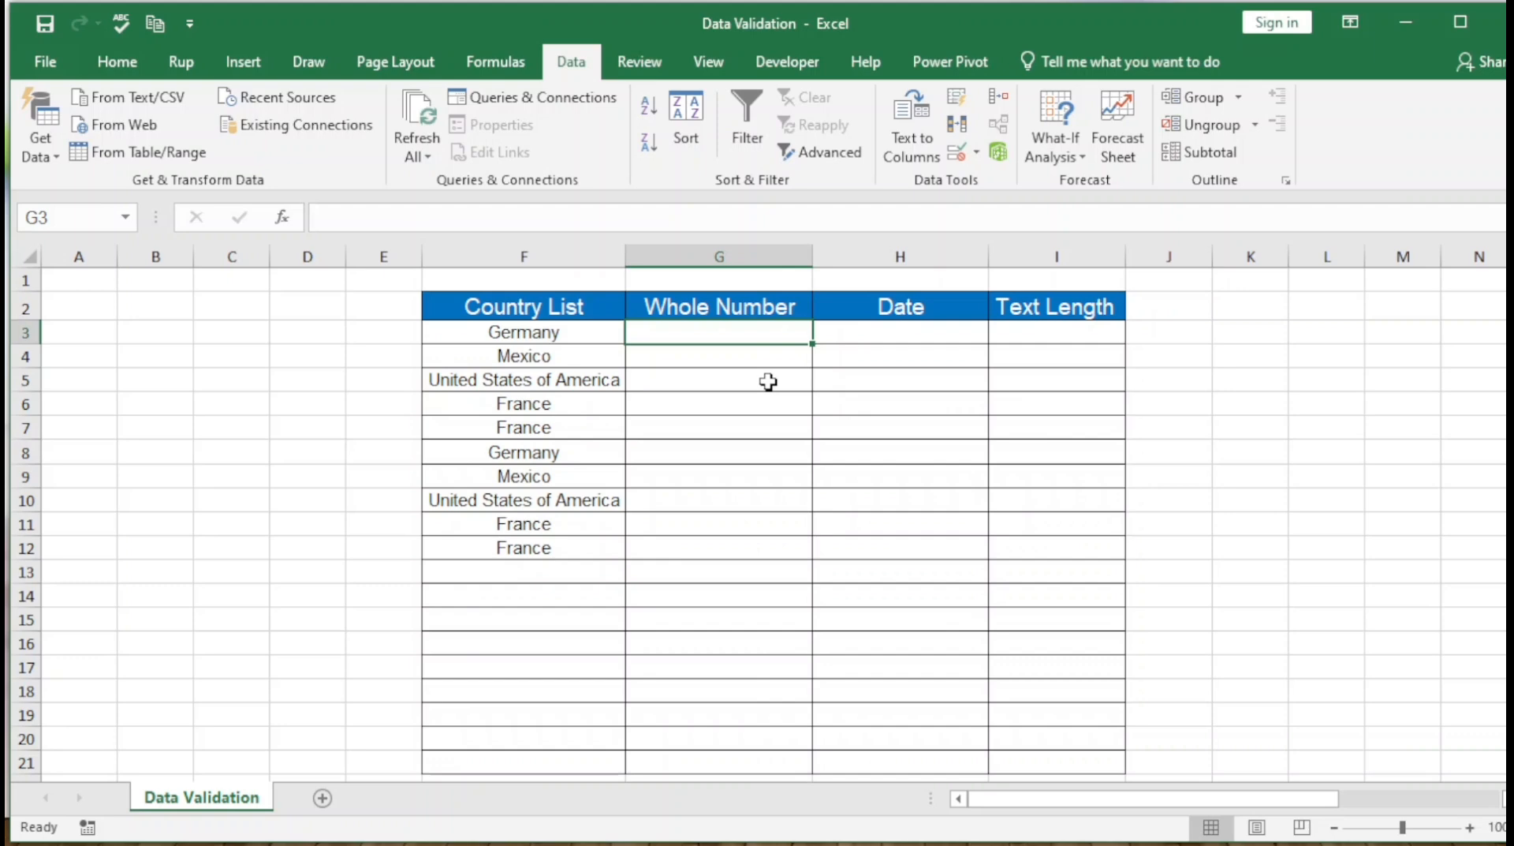
# - Test the lower limit of the whole number validation by trying to enter 4 in cell G3
pyautogui.write('4')
pyautogui.press('Return')
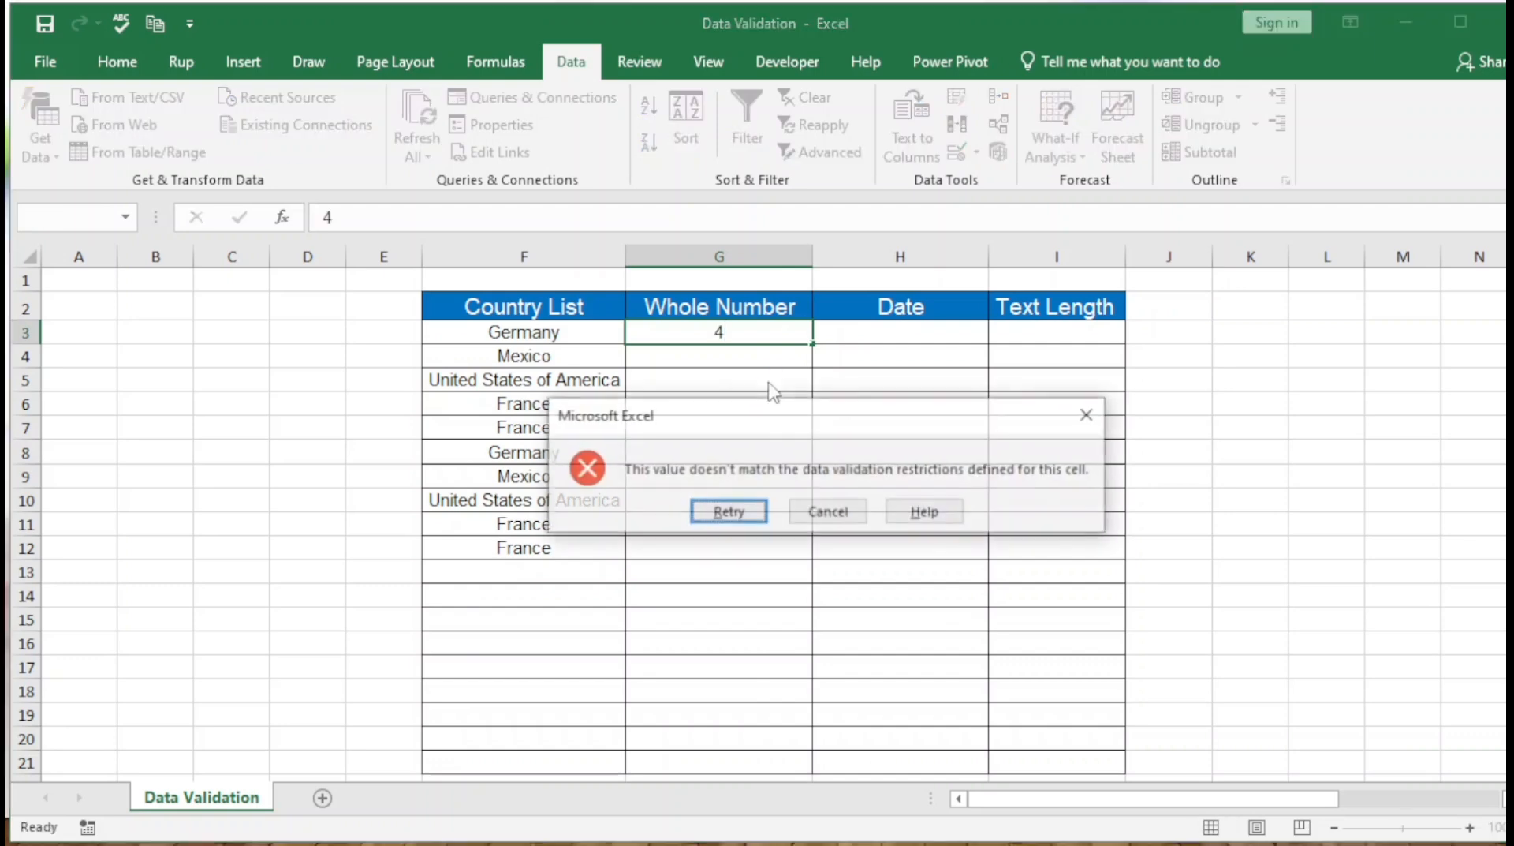
pyautogui.press('Return')
# - Fill cells G3 to G8 of the Whole Number column with 5, 6, 7, 8, 9 and 10
pyautogui.write('5')
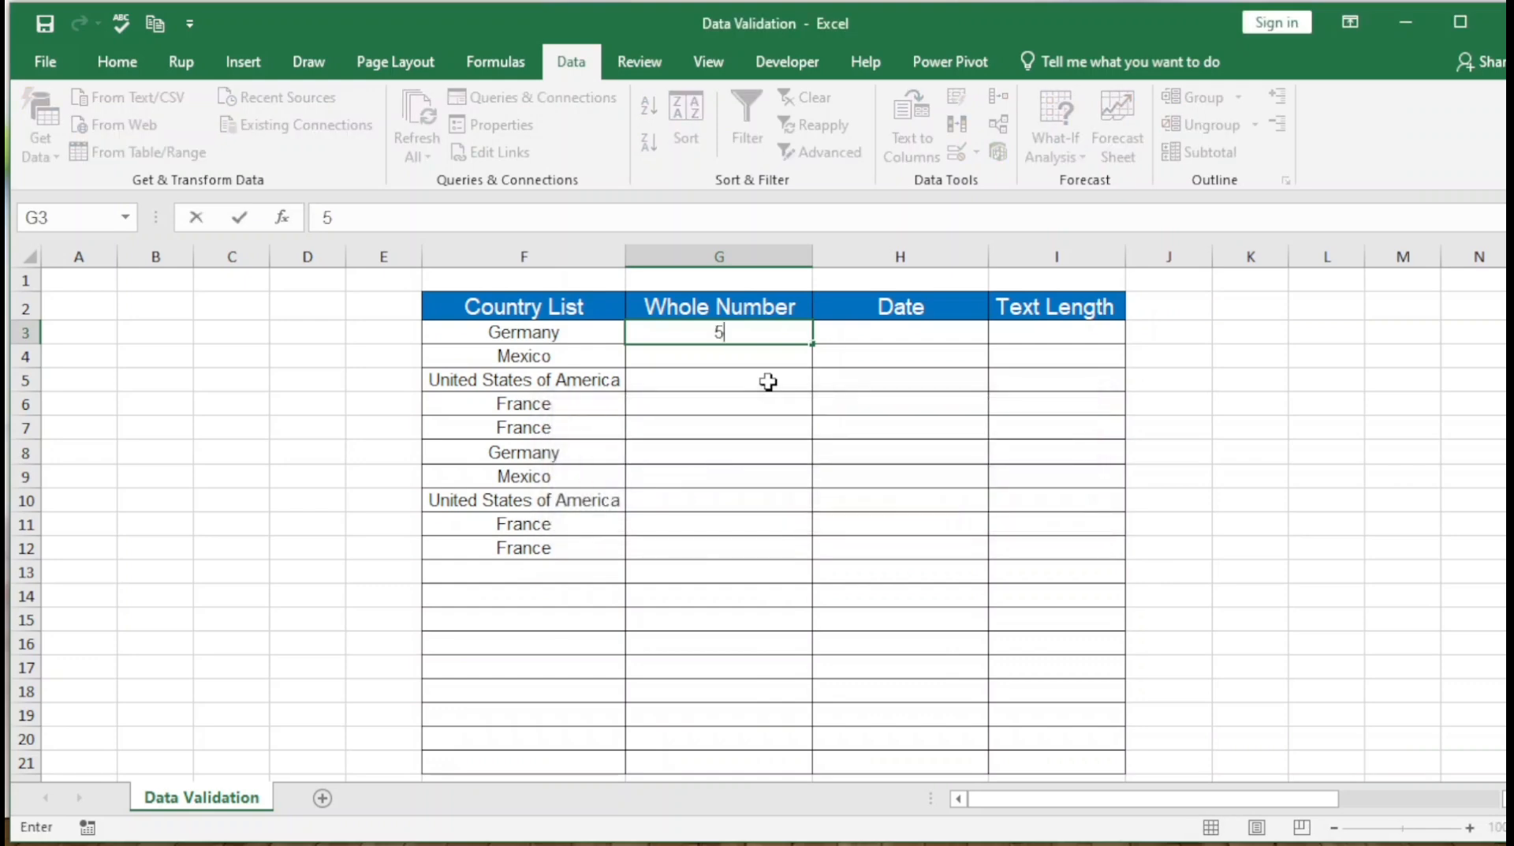
pyautogui.press('Return')
pyautogui.write('6')
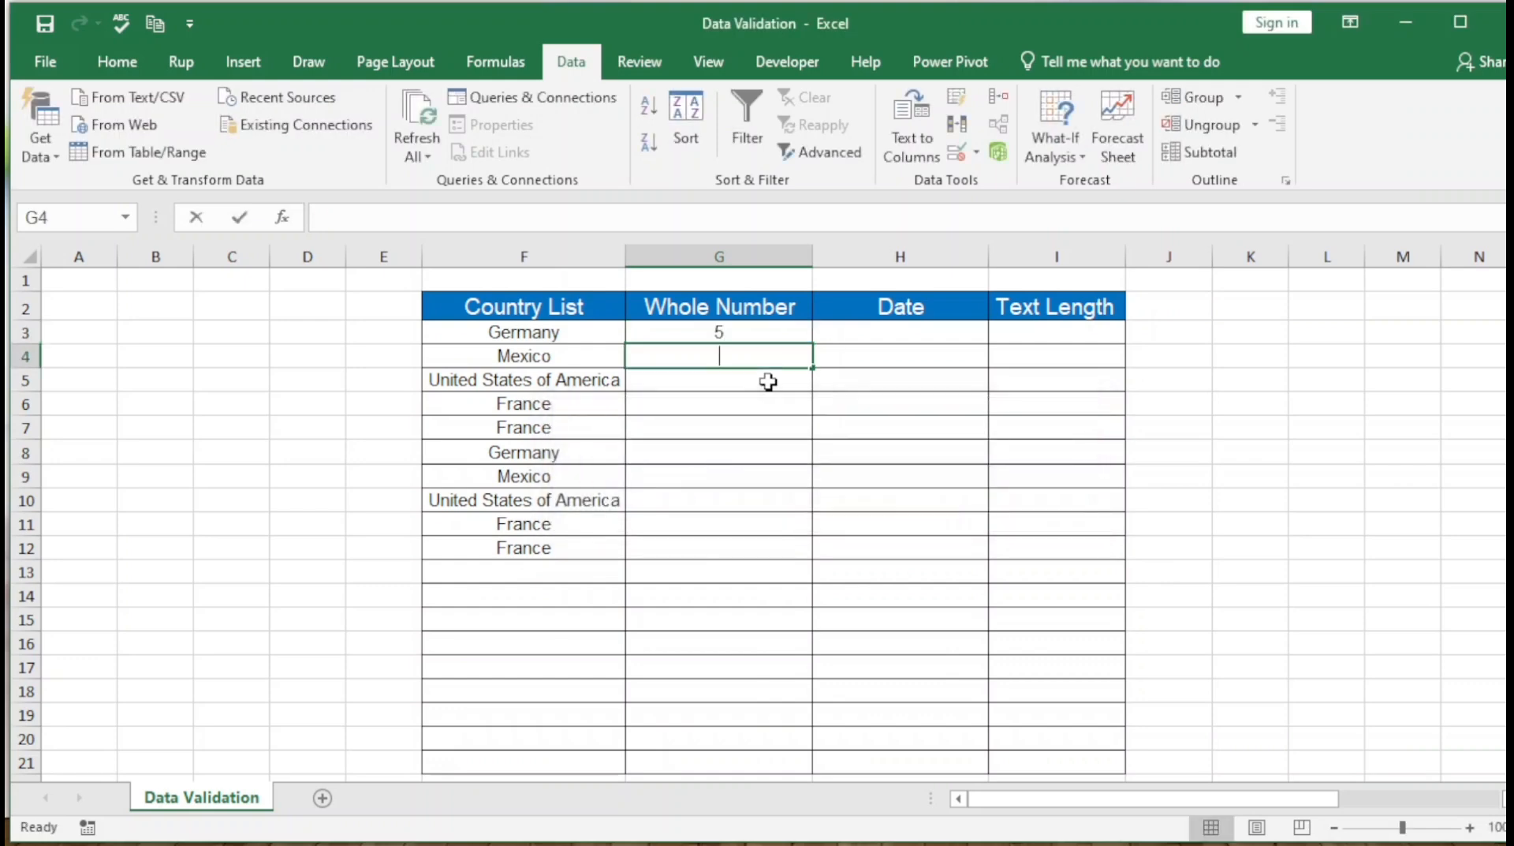
pyautogui.press('Return')
pyautogui.write('7')
pyautogui.press('Return')
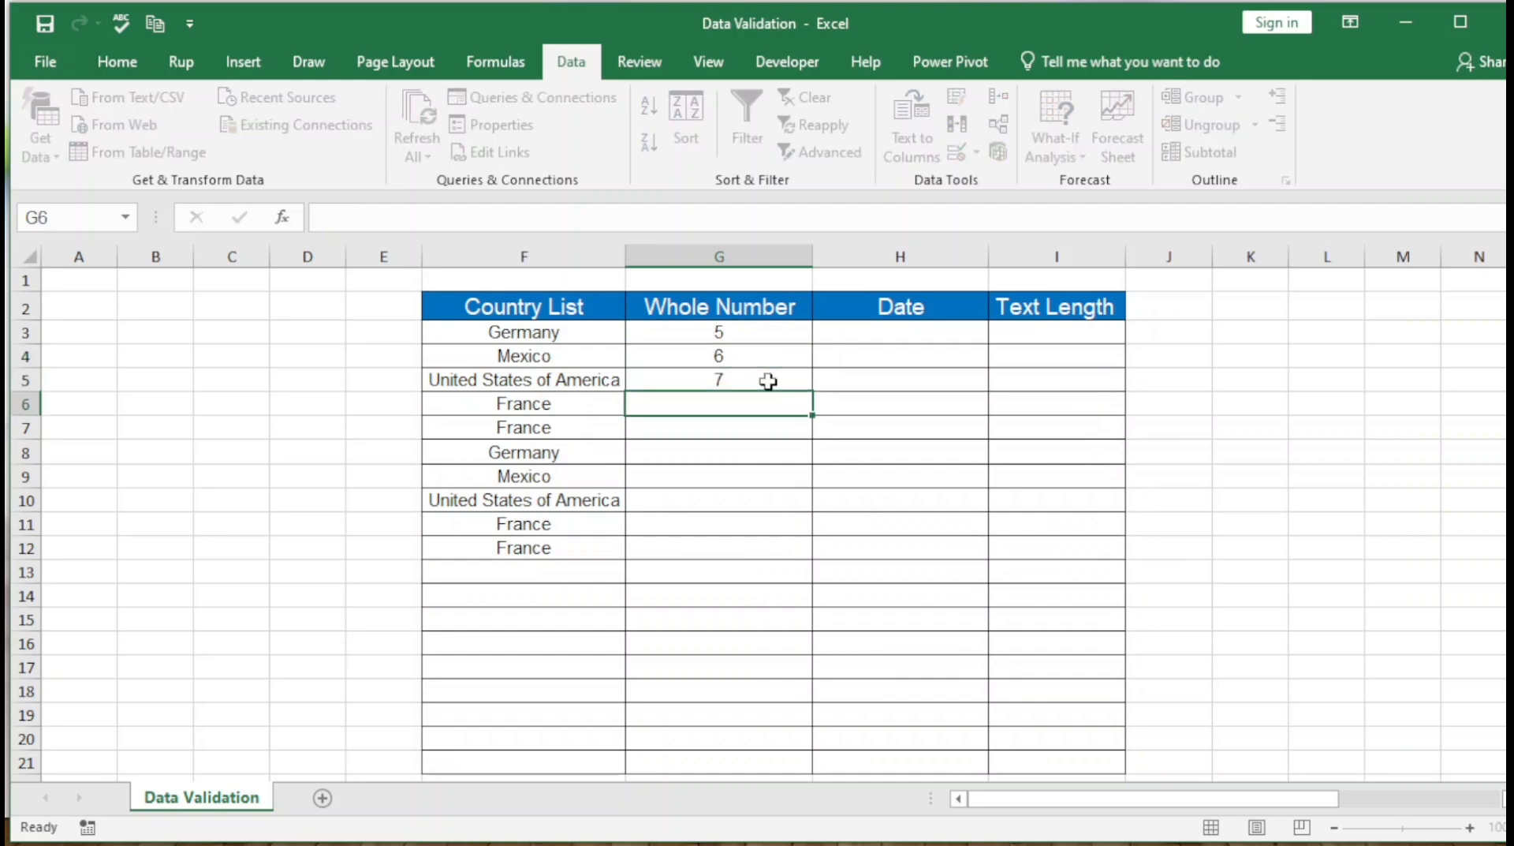
pyautogui.write('8')
pyautogui.press('Return')
pyautogui.write('9')
pyautogui.press('Return')
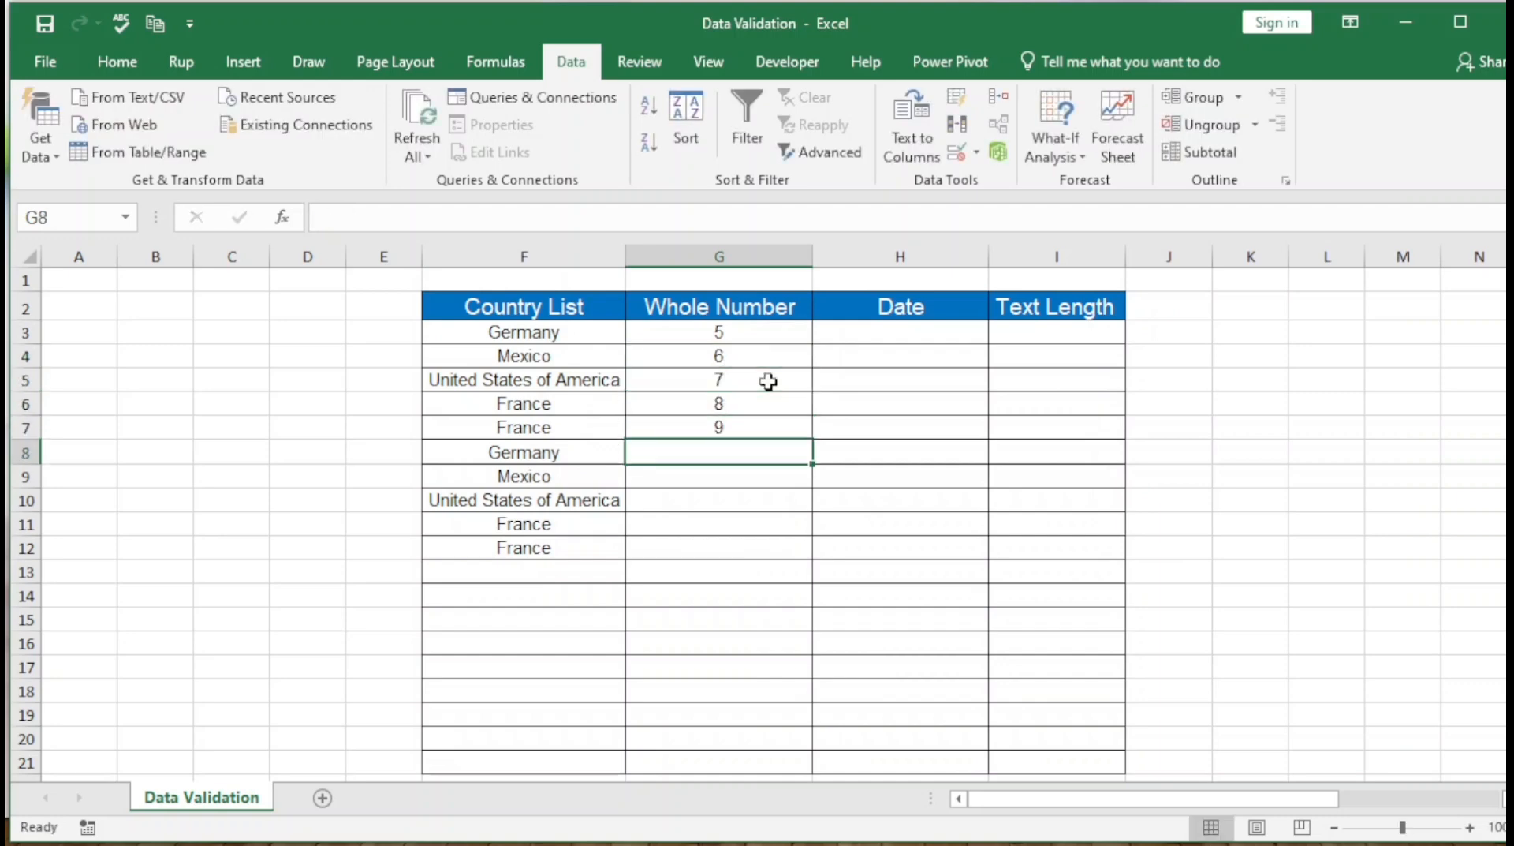
pyautogui.write('10')
pyautogui.press('Return')
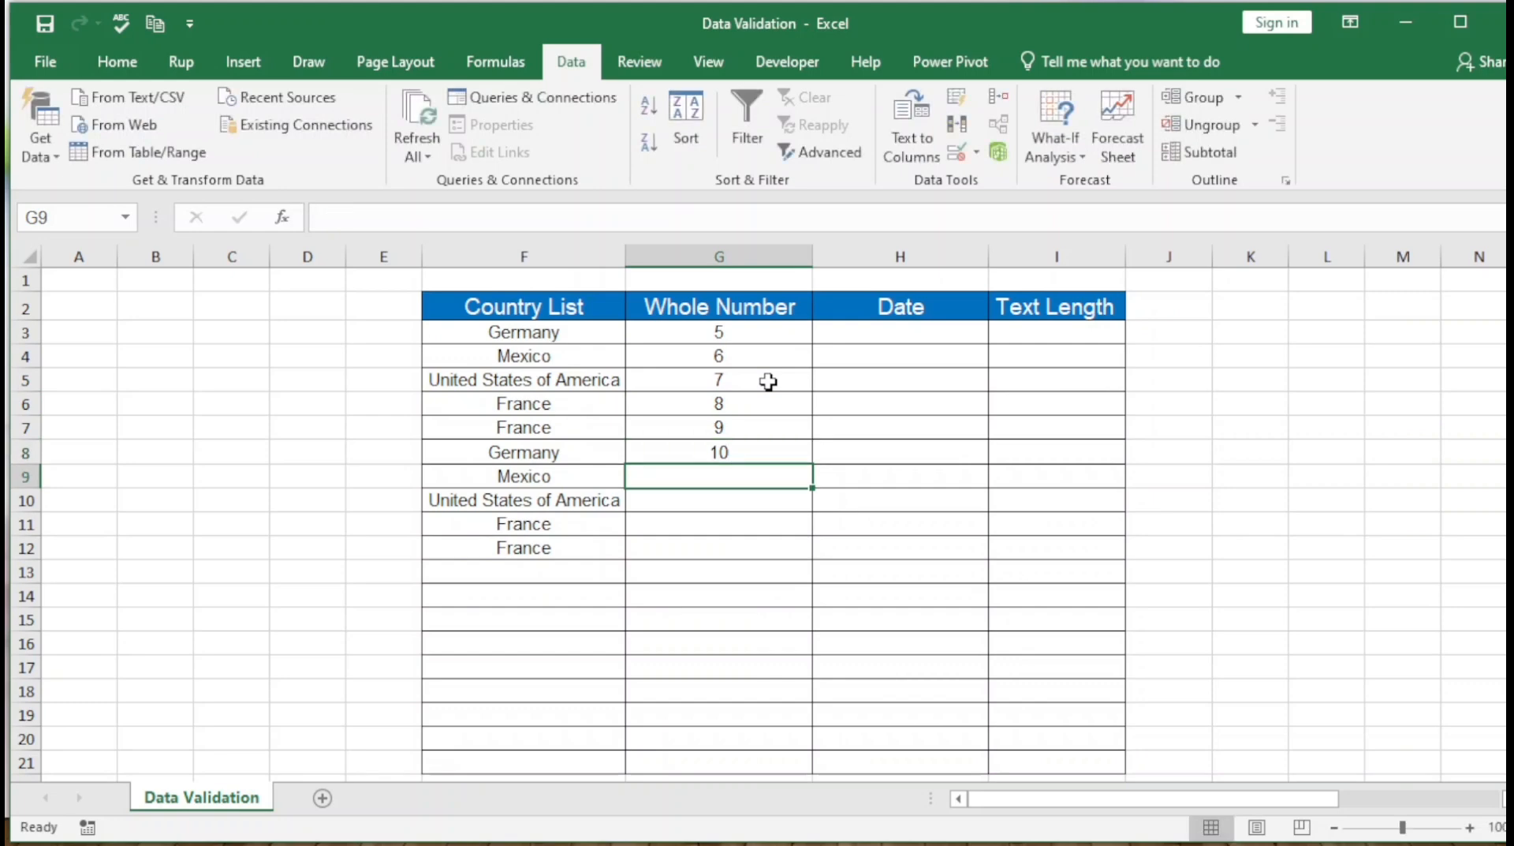
# - Test the upper limit by trying to enter 11 in cell G9, and cancel the entry
pyautogui.write('11')
pyautogui.press('Return')
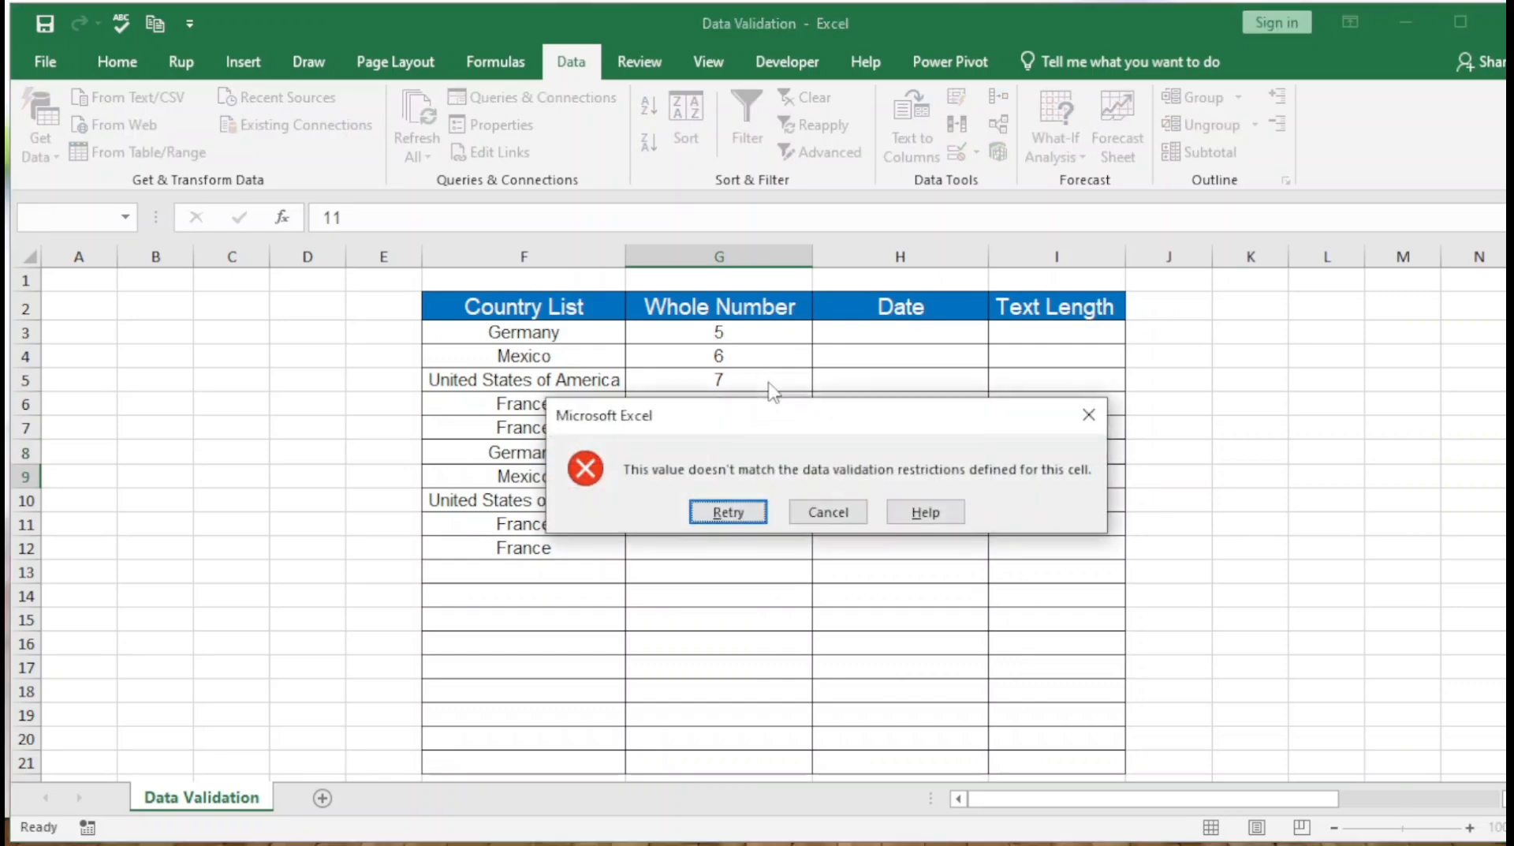
pyautogui.press('Escape')
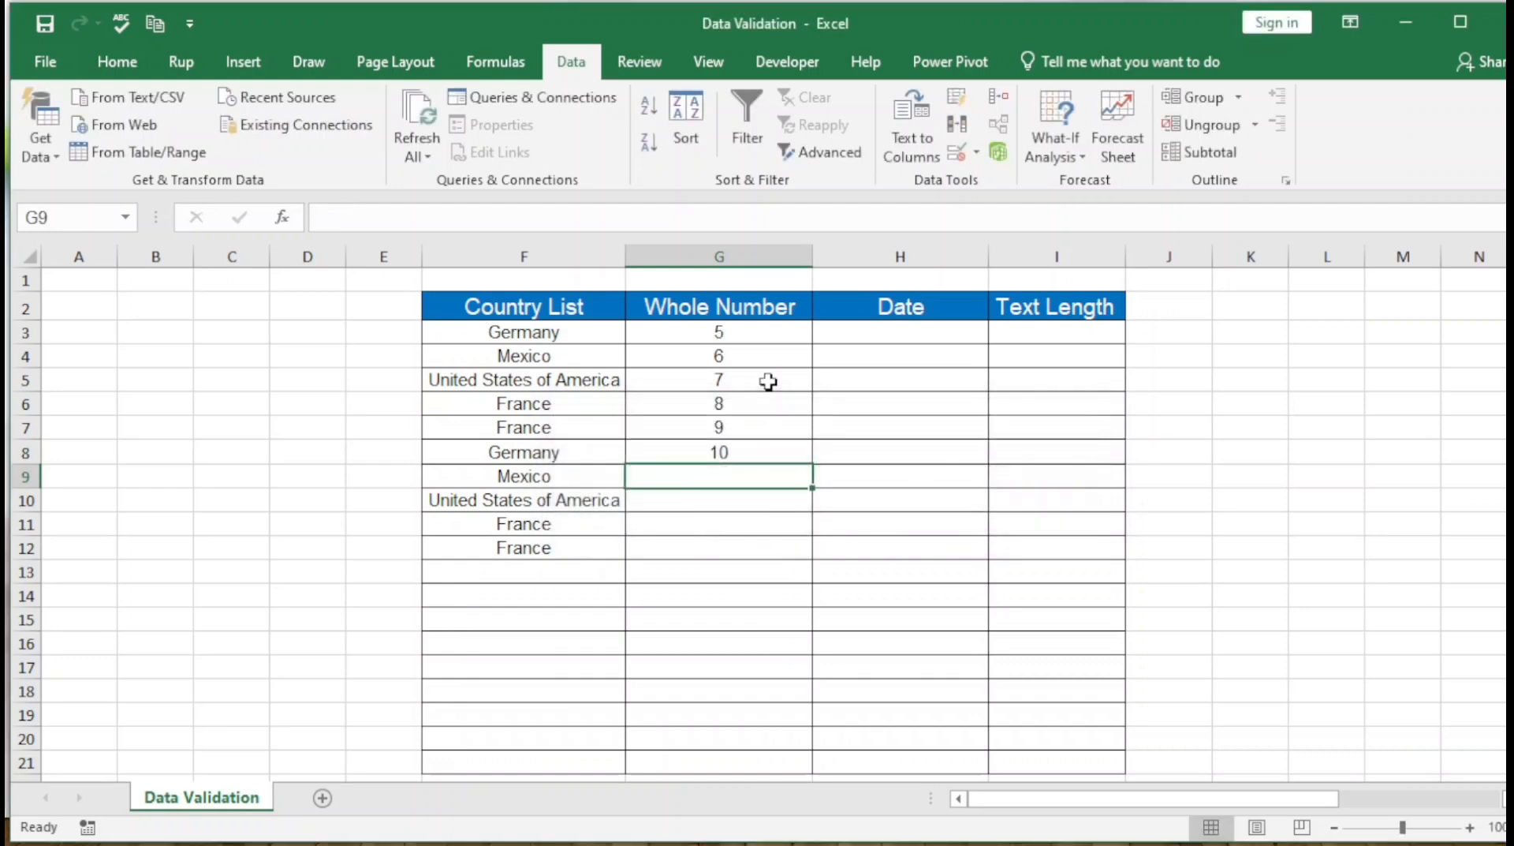
# - Copy the Whole Number values in G3:G8 and paste them starting at cell G9
pyautogui.press('Up')
pyautogui.press('Up')
pyautogui.press('Up')
pyautogui.press('Up')
pyautogui.press('Up')
pyautogui.press('Up')
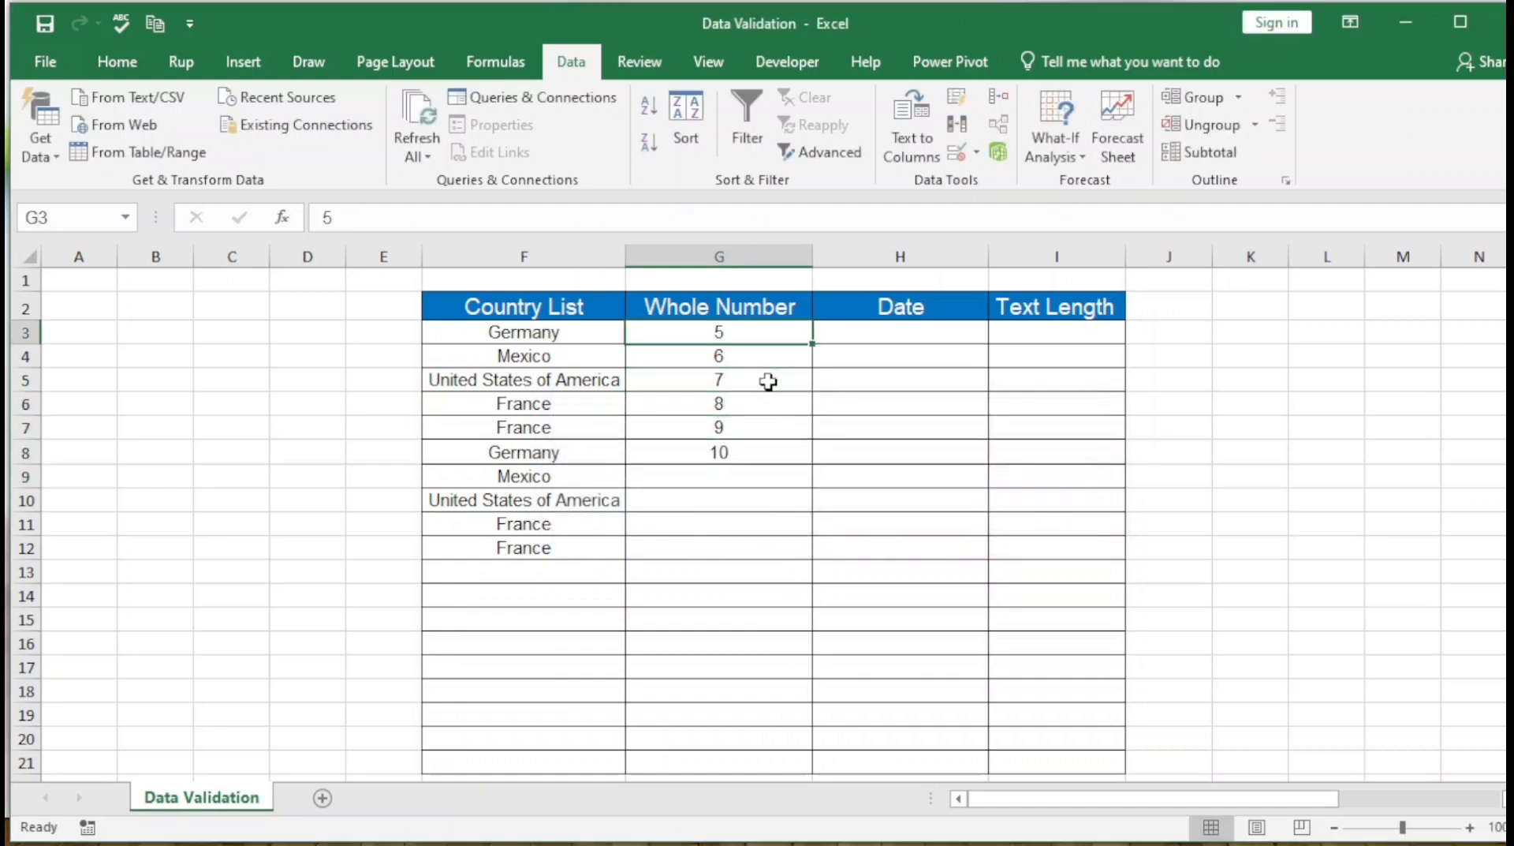
pyautogui.hotkey('ctrl', 'shift', 'Down')
pyautogui.hotkey('ctrl', 'c')
pyautogui.press('Down')
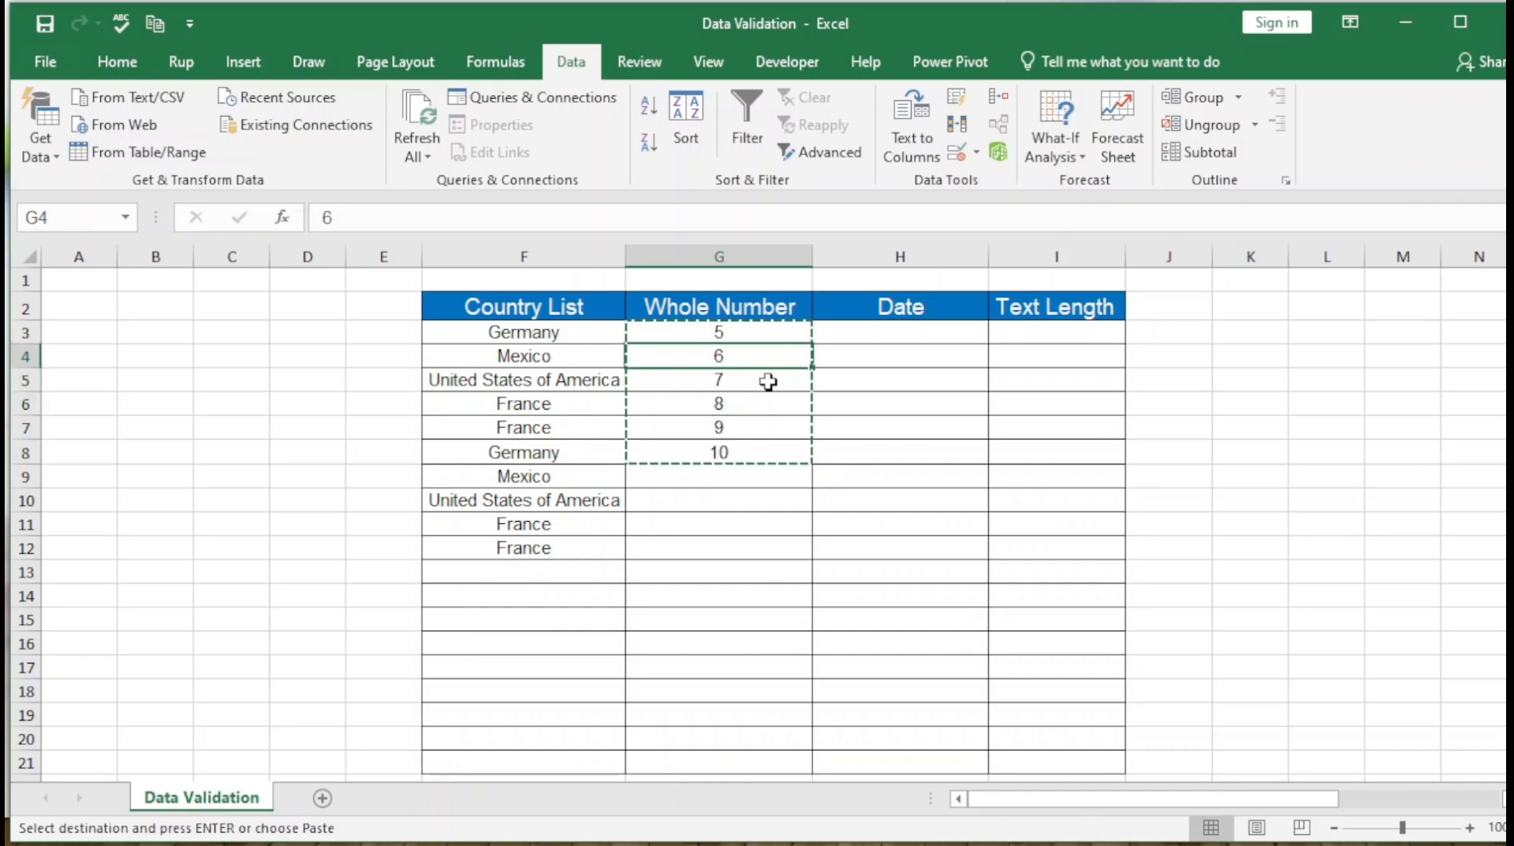
pyautogui.press('Down')
pyautogui.press('Down')
pyautogui.press('Down')
pyautogui.press('Down')
pyautogui.press('Down')
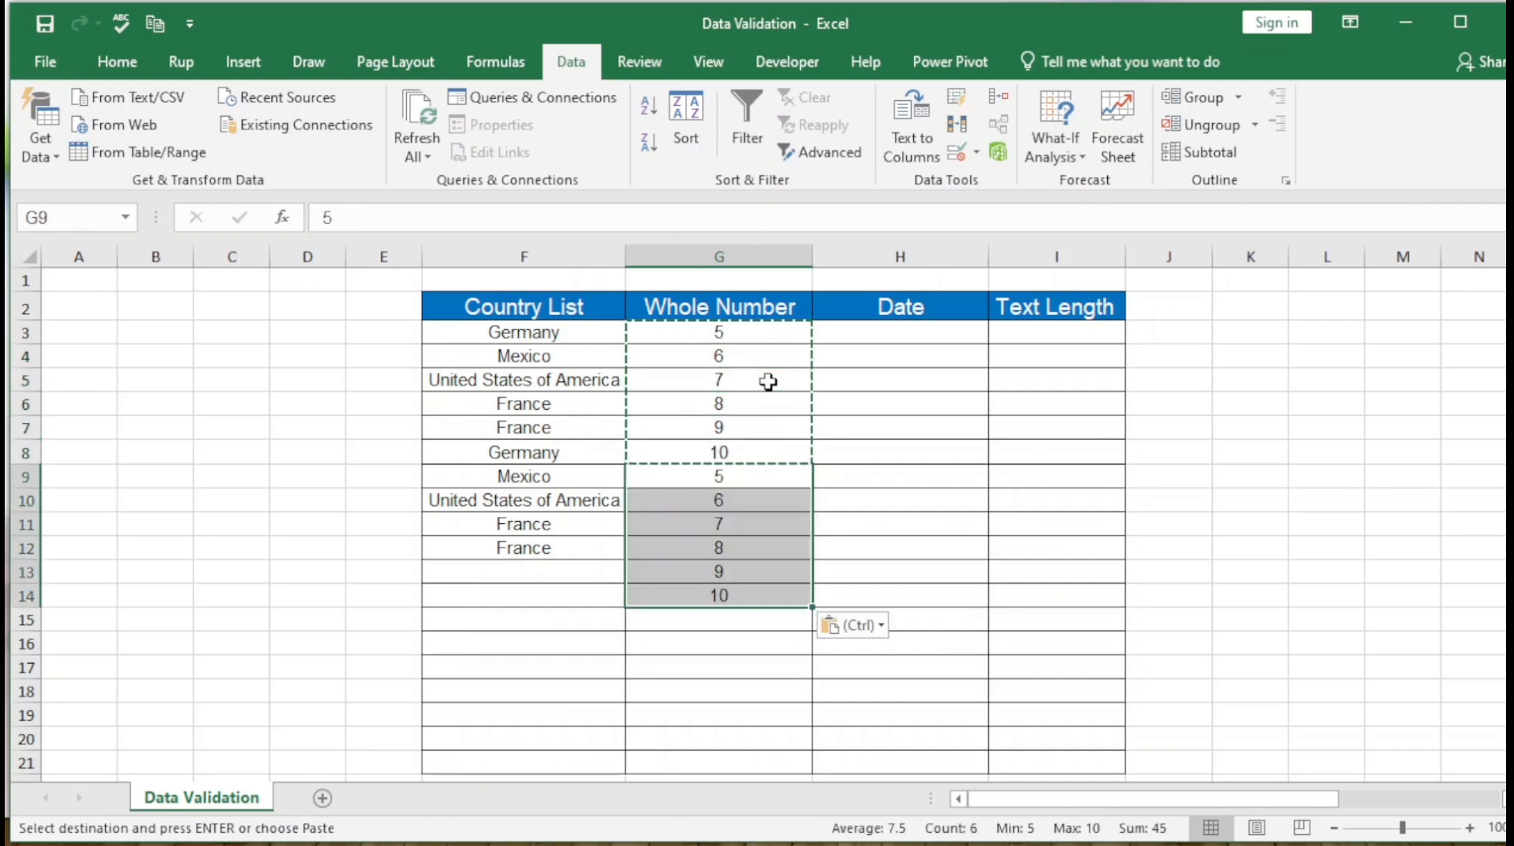
pyautogui.hotkey('ctrl', 'v')
# - Test the validation below the pasted values by trying to enter 11 in cell G15, and cancel the entry
pyautogui.press('Down')
pyautogui.press('Down')
pyautogui.press('Down')
pyautogui.press('Down')
pyautogui.press('Down')
pyautogui.press('Down')
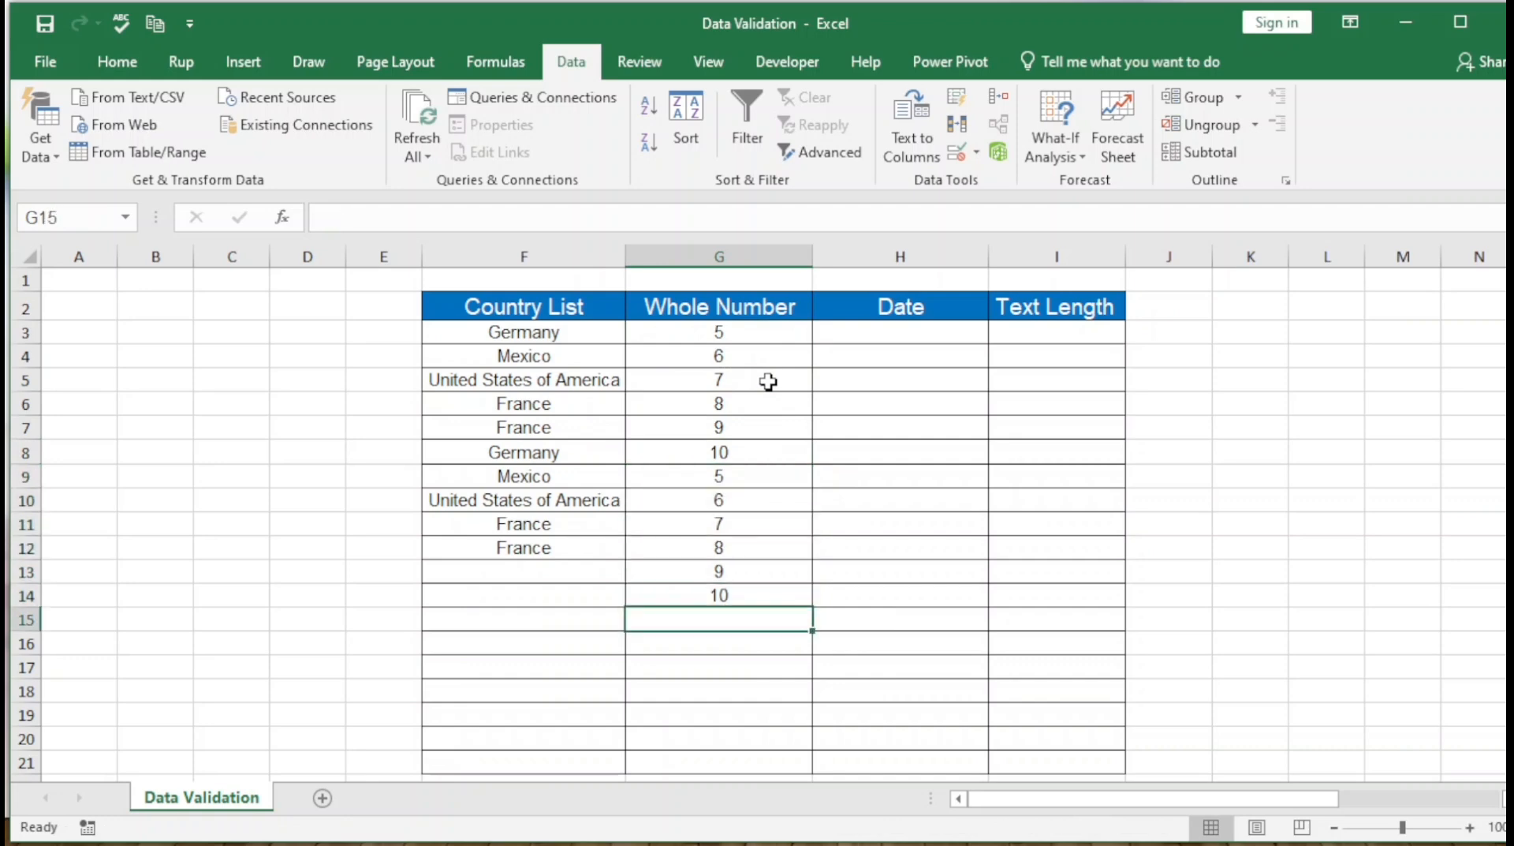
pyautogui.write('11')
pyautogui.press('Return')
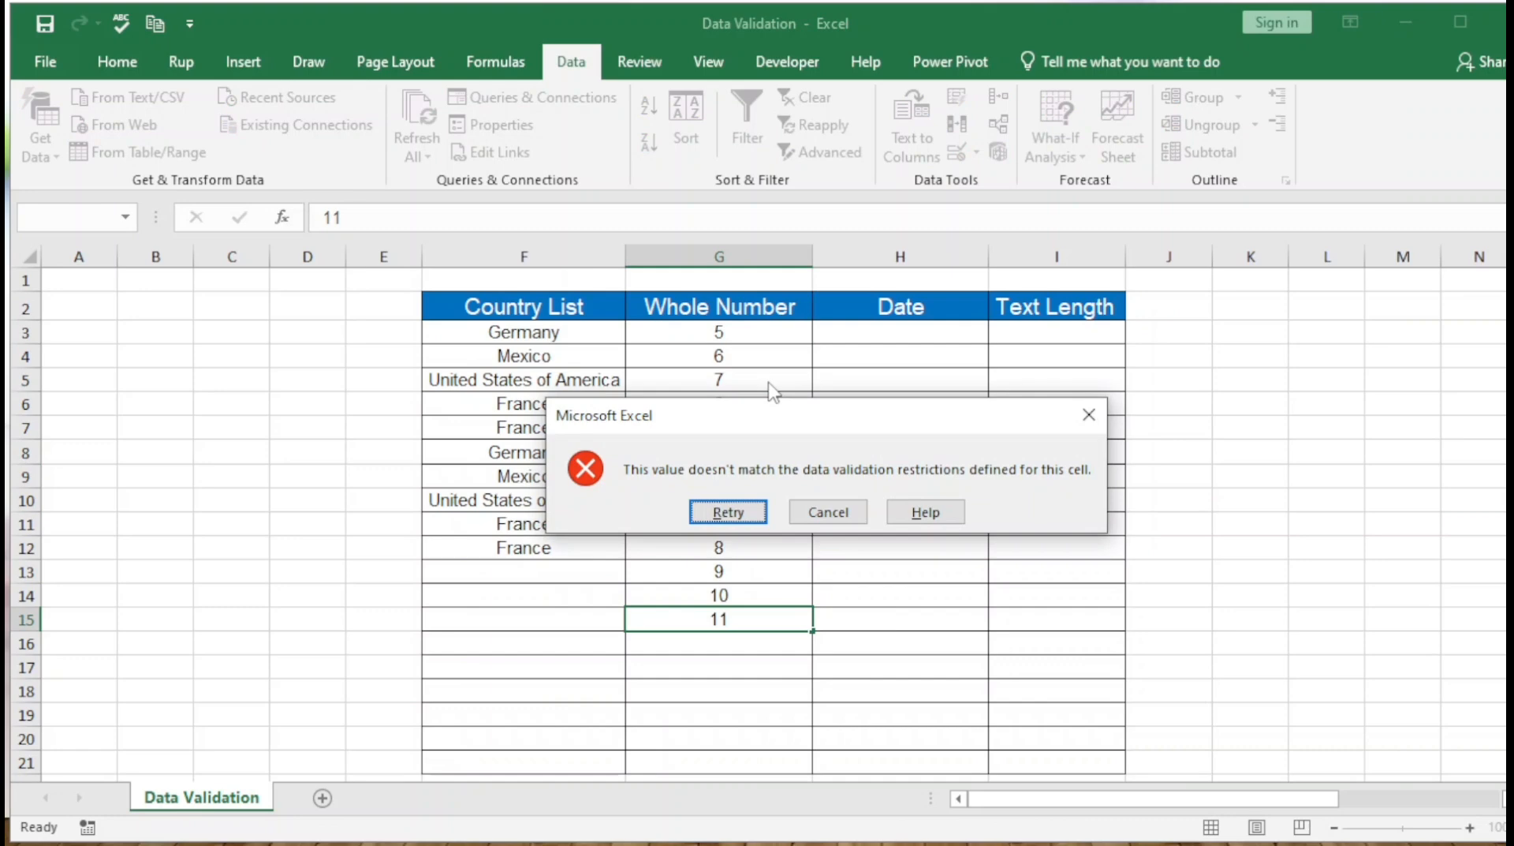
pyautogui.press('Escape')
# - Open data validation for the Date column cells H3:H21 and allow only Date values
pyautogui.press('Right')
pyautogui.press('Up')
pyautogui.press('Up')
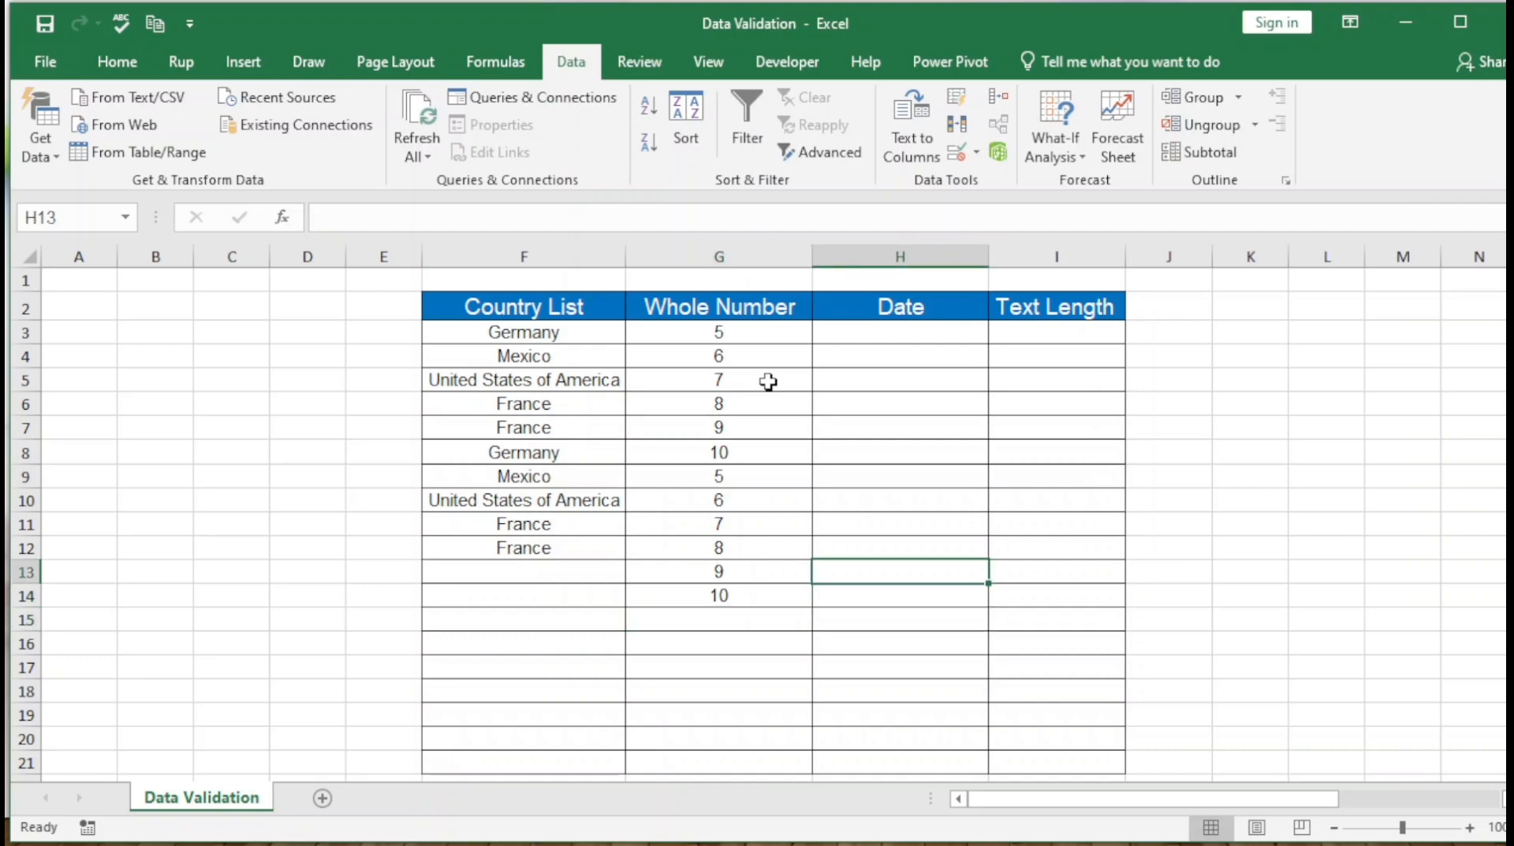
pyautogui.hotkey('ctrl', 'Up')
pyautogui.press('Down')
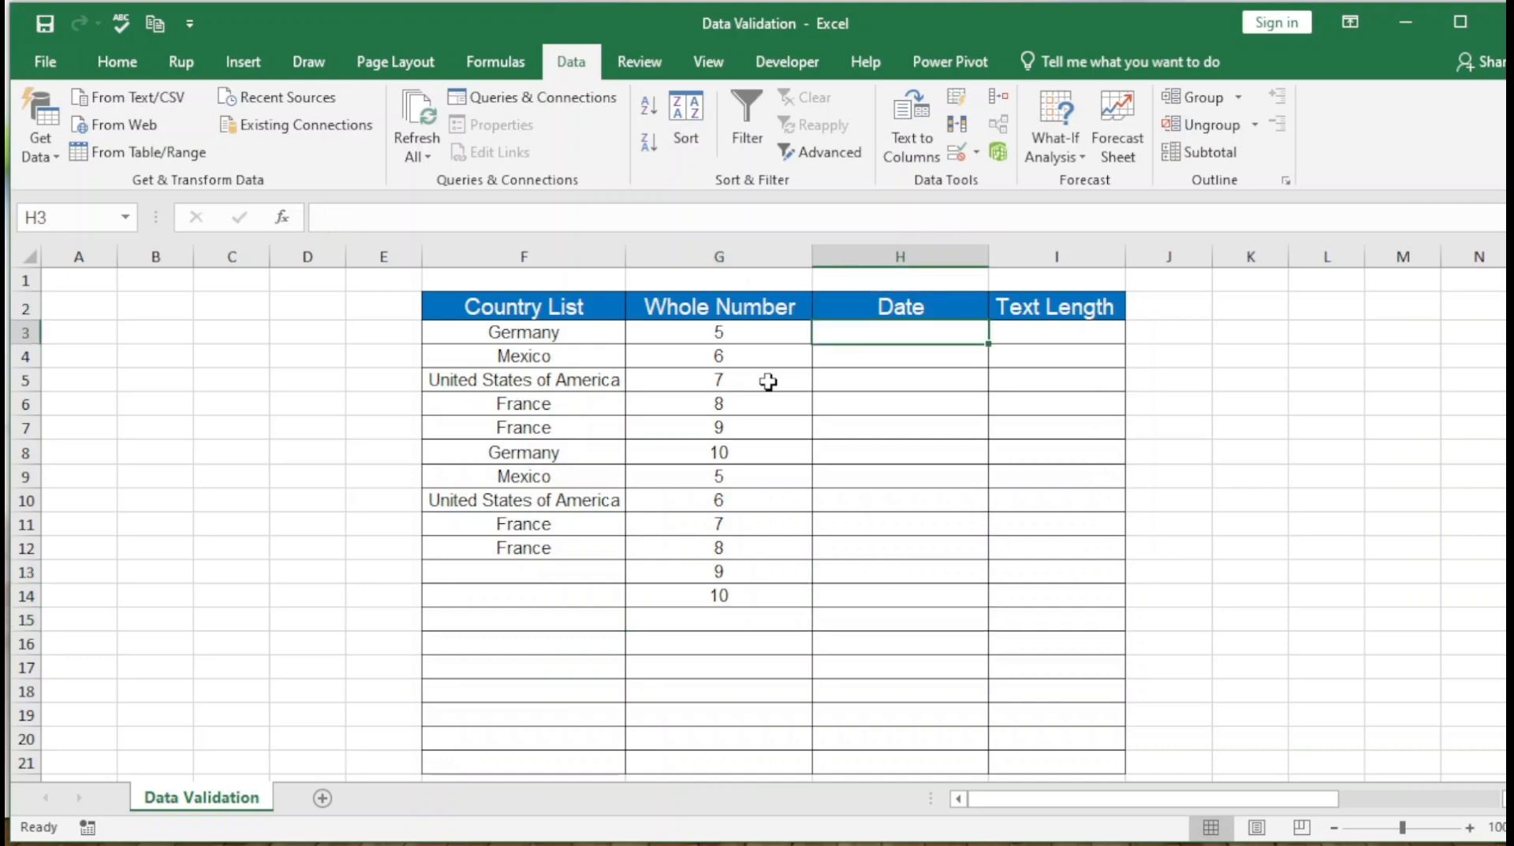
pyautogui.hotkey('shift', 'Down')
pyautogui.hotkey('shift', 'Down')
pyautogui.hotkey('shift', 'Down')
pyautogui.hotkey('shift', 'Down')
pyautogui.hotkey('shift', 'Down')
pyautogui.hotkey('shift', 'Down')
pyautogui.hotkey('shift', 'Down')
pyautogui.hotkey('shift', 'Down')
pyautogui.hotkey('shift', 'Down')
pyautogui.hotkey('shift', 'Down')
pyautogui.hotkey('shift', 'Down')
pyautogui.hotkey('shift', 'Down')
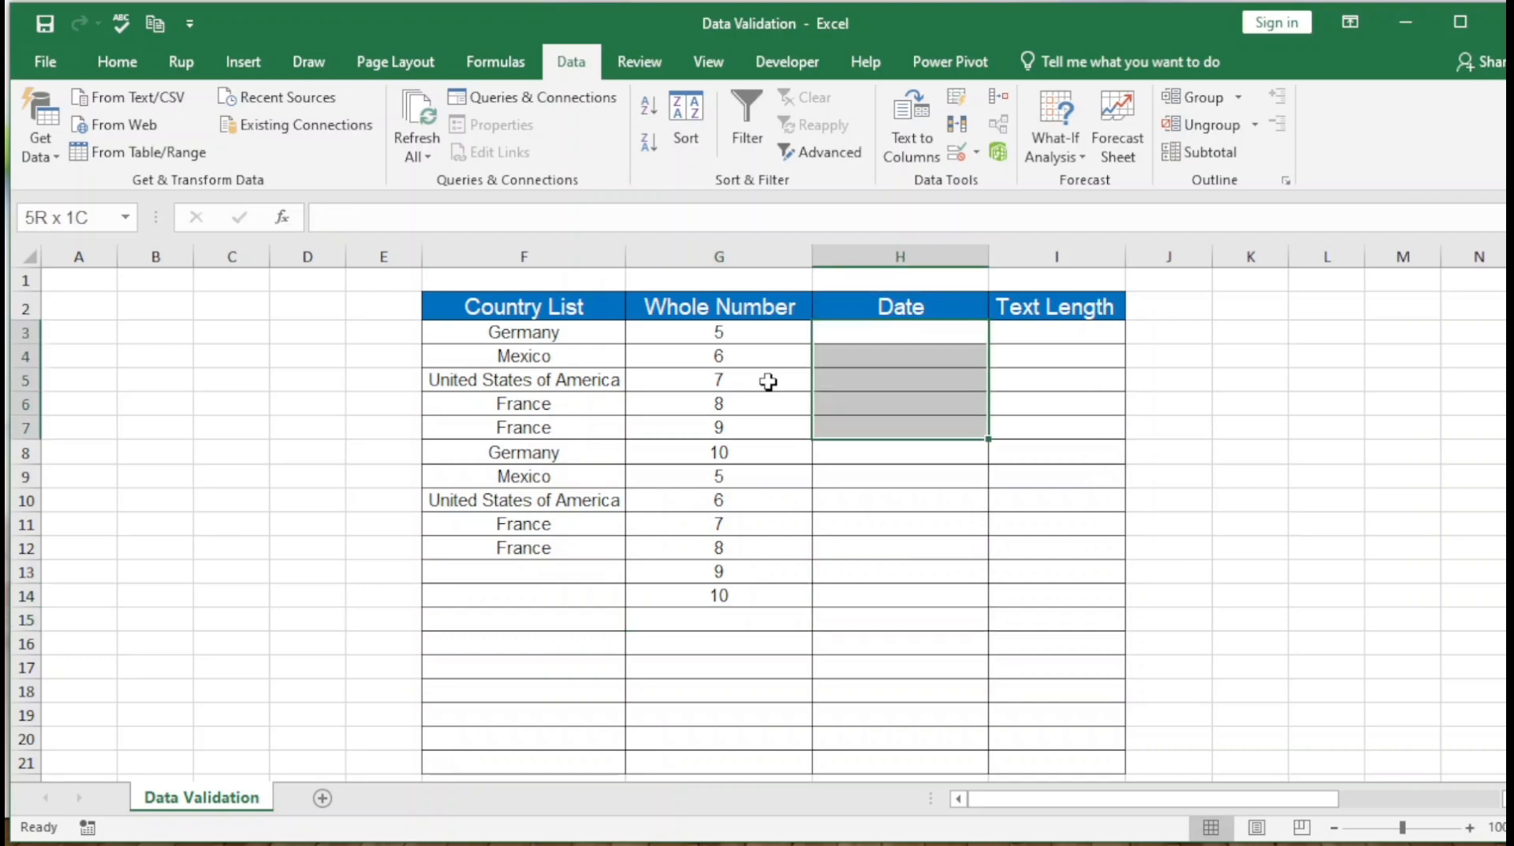
pyautogui.hotkey('shift', 'Down')
pyautogui.hotkey('shift', 'Down')
pyautogui.hotkey('shift', 'Down')
pyautogui.hotkey('shift', 'Down')
pyautogui.hotkey('shift', 'Down')
pyautogui.hotkey('shift', 'Down')
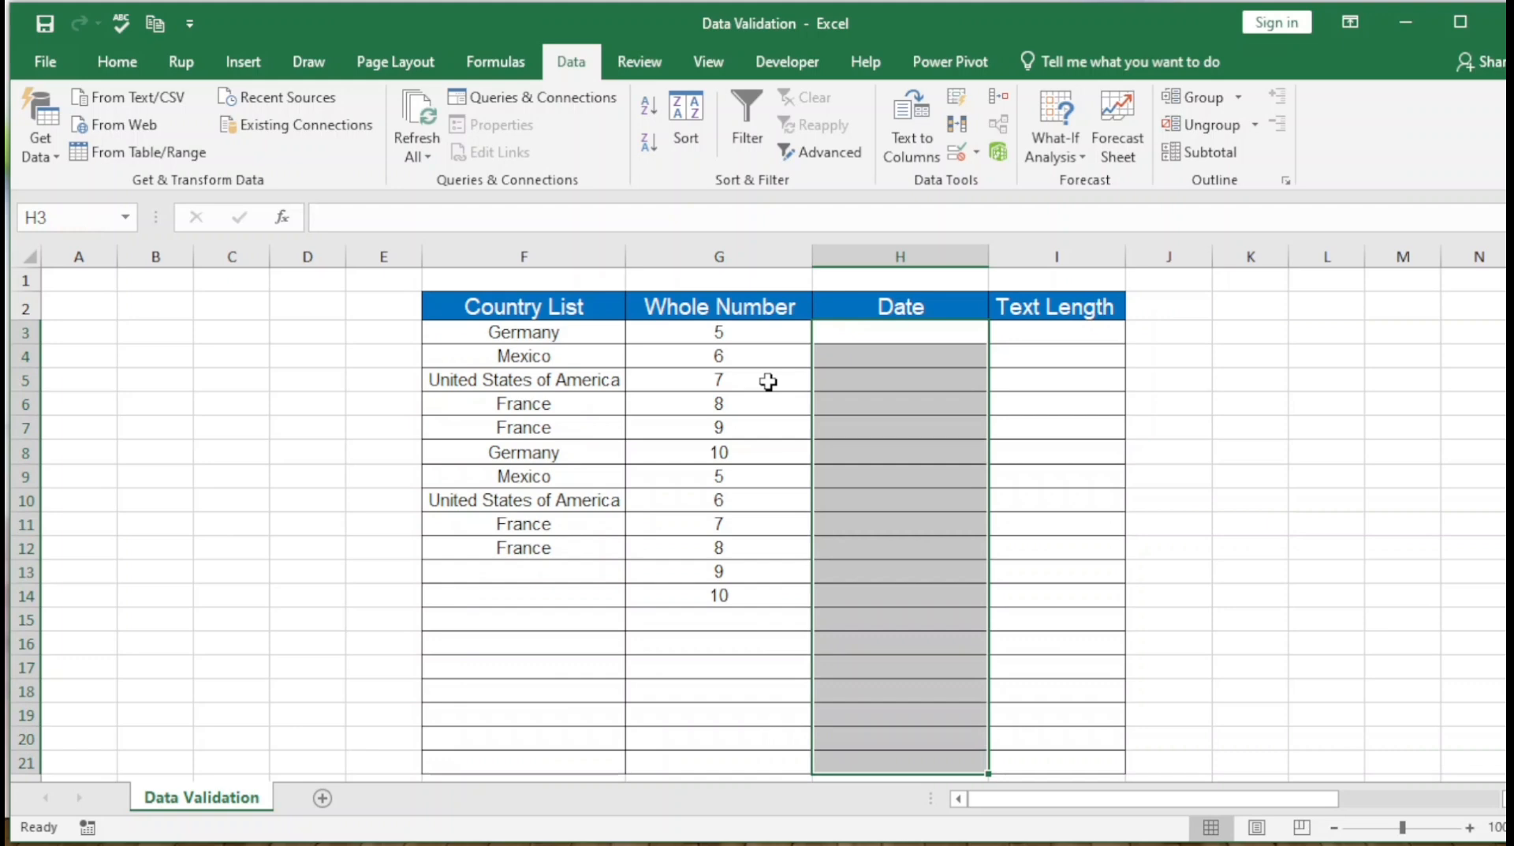
pyautogui.click(977, 151)
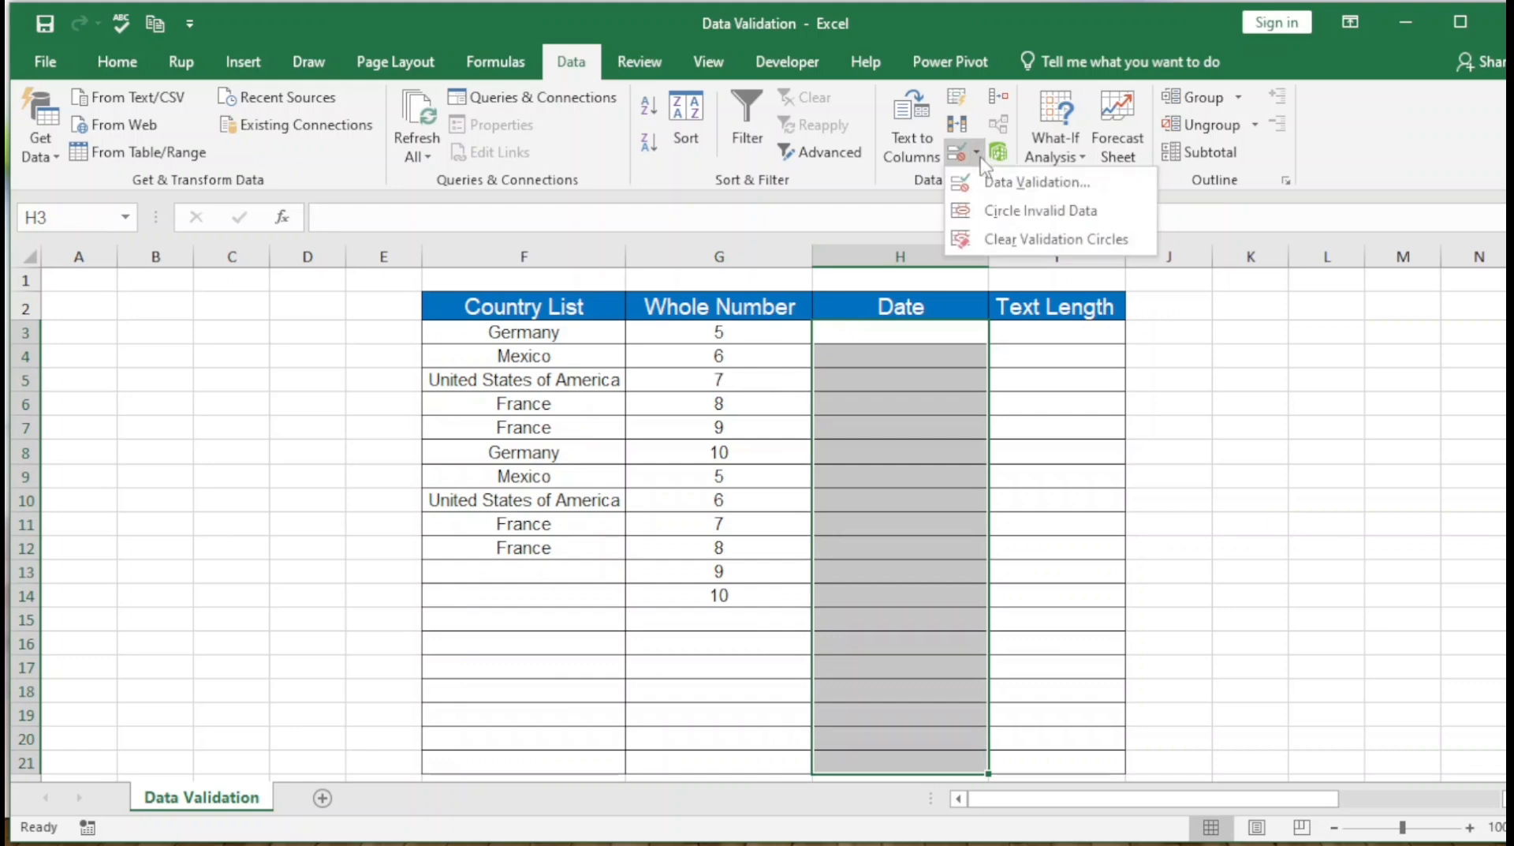
pyautogui.click(1013, 186)
pyautogui.moveTo(1097, 112); pyautogui.dragTo(334, 124)
pyautogui.click(419, 246)
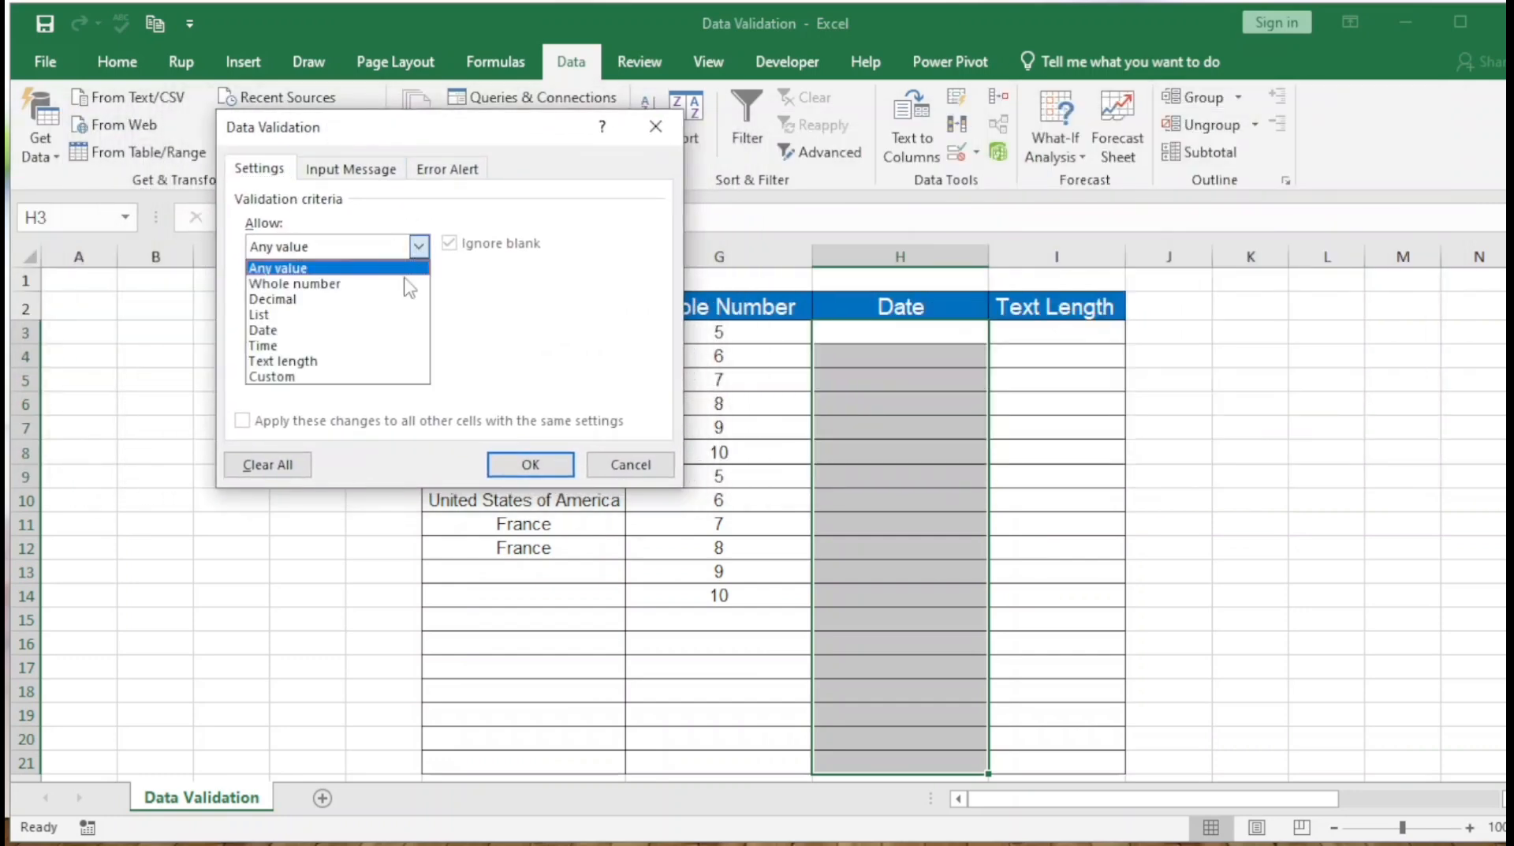
pyautogui.click(272, 332)
pyautogui.moveTo(478, 126); pyautogui.dragTo(407, 100)
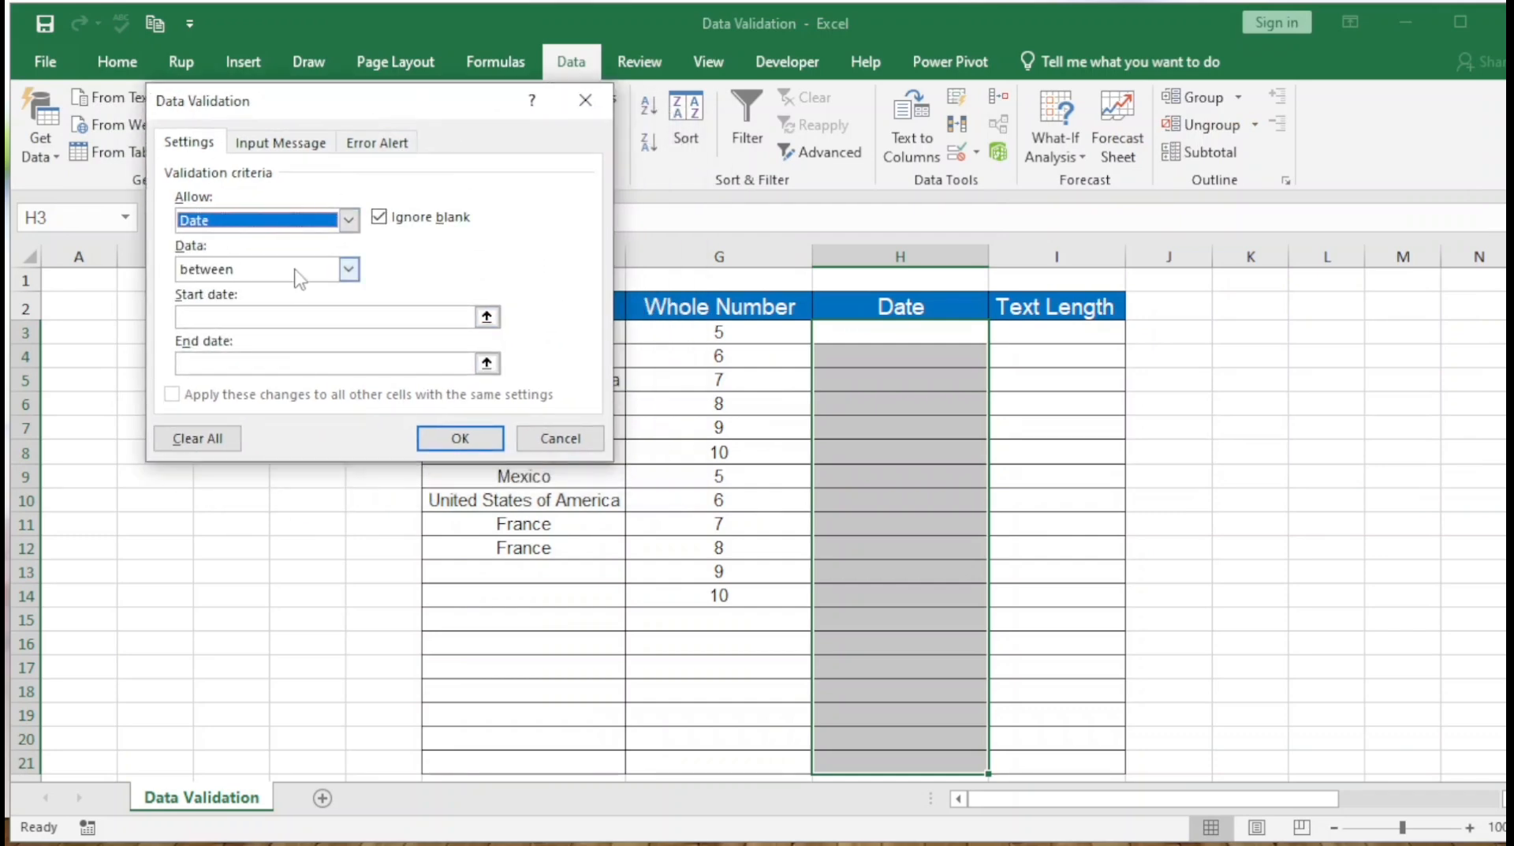
# - Use the between condition with start date 01-01-2024 and end date 01-06-2024, and apply the validation rule
pyautogui.click(348, 269)
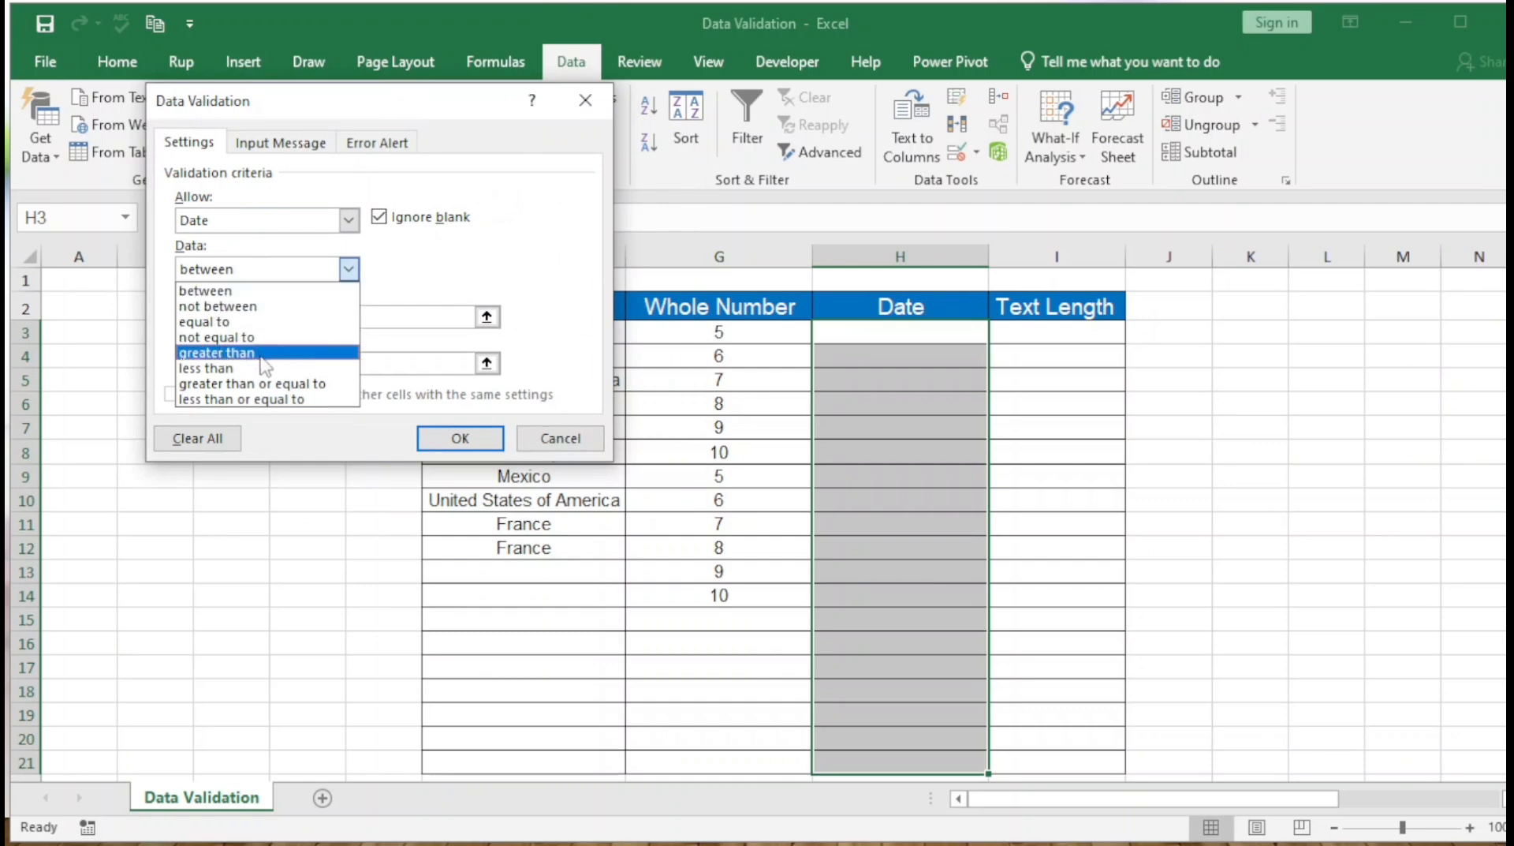
pyautogui.click(221, 298)
pyautogui.click(251, 317)
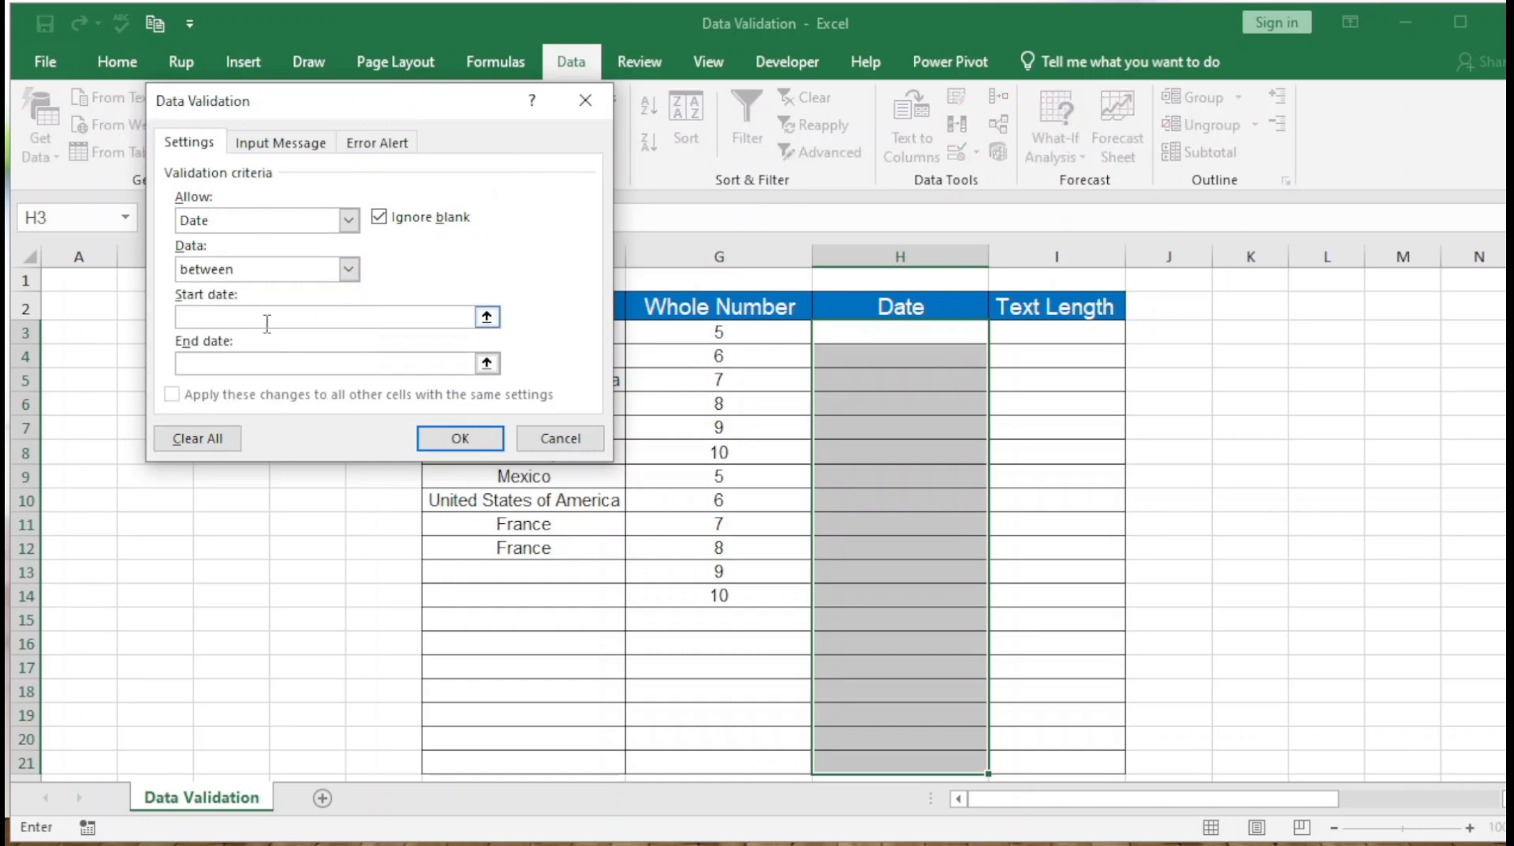
pyautogui.write('01-01-202401-06-2024')
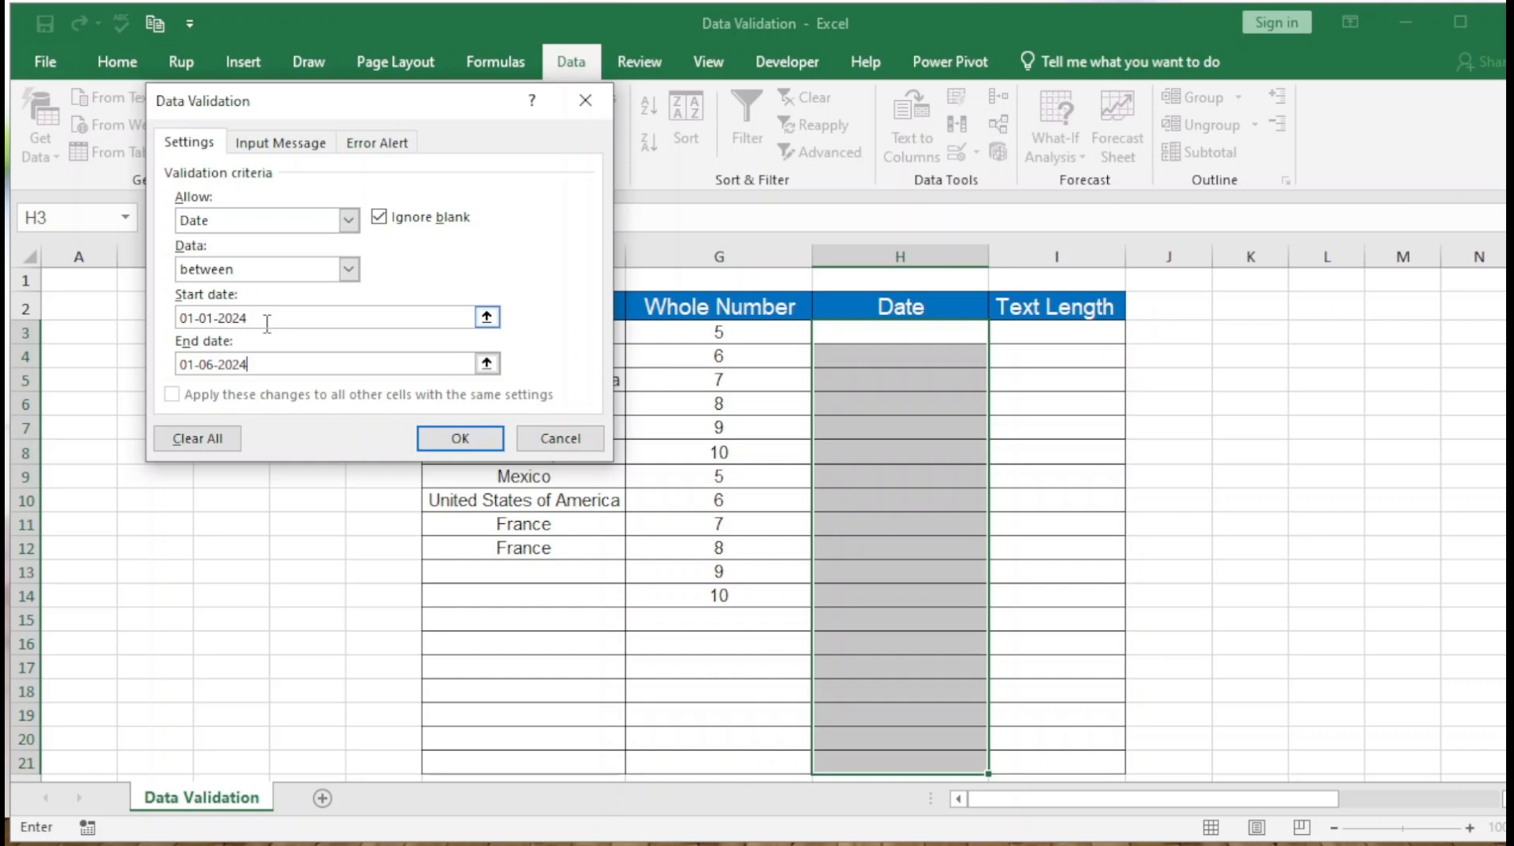
pyautogui.click(457, 438)
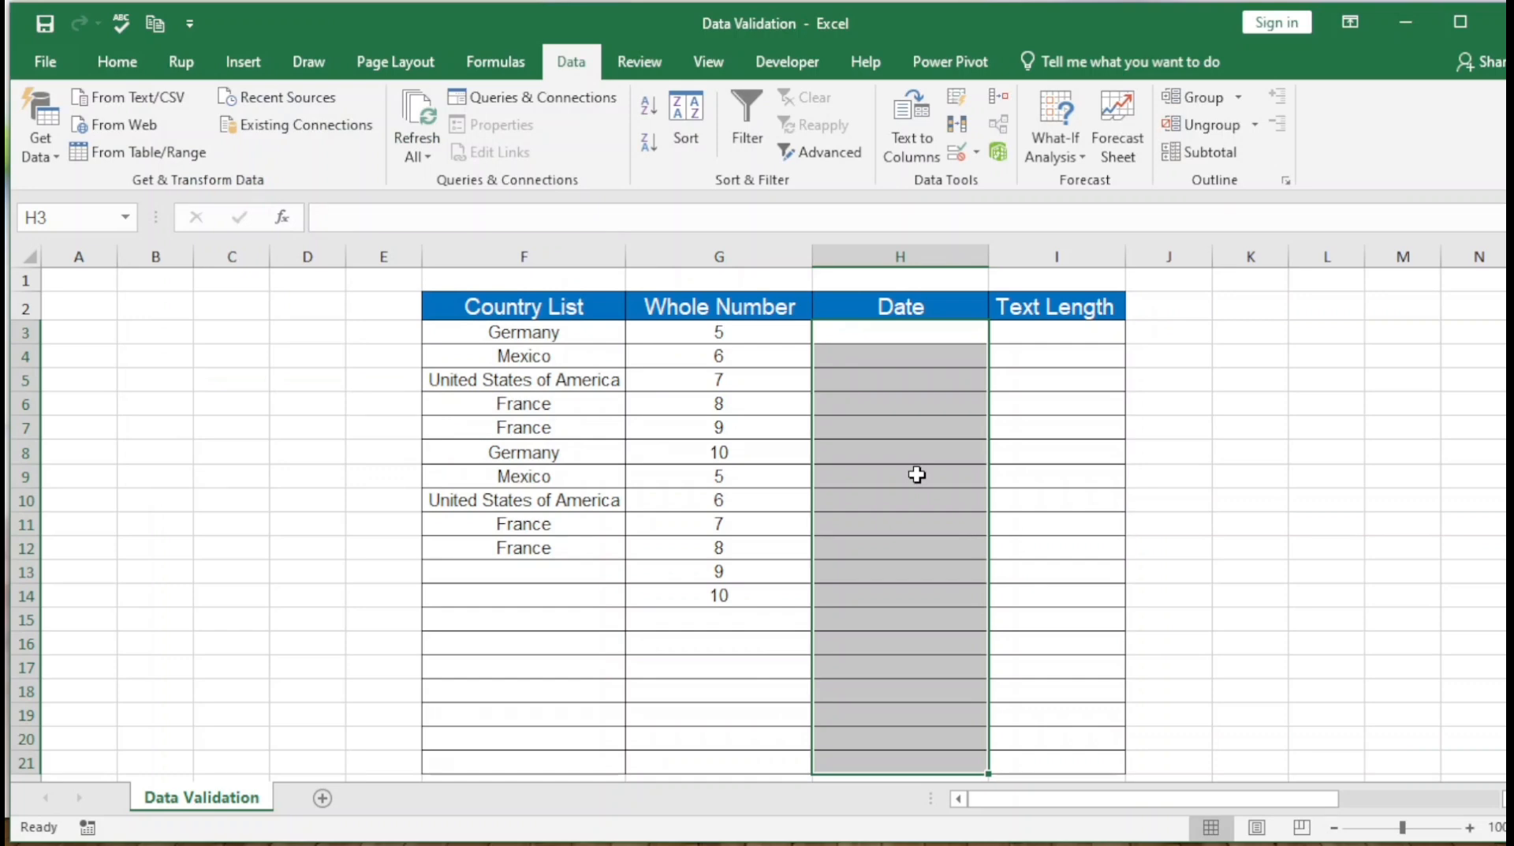
# - Test the date validation by trying to enter 01-01-2023 in cell H3, and cancel the entry
pyautogui.press('Up')
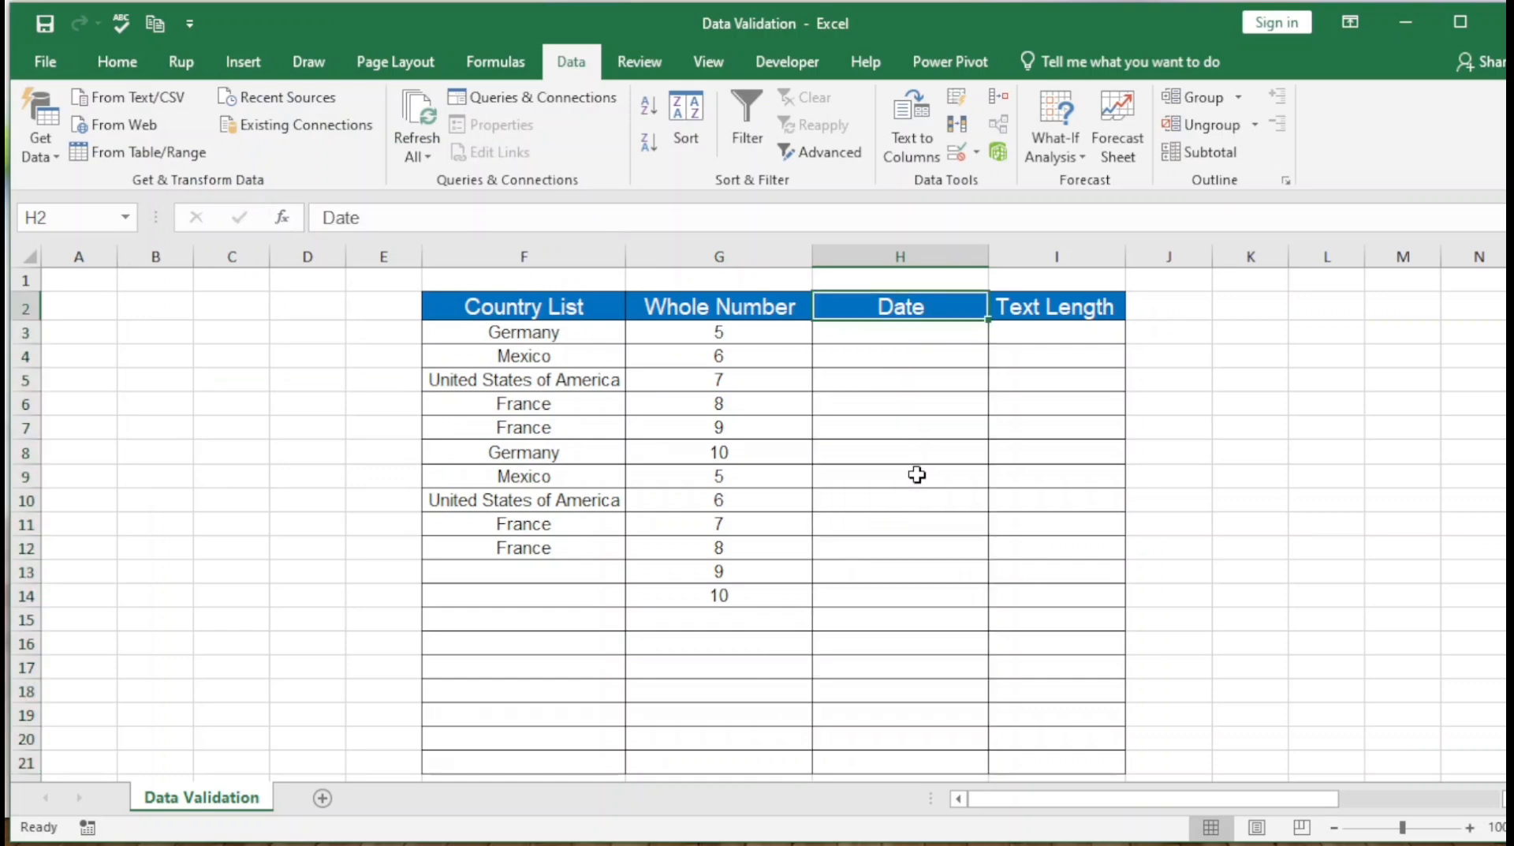
pyautogui.press('Down')
pyautogui.press('Up')
pyautogui.press('Down')
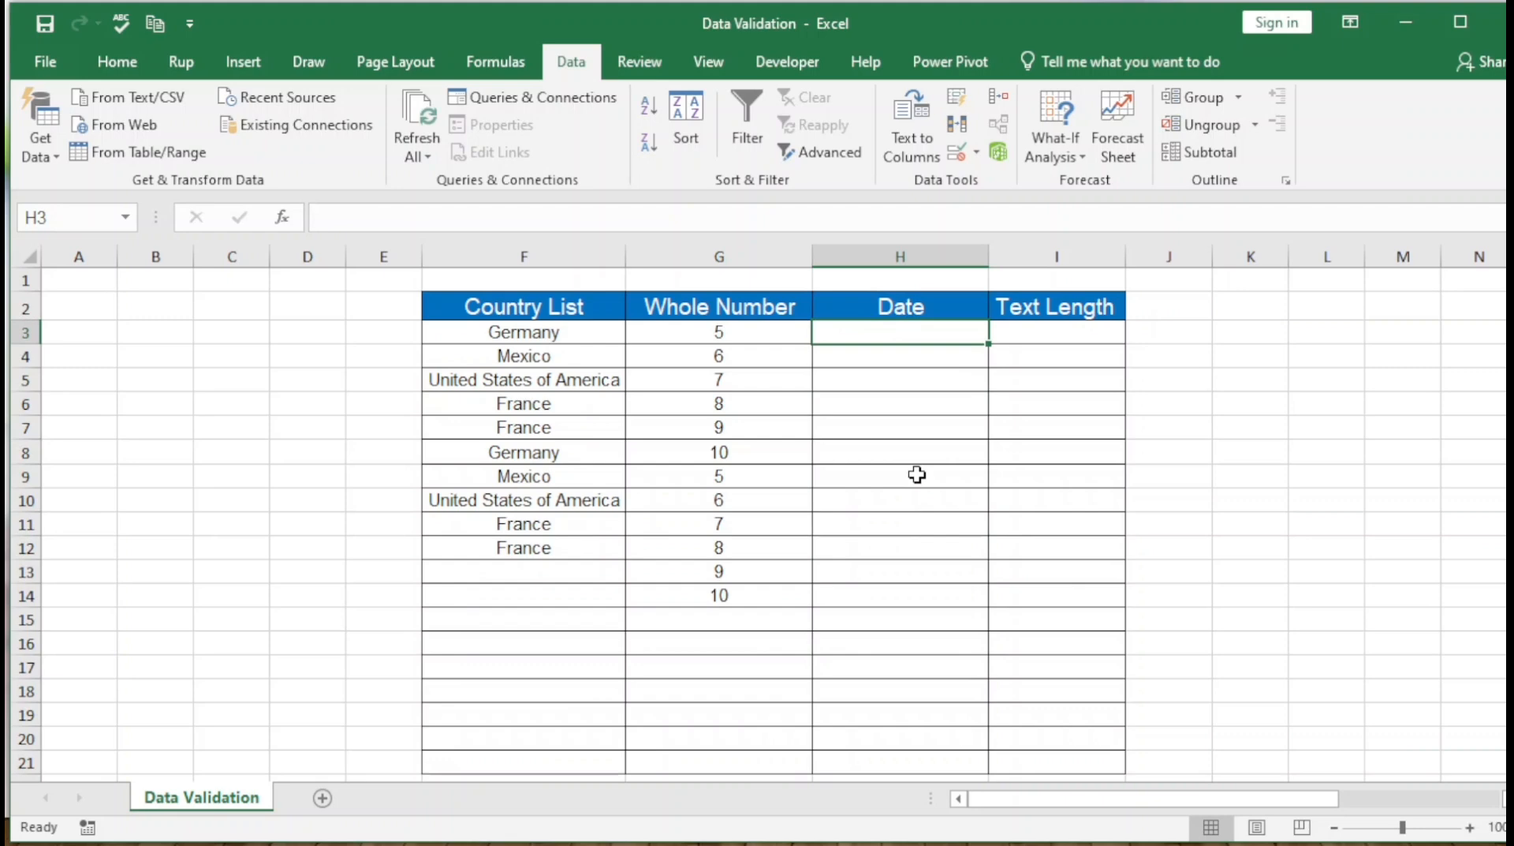
pyautogui.write('010')
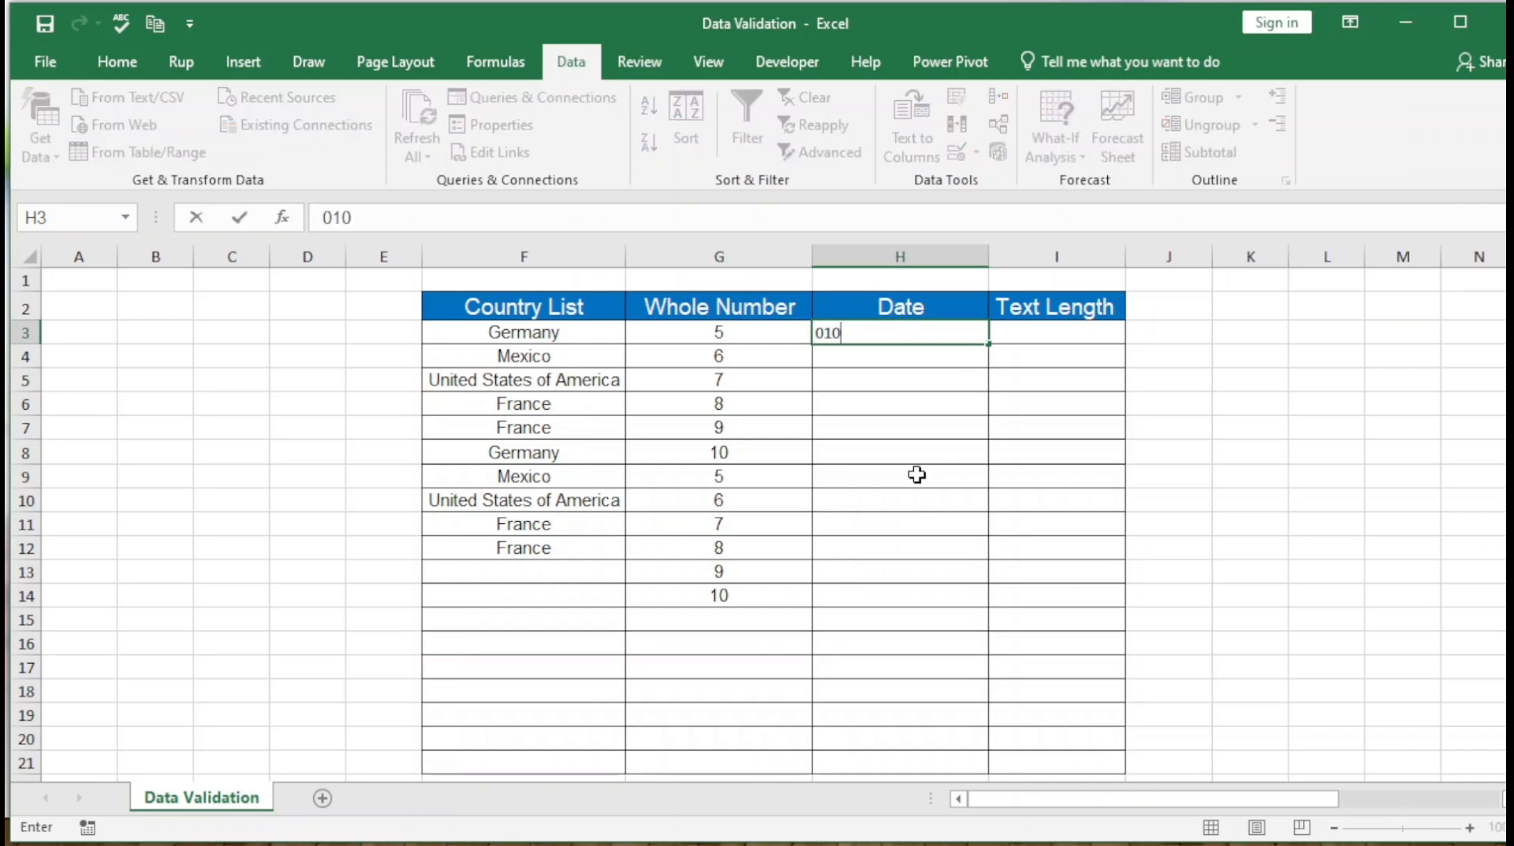
pyautogui.press('BackSpace')
pyautogui.write('-01-2023')
pyautogui.press('Return')
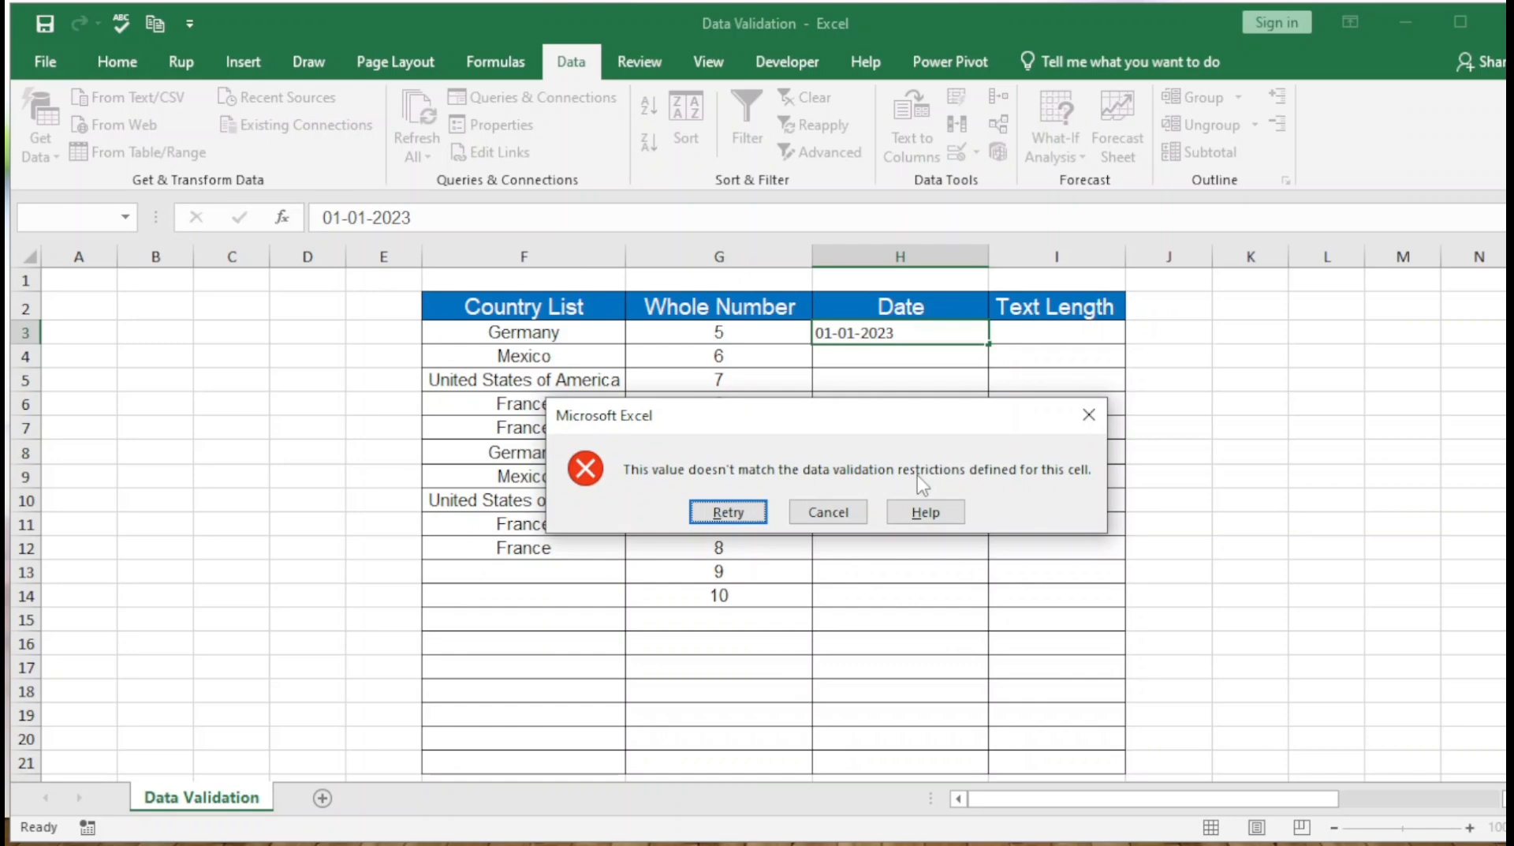
pyautogui.press('Escape')
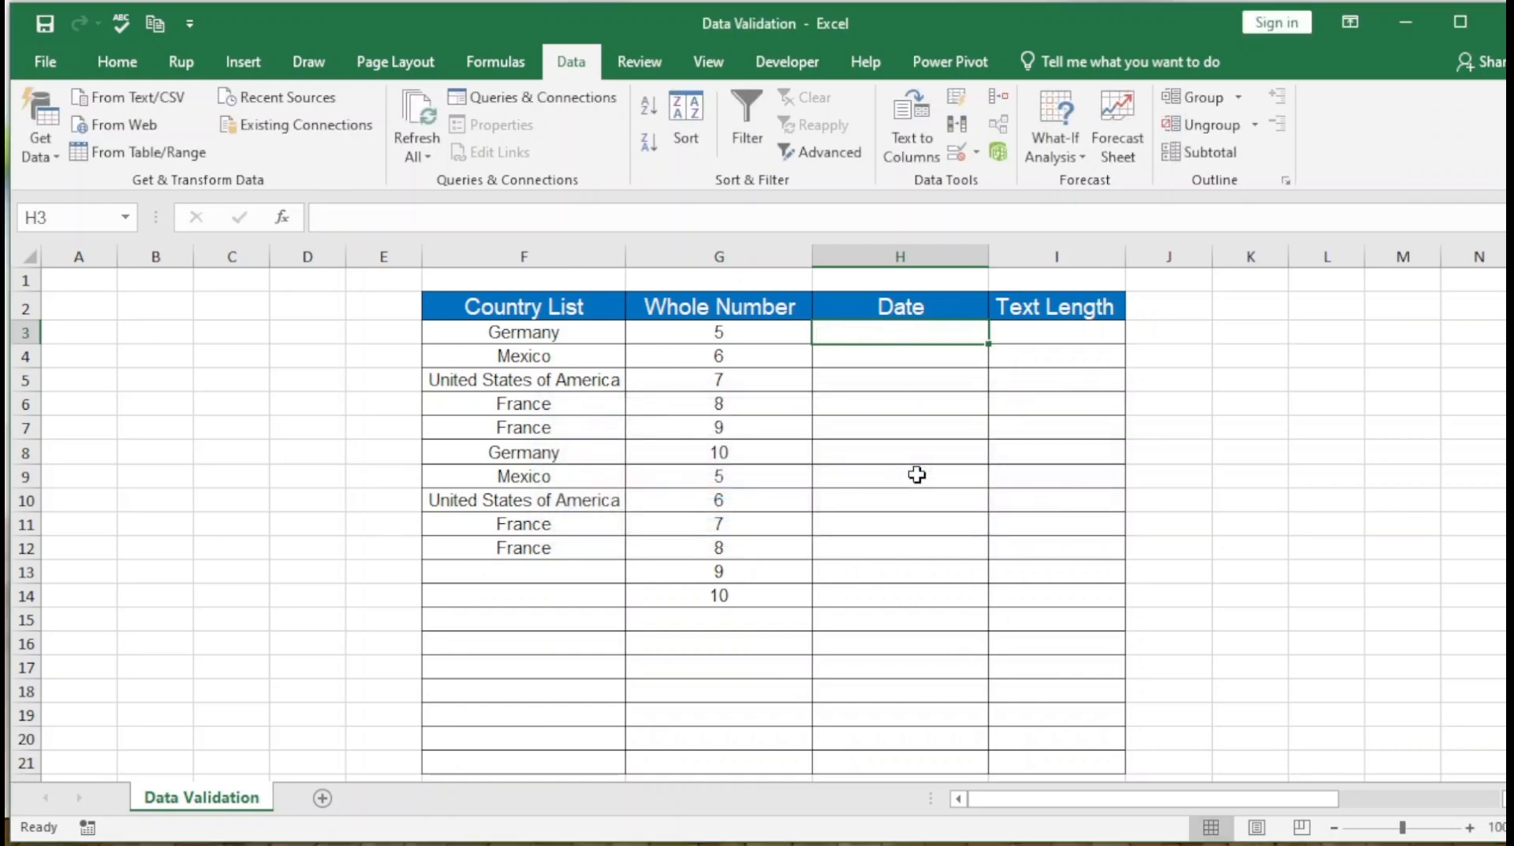
# - Enter the date 01-01-2024 in cell H3 of the Date column
pyautogui.write('01')
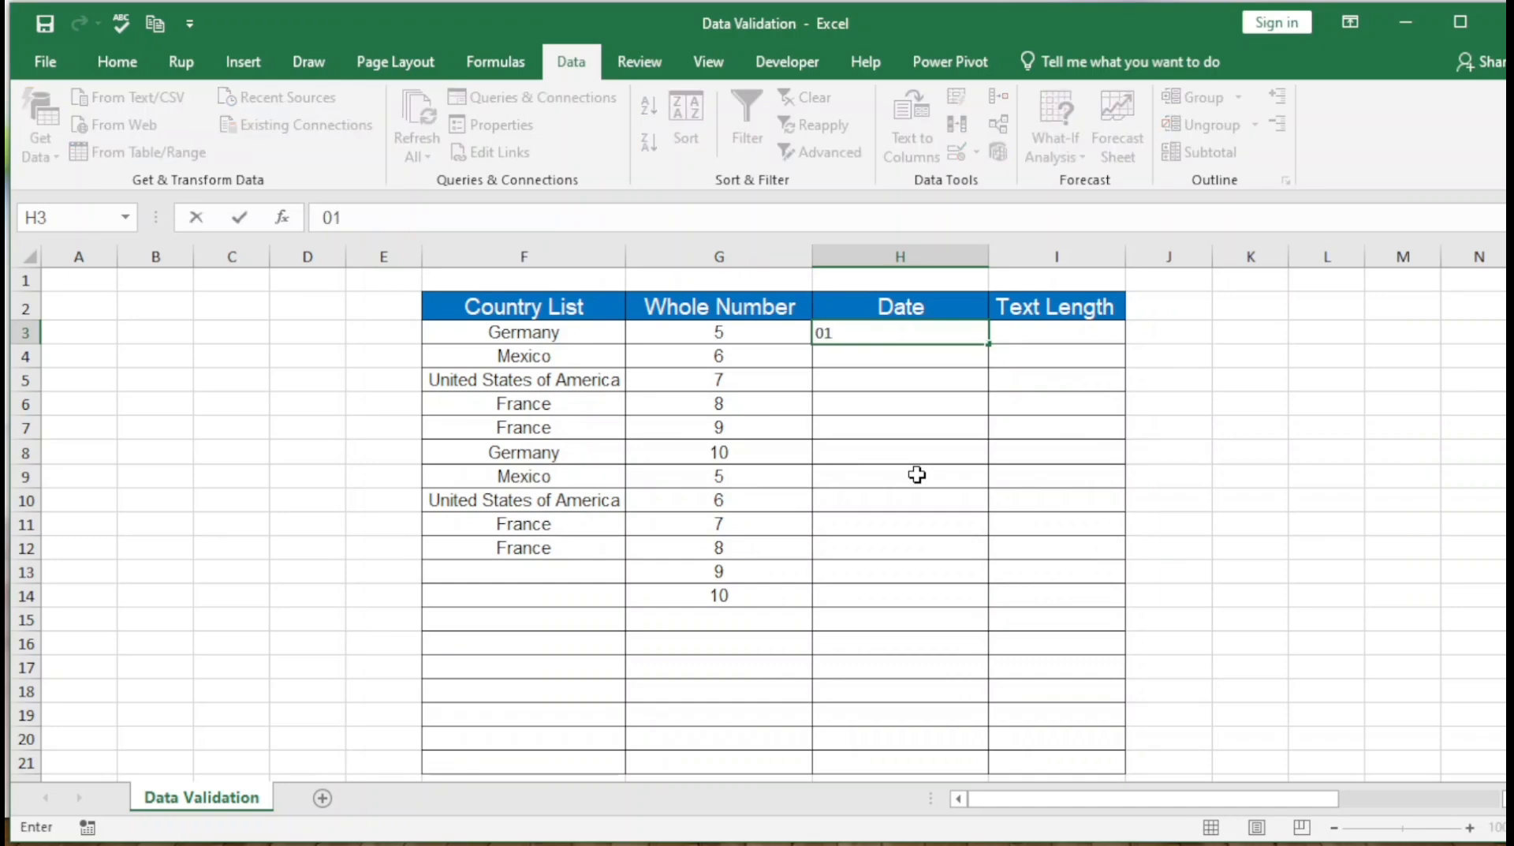
pyautogui.write('-01-2024')
pyautogui.press('Return')
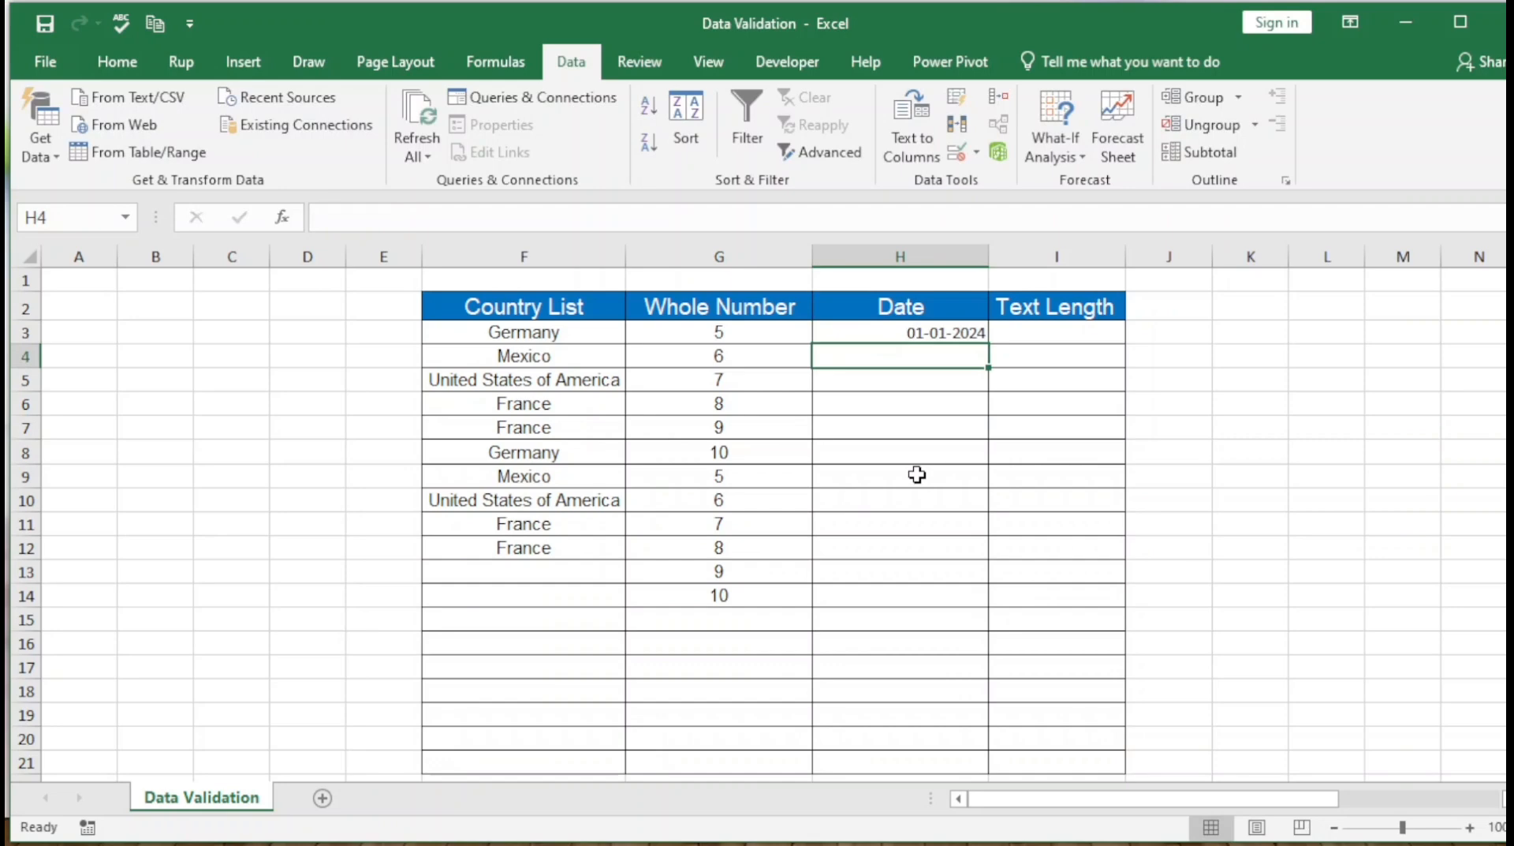
# - Enter the formula =H3+1 in cell H4 to produce the following day's date
pyautogui.press('Down')
pyautogui.press('Down')
pyautogui.press('Up')
pyautogui.press('Up')
pyautogui.write('=')
pyautogui.press('Up')
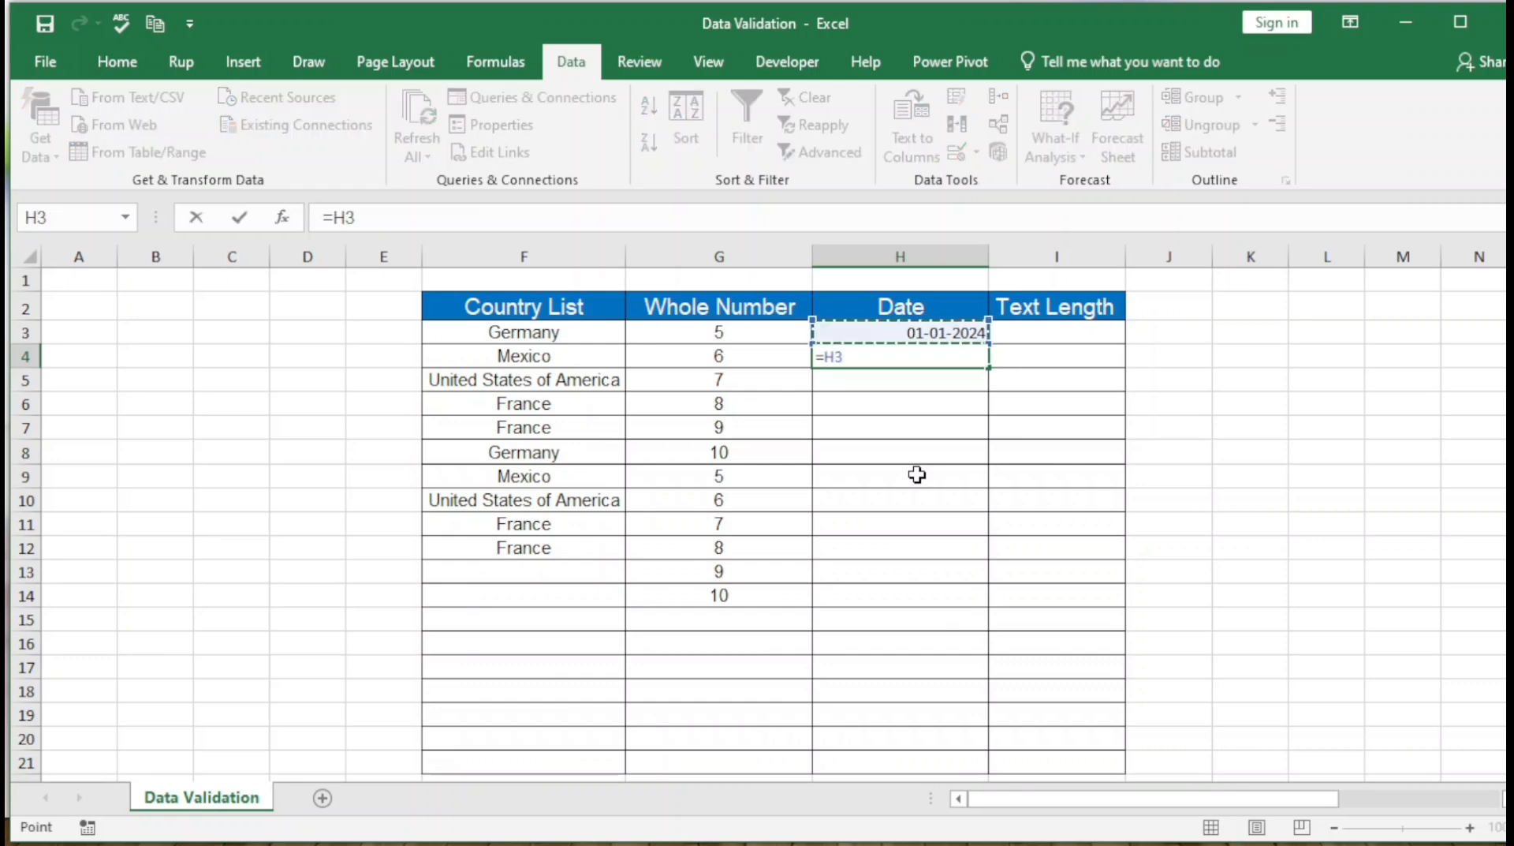
pyautogui.write('+1')
pyautogui.press('Return')
# - Fill the next-day formula from H4 down the Date column through cell H11
pyautogui.press('Down')
pyautogui.press('Down')
pyautogui.press('Down')
pyautogui.press('Down')
pyautogui.press('Down')
pyautogui.press('Down')
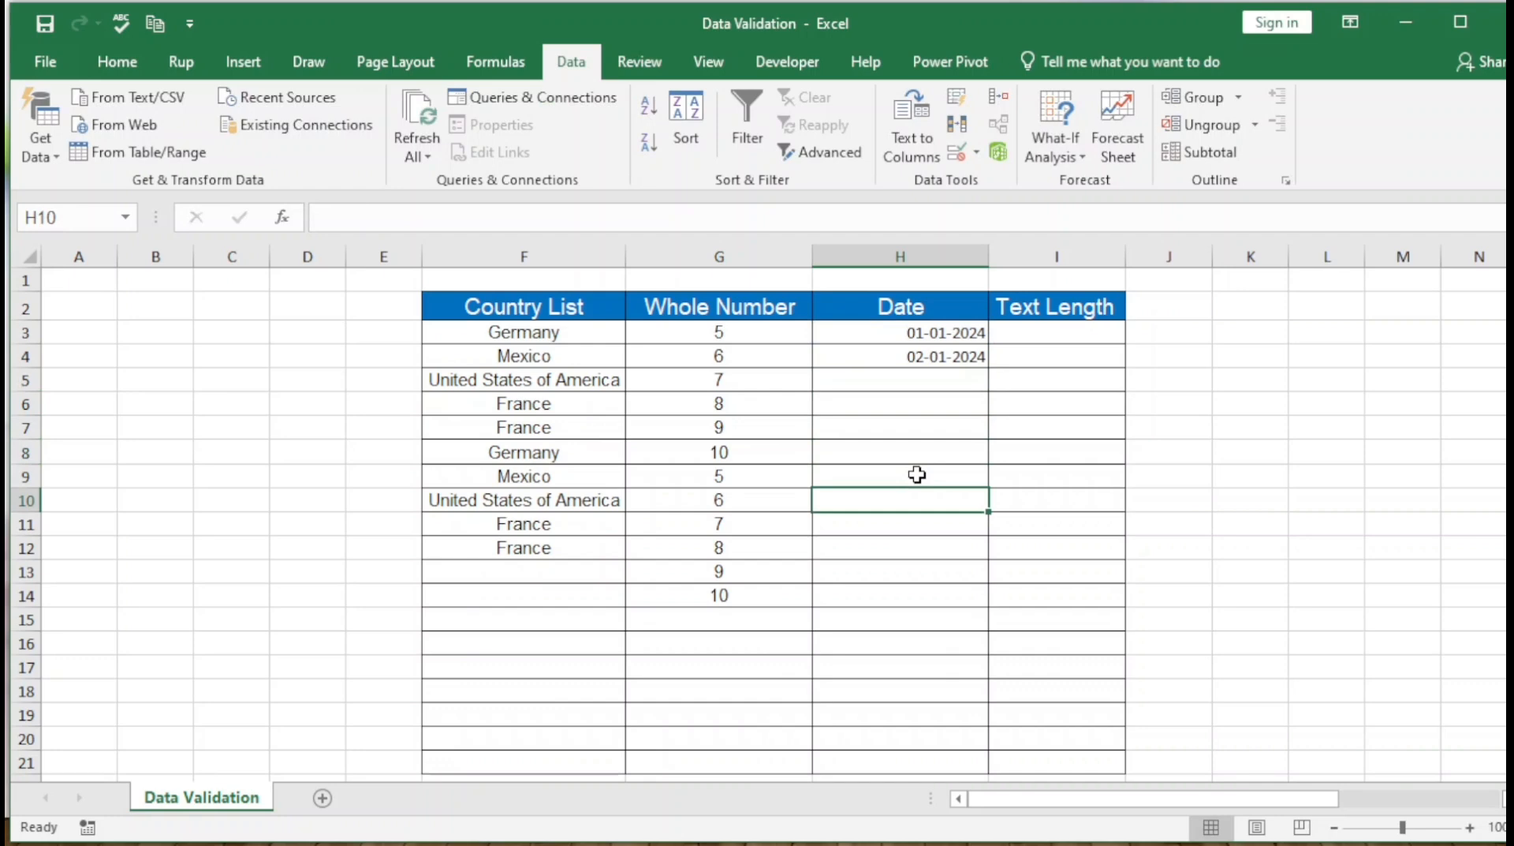
pyautogui.hotkey('ctrl', 'shift', 'Up')
pyautogui.hotkey('ctrl', 'd')
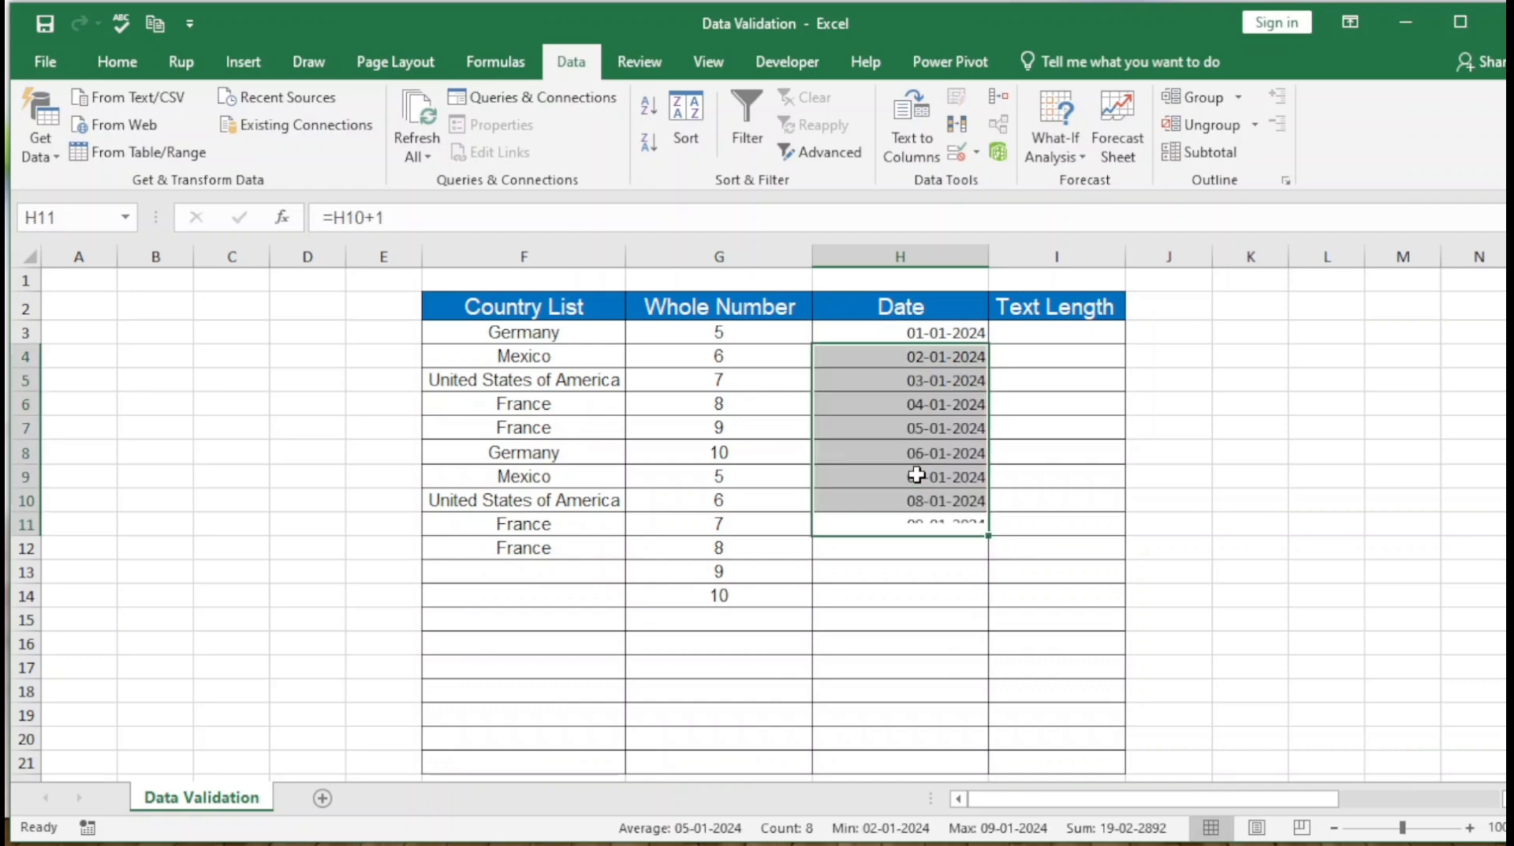
# - Enter the date 01-06-2024 in cell H12 of the Date column
pyautogui.press('Down')
pyautogui.write('01-')
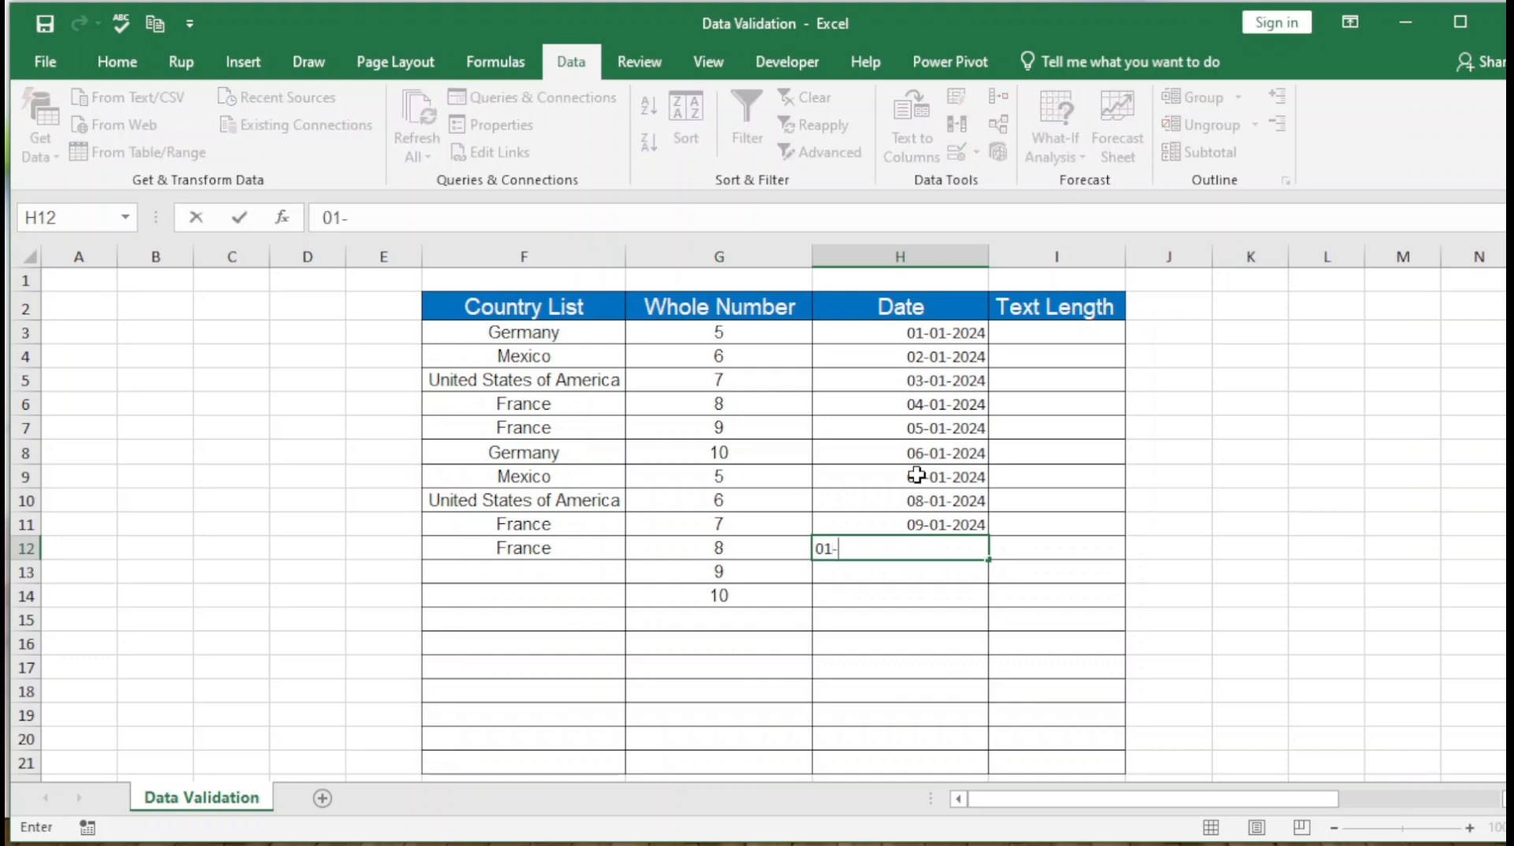
pyautogui.write('06-2024')
pyautogui.press('Return')
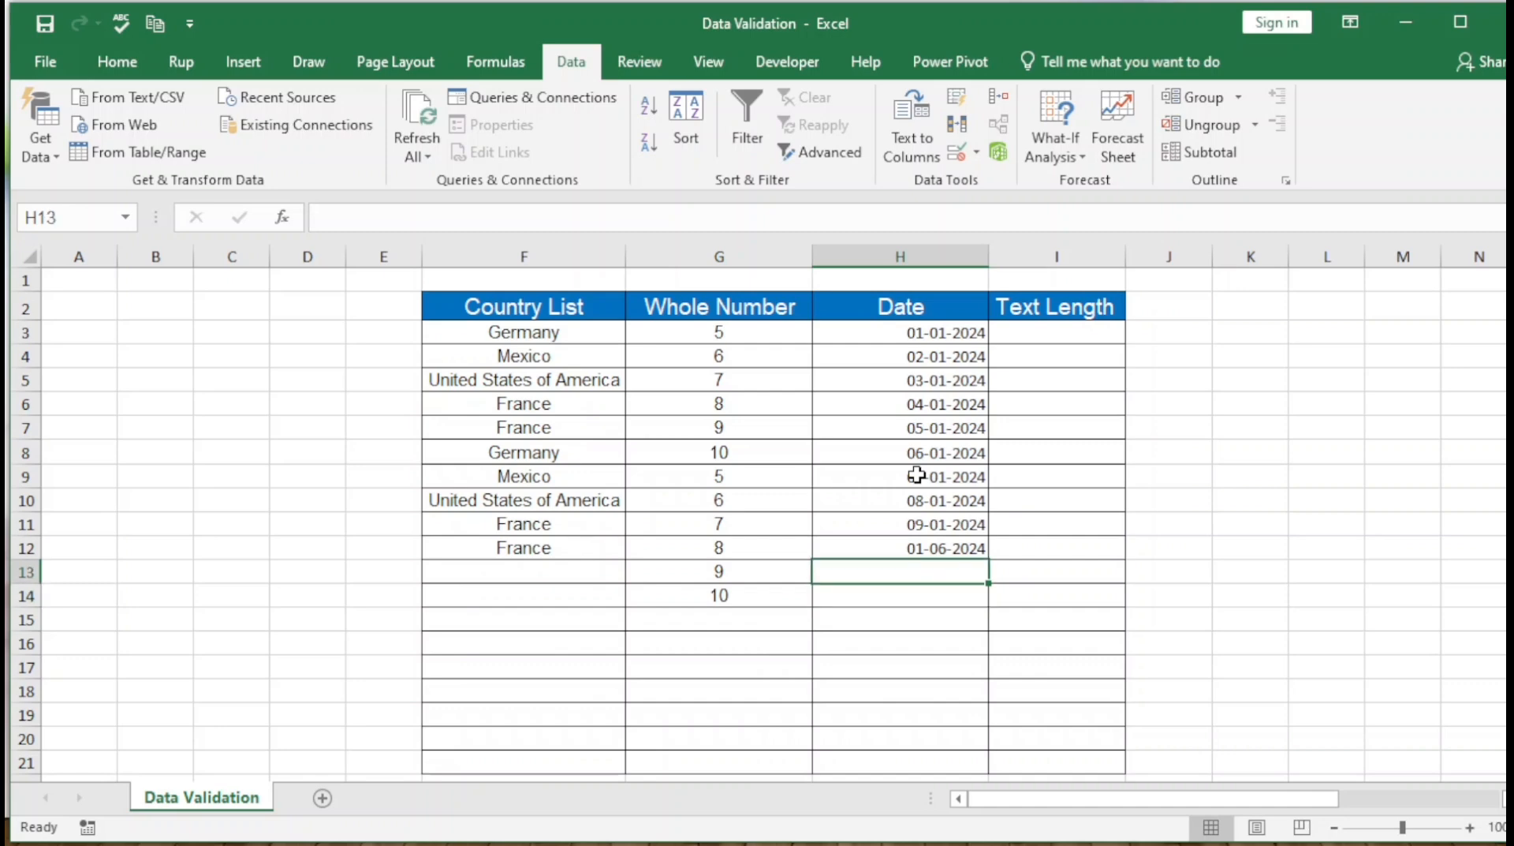
# - Test the date validation by trying to enter 01-07-2024 in cell H13, and cancel the entry
pyautogui.write('0')
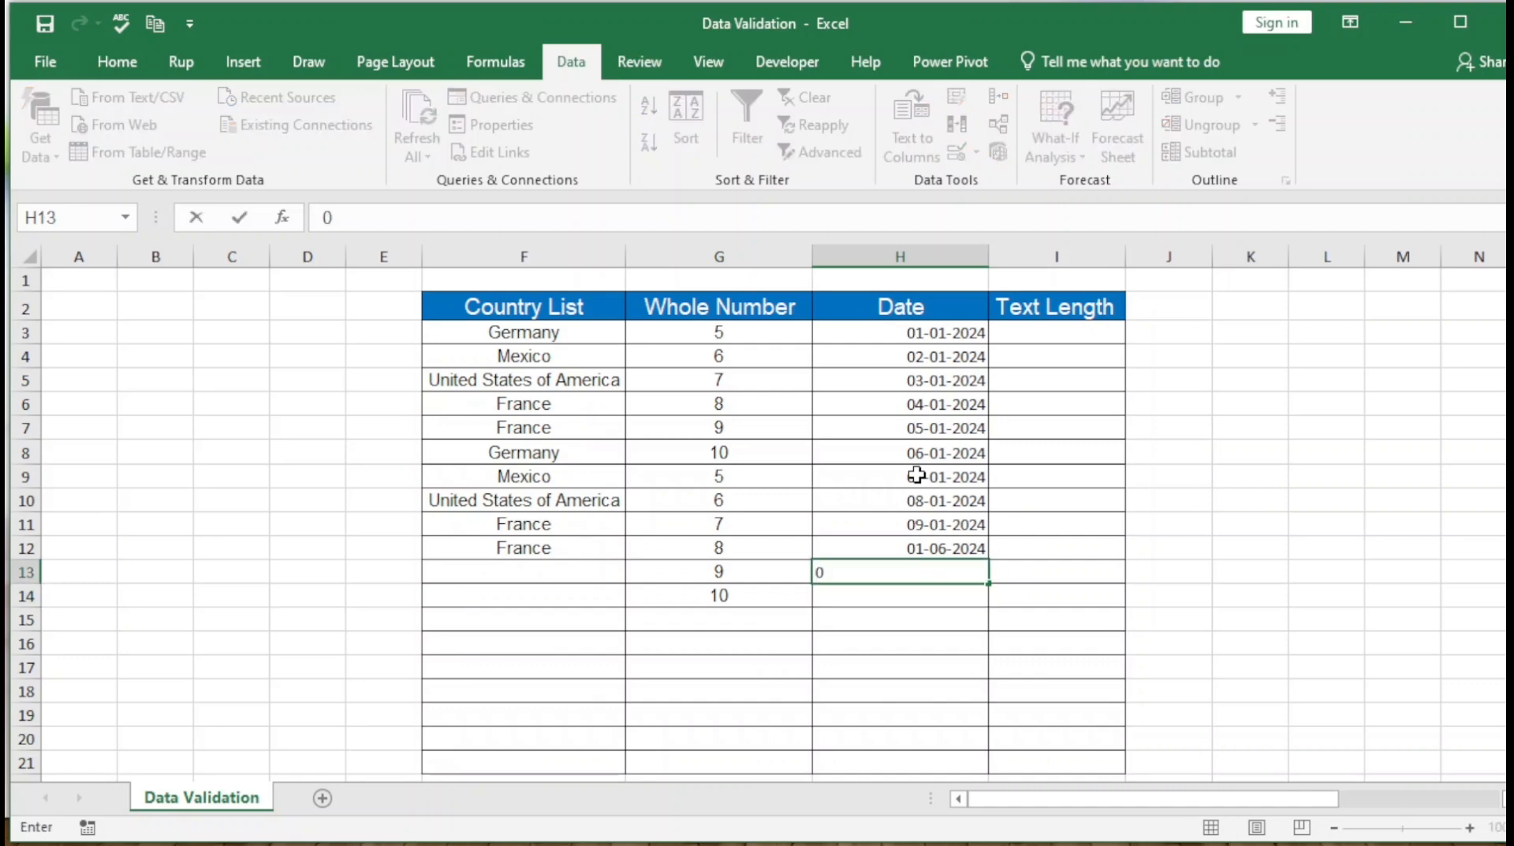
pyautogui.press('BackSpace')
pyautogui.write('01-07-2024')
pyautogui.press('Return')
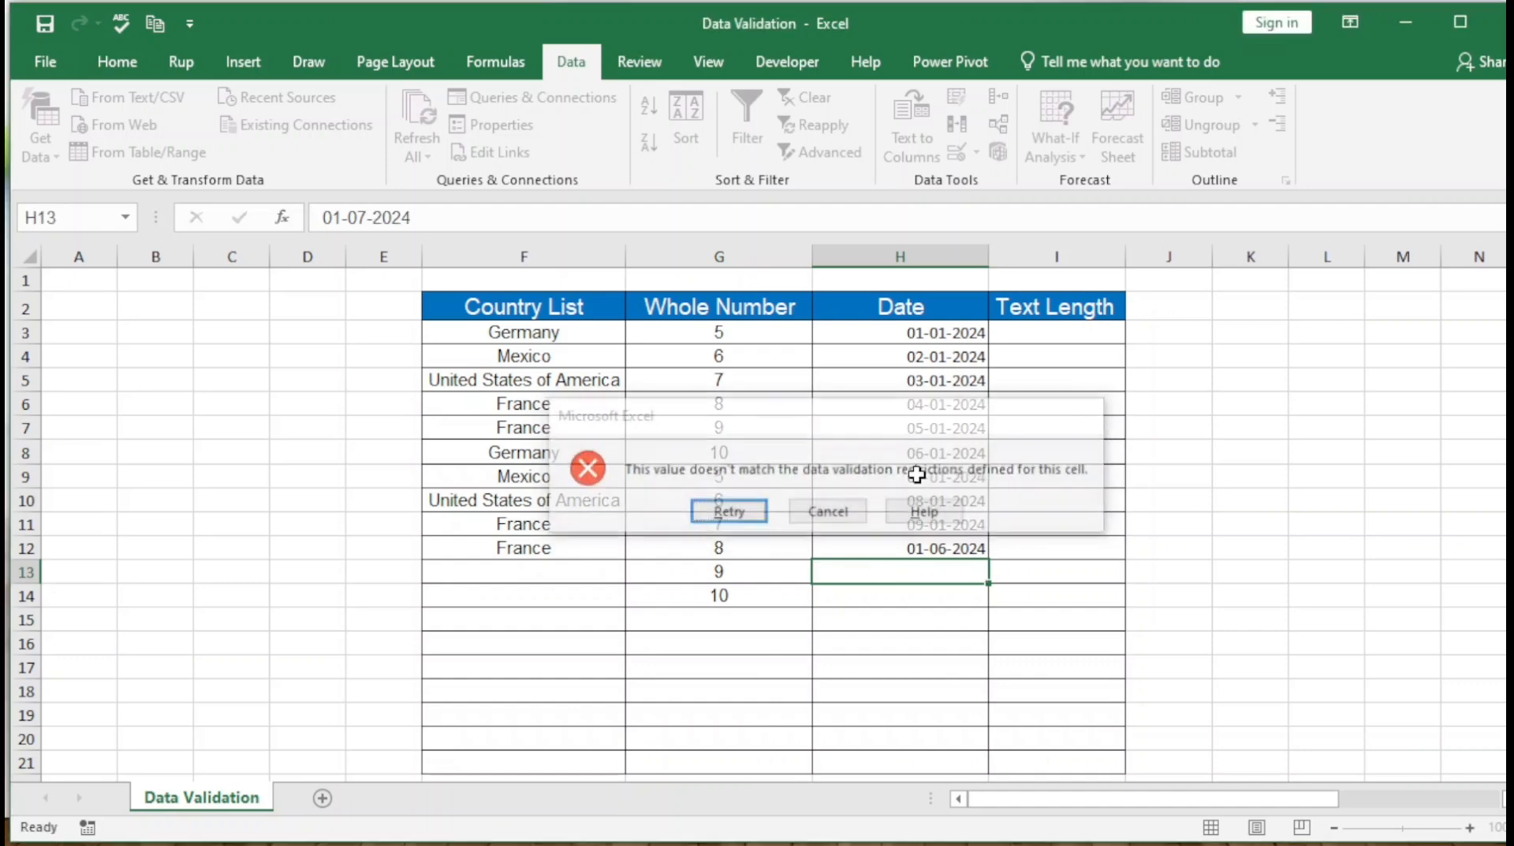
pyautogui.press('Escape')
# - Try to change the date in cell H12 to 02-06-2024, and cancel the edit
pyautogui.press('Up')
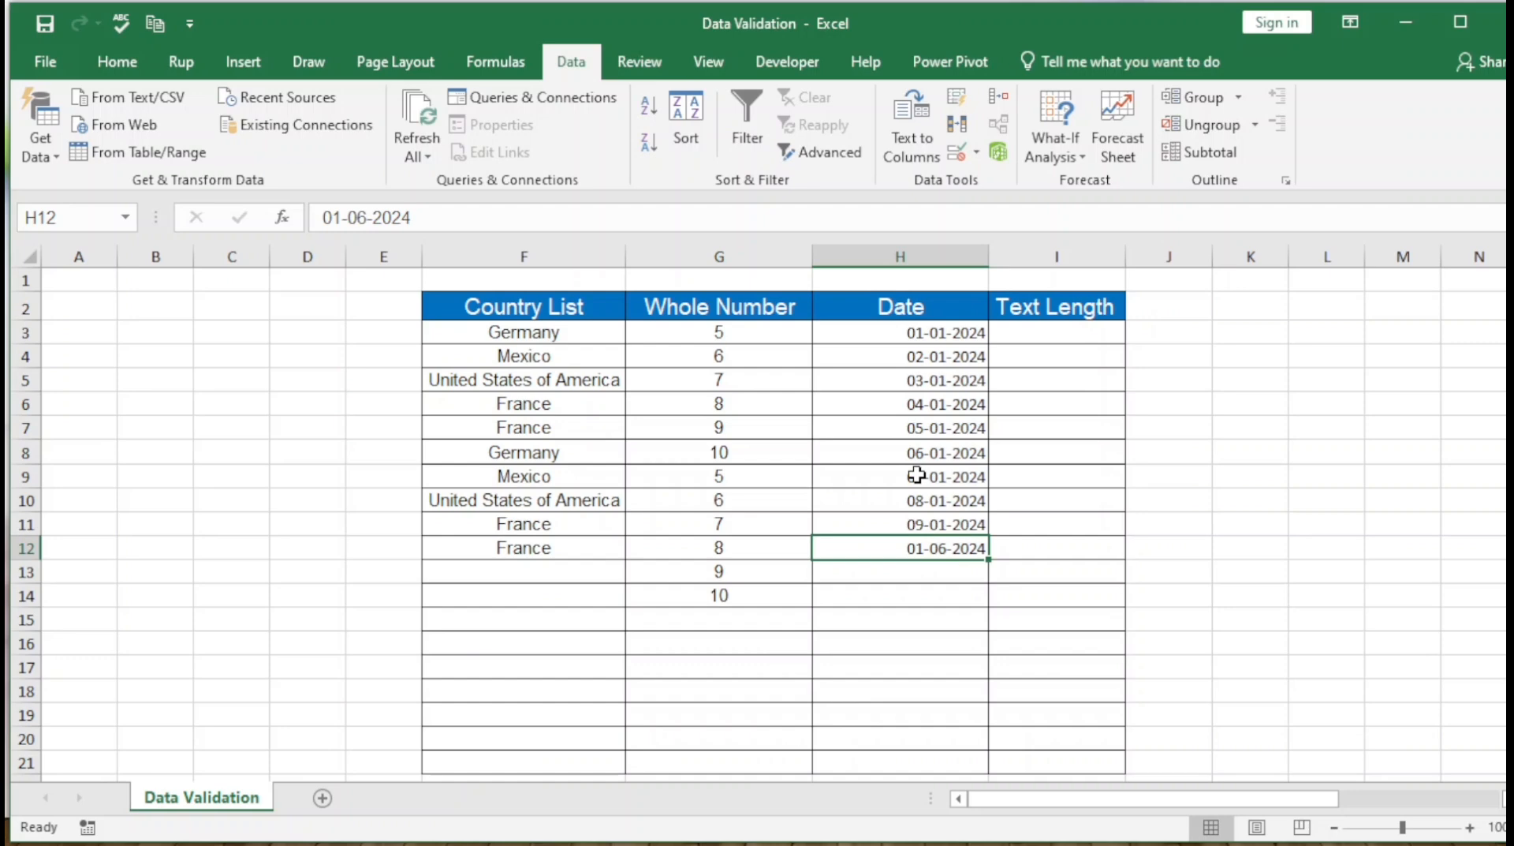
pyautogui.click(325, 217)
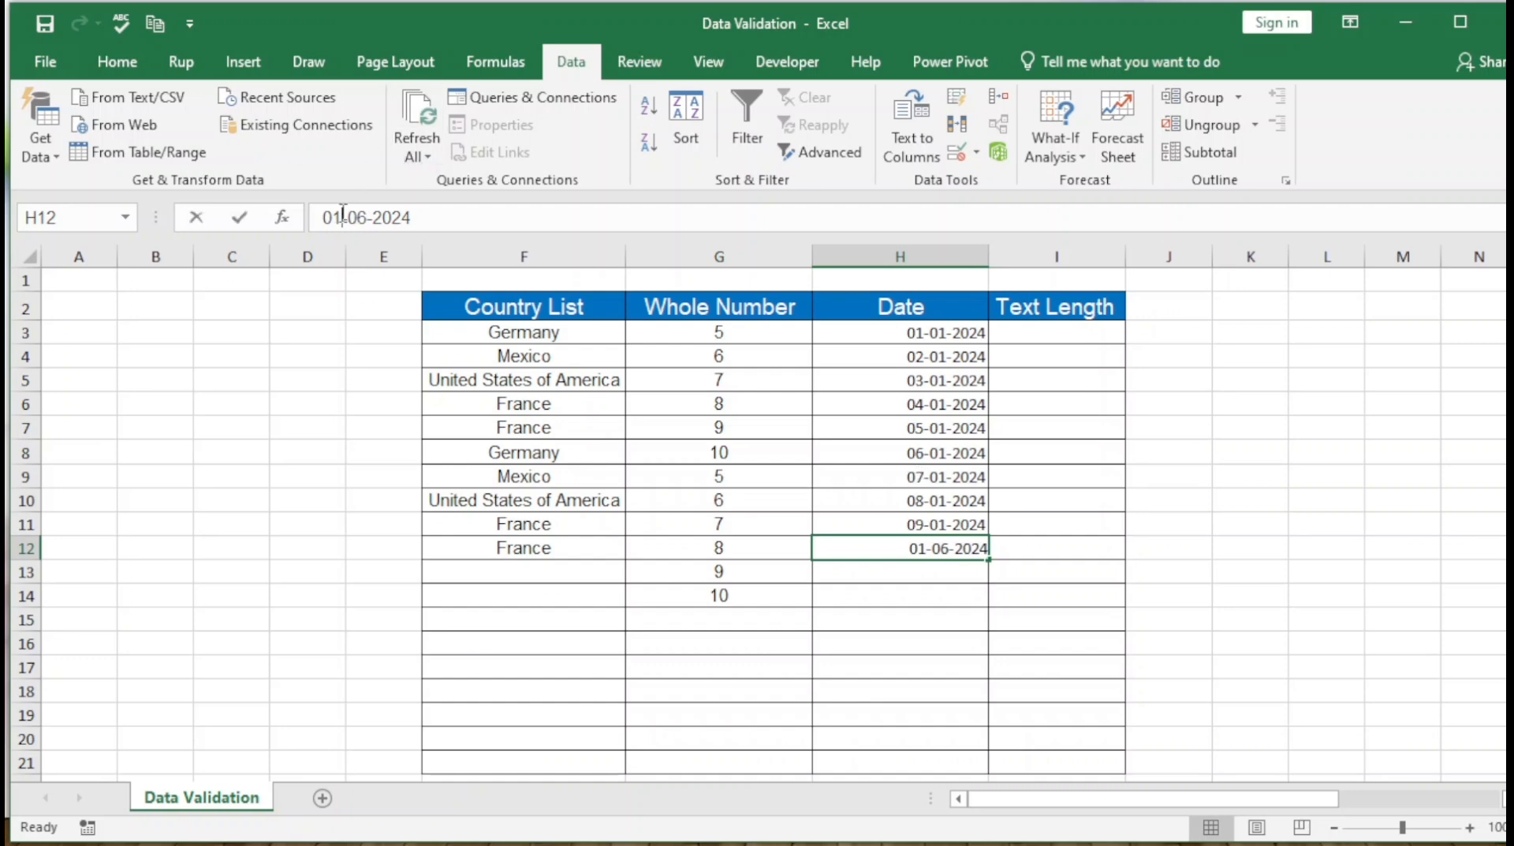
pyautogui.press('BackSpace')
pyautogui.write('2')
pyautogui.press('Return')
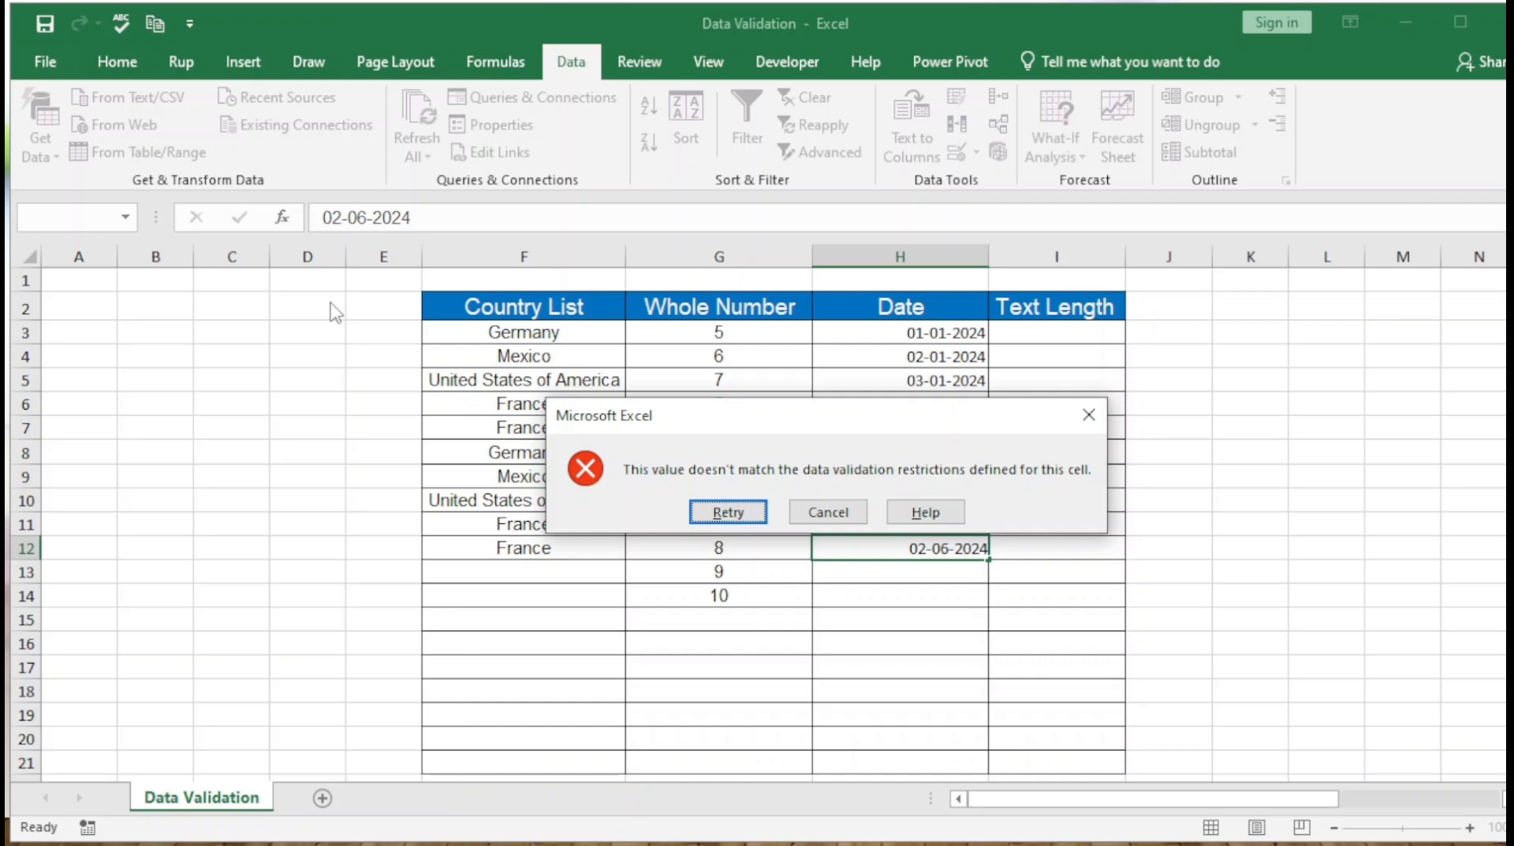
pyautogui.press('Escape')
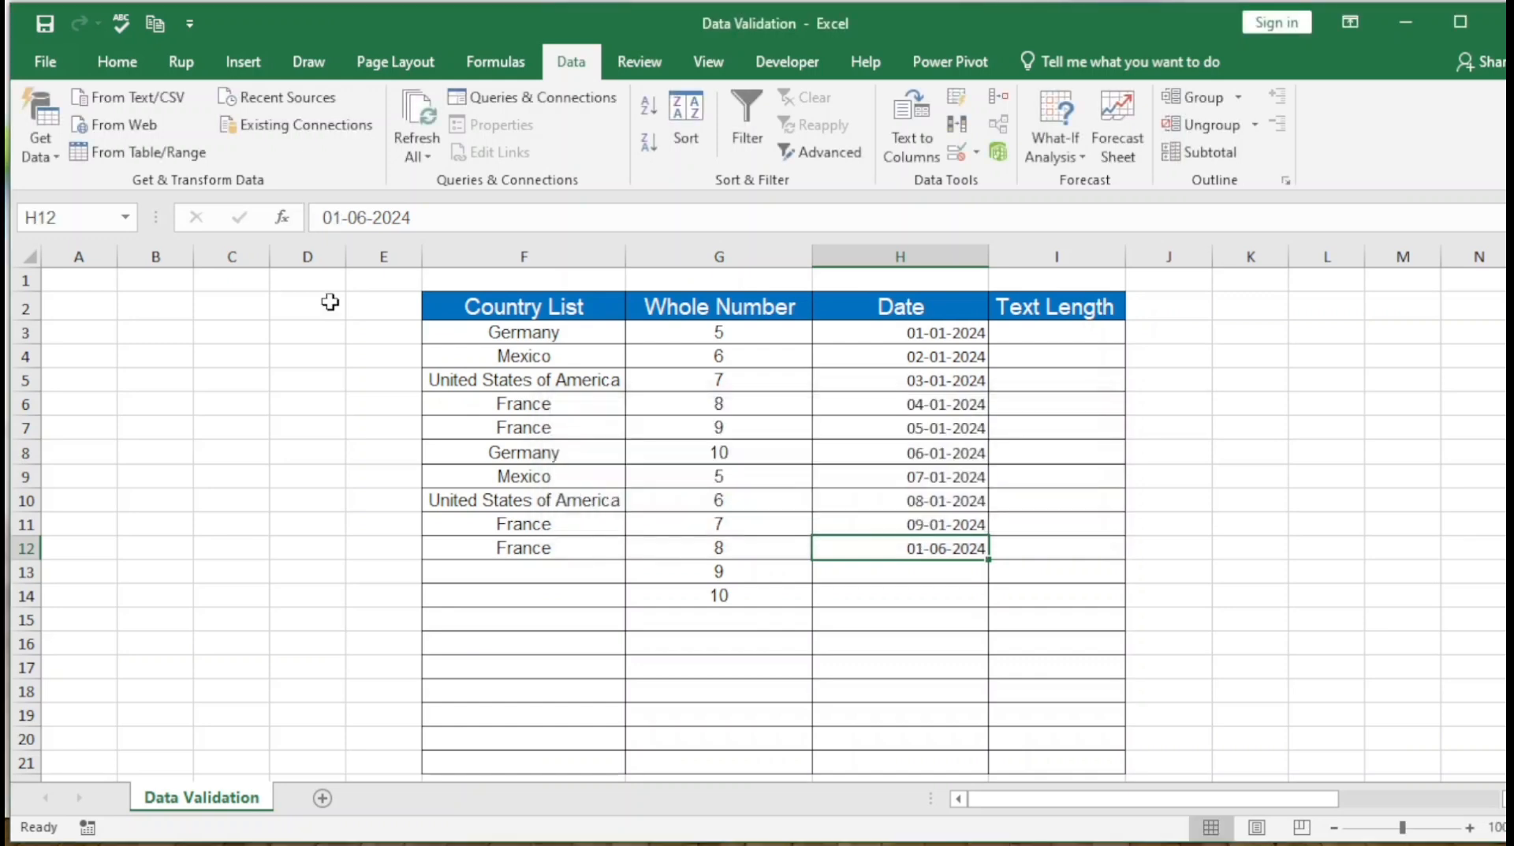
# - Test the date validation in cell H9 by trying the text a and the number 1, cancelling each entry
pyautogui.press('Up')
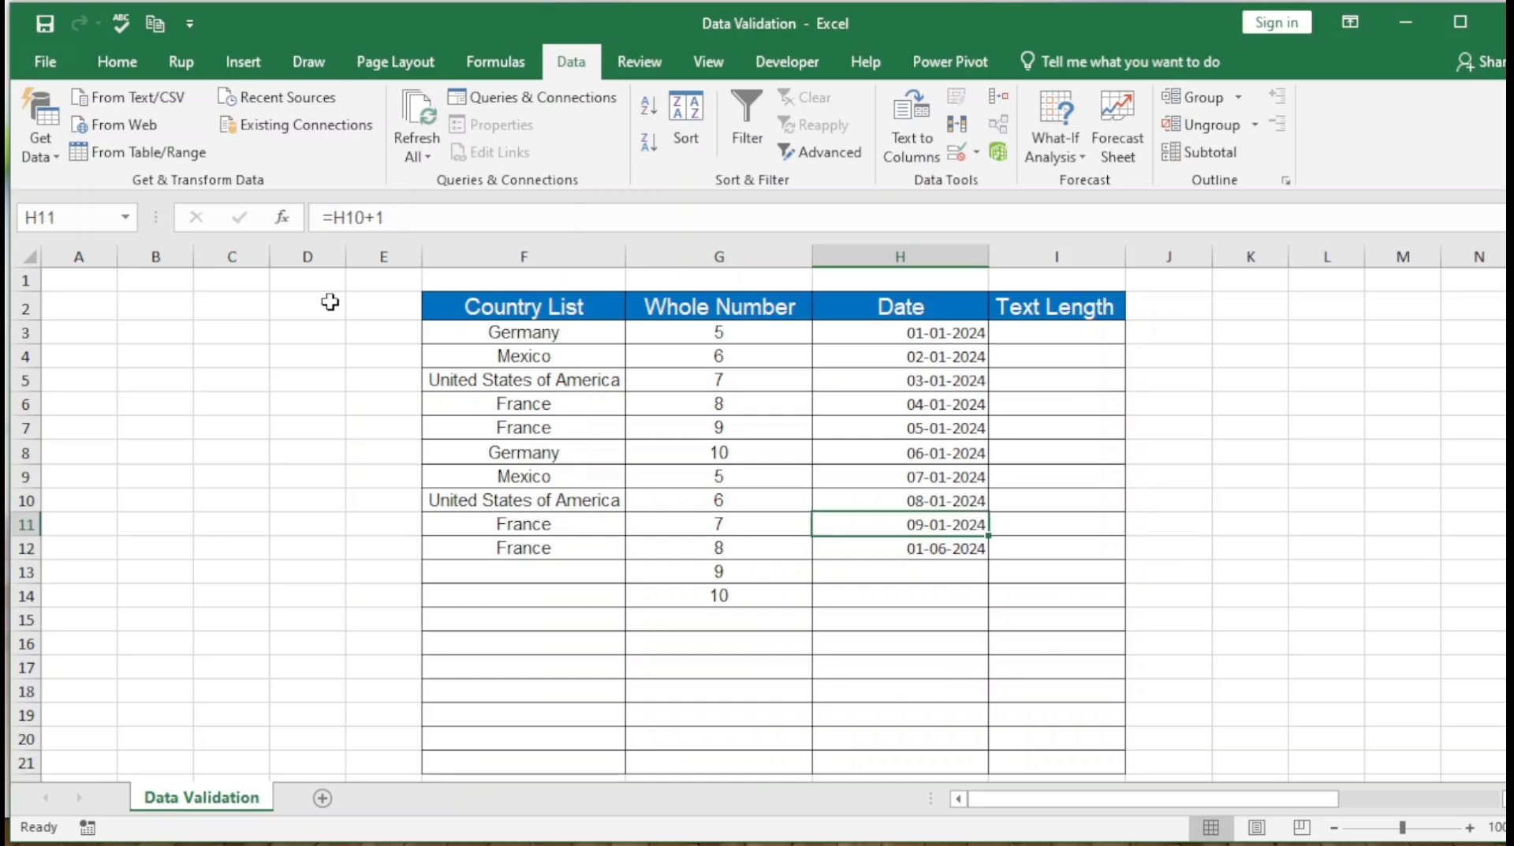
pyautogui.press('Up')
pyautogui.press('Up')
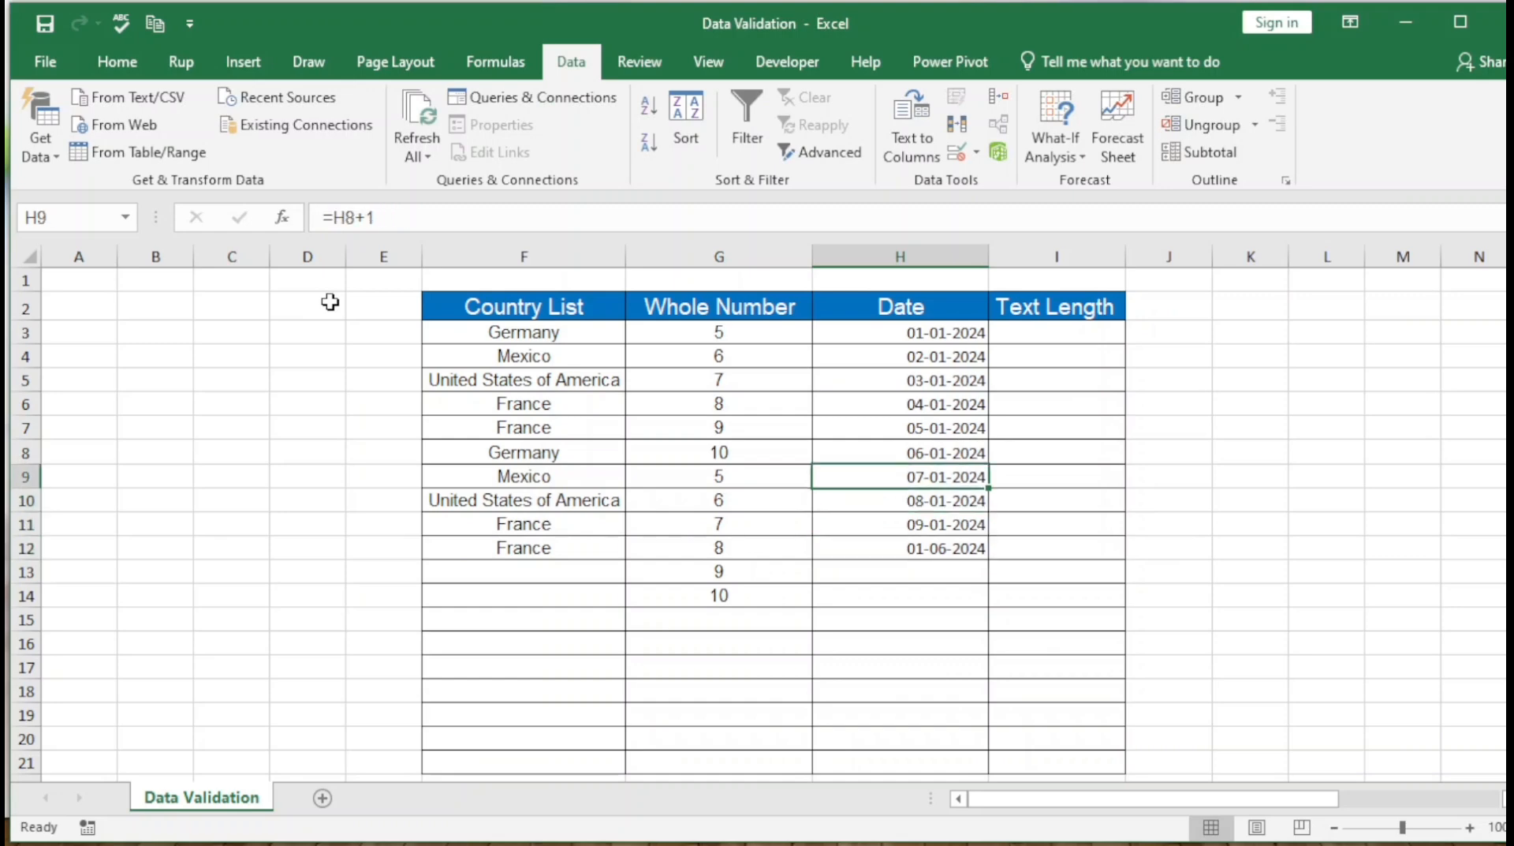
pyautogui.write('a')
pyautogui.press('Return')
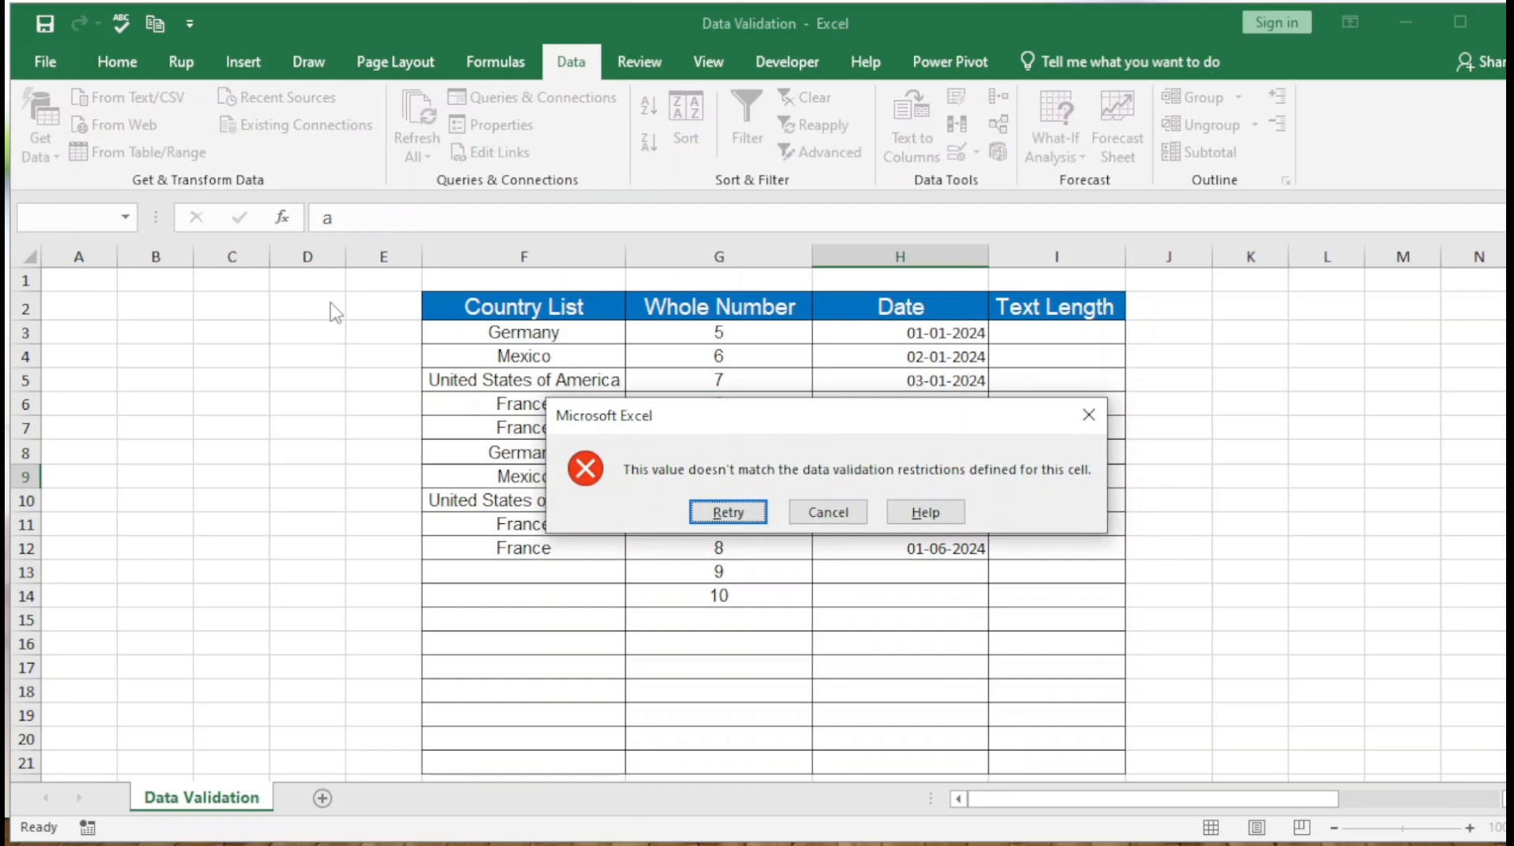
pyautogui.press('Escape')
pyautogui.write('1')
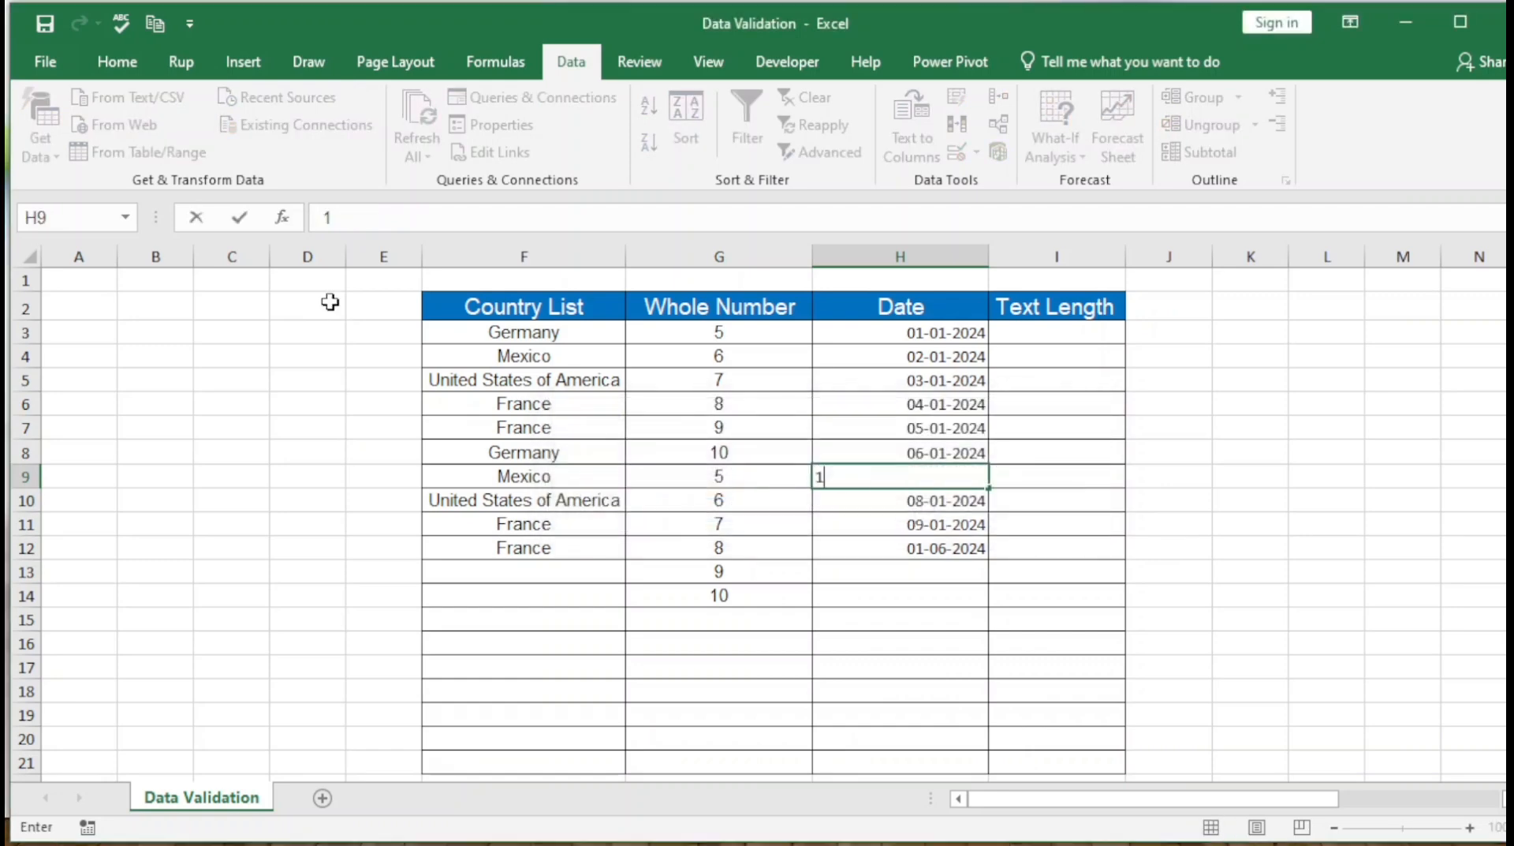
pyautogui.press('Return')
pyautogui.press('Escape')
# - Start a data validation rule for cells I3:I21 of the Text Length column, allowing Text length
pyautogui.press('Down')
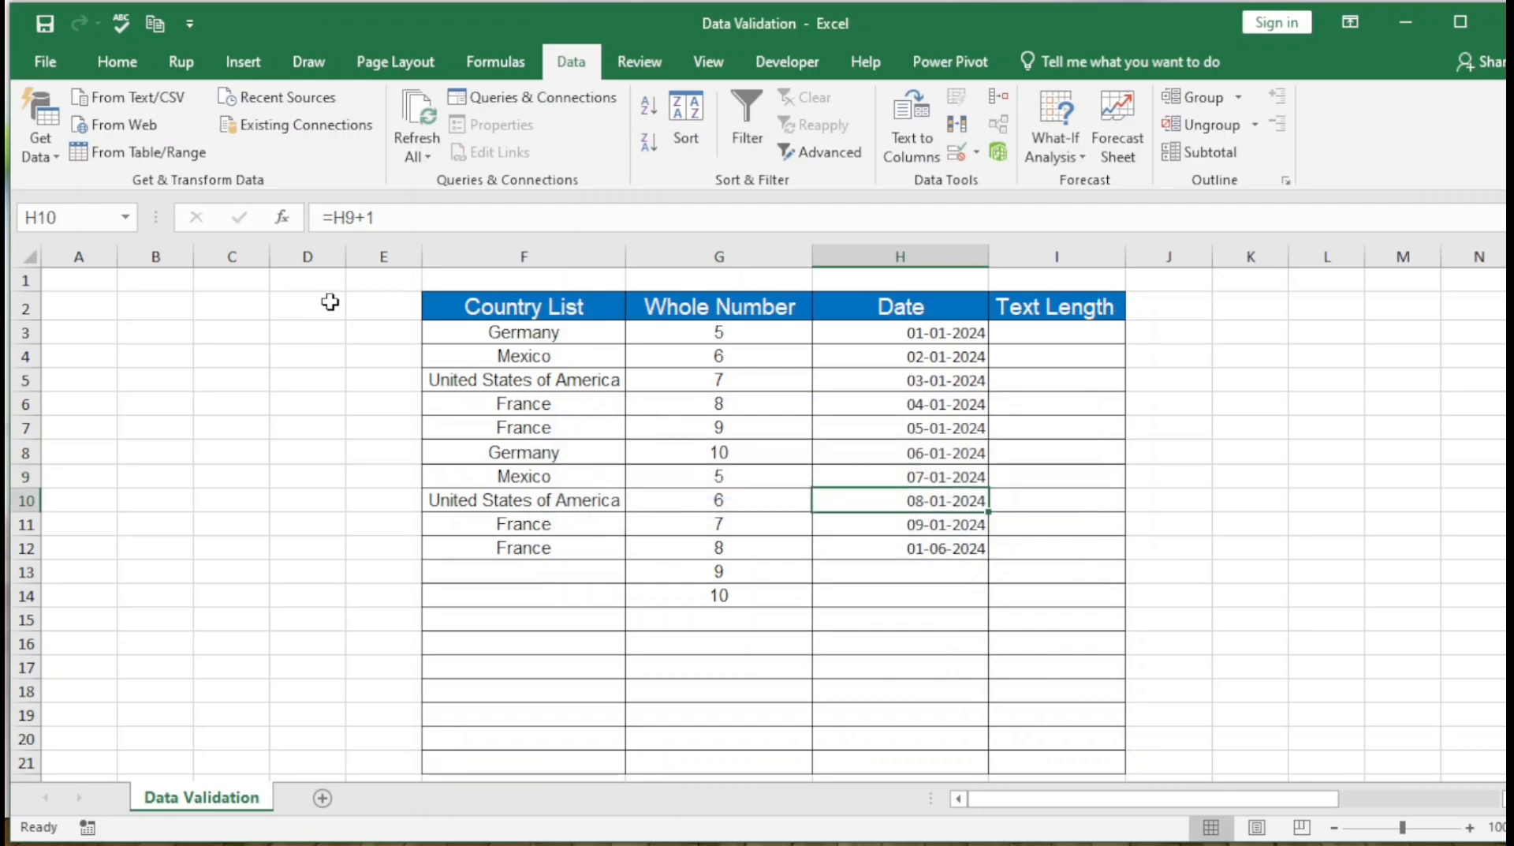
pyautogui.press('Right')
pyautogui.hotkey('ctrl', 'Up')
pyautogui.press('Down')
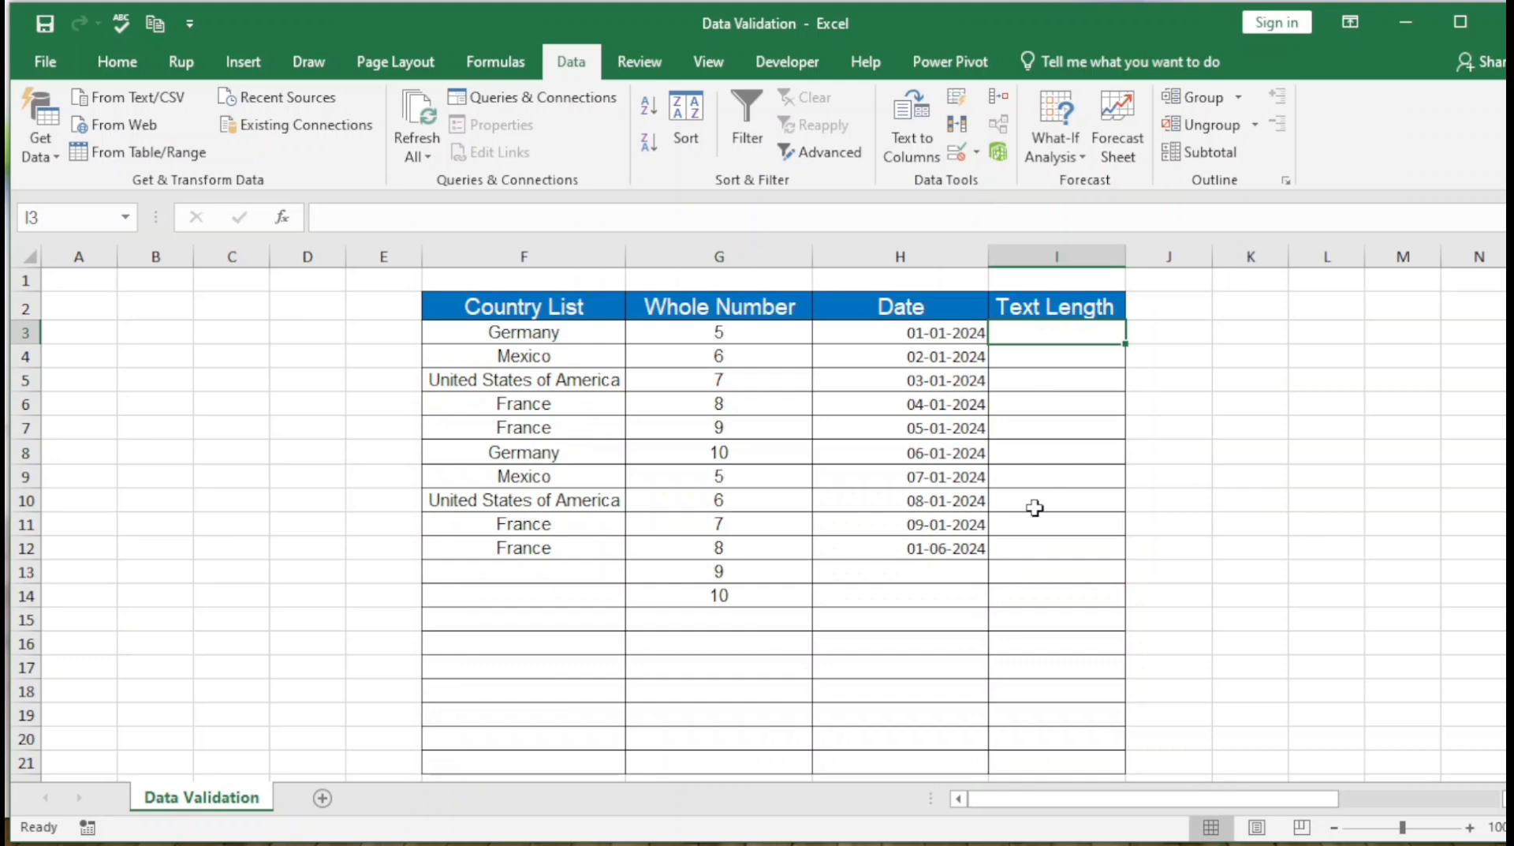
pyautogui.hotkey('shift', 'Down')
pyautogui.hotkey('shift', 'Down')
pyautogui.hotkey('shift', 'Down')
pyautogui.hotkey('shift', 'Down')
pyautogui.hotkey('shift', 'Down')
pyautogui.hotkey('shift', 'Down')
pyautogui.hotkey('shift', 'Down')
pyautogui.hotkey('shift', 'Down')
pyautogui.hotkey('shift', 'Down')
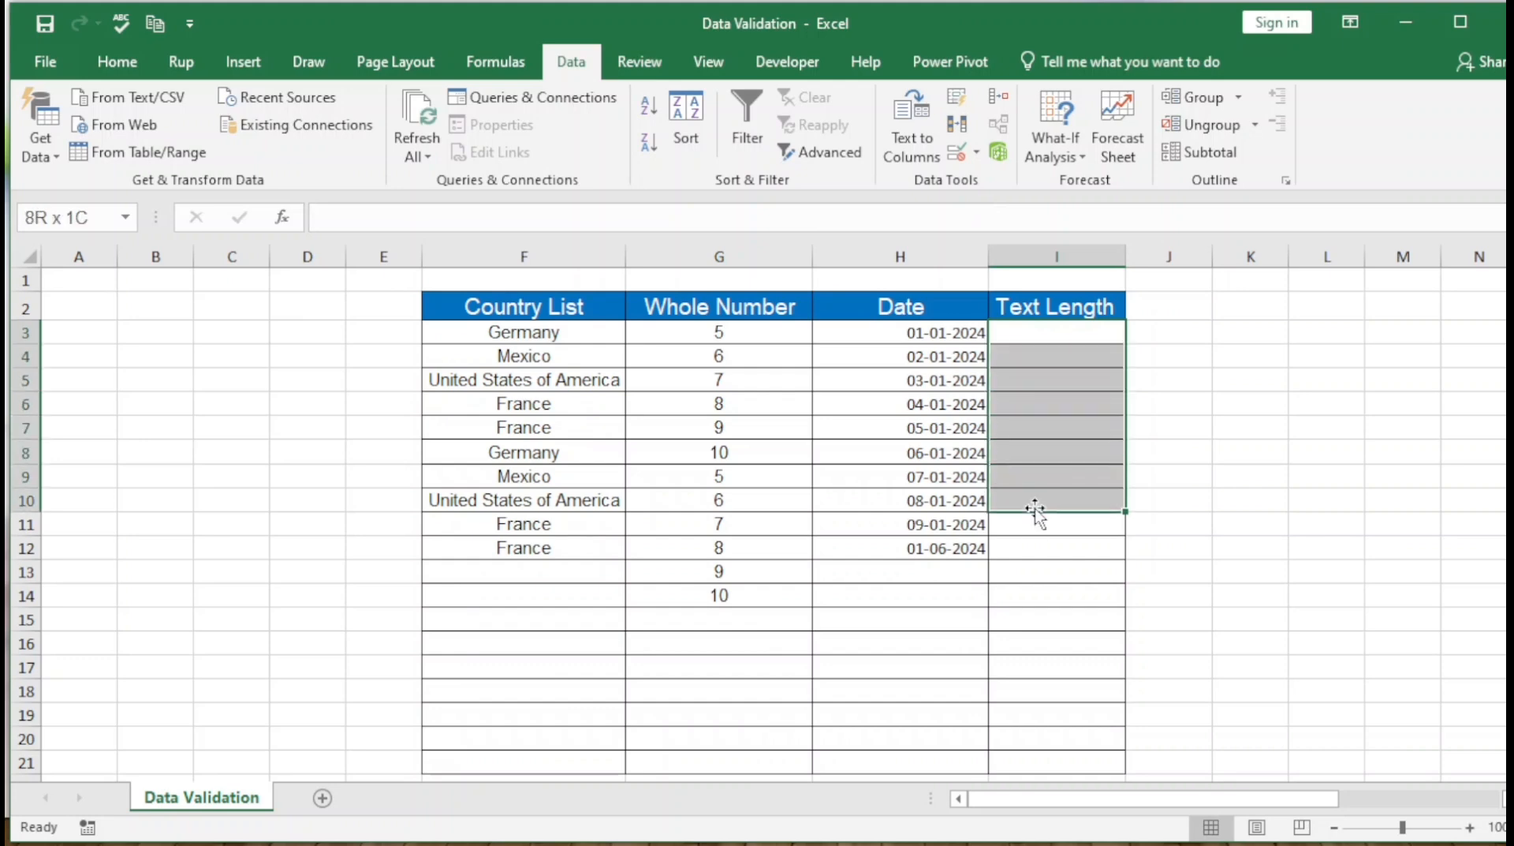
pyautogui.hotkey('shift', 'Down')
pyautogui.hotkey('shift', 'Down')
pyautogui.hotkey('shift', 'Down')
pyautogui.hotkey('shift', 'Down')
pyautogui.hotkey('shift', 'Down')
pyautogui.hotkey('shift', 'Down')
pyautogui.hotkey('shift', 'Down')
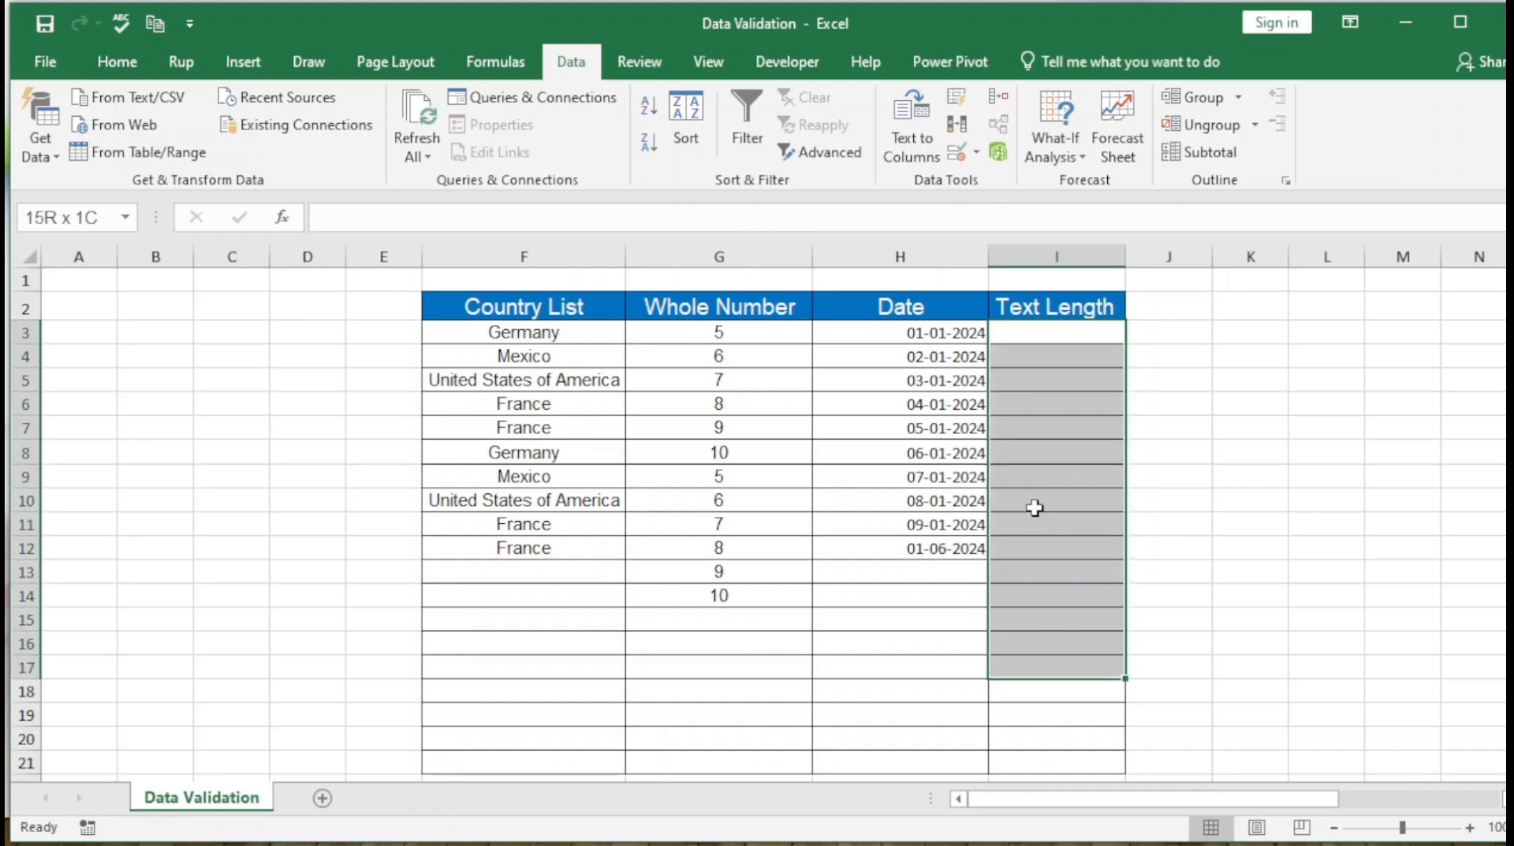
pyautogui.hotkey('shift', 'Down')
pyautogui.hotkey('shift', 'Down')
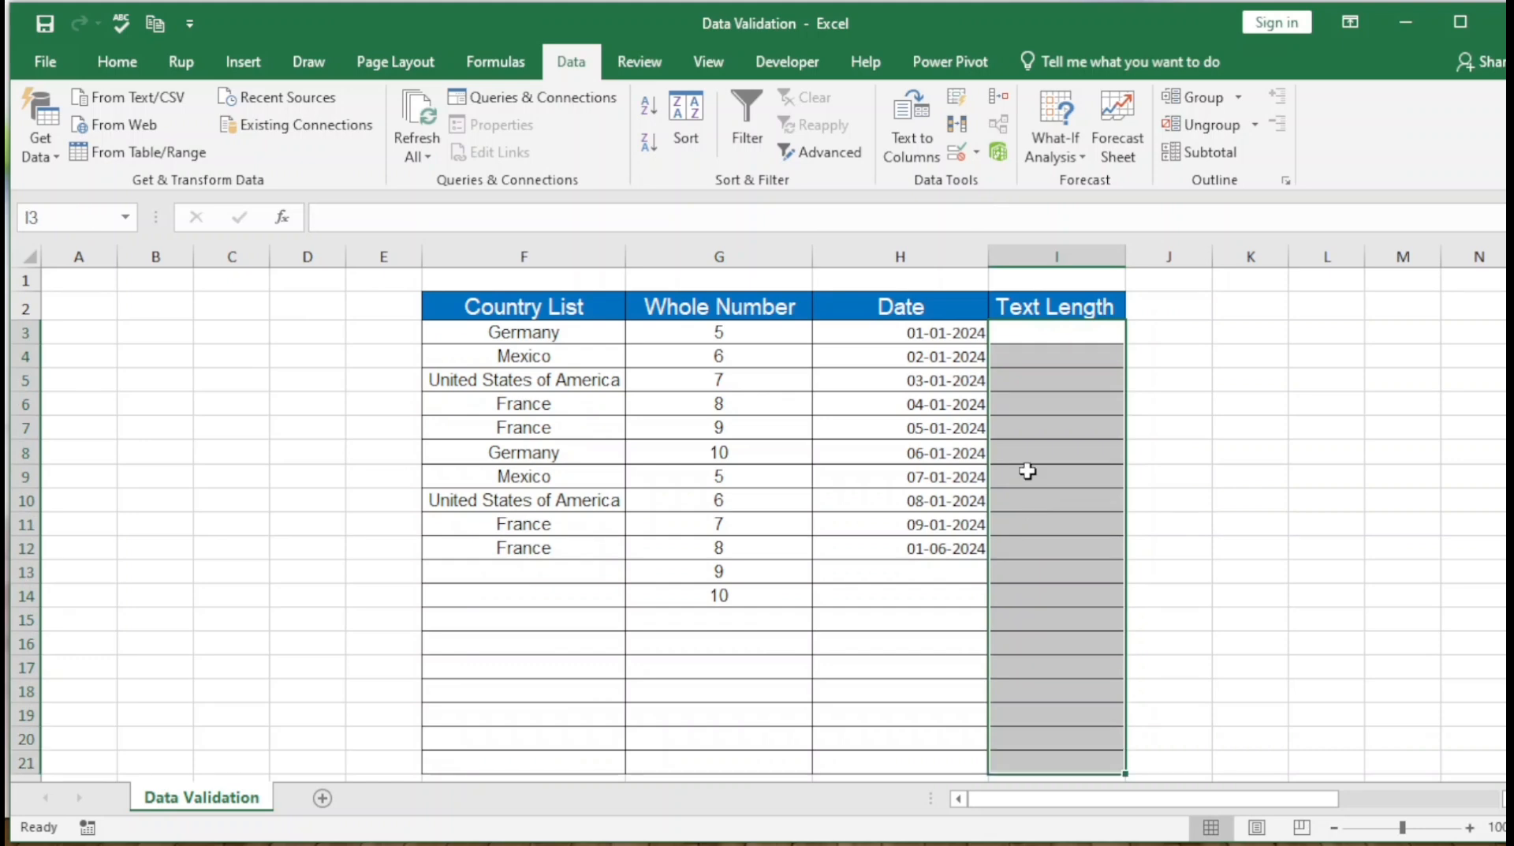
pyautogui.click(977, 151)
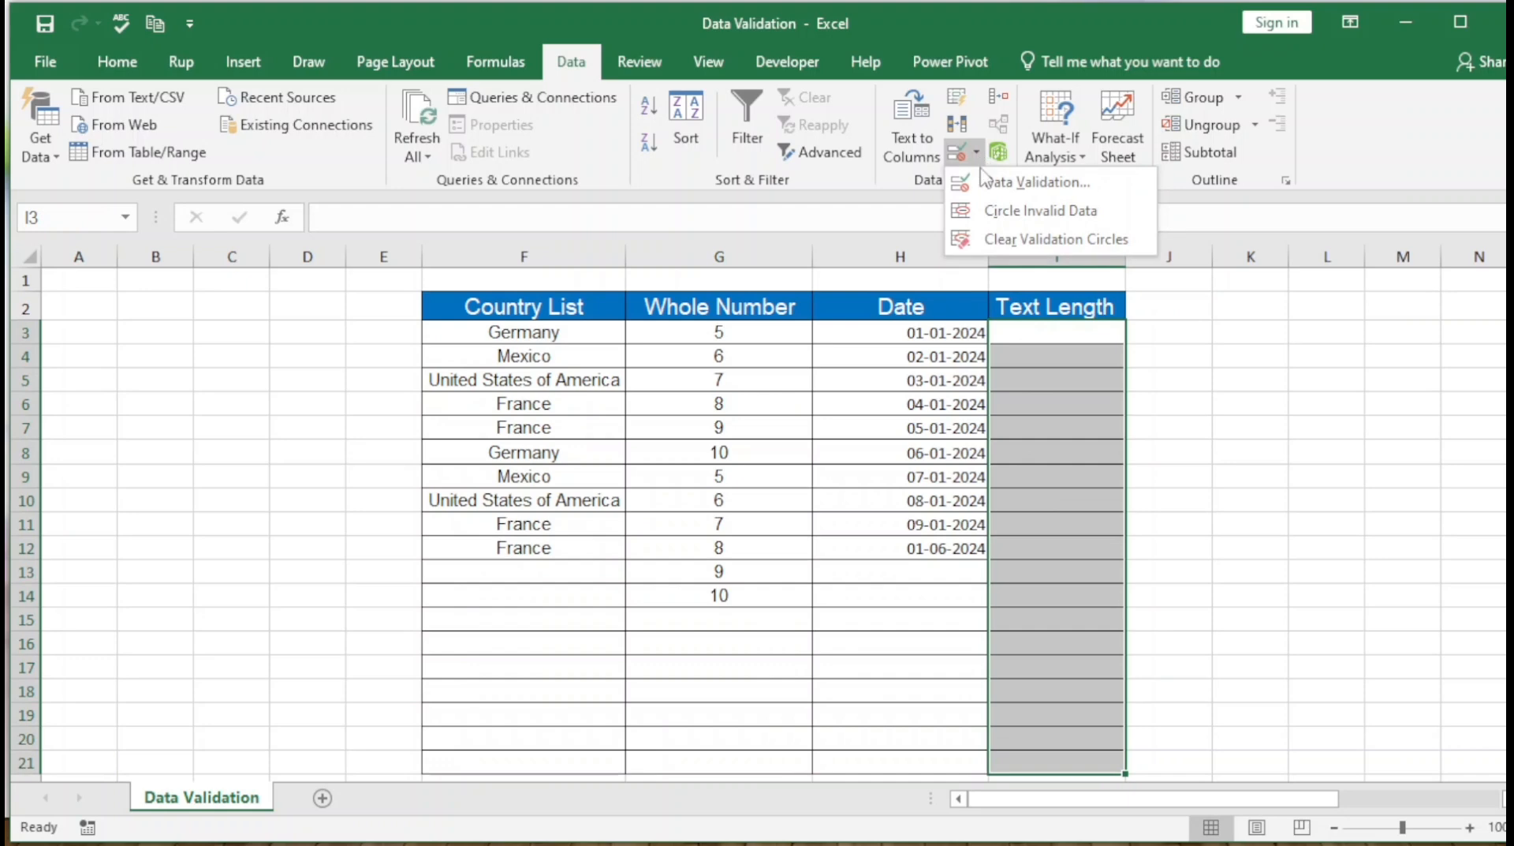
pyautogui.click(1018, 186)
pyautogui.click(348, 220)
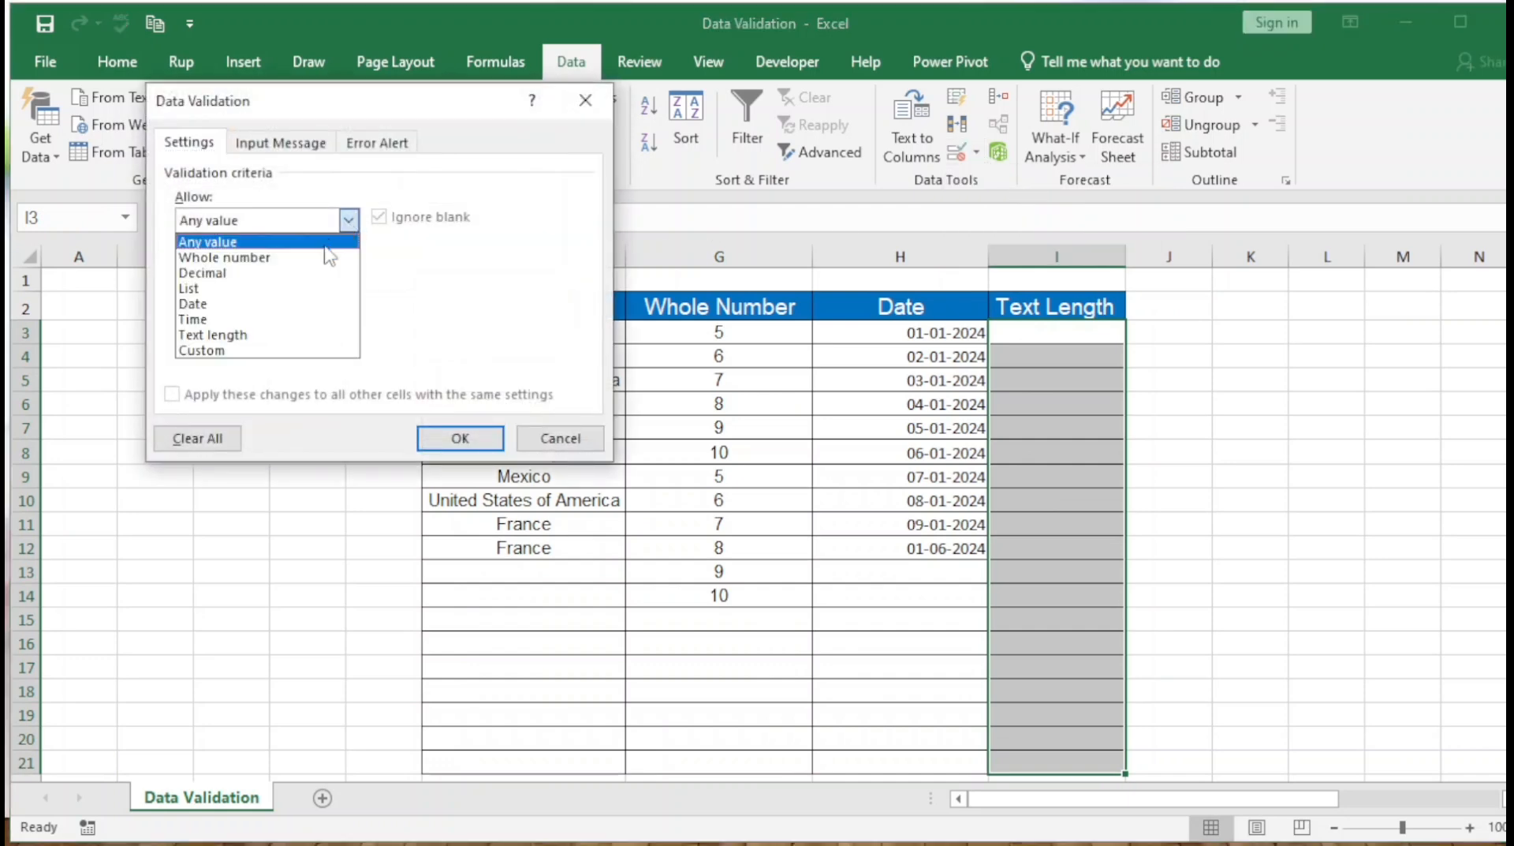
pyautogui.click(209, 335)
pyautogui.moveTo(370, 110); pyautogui.dragTo(366, 93)
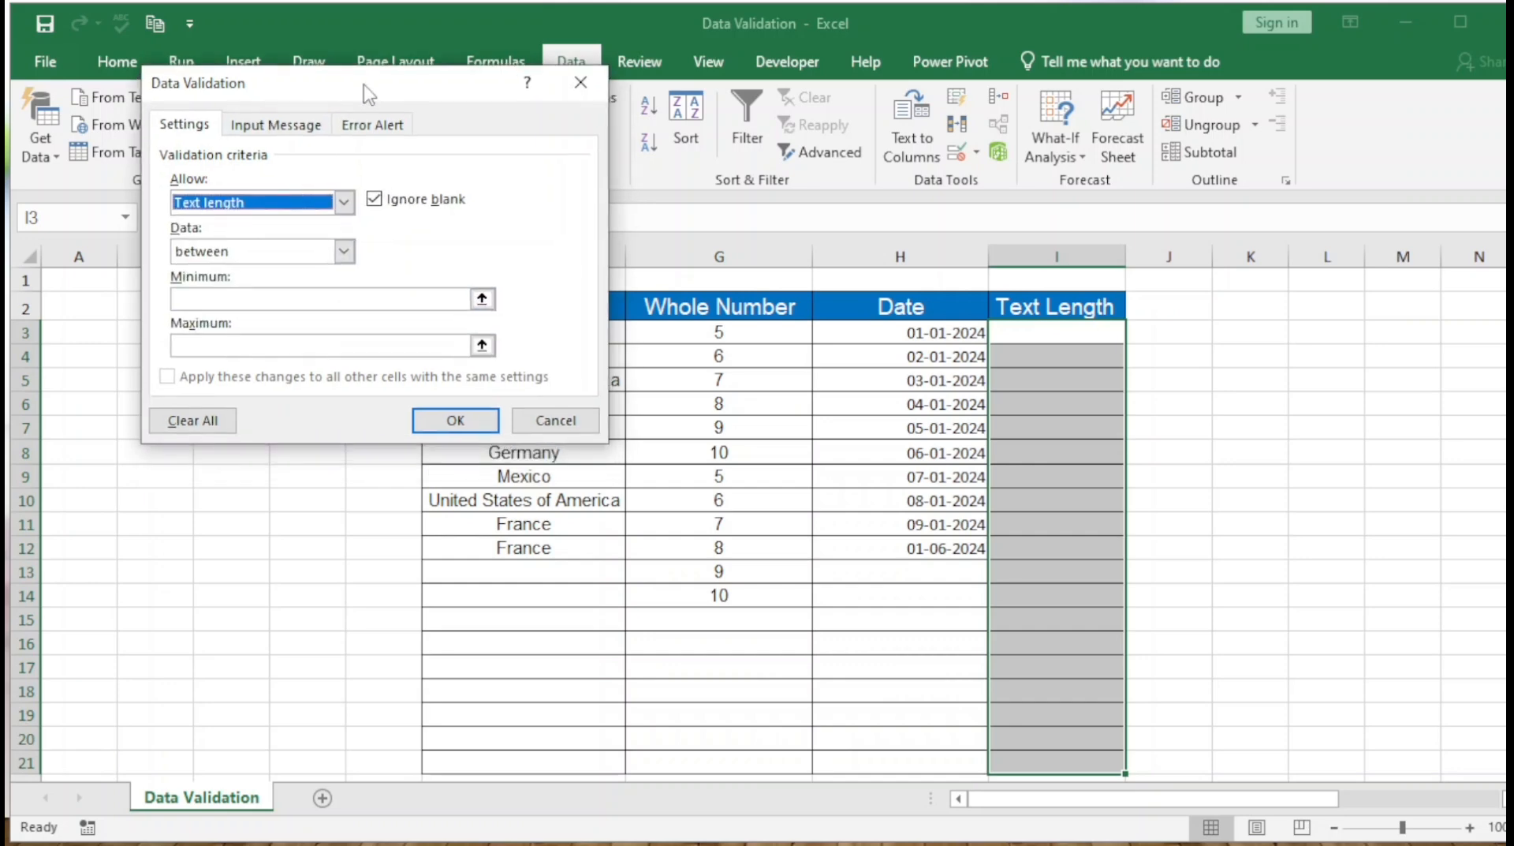
# - Set the text length criteria to less than with a maximum of 5, and apply the rule
pyautogui.click(343, 252)
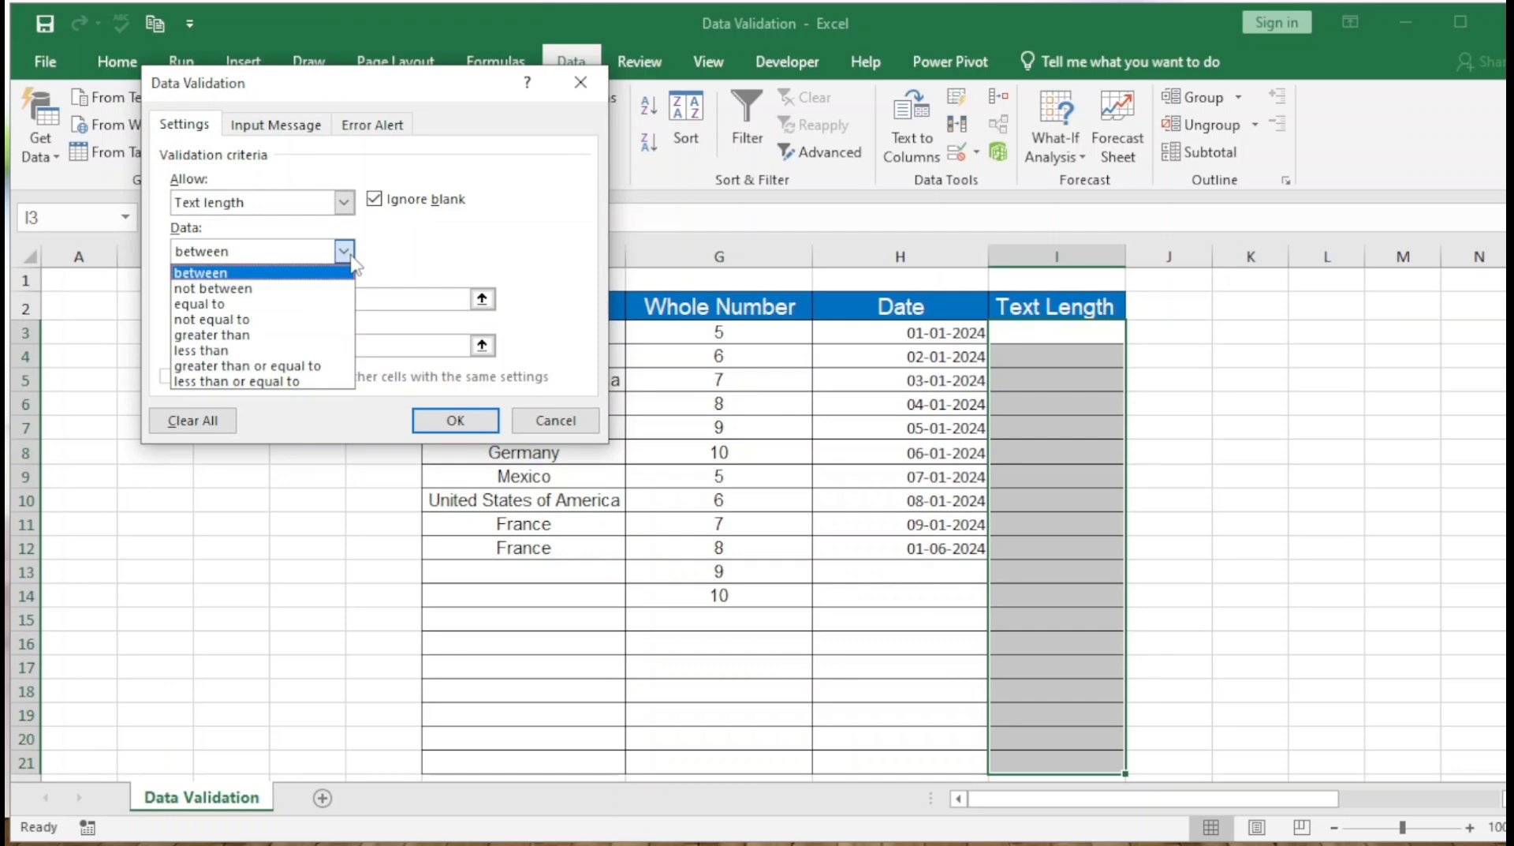
pyautogui.click(225, 351)
pyautogui.click(268, 299)
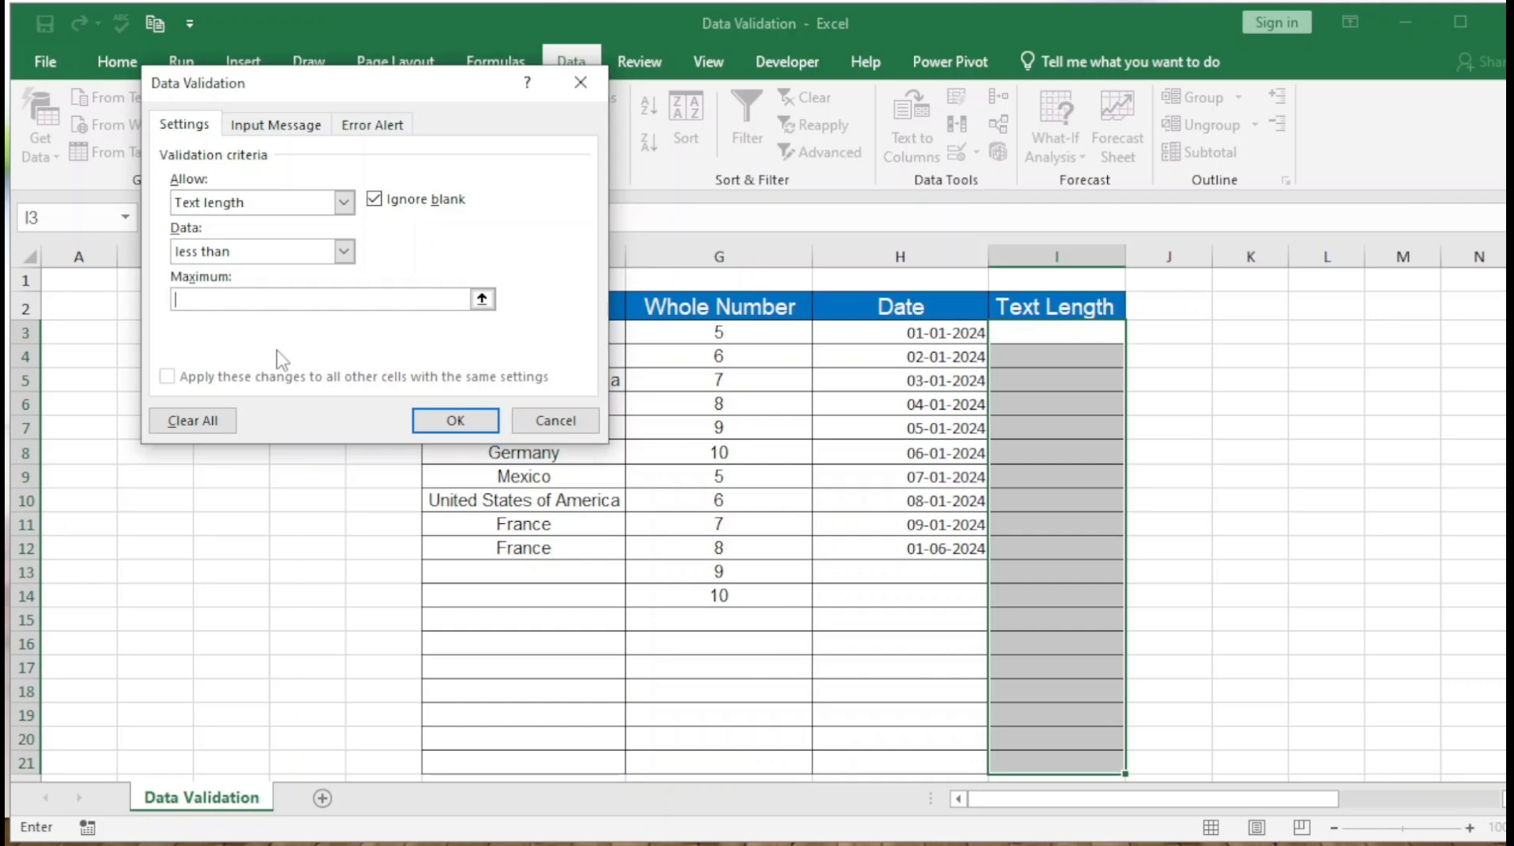
pyautogui.write('5')
pyautogui.click(455, 421)
# - Test the text length validation by trying to enter Text Length in cell I3, and cancel the entry
pyautogui.click(1024, 338)
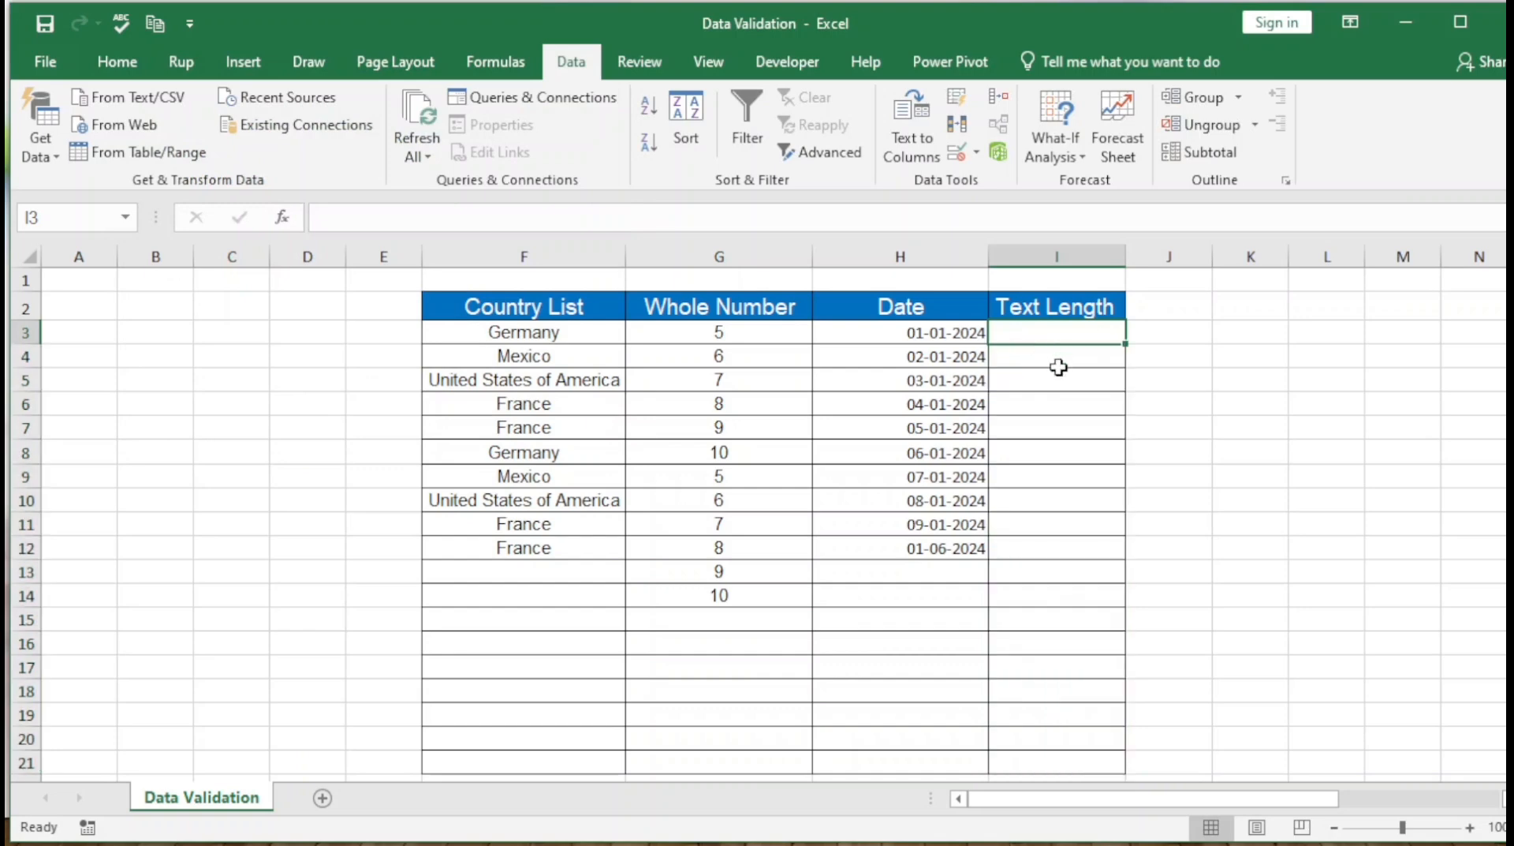
pyautogui.write('Test')
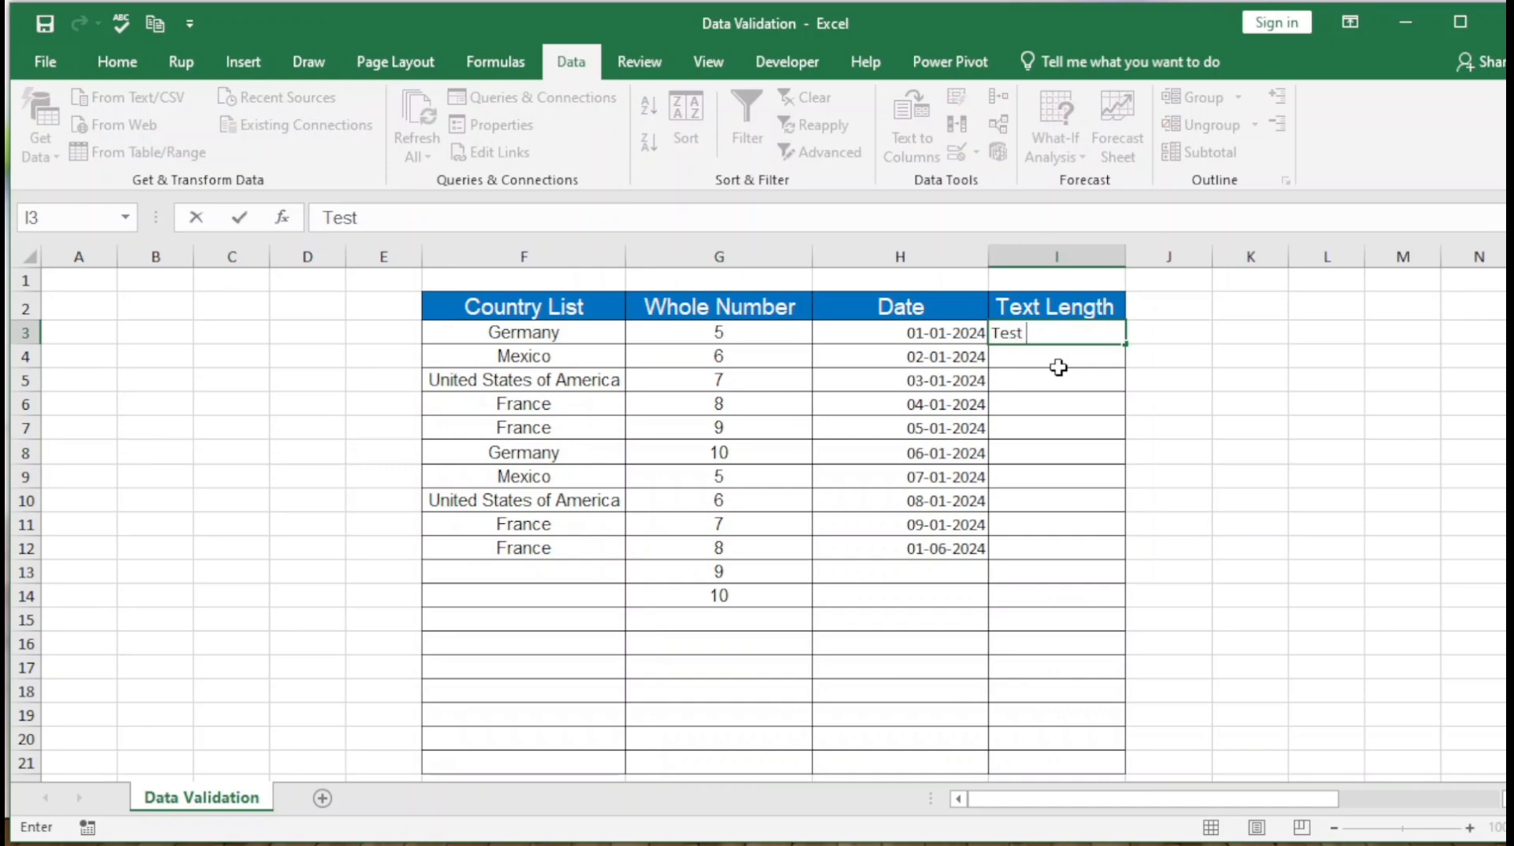
pyautogui.press('BackSpace')
pyautogui.press('BackSpace')
pyautogui.write('xt Lenght')
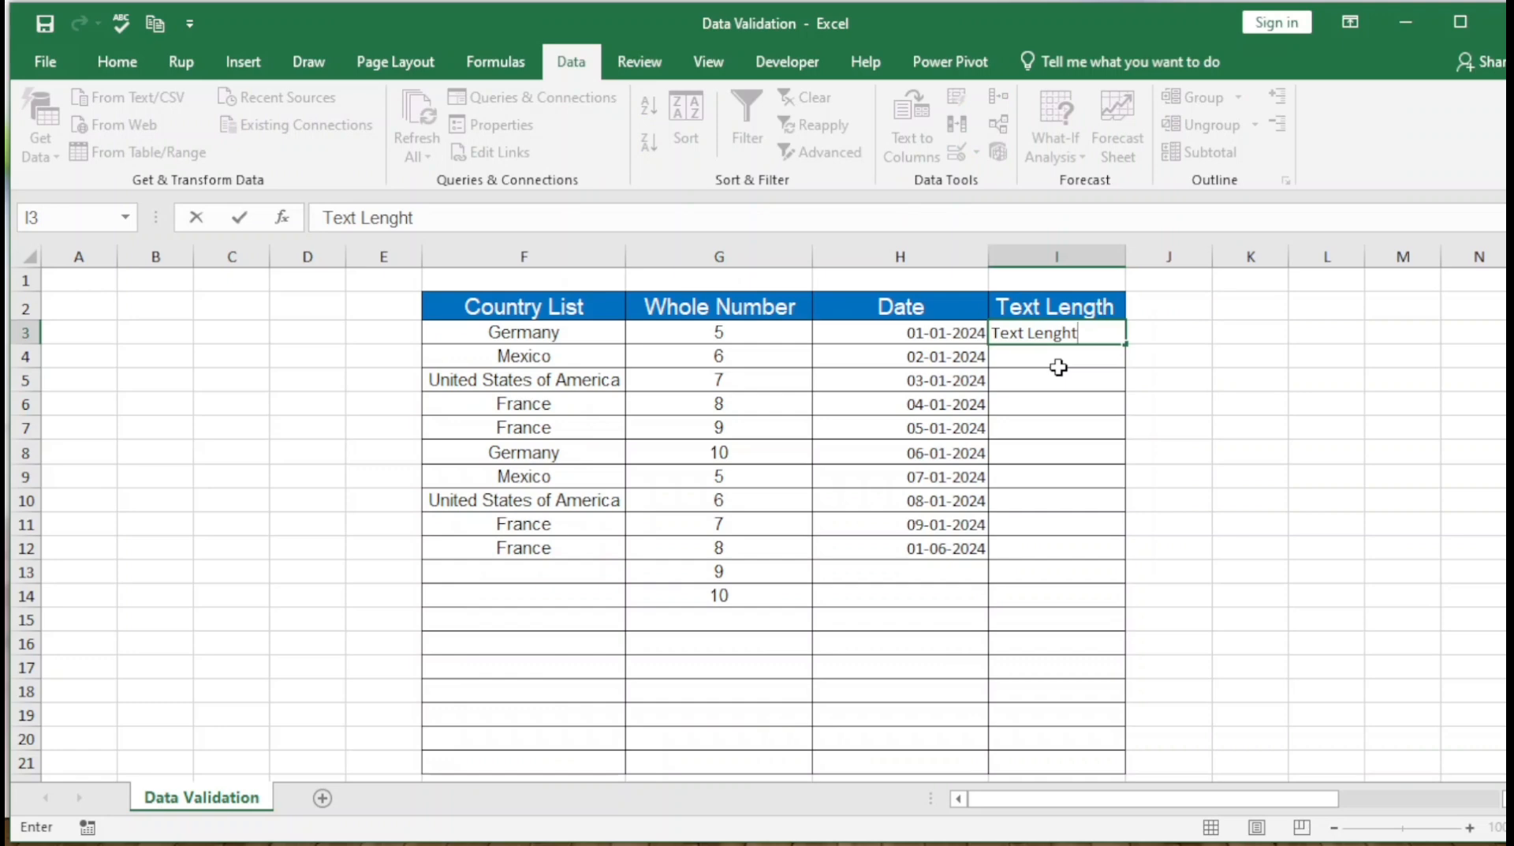
pyautogui.press('BackSpace')
pyautogui.press('BackSpace')
pyautogui.press('BackSpace')
pyautogui.write('gth')
pyautogui.press('Return')
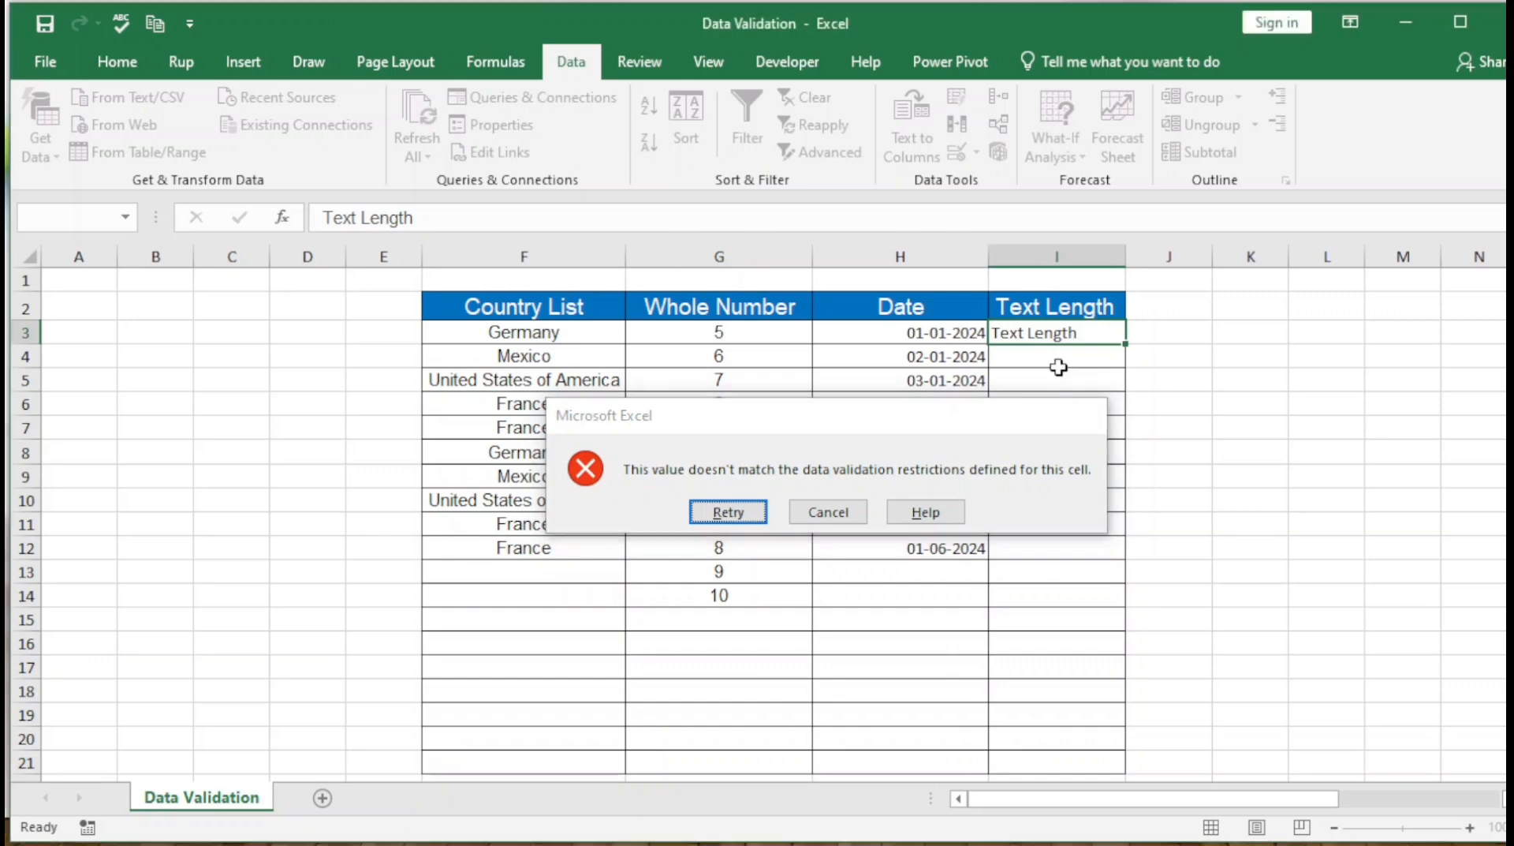
pyautogui.press('Escape')
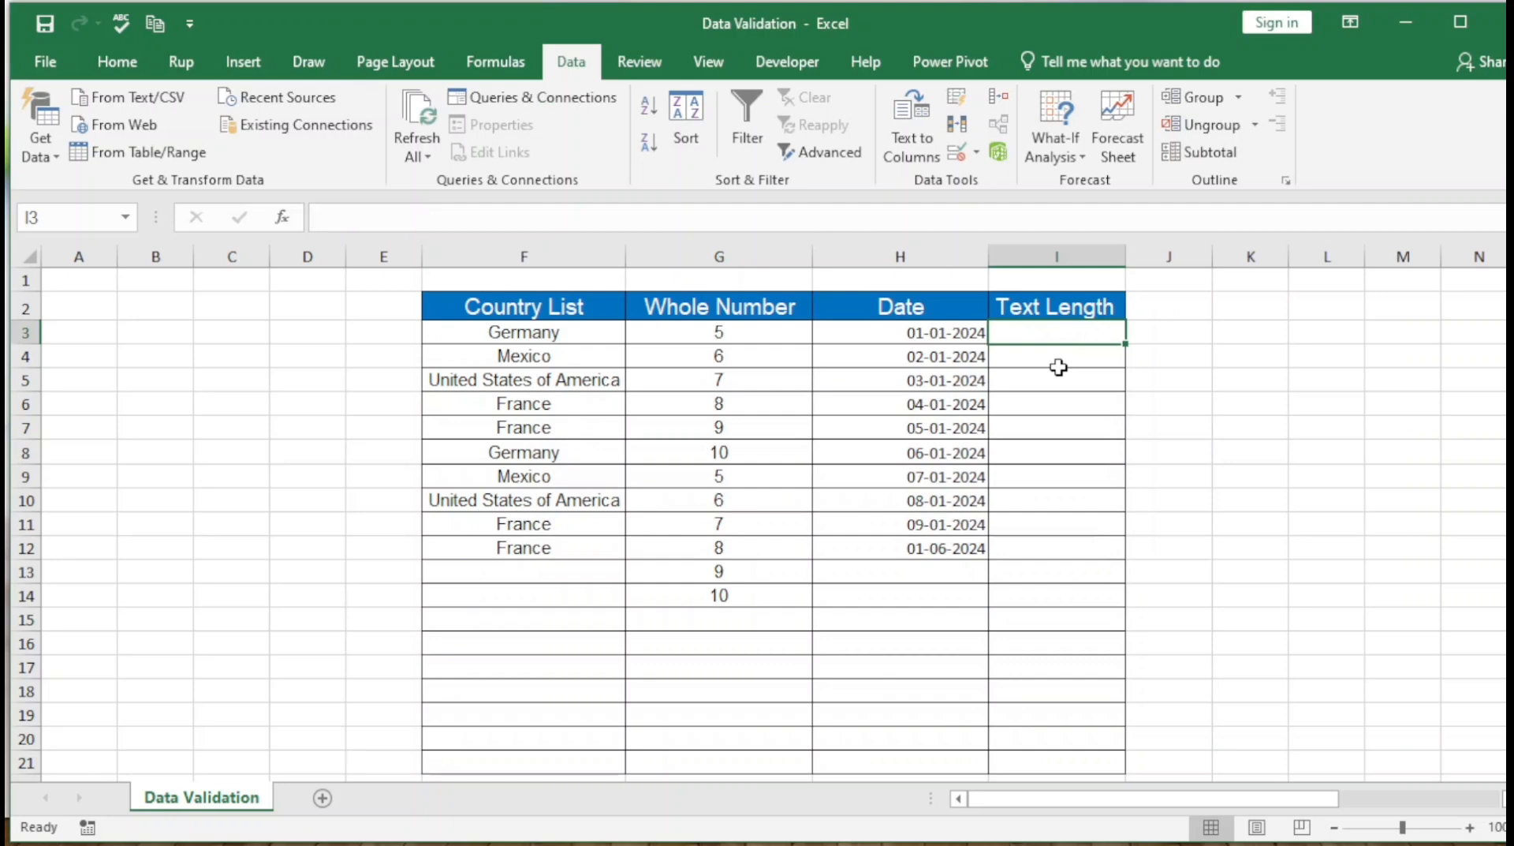
# - Enter a three-letter text in cell I3 to test the length rule, and undo the entry
pyautogui.write('Rup')
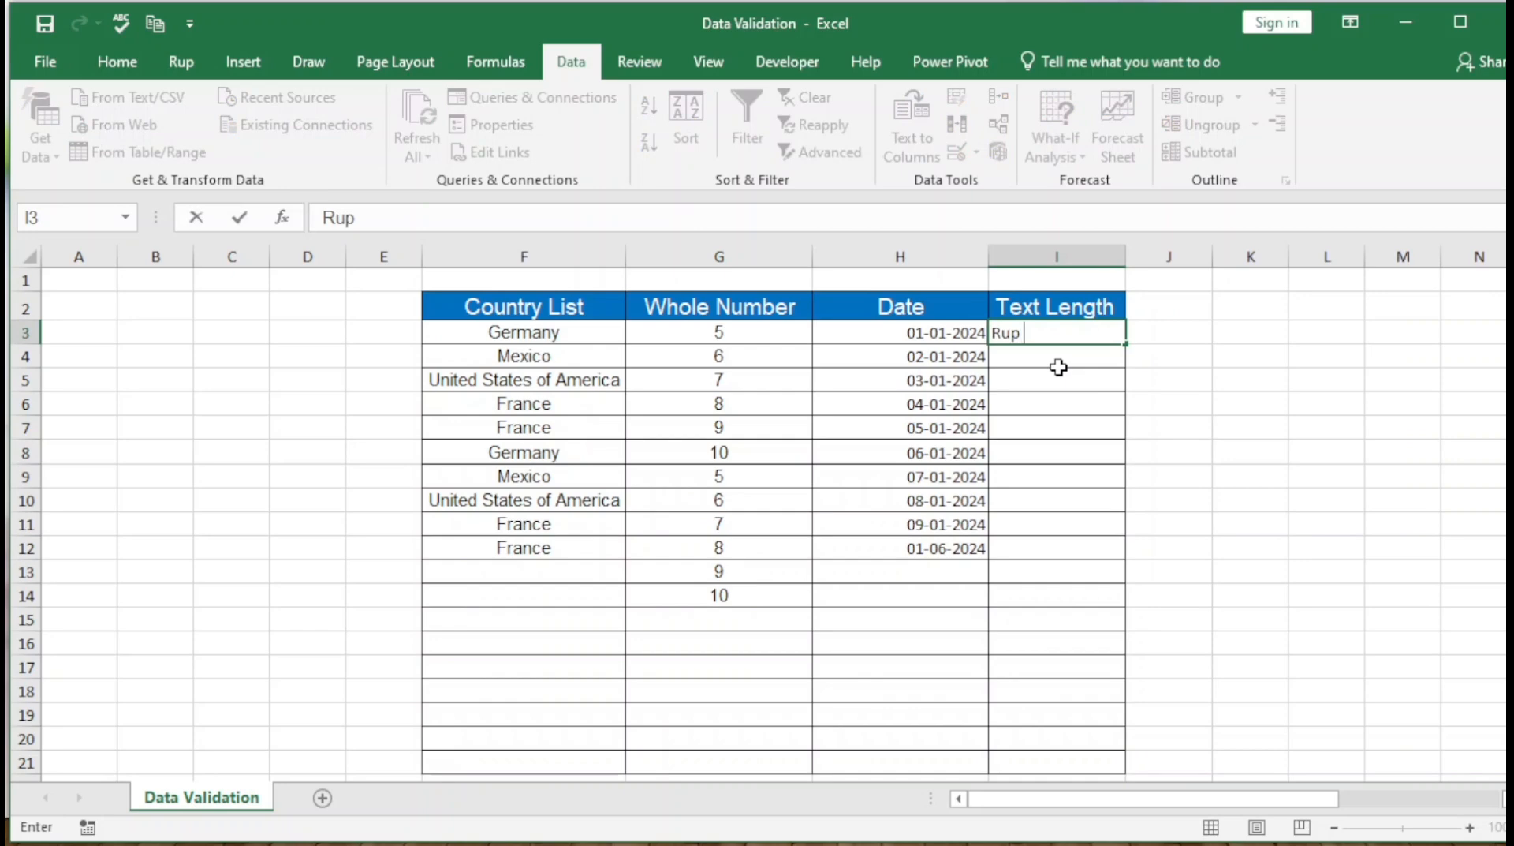
pyautogui.press('Return')
pyautogui.press('Up')
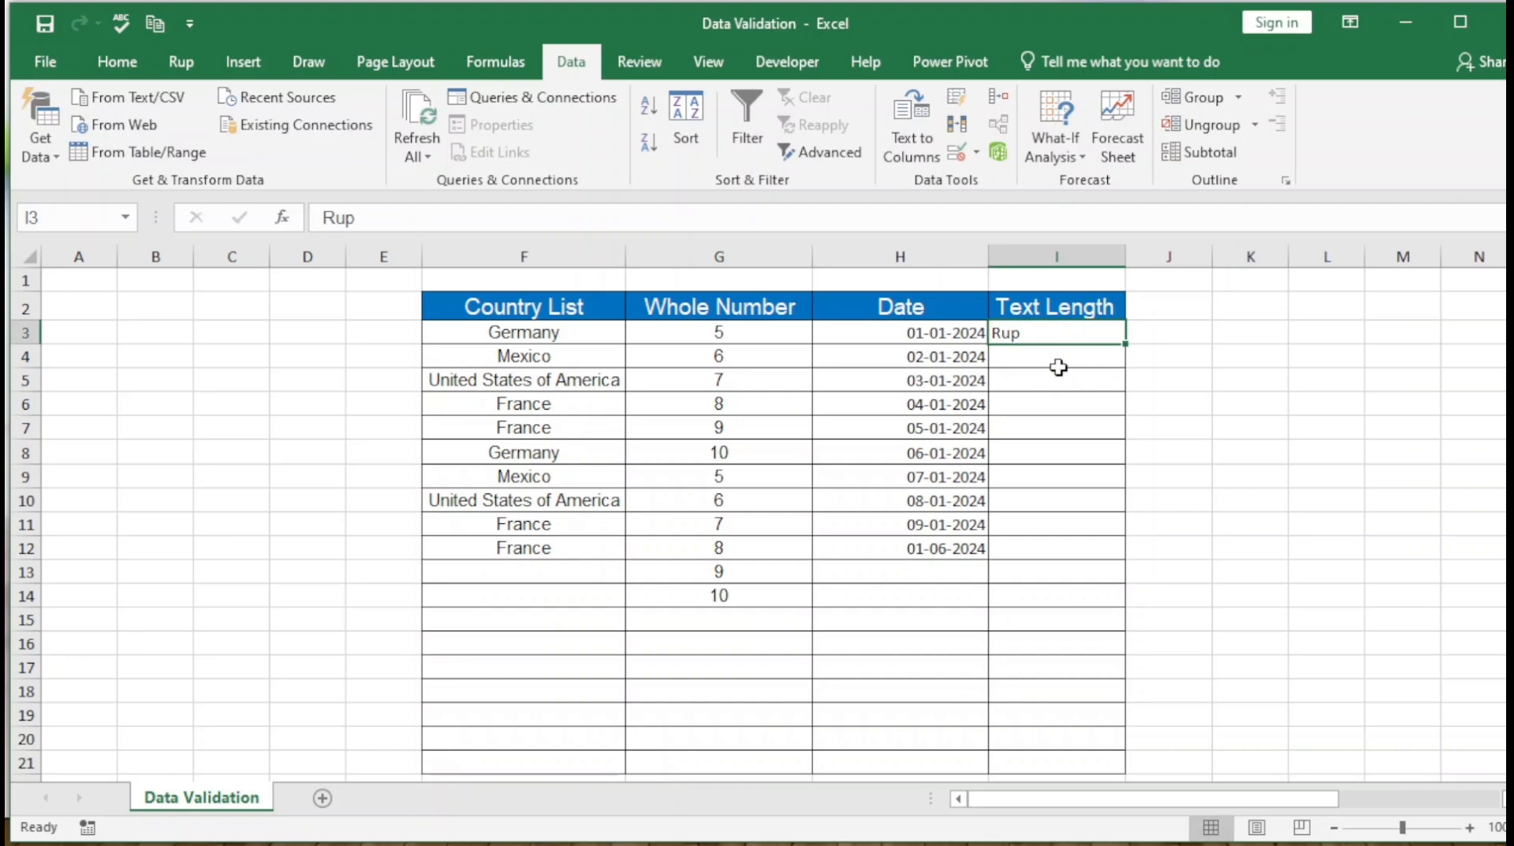
pyautogui.hotkey('ctrl', 'z')
# - Test the text length validation by trying to enter the word Length in cell I3, and cancel the entry
pyautogui.write('Le')
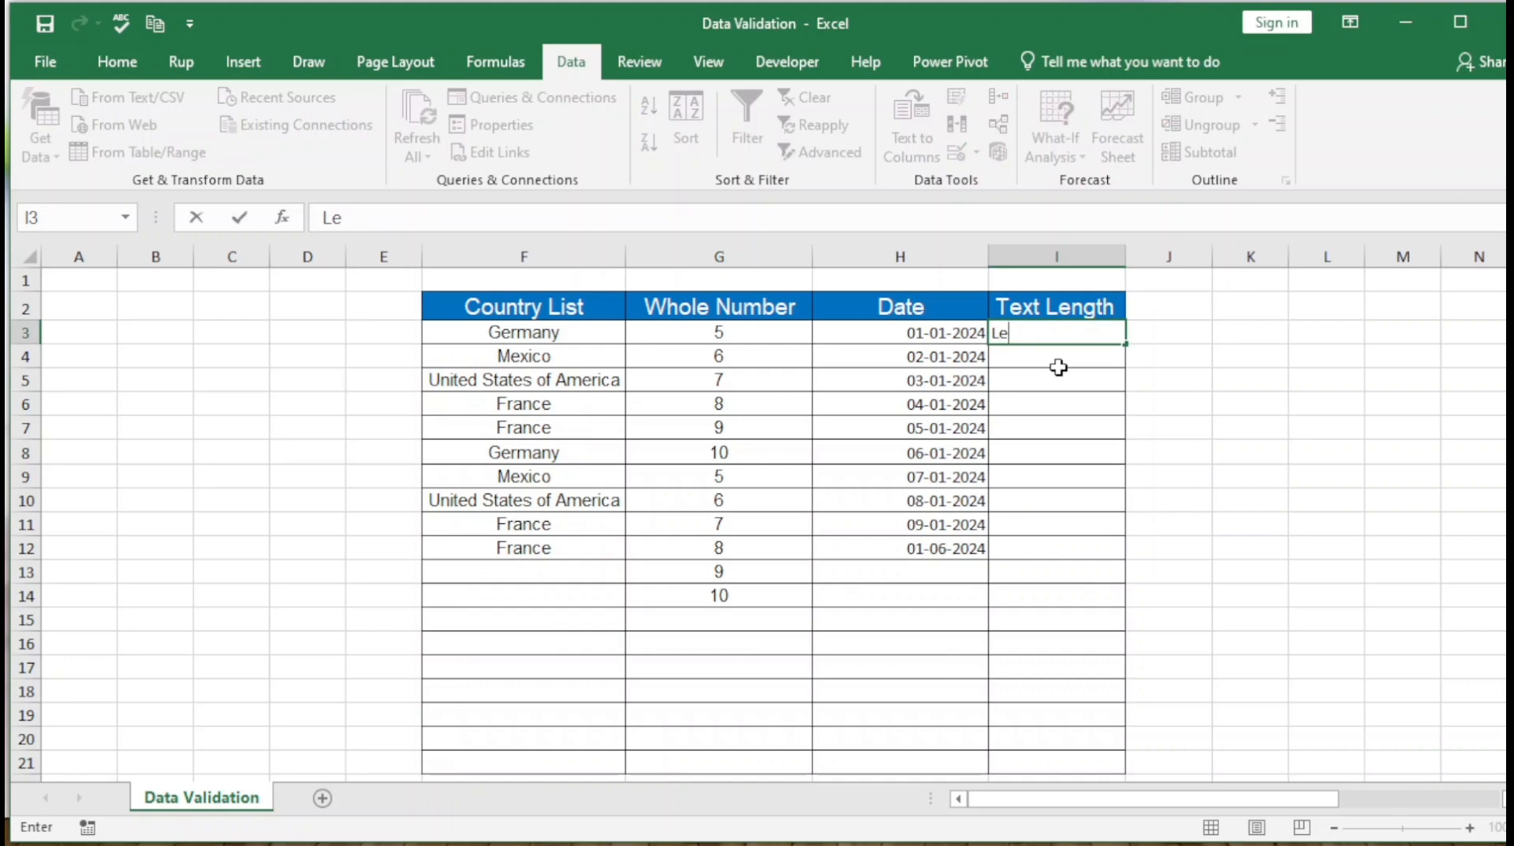
pyautogui.write('ngth')
pyautogui.press('Return')
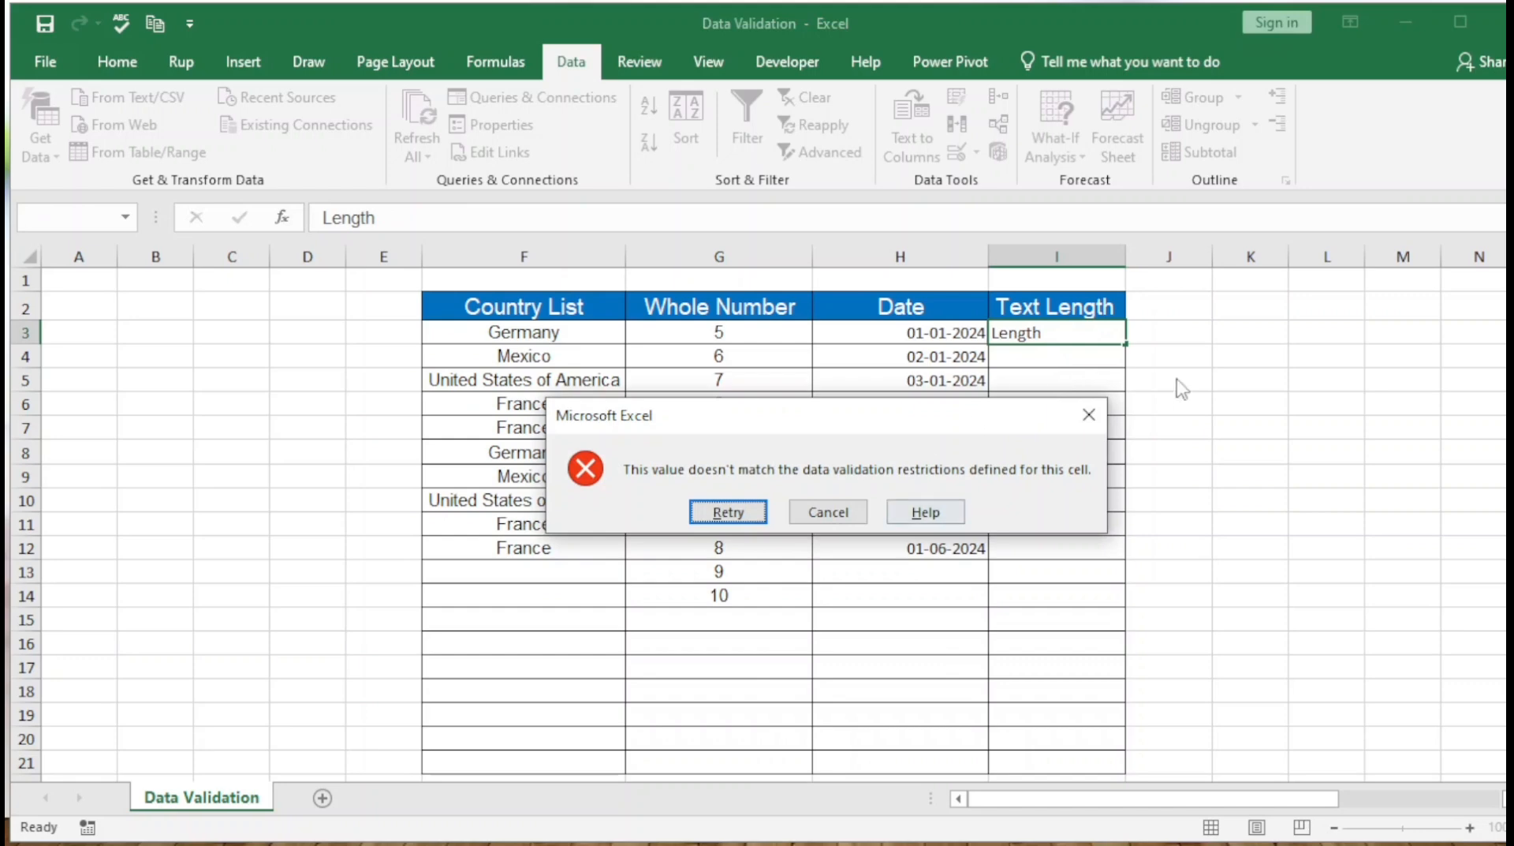
pyautogui.click(1089, 414)
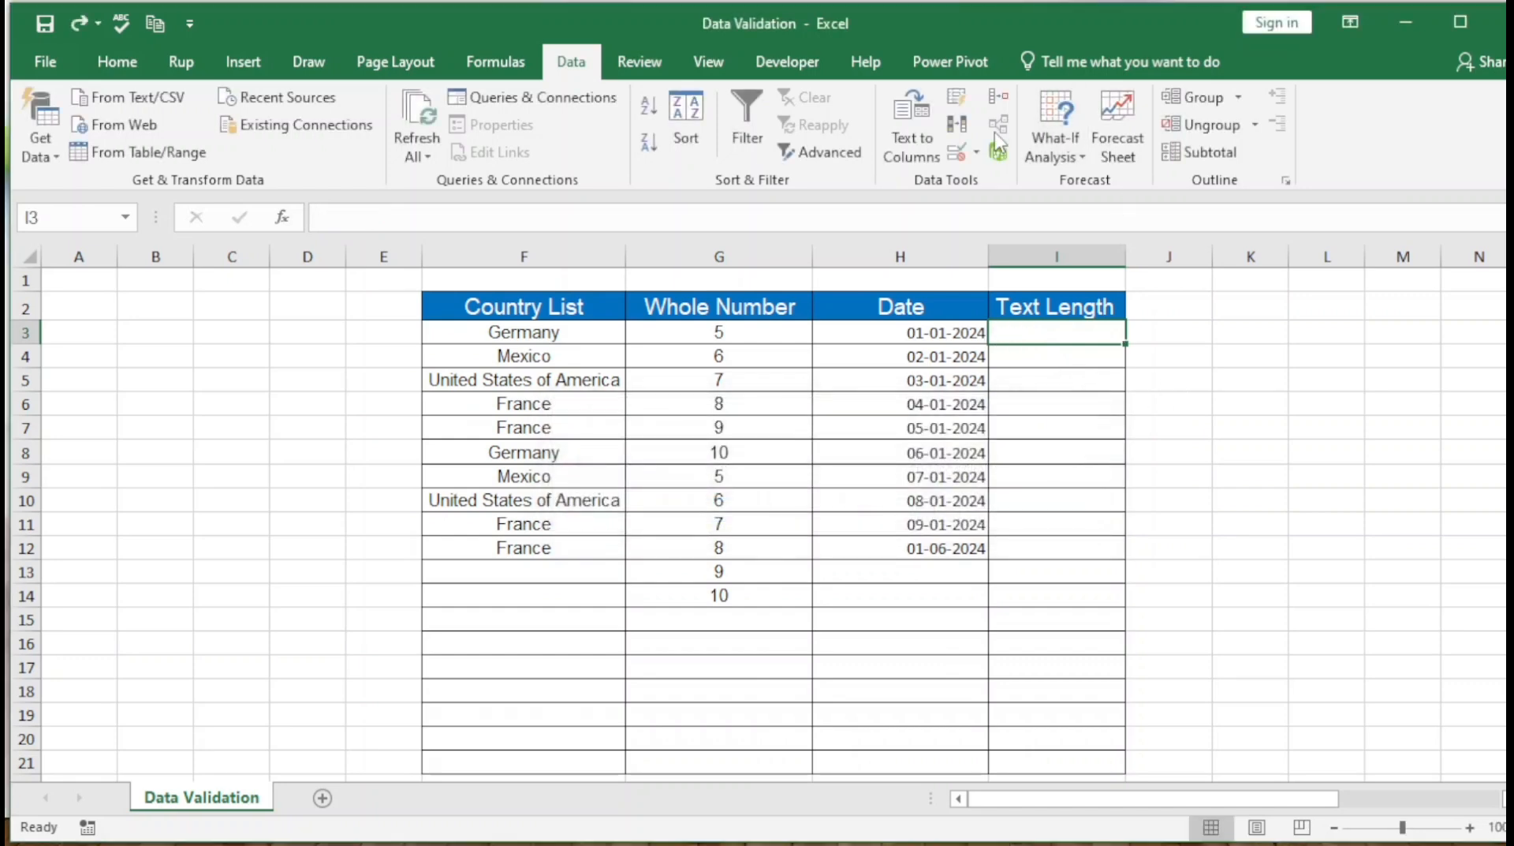
# - Edit the data validation rule of cell I3 to replace its maximum text length, and apply the change
pyautogui.click(976, 151)
pyautogui.click(997, 173)
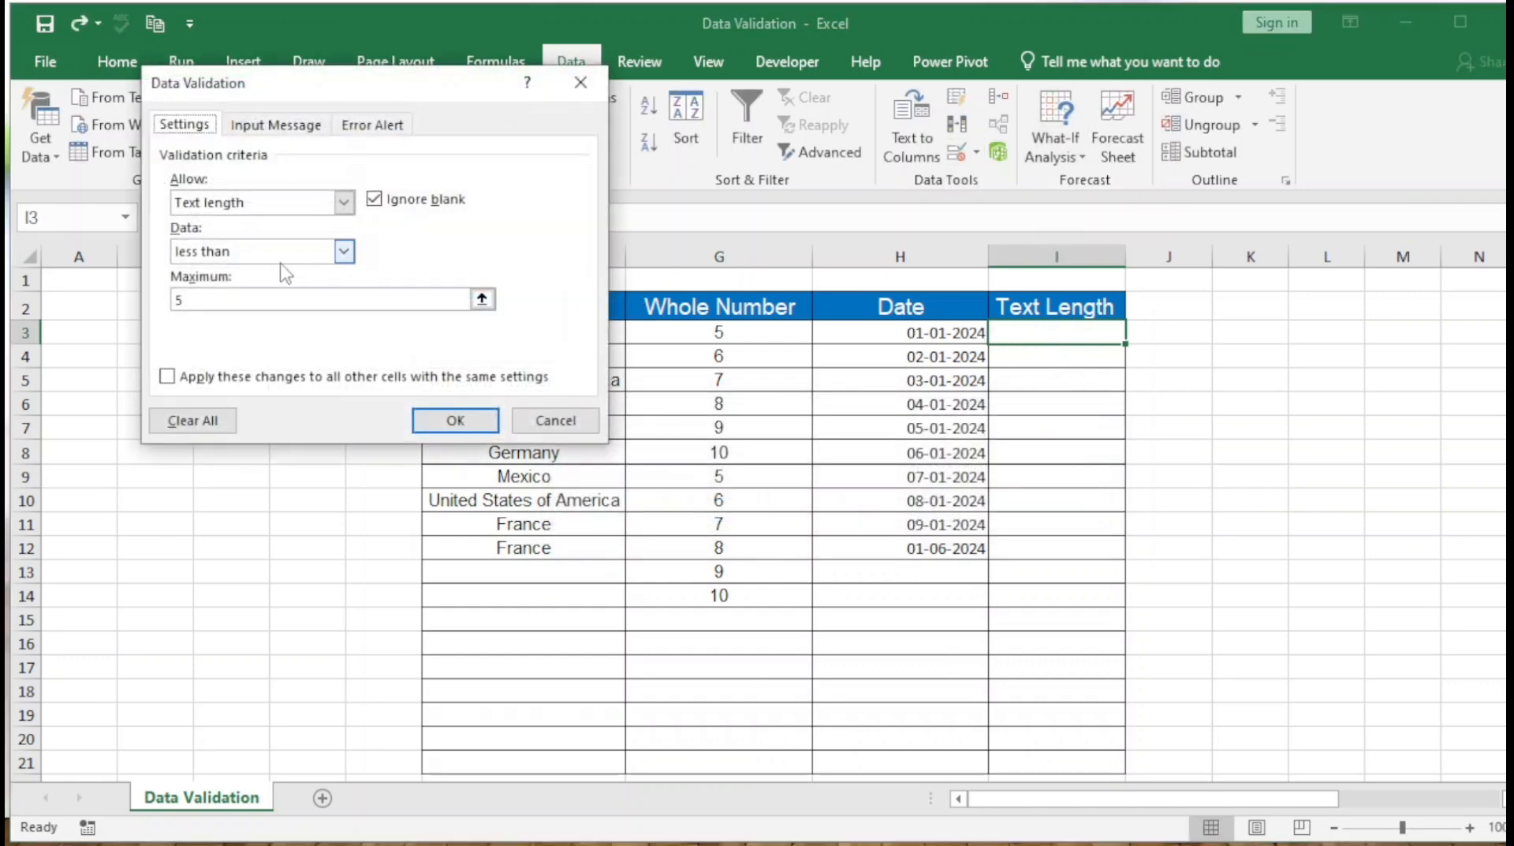
pyautogui.click(205, 299)
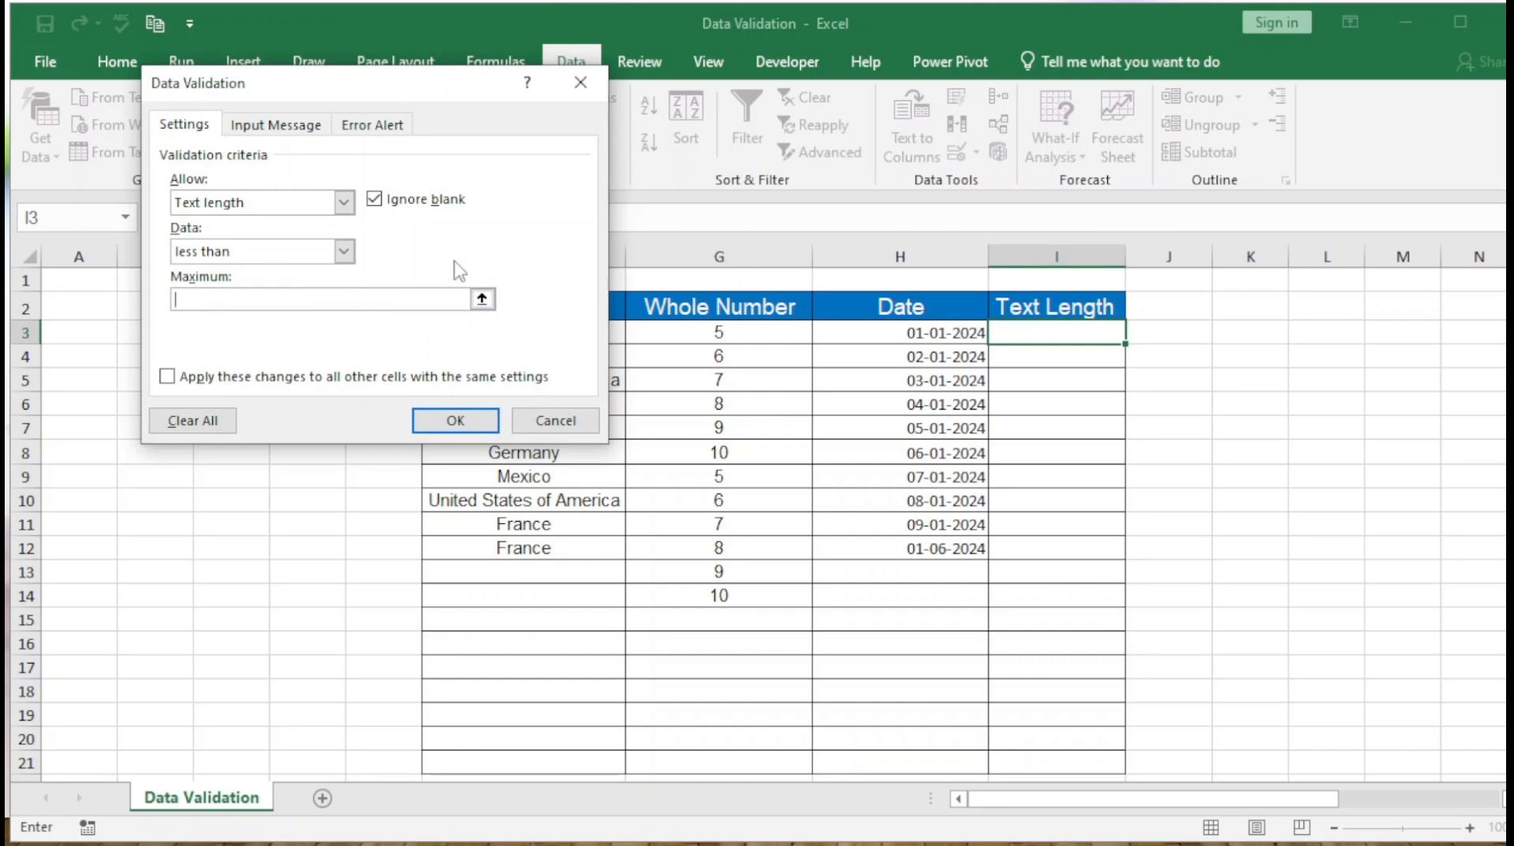
pyautogui.click(457, 418)
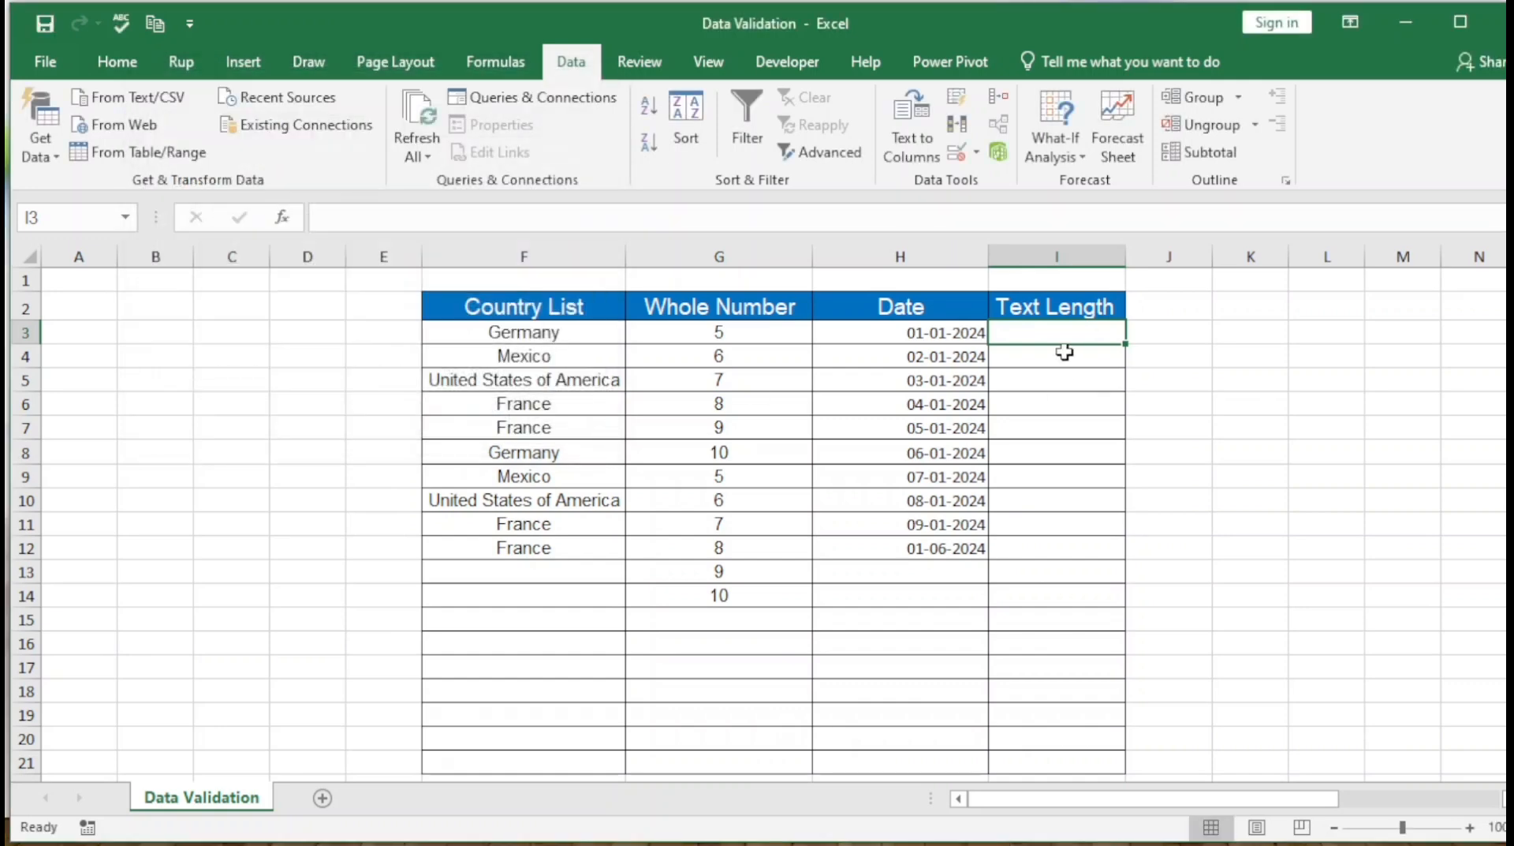
# - Test the new maximum text length by trying to enter the word Length in cell I3, and cancel the entry
pyautogui.write('Len')
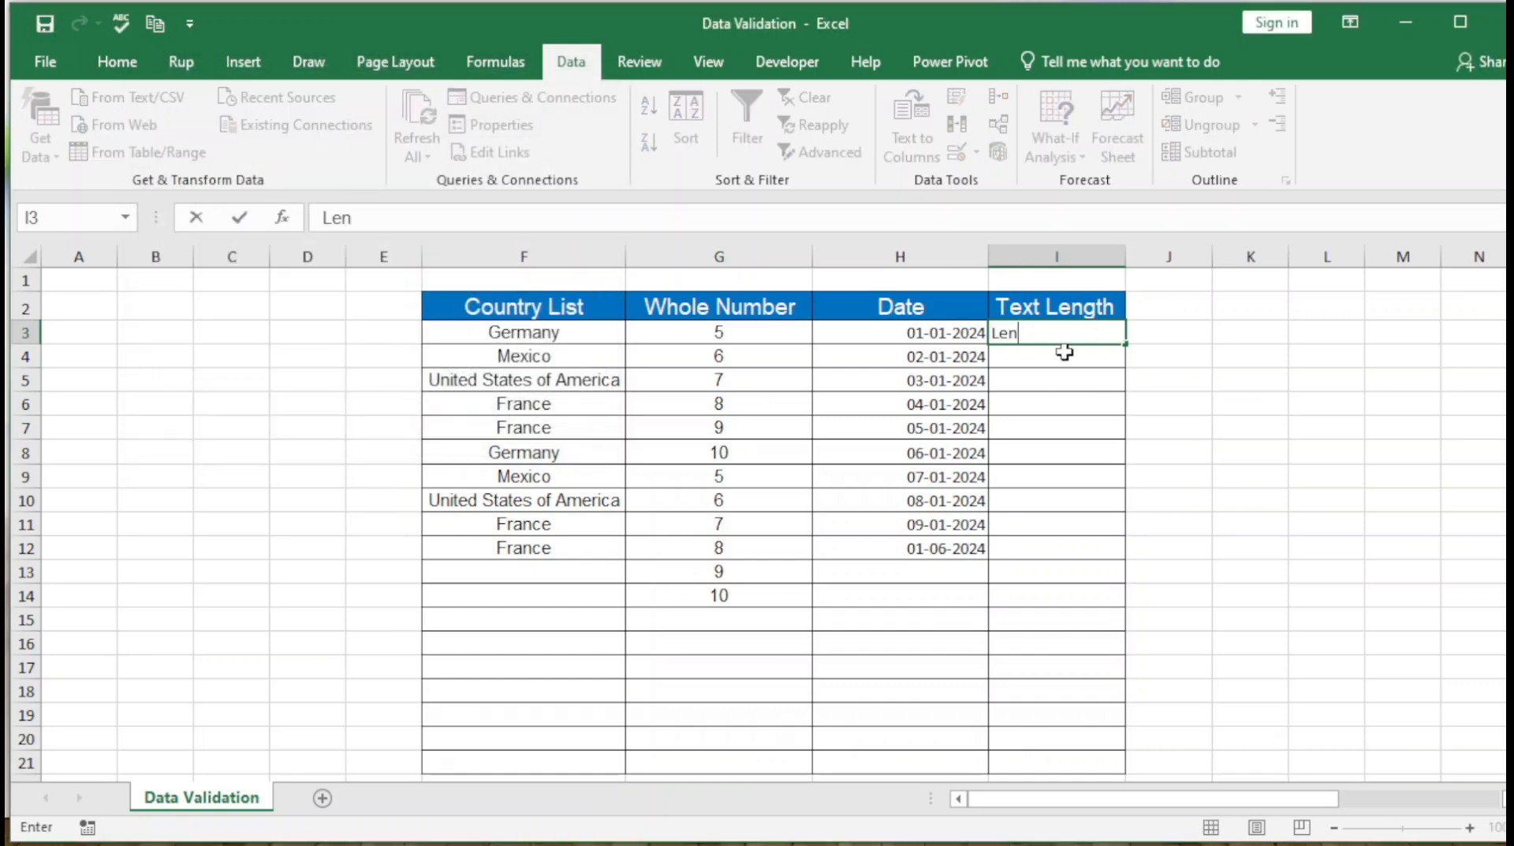
pyautogui.write('gth')
pyautogui.press('Return')
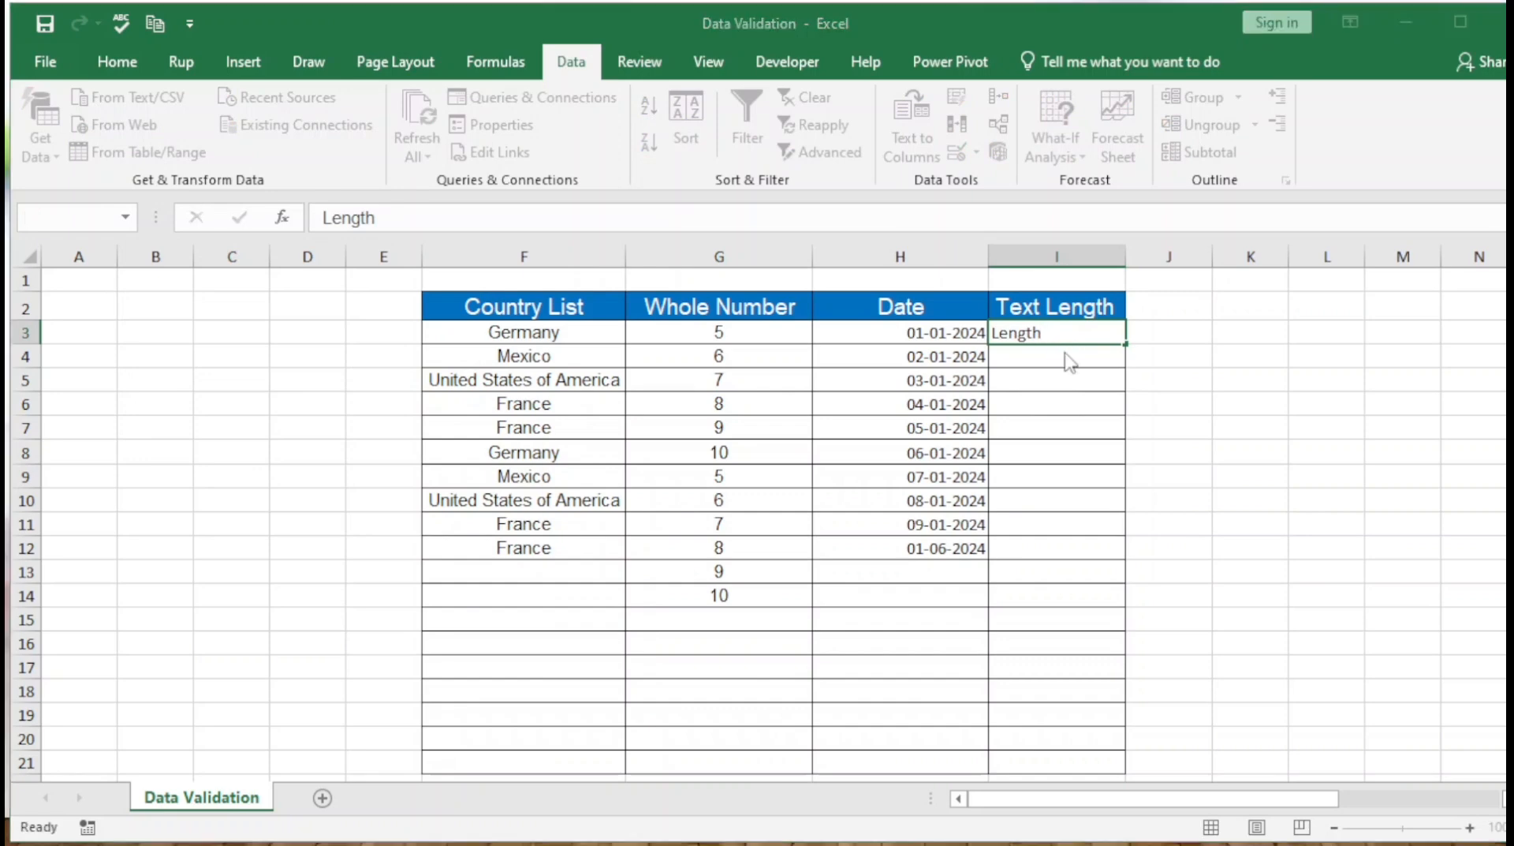
pyautogui.press('Return')
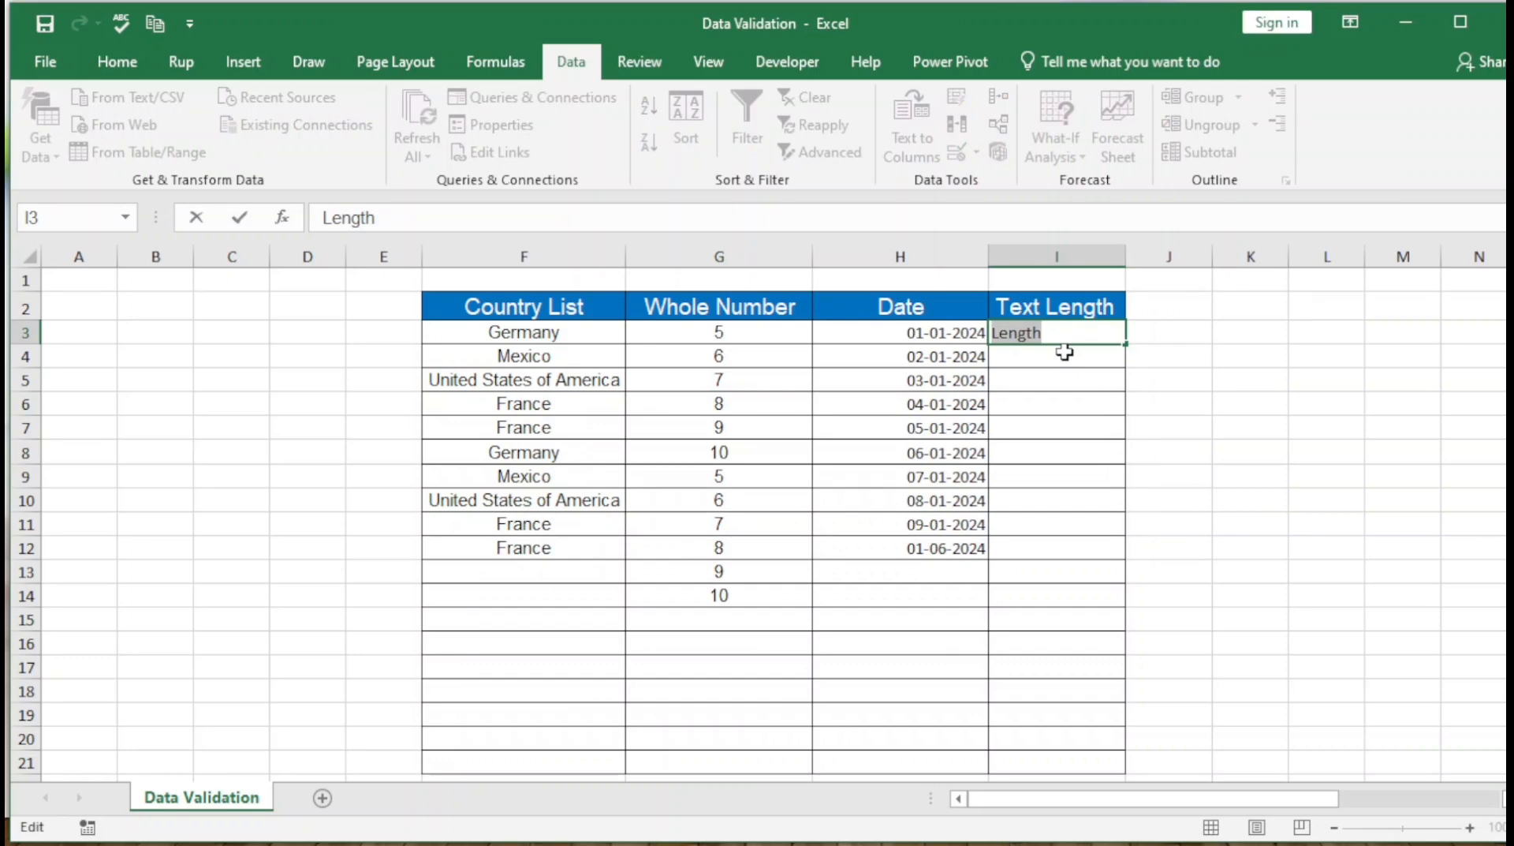
pyautogui.press('Escape')
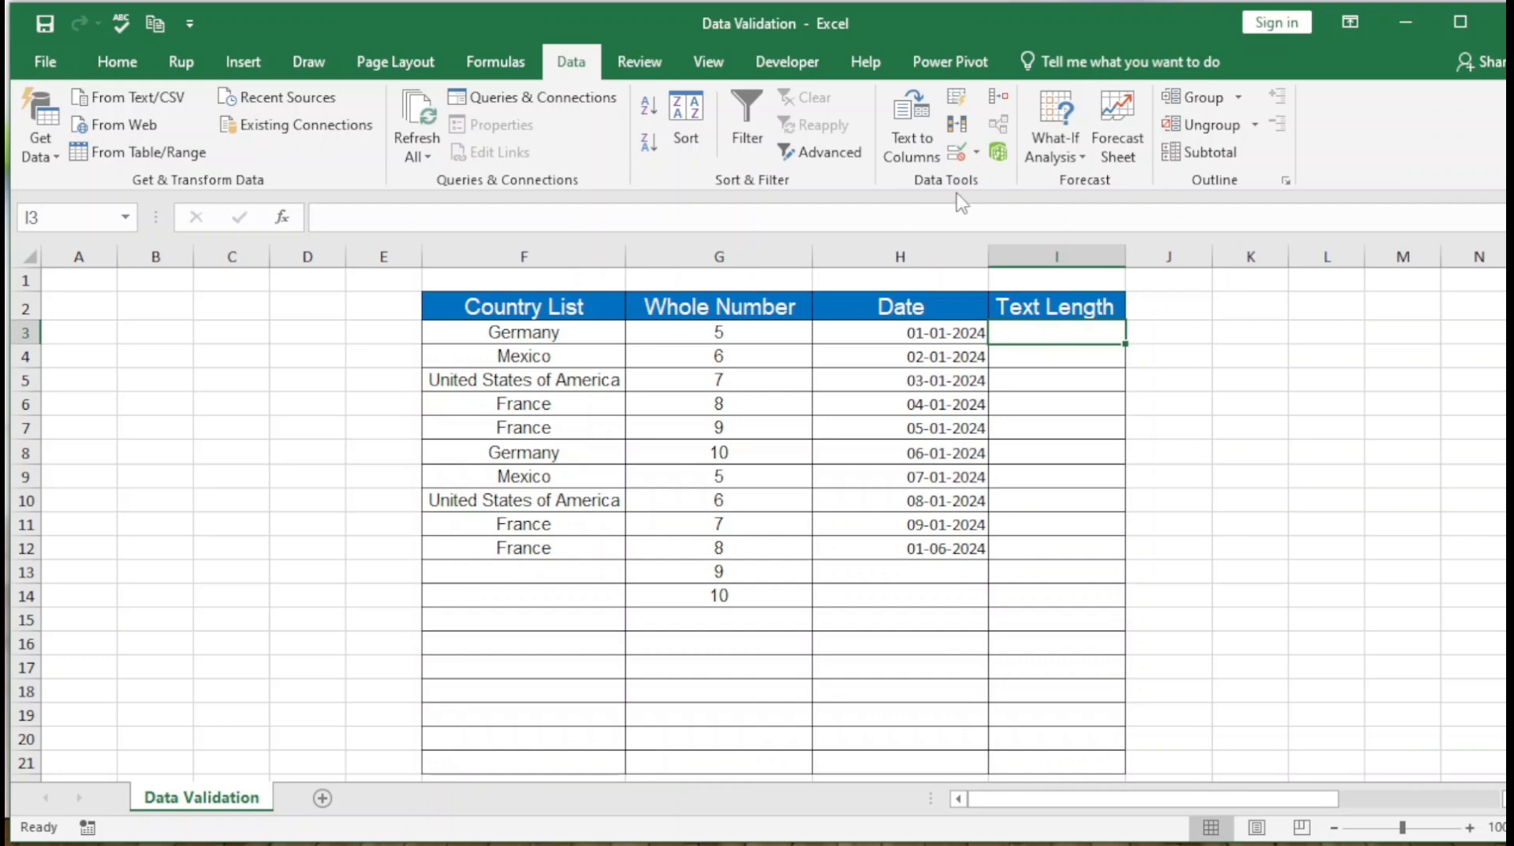
# - Set the maximum text length in the data validation rule of cell I3 to 7 and apply the change
pyautogui.click(976, 151)
pyautogui.click(992, 183)
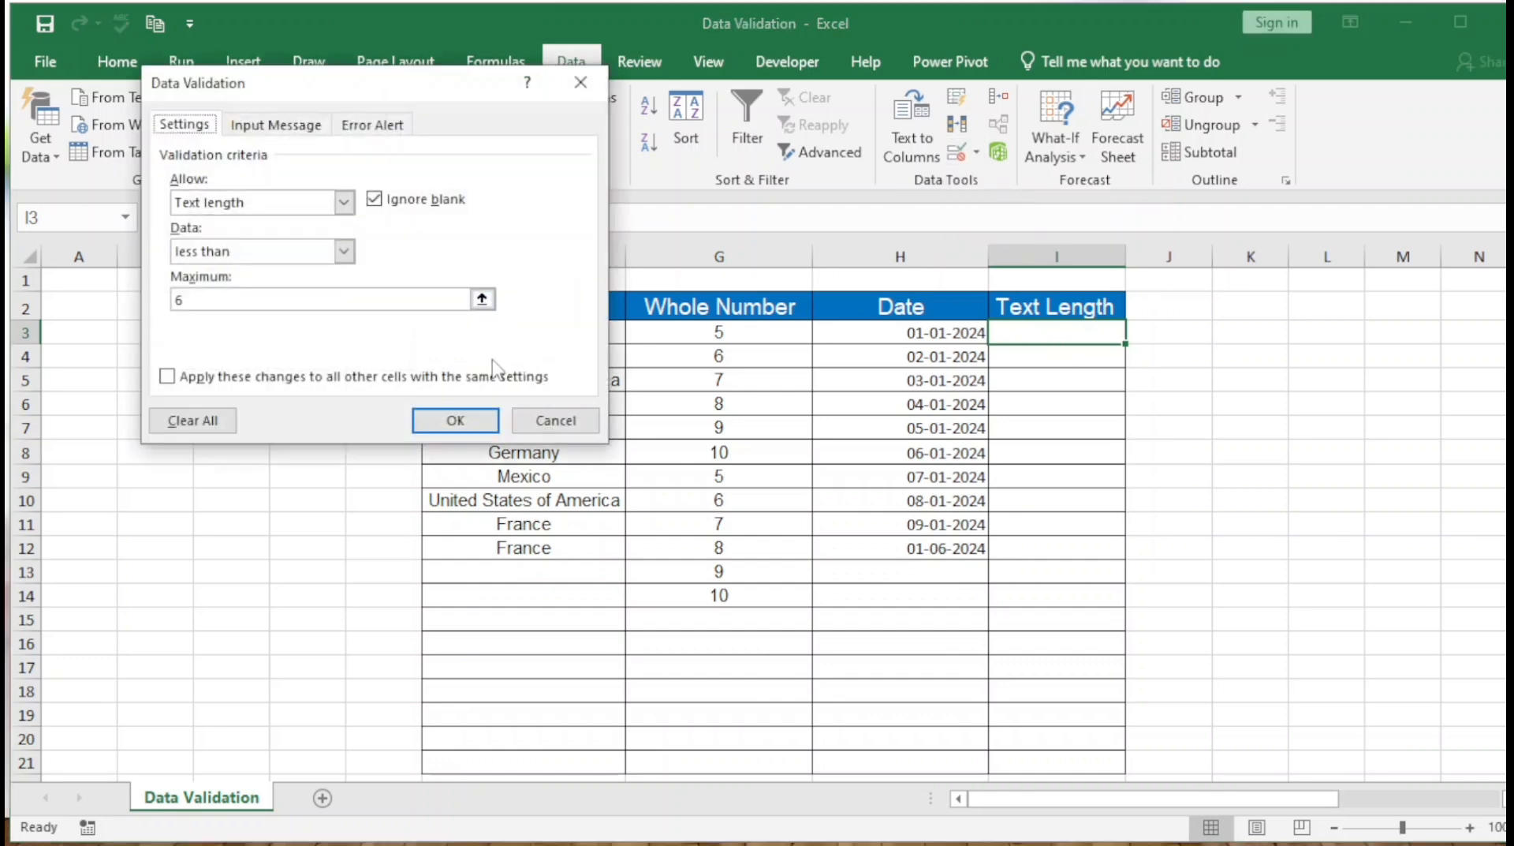
pyautogui.click(210, 298)
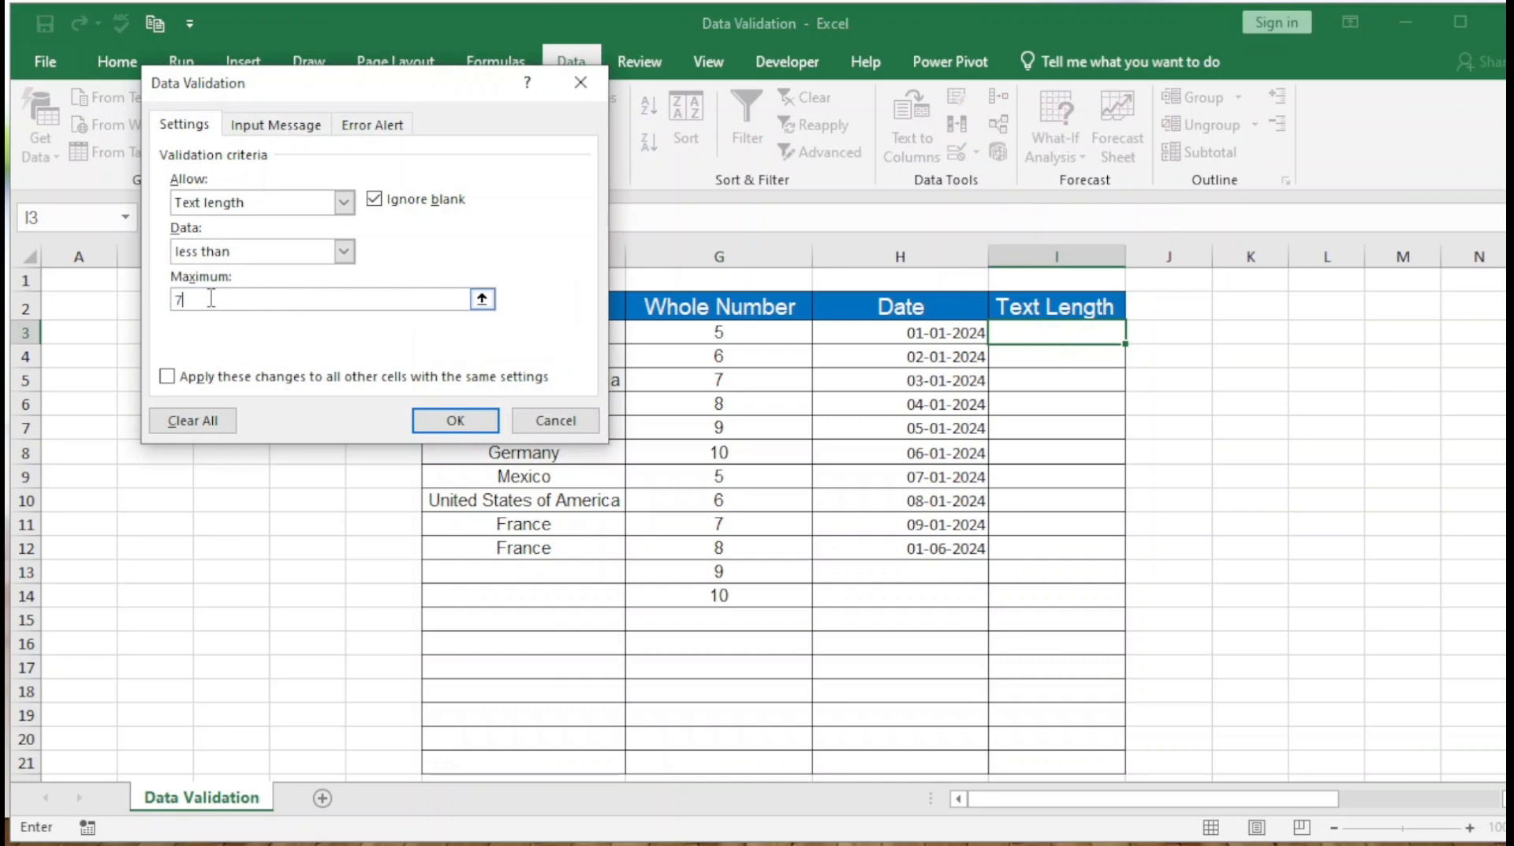
pyautogui.press('Return')
# - Enter the word Length in cell I3 and reselect that cell
pyautogui.write('Leng')
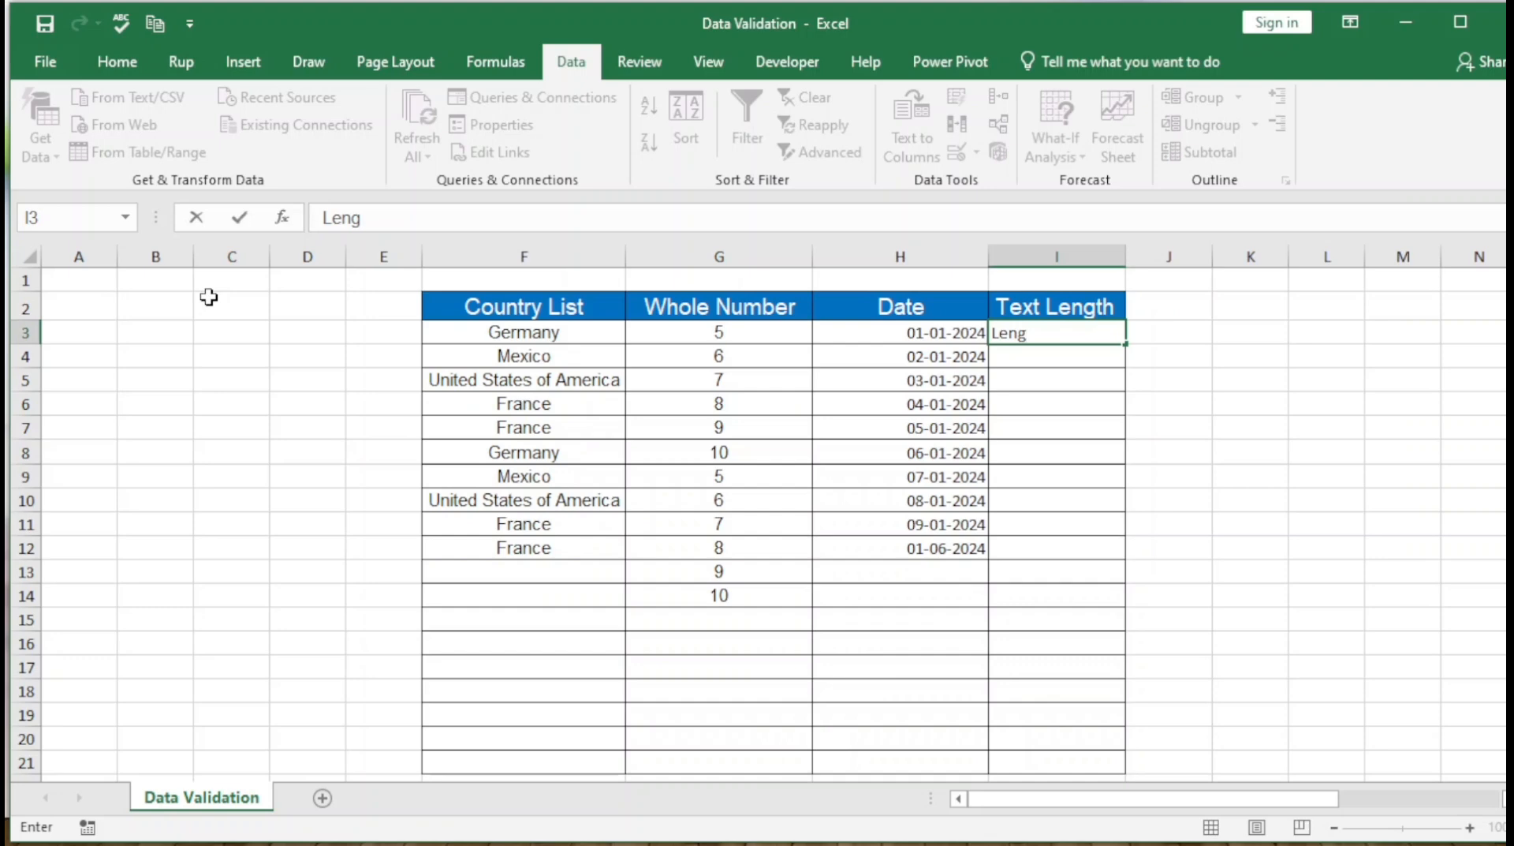
pyautogui.write('th')
pyautogui.press('Return')
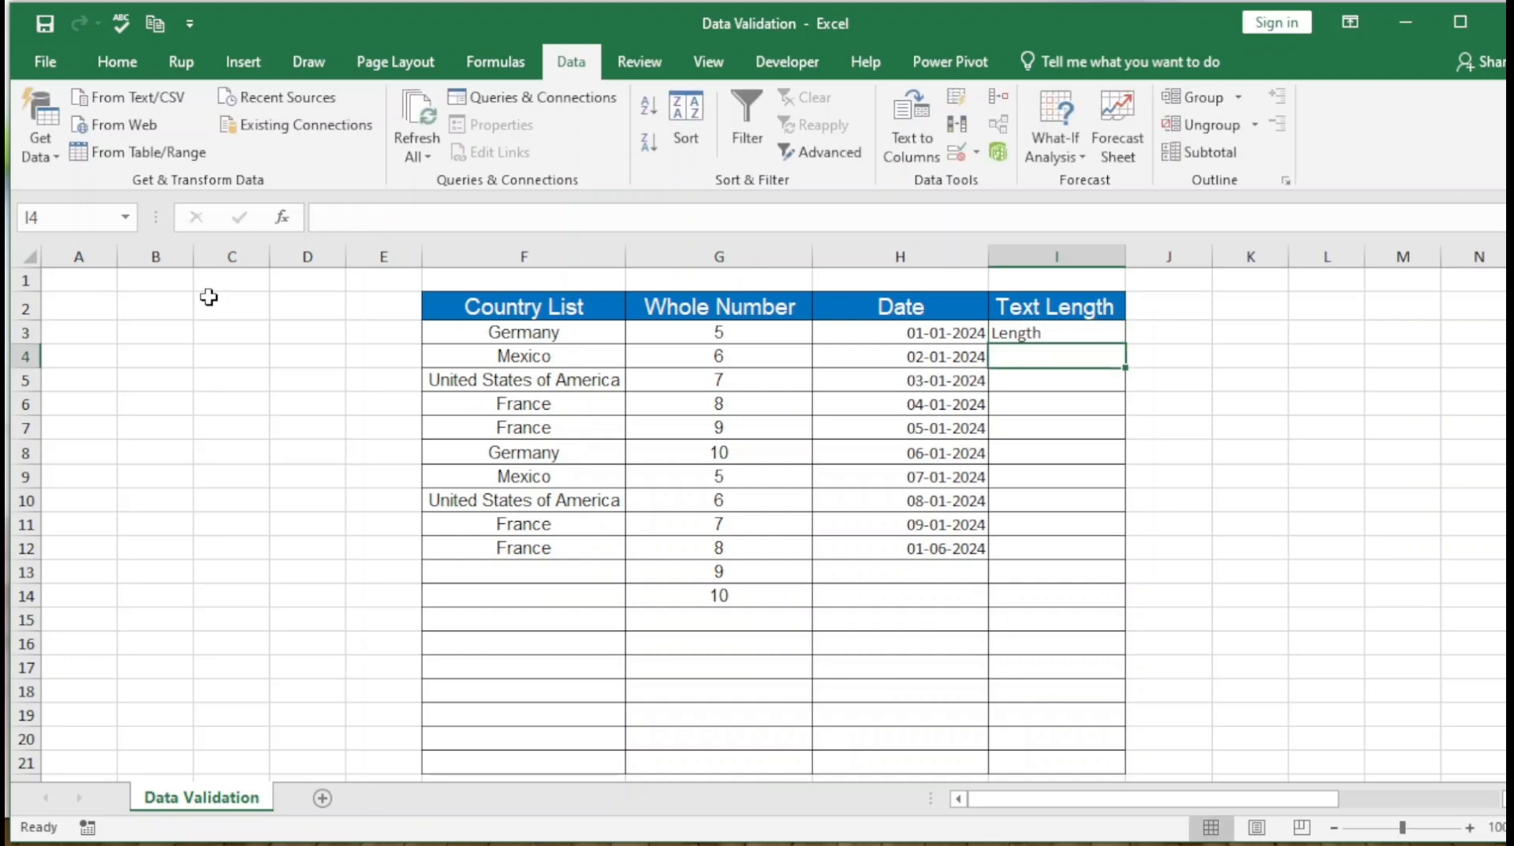
pyautogui.press('Up')
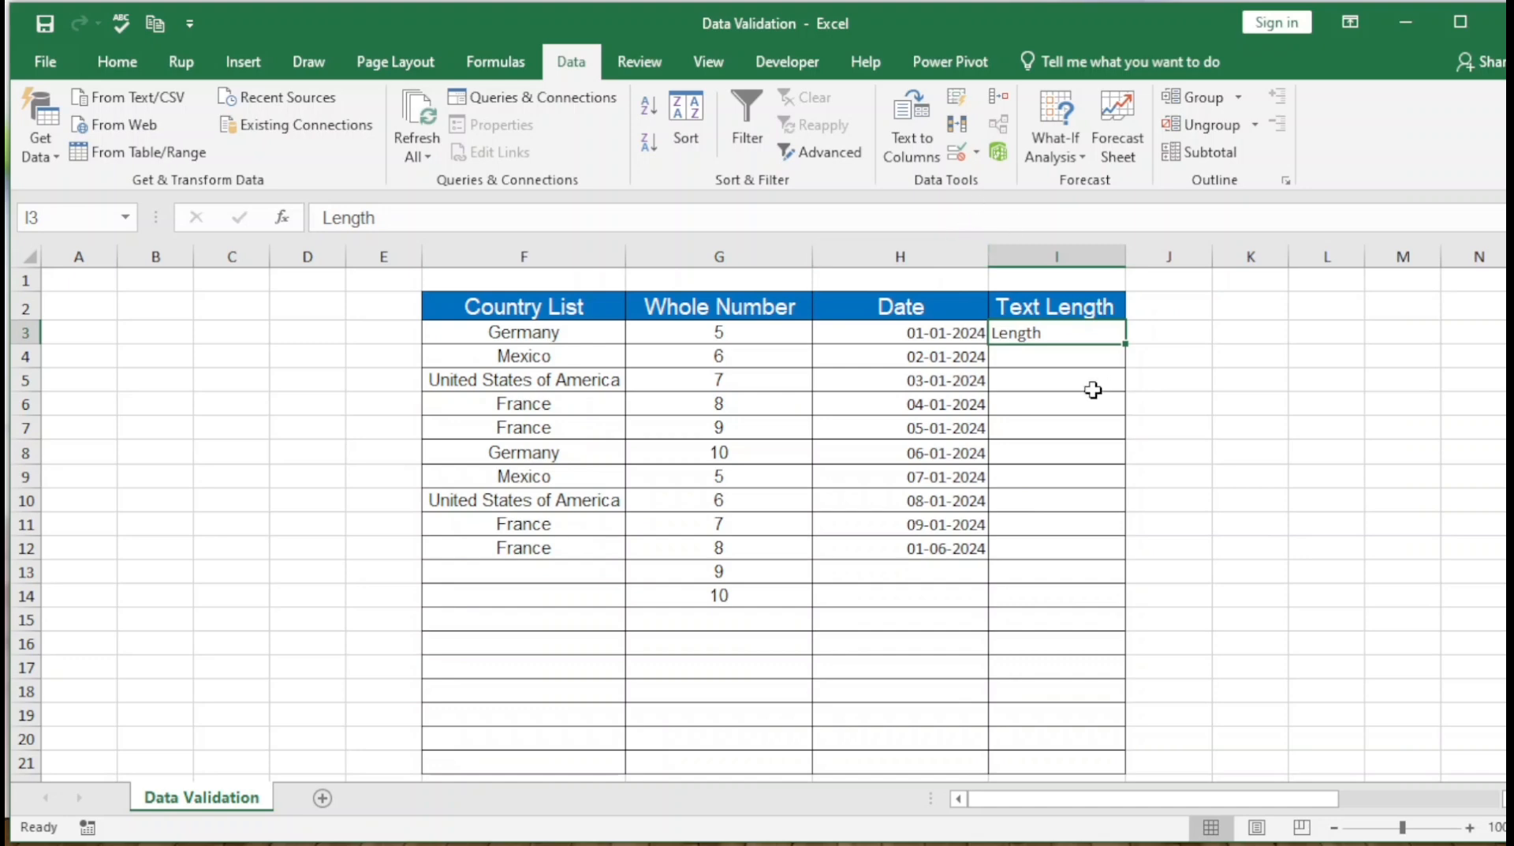
# - Open the data validation settings of the Country List header cell and review its allowed types, error alert and input message options
pyautogui.click(491, 298)
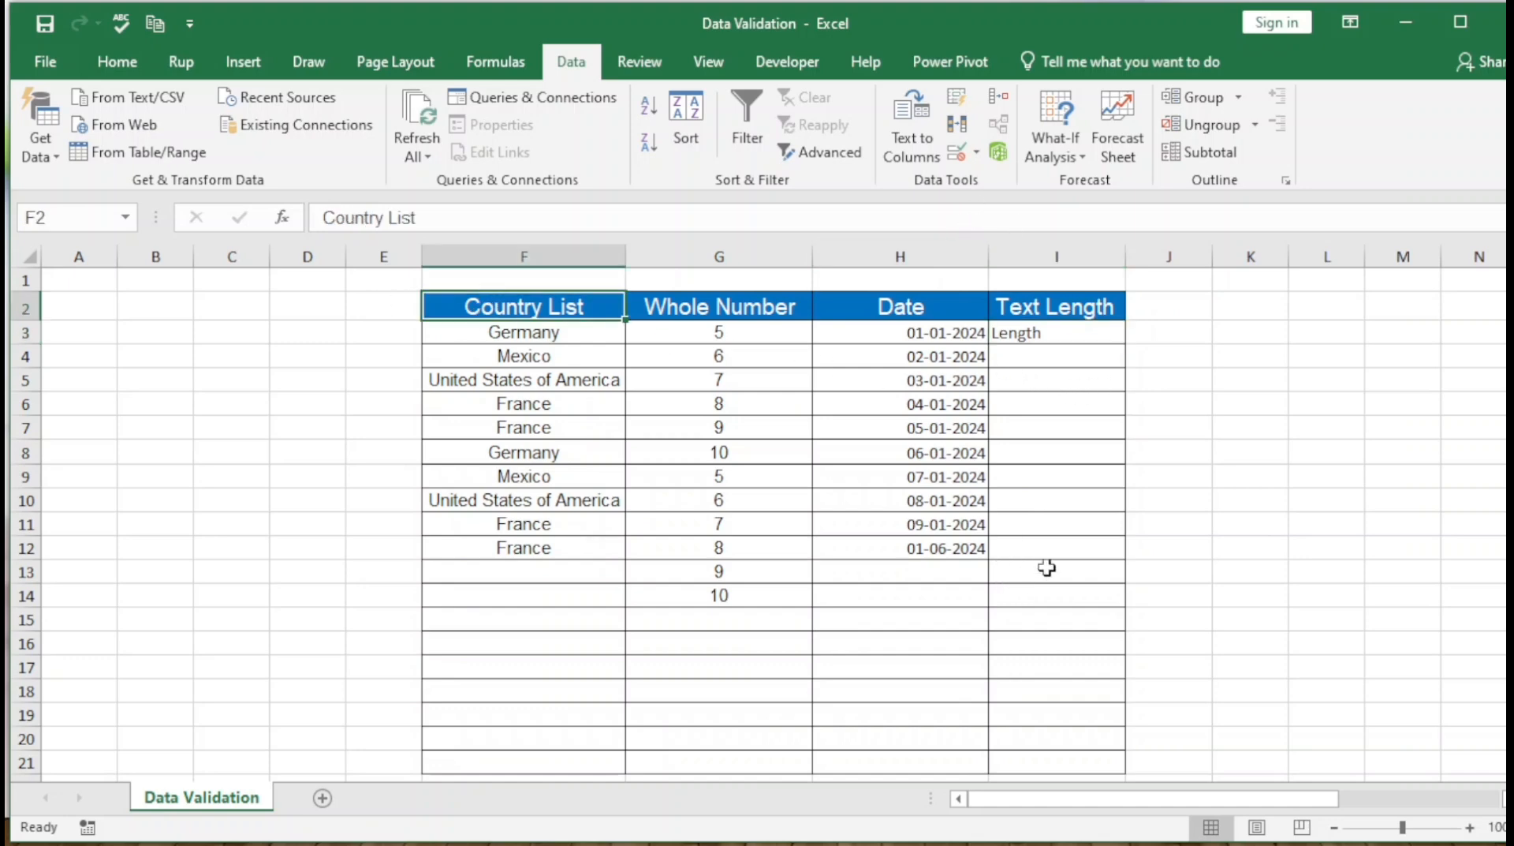
pyautogui.click(977, 152)
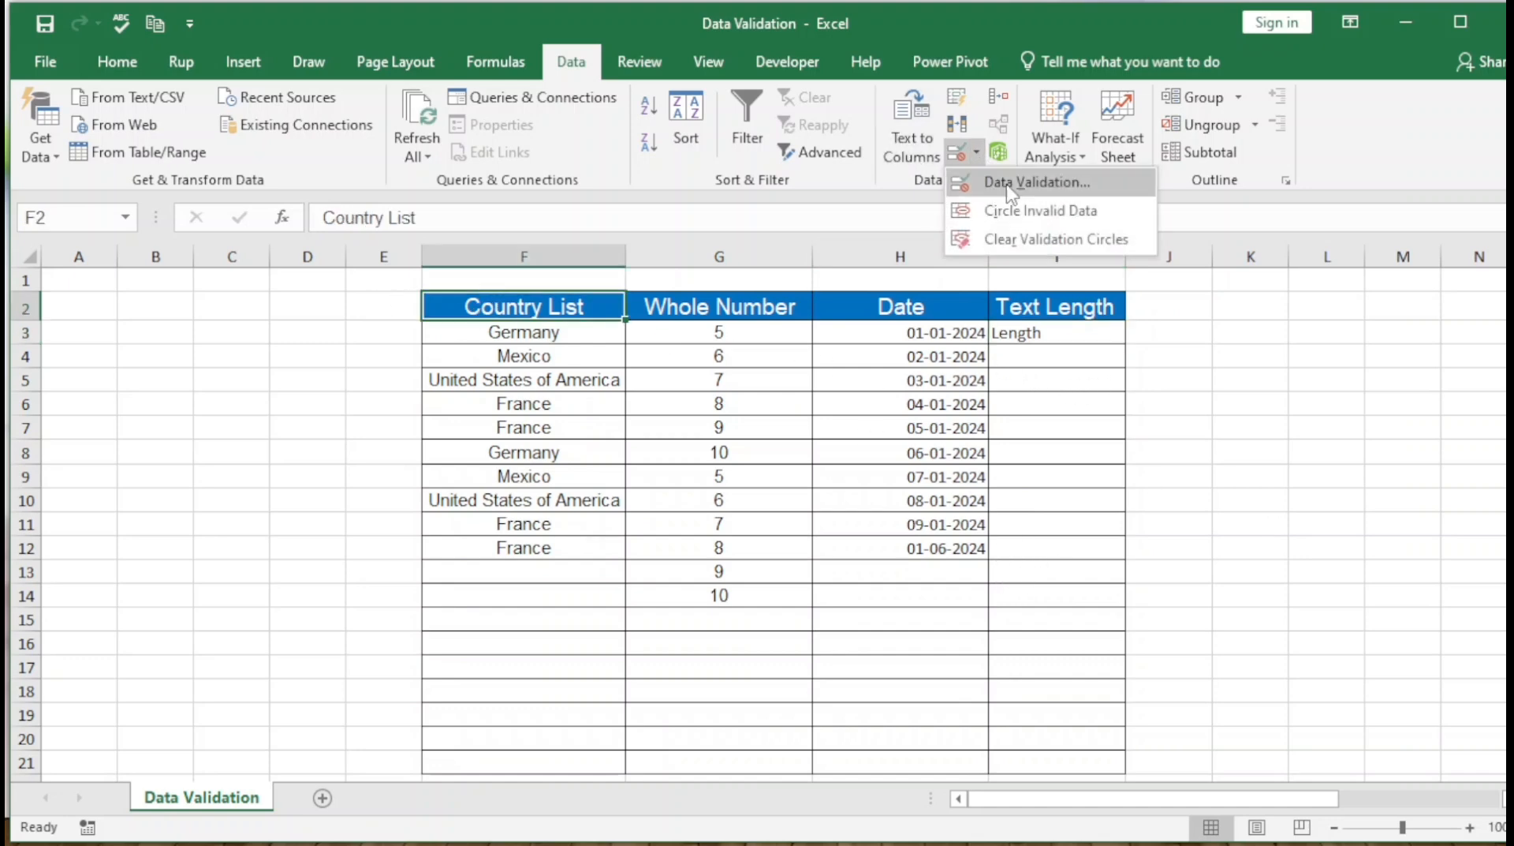
pyautogui.click(998, 183)
pyautogui.click(344, 202)
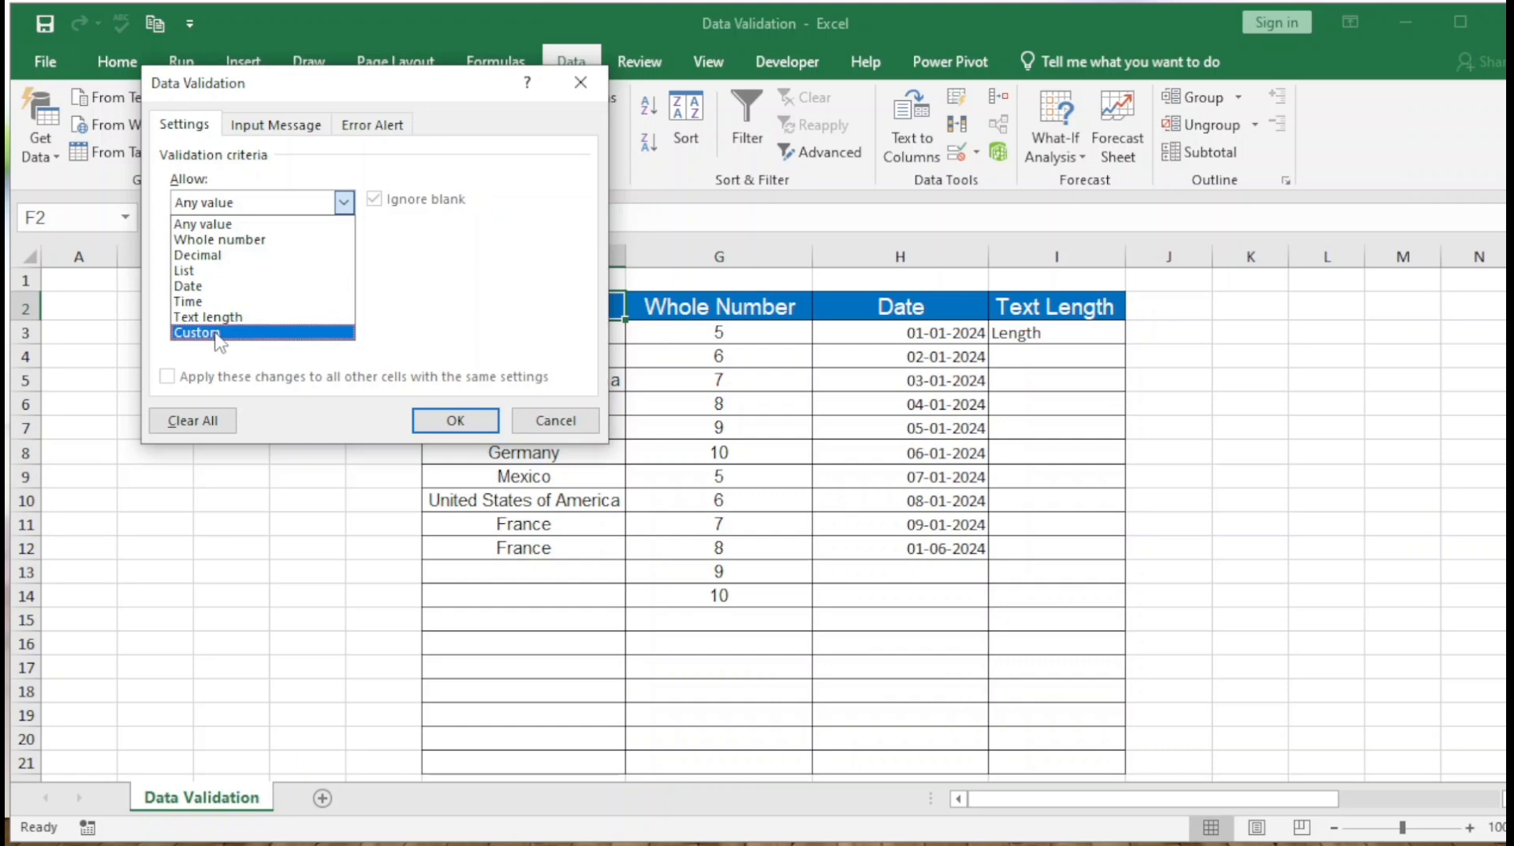
pyautogui.click(452, 313)
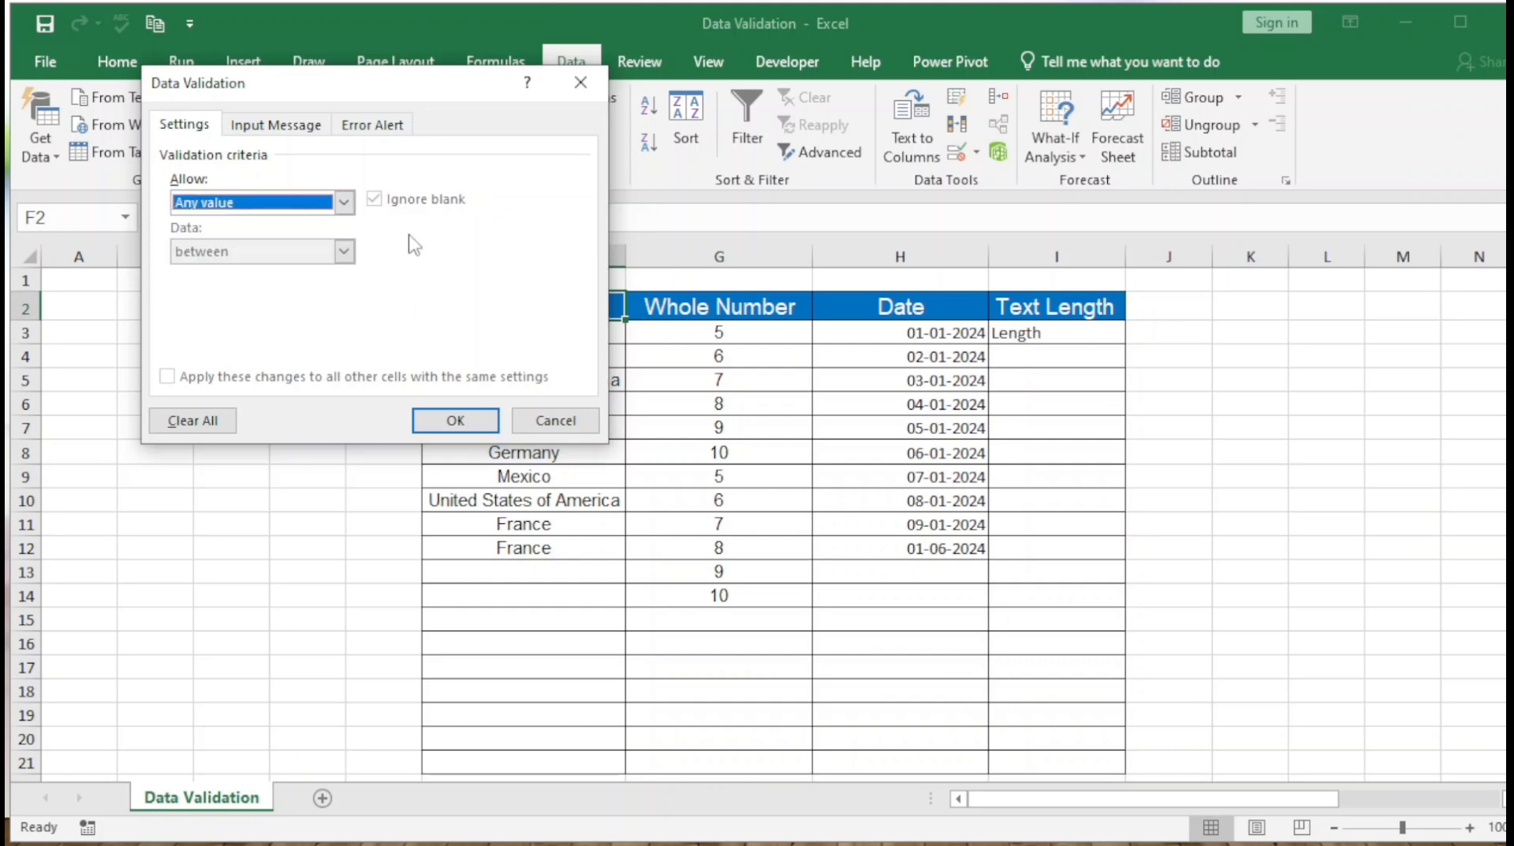
pyautogui.moveTo(348, 86); pyautogui.dragTo(639, 182)
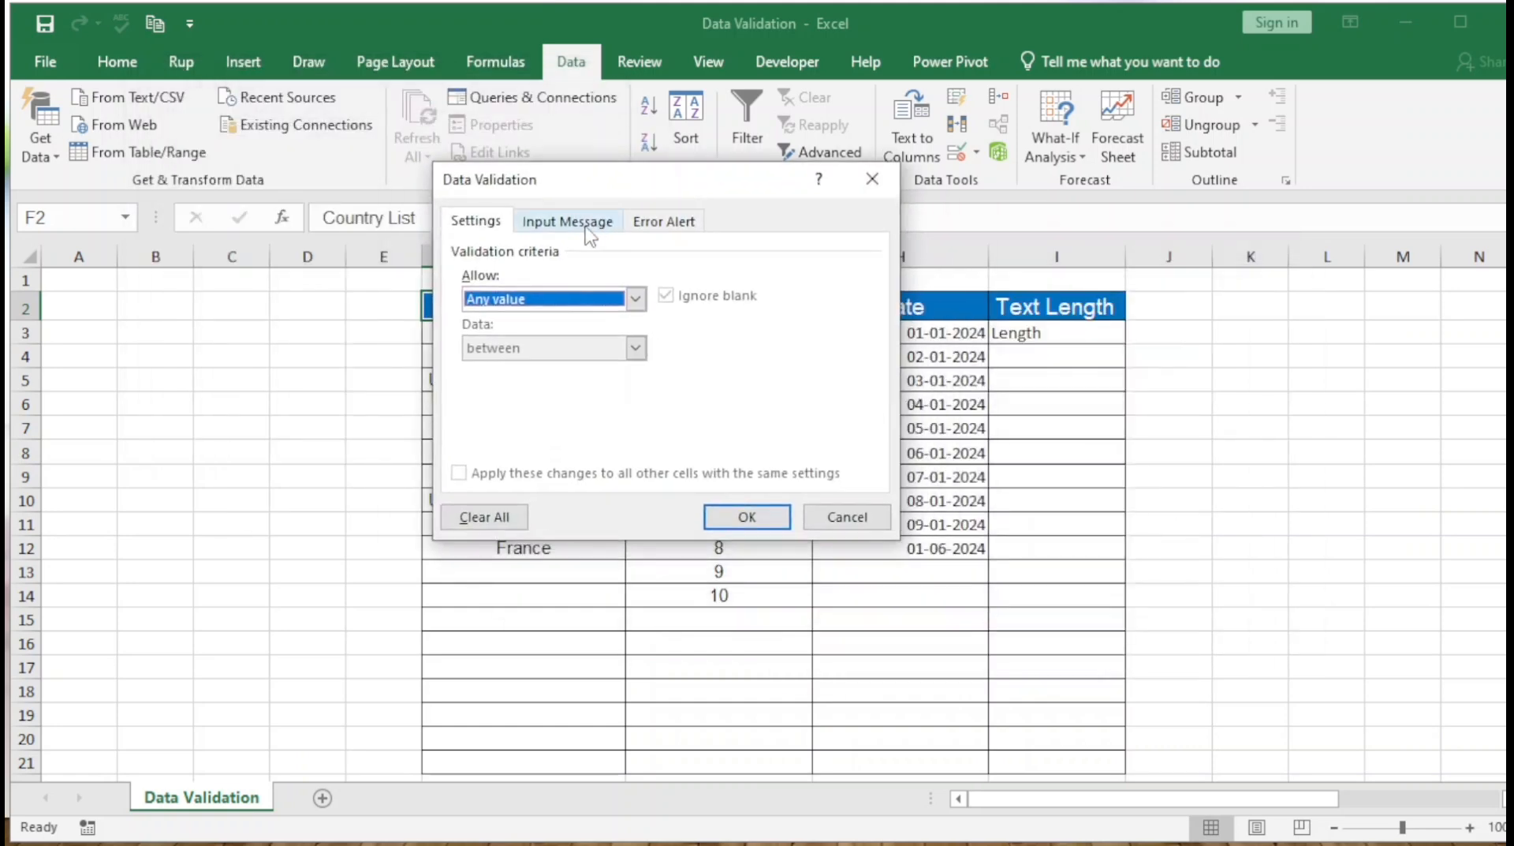
pyautogui.click(567, 222)
pyautogui.click(683, 227)
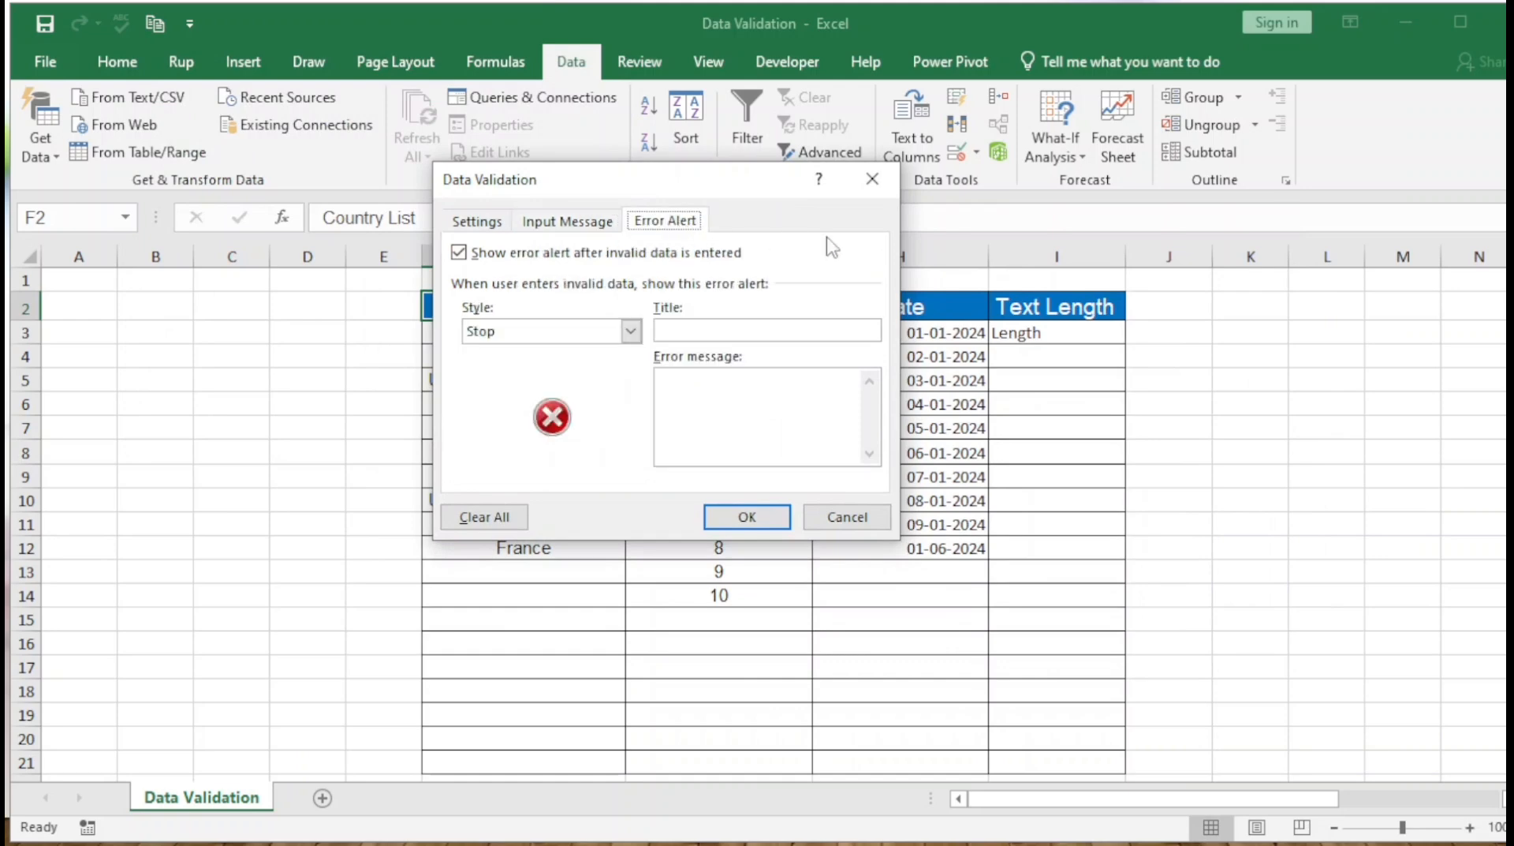
pyautogui.click(570, 222)
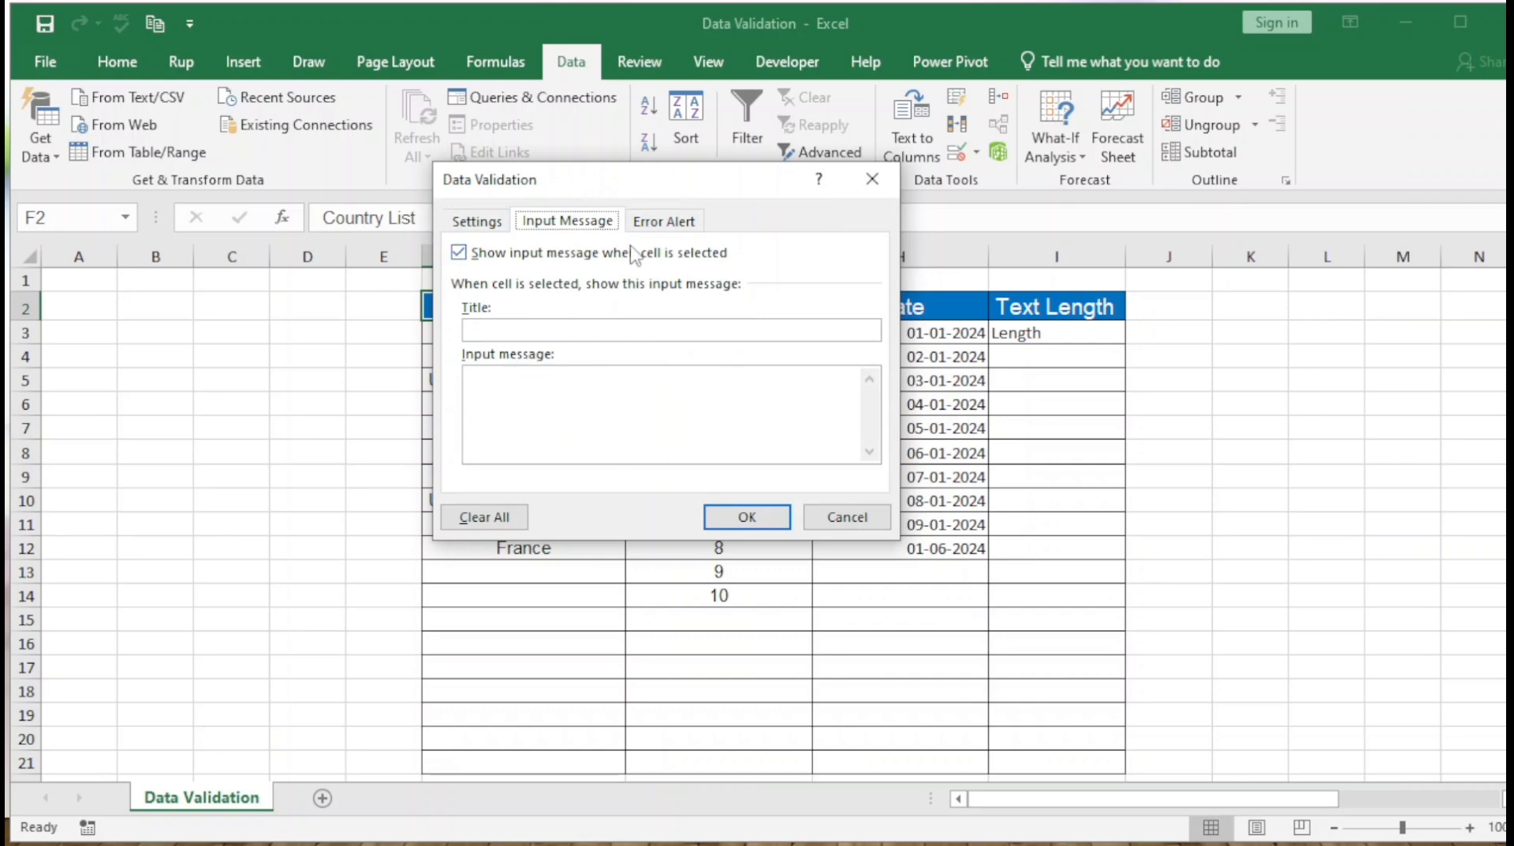
# - Give the Country List header cell an input message titled Data Validation with the text Please check the validation, and apply it
pyautogui.moveTo(642, 189); pyautogui.dragTo(1090, 254)
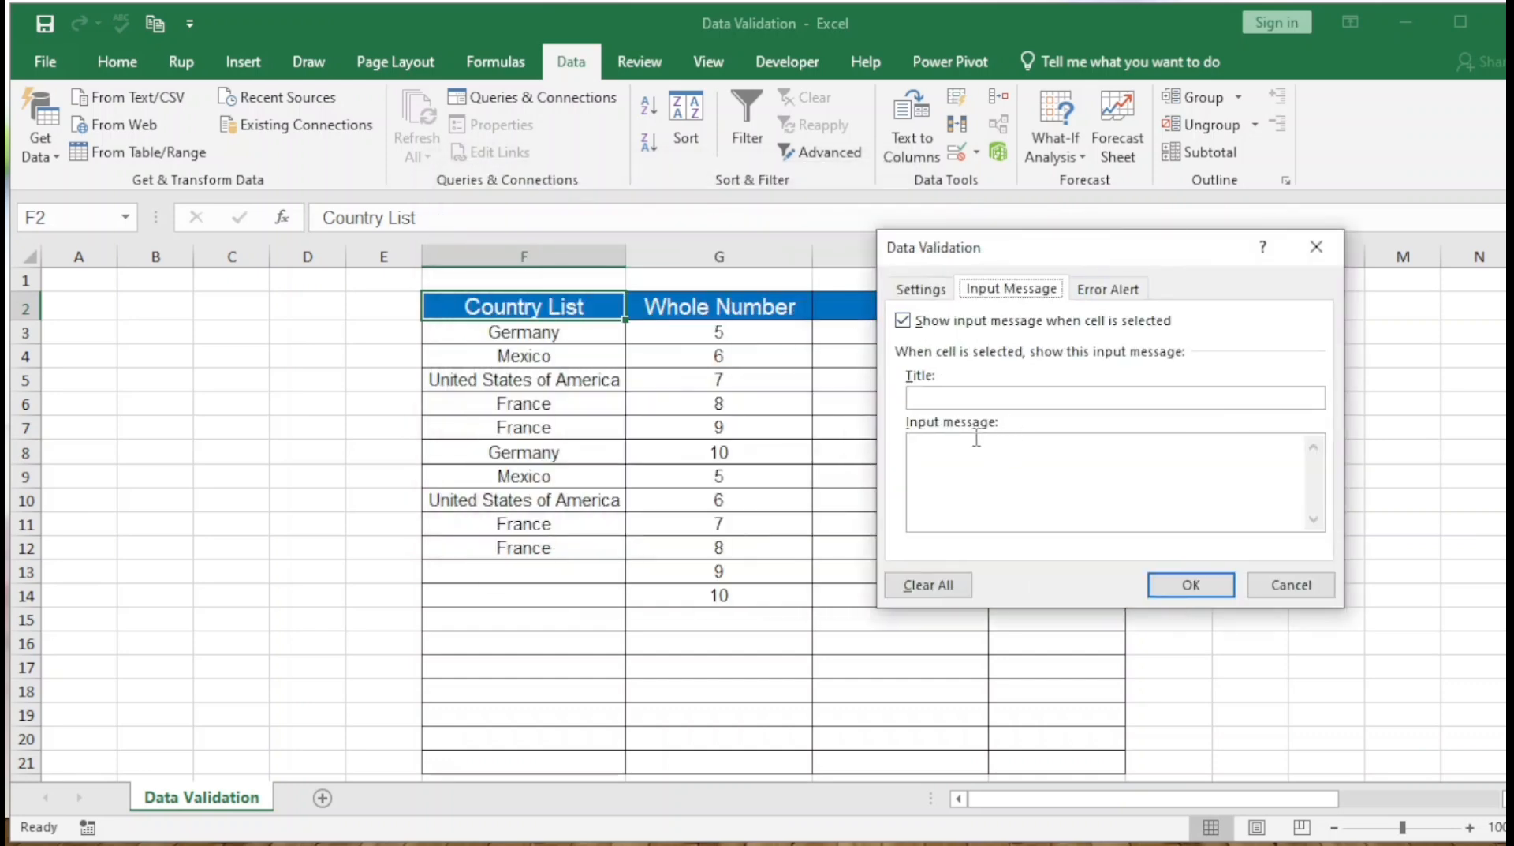
pyautogui.click(948, 399)
pyautogui.write('Data Vali')
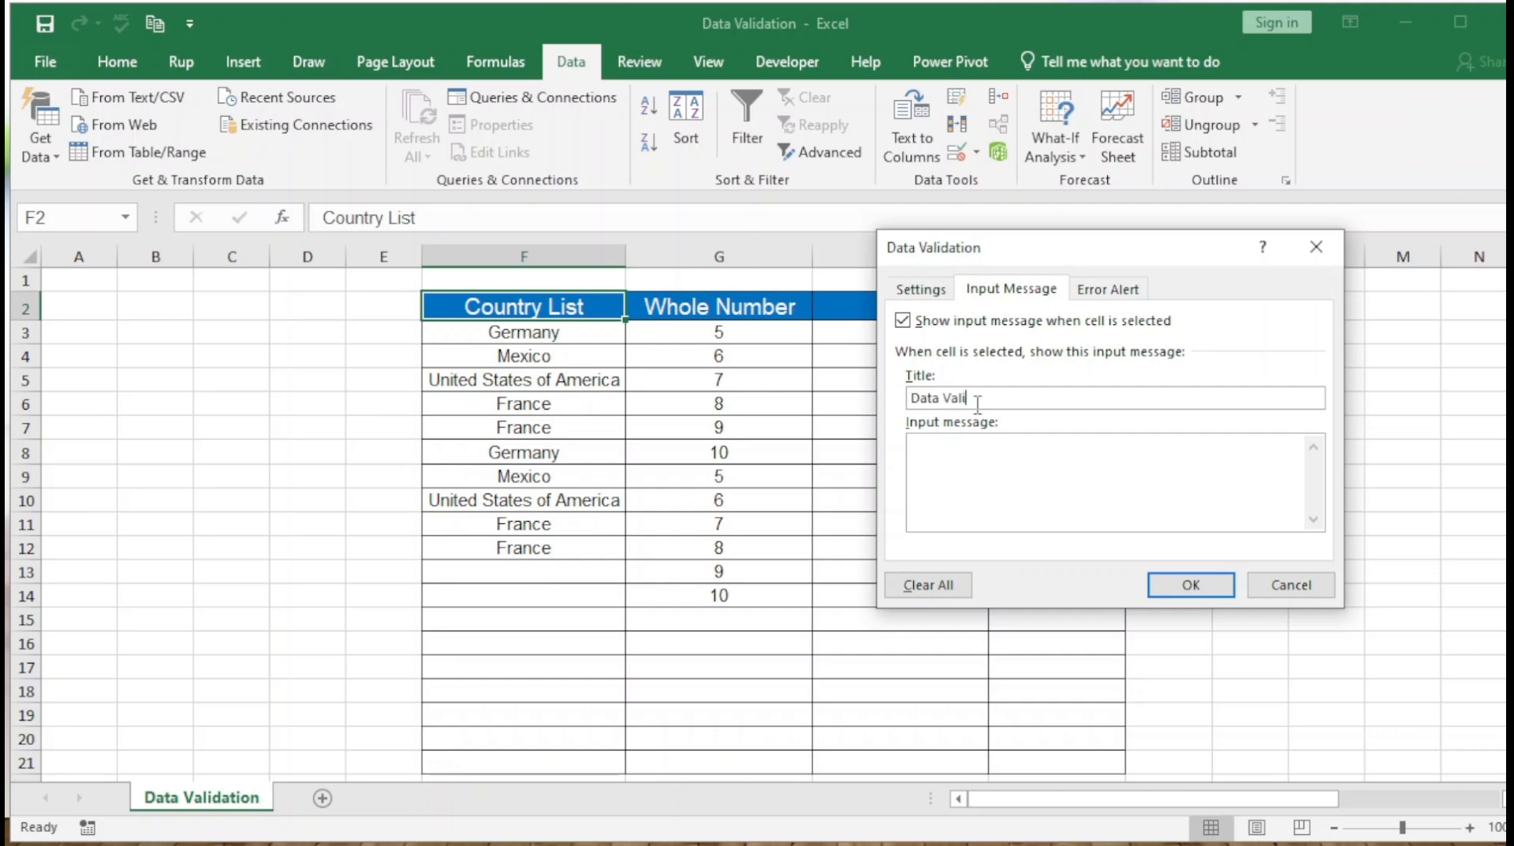
pyautogui.write('dation')
pyautogui.click(948, 477)
pyautogui.write('Please check the')
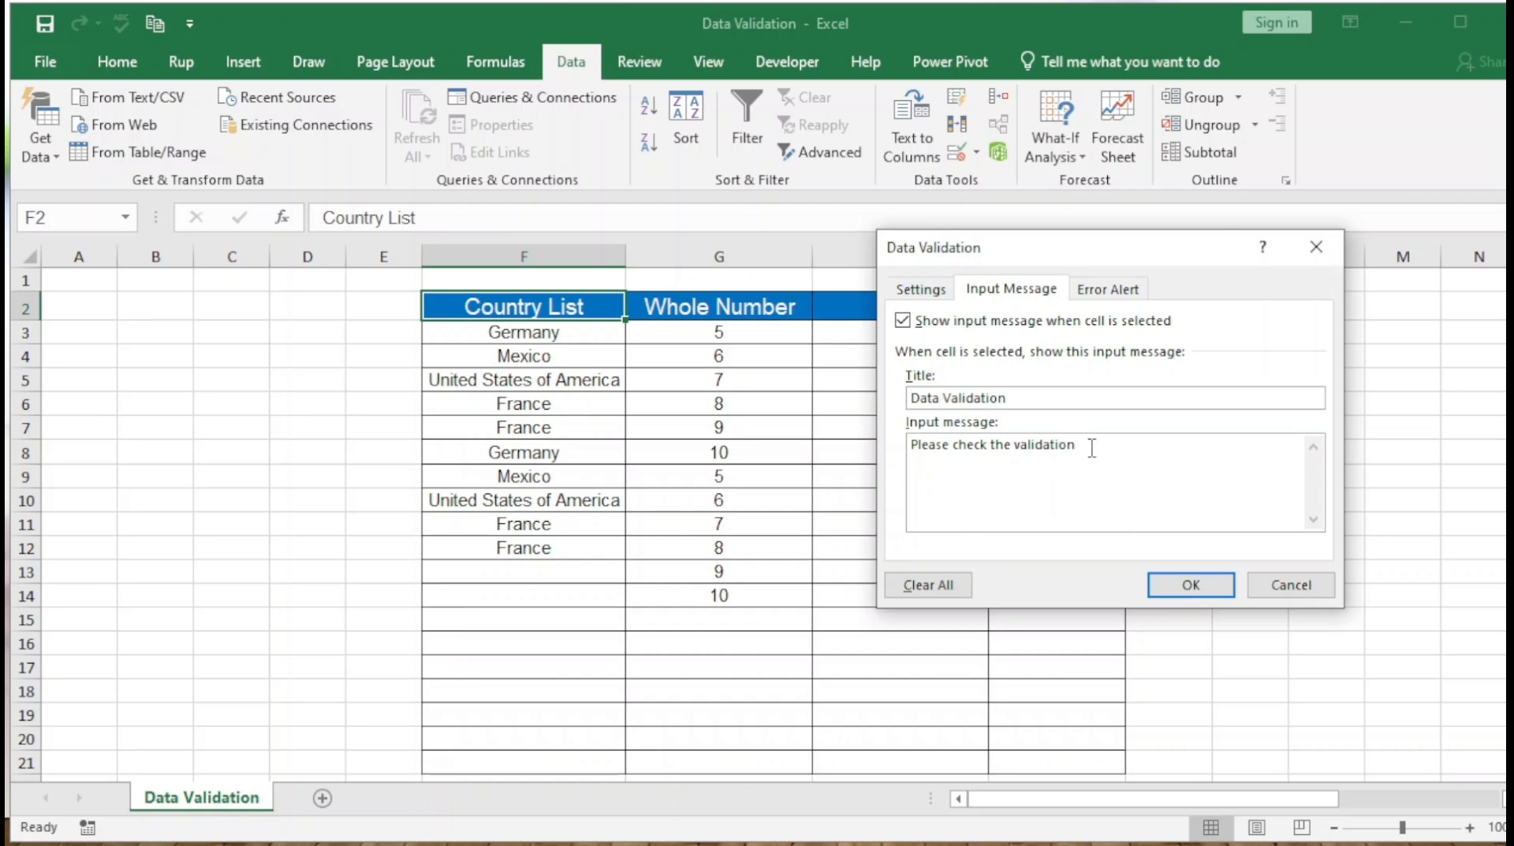
pyautogui.moveTo(1090, 446); pyautogui.dragTo(890, 449)
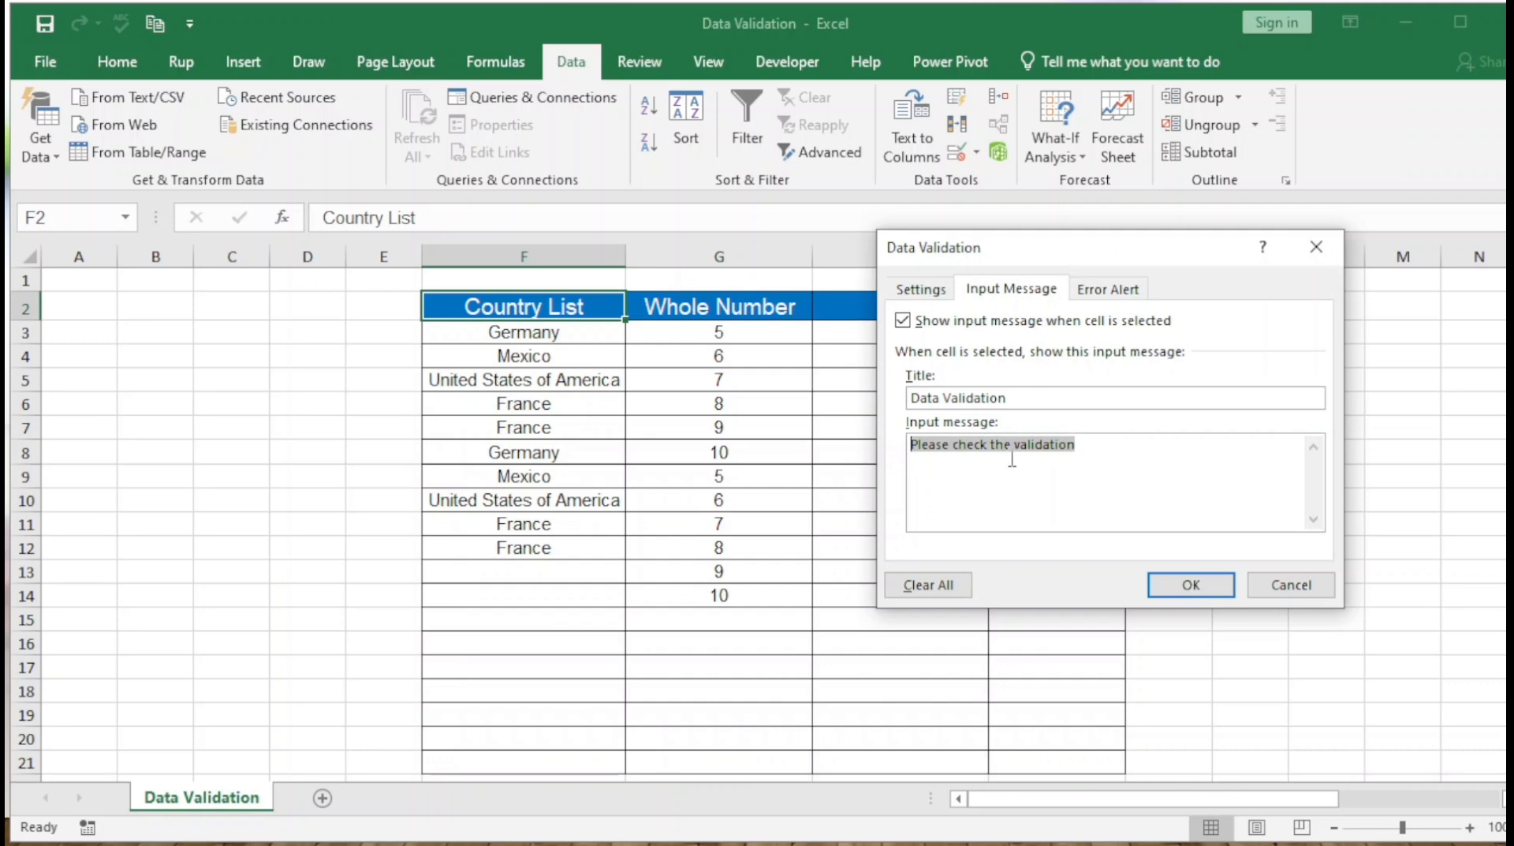
pyautogui.click(1190, 584)
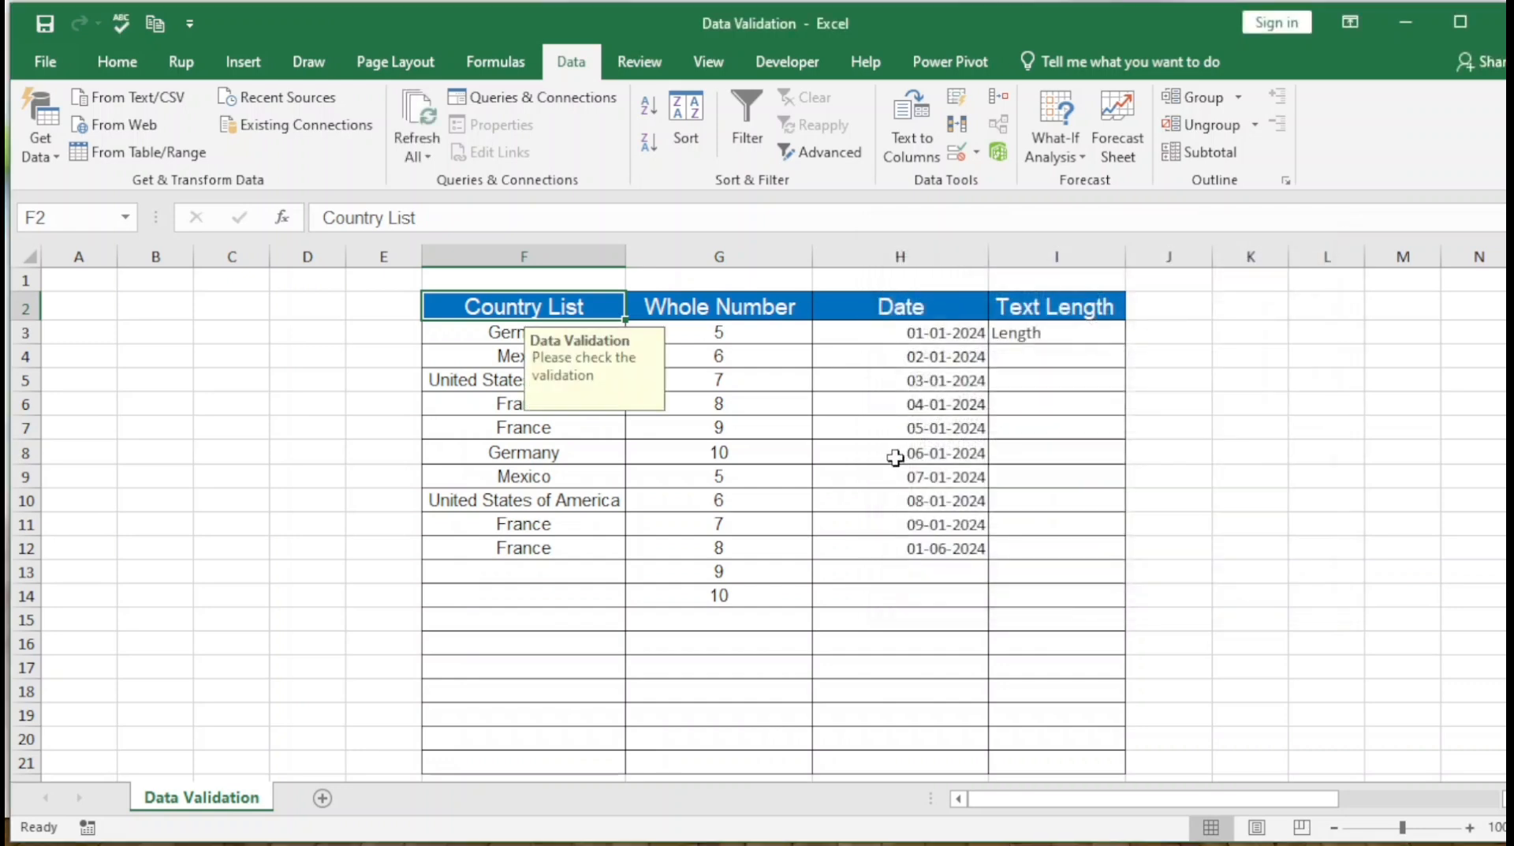
# - Test the country list validation by trying to enter India in cell F5, and dismiss the entry
pyautogui.click(517, 427)
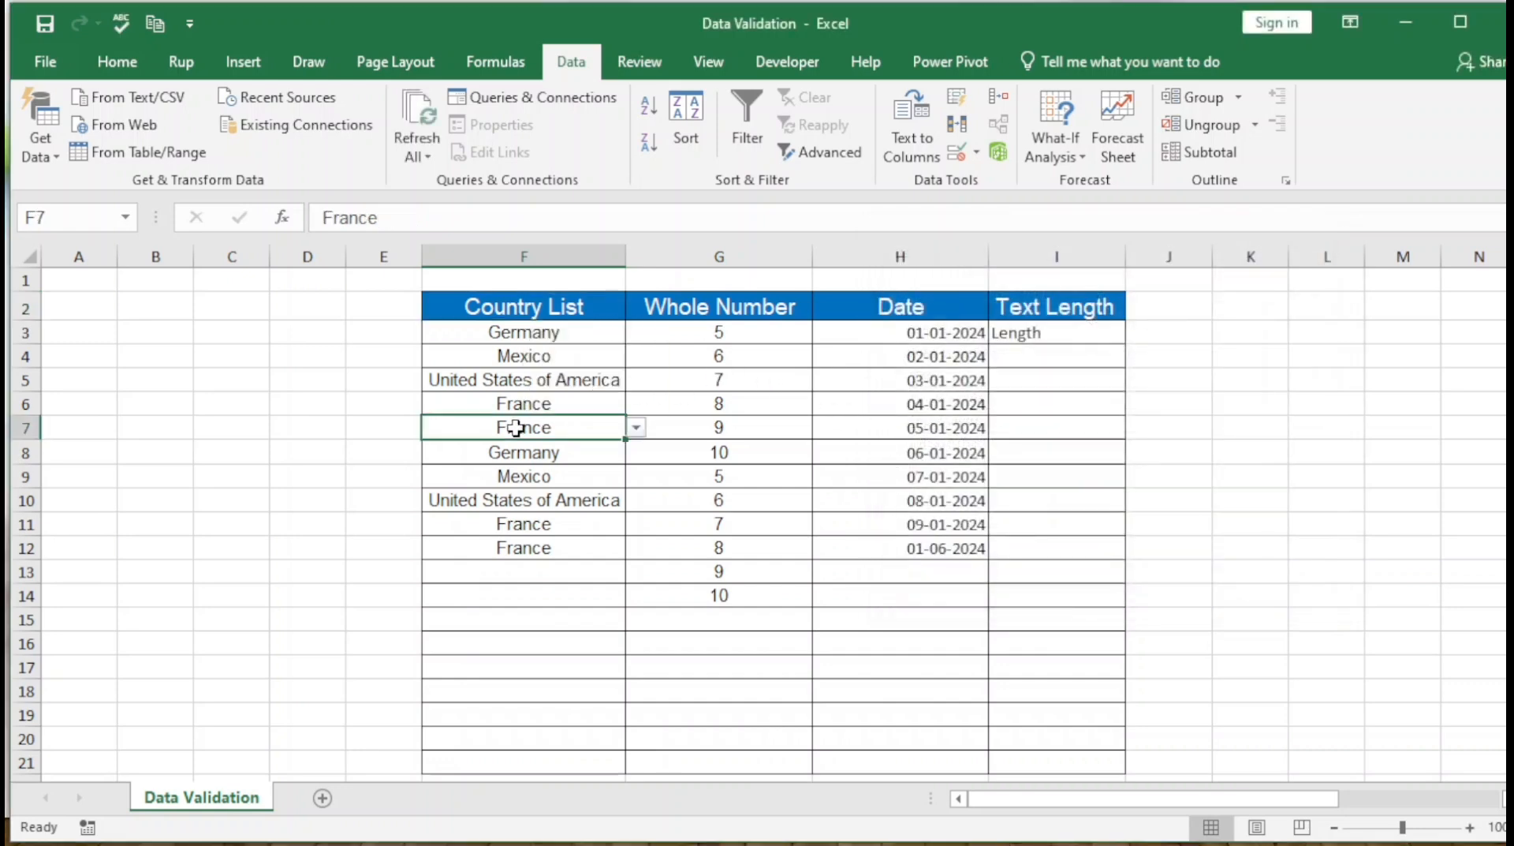
pyautogui.click(570, 352)
pyautogui.click(584, 335)
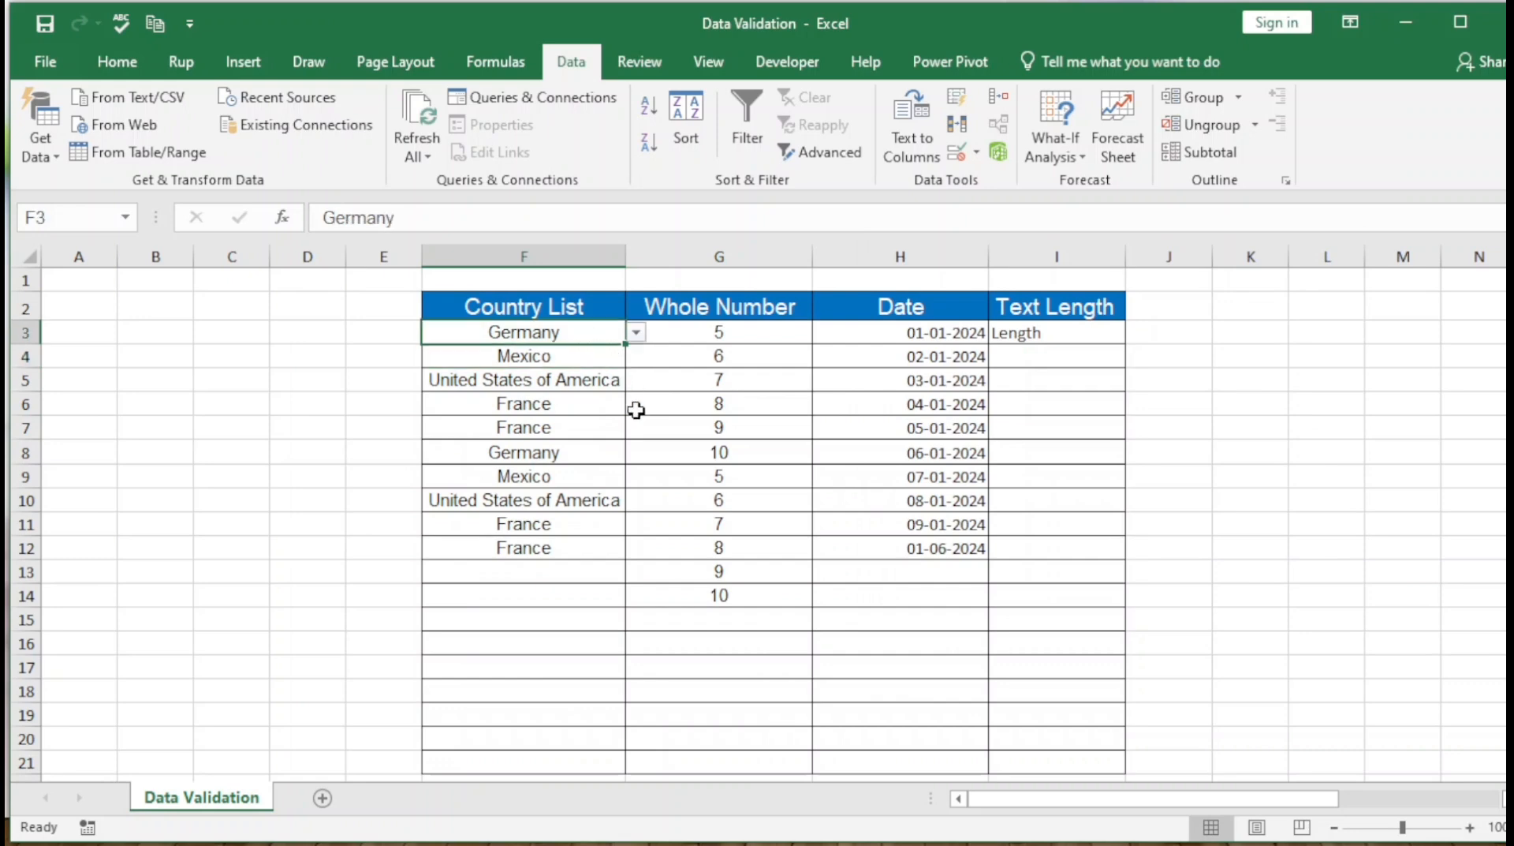
pyautogui.click(552, 378)
pyautogui.write('I')
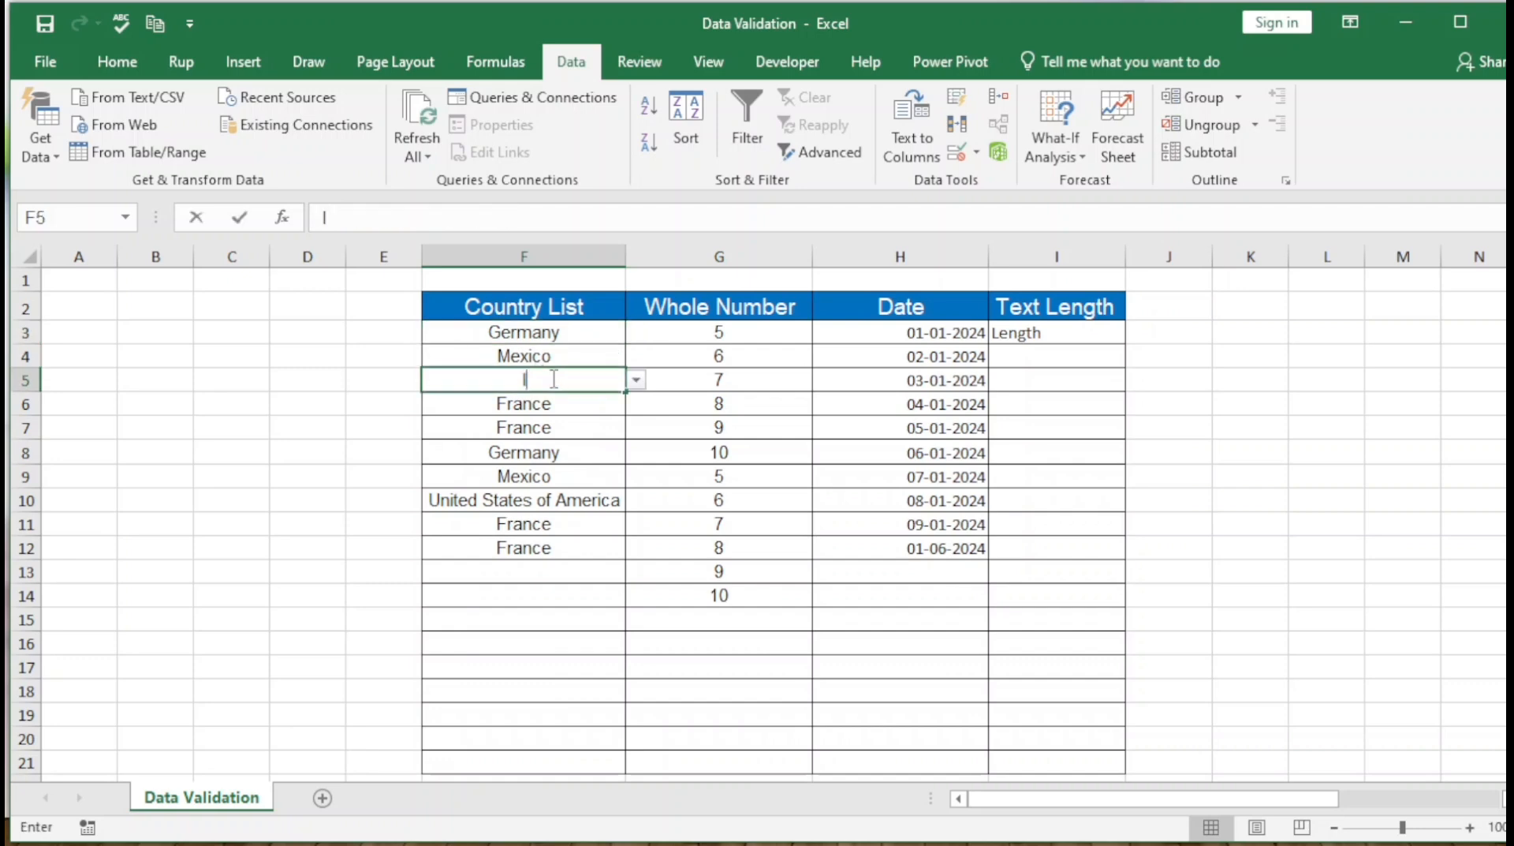
pyautogui.write('ndi')
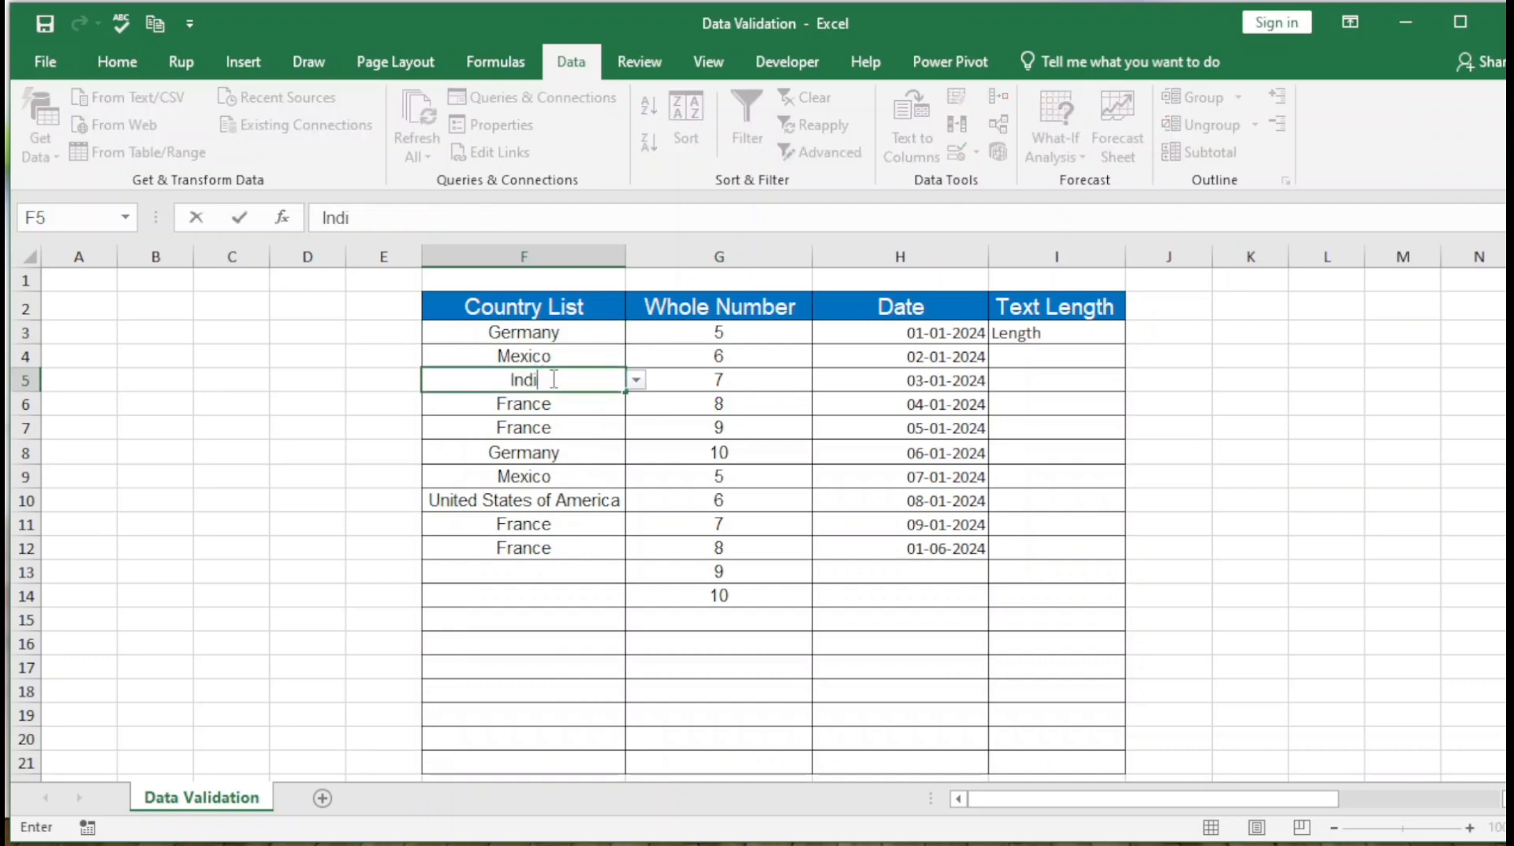
pyautogui.write('a')
pyautogui.press('Return')
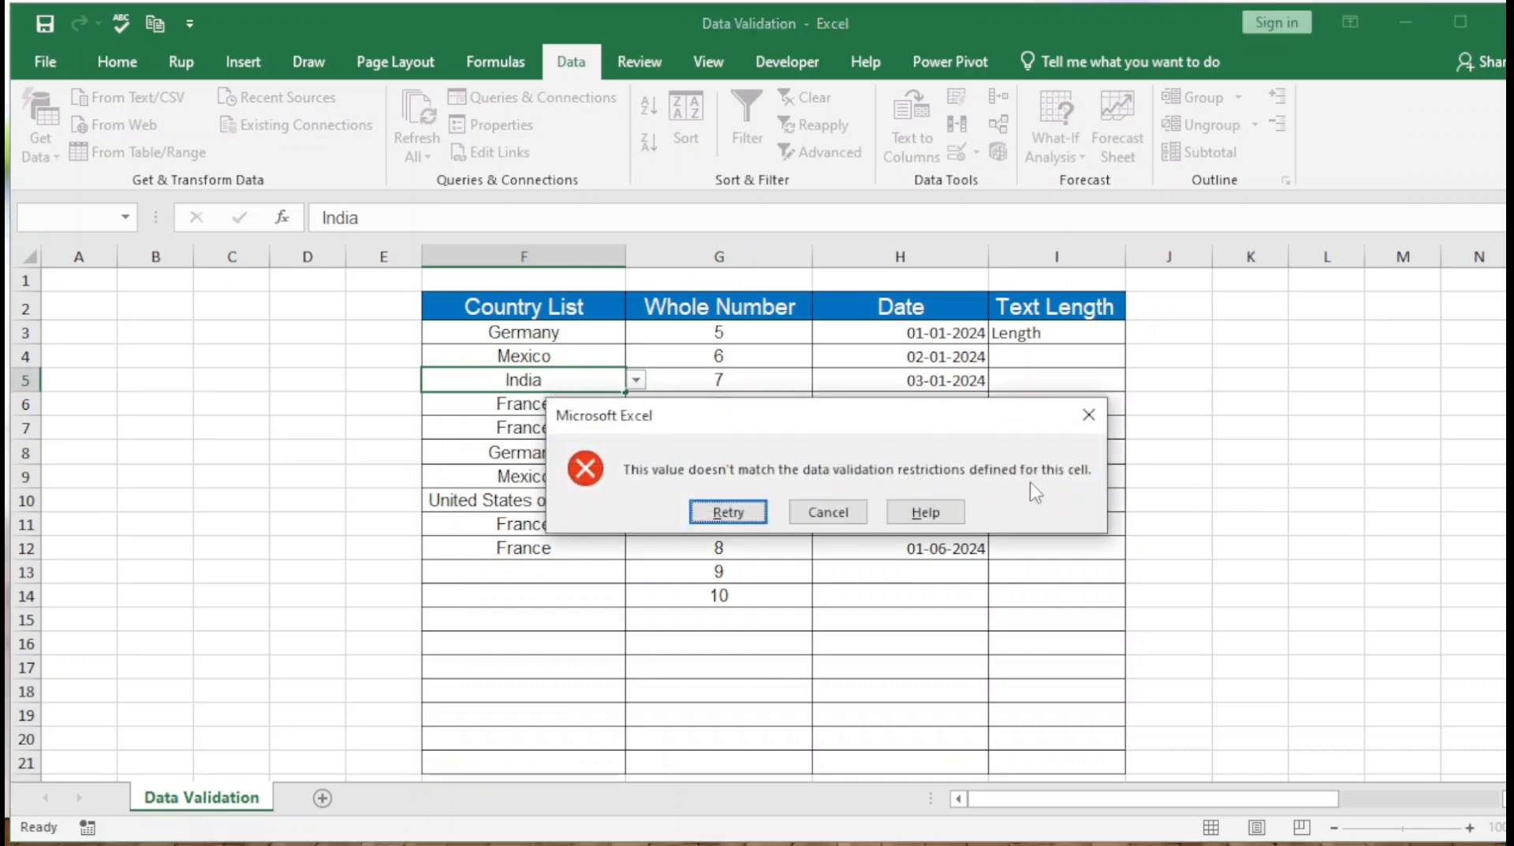
pyautogui.click(1089, 414)
# - Select the Country List header and cells beneath it in turn to check where the input message is shown
pyautogui.click(536, 327)
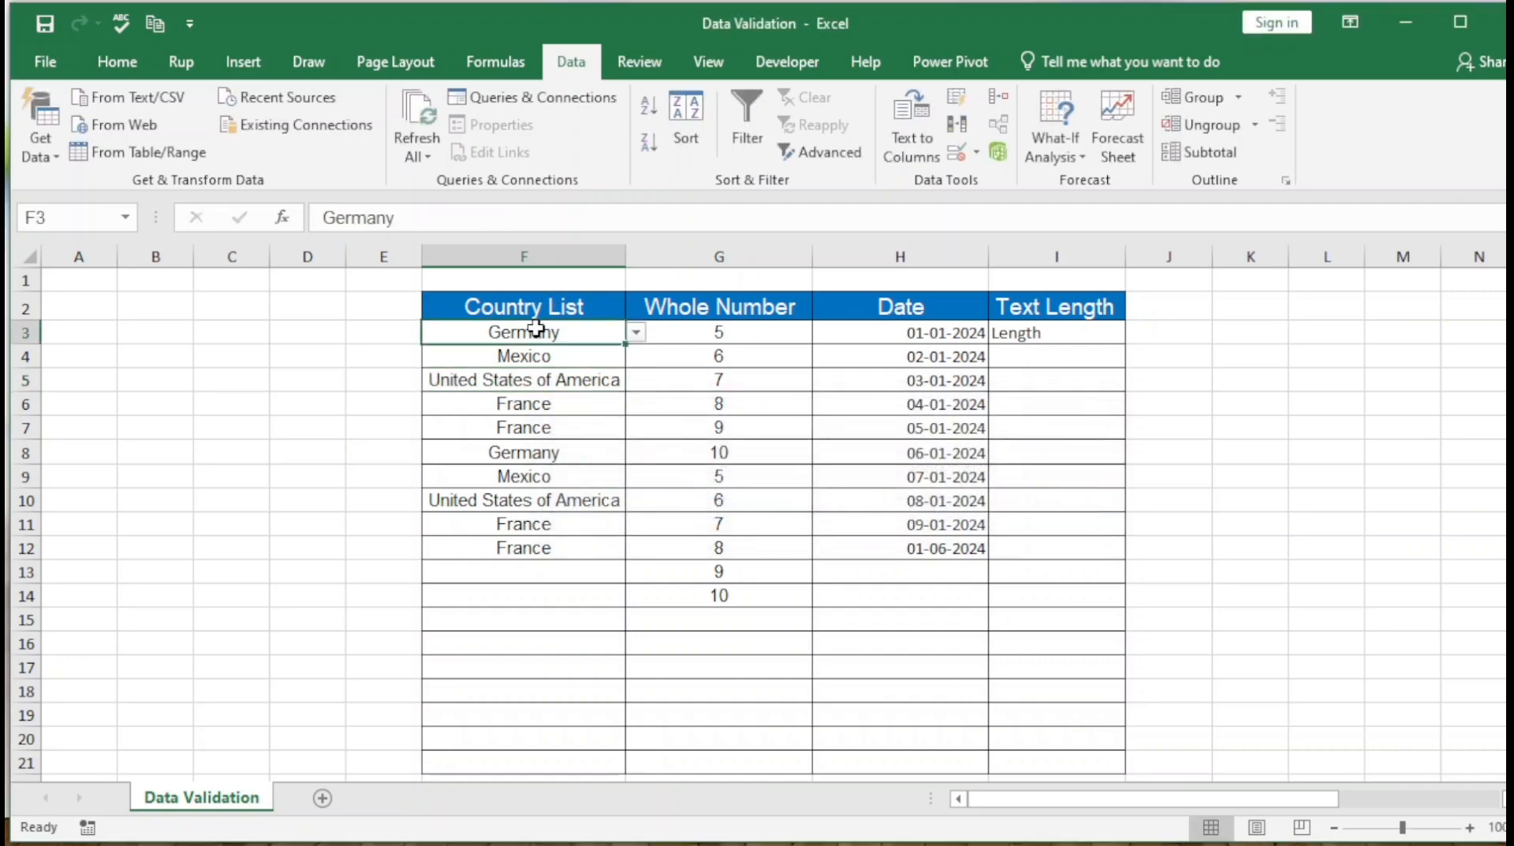
pyautogui.keyDown('shift'); pyautogui.click(536, 540); pyautogui.keyUp('shift')
pyautogui.click(601, 299)
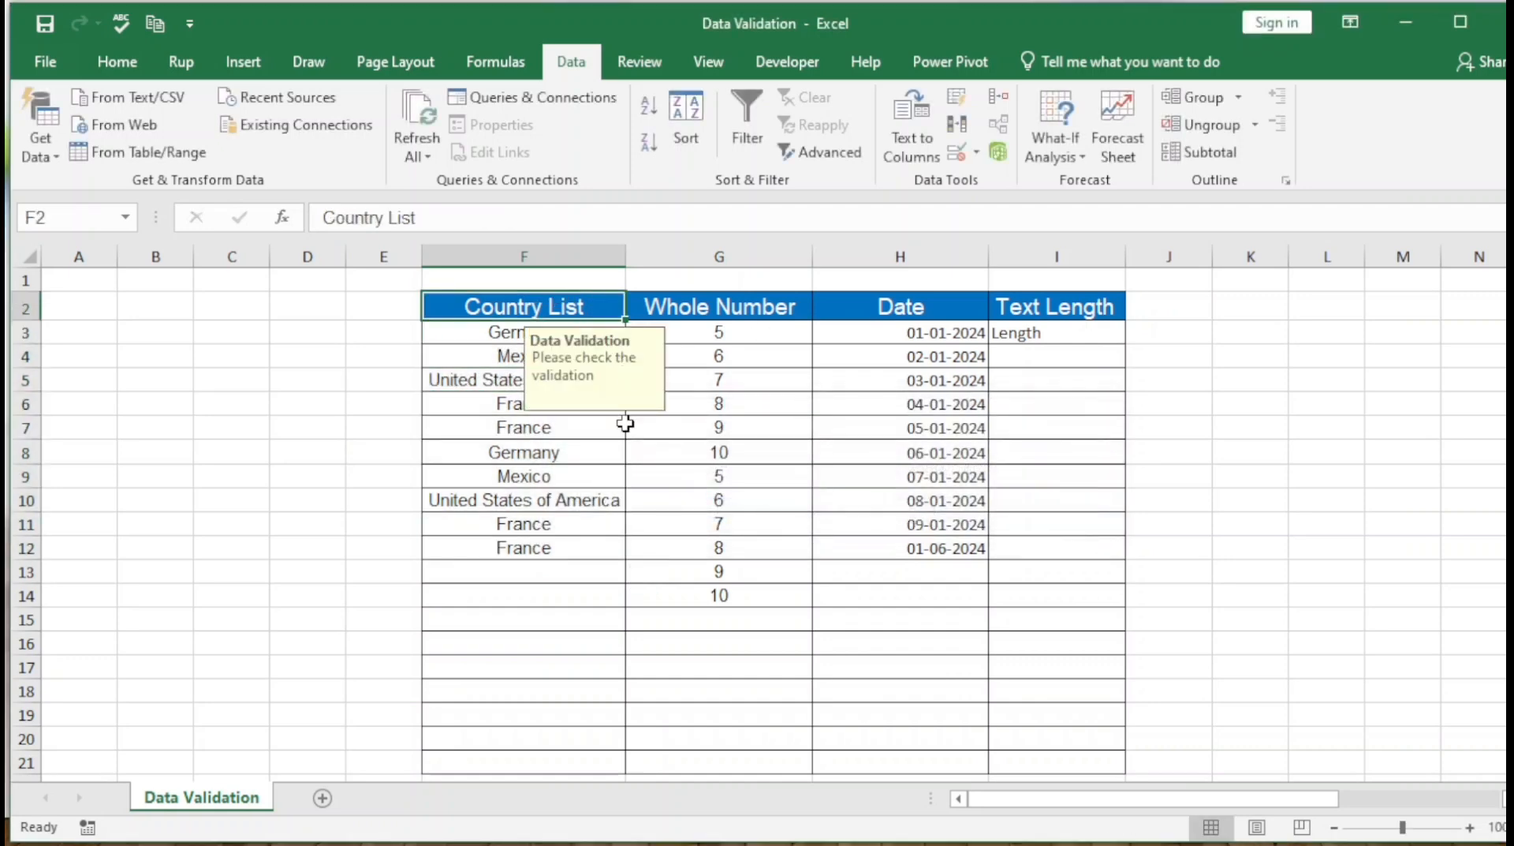
pyautogui.click(527, 446)
pyautogui.click(560, 310)
pyautogui.click(498, 401)
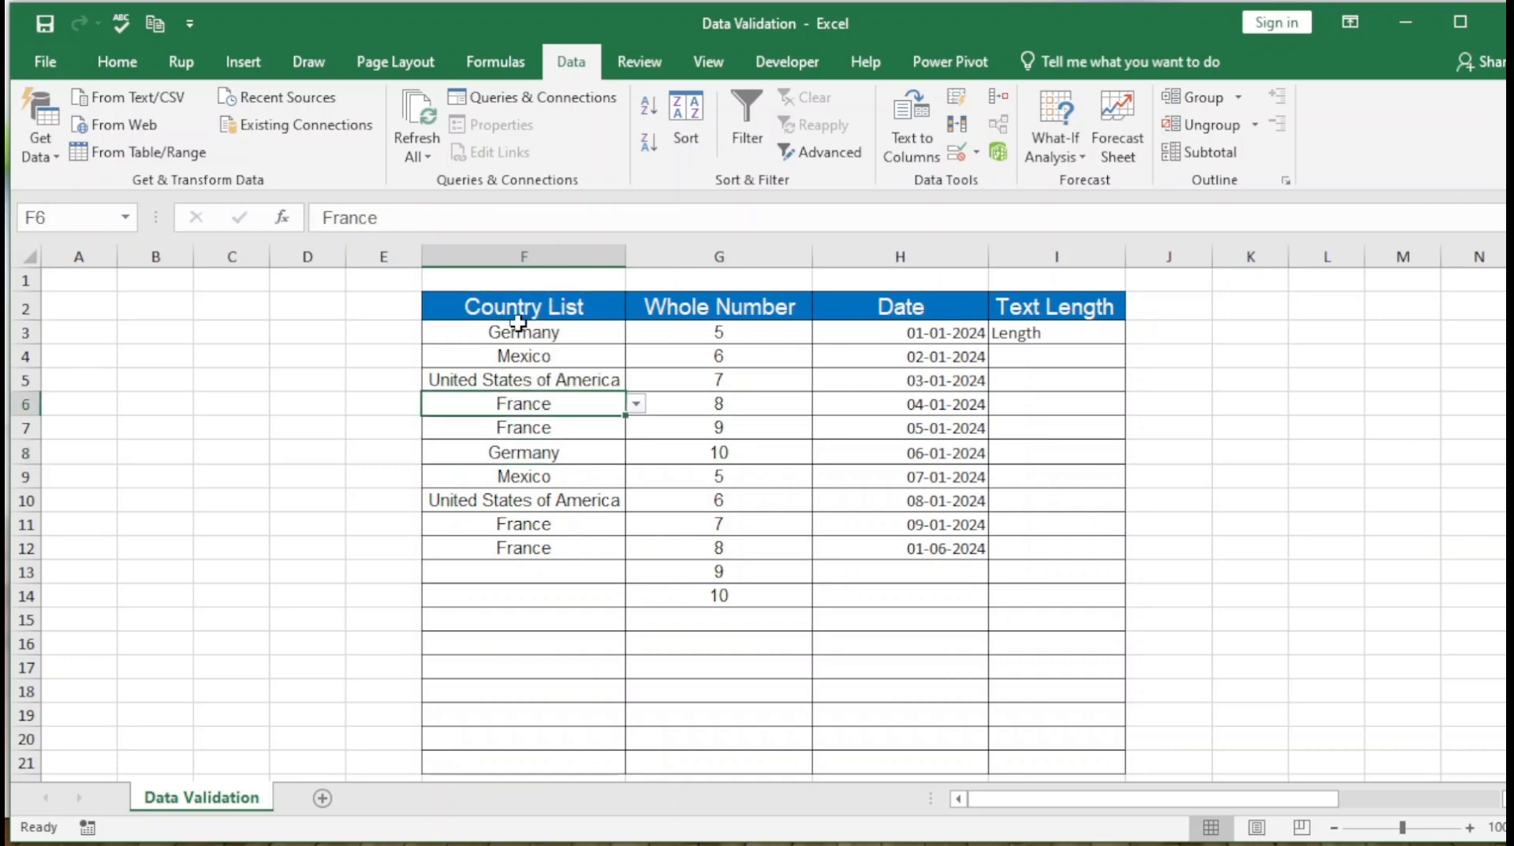
pyautogui.click(531, 306)
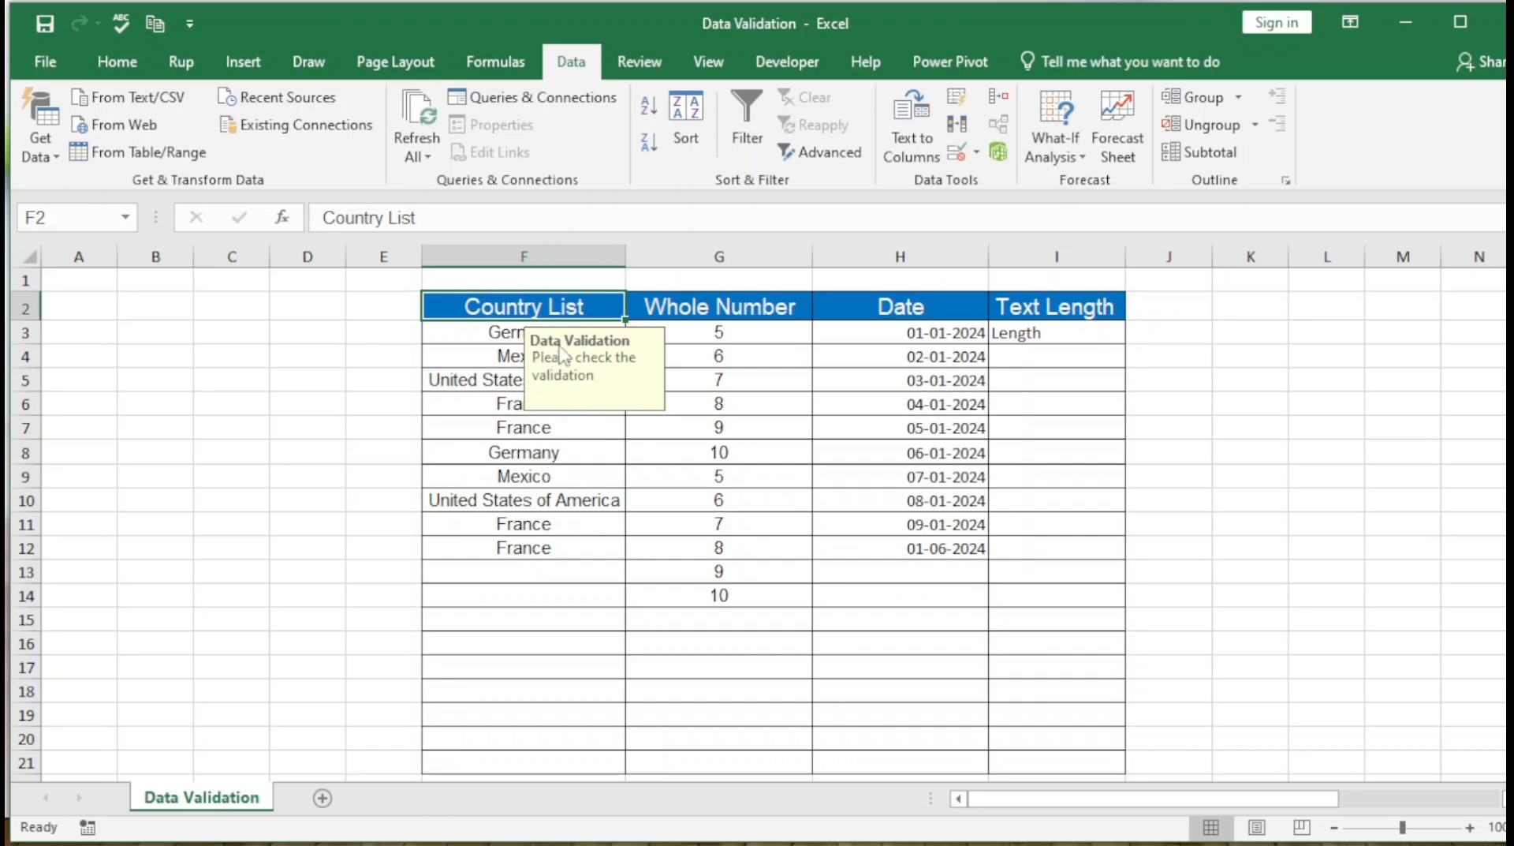
# - Reopen the data validation settings of the Country List header cell and review the available error alert styles
pyautogui.click(978, 152)
pyautogui.click(1027, 182)
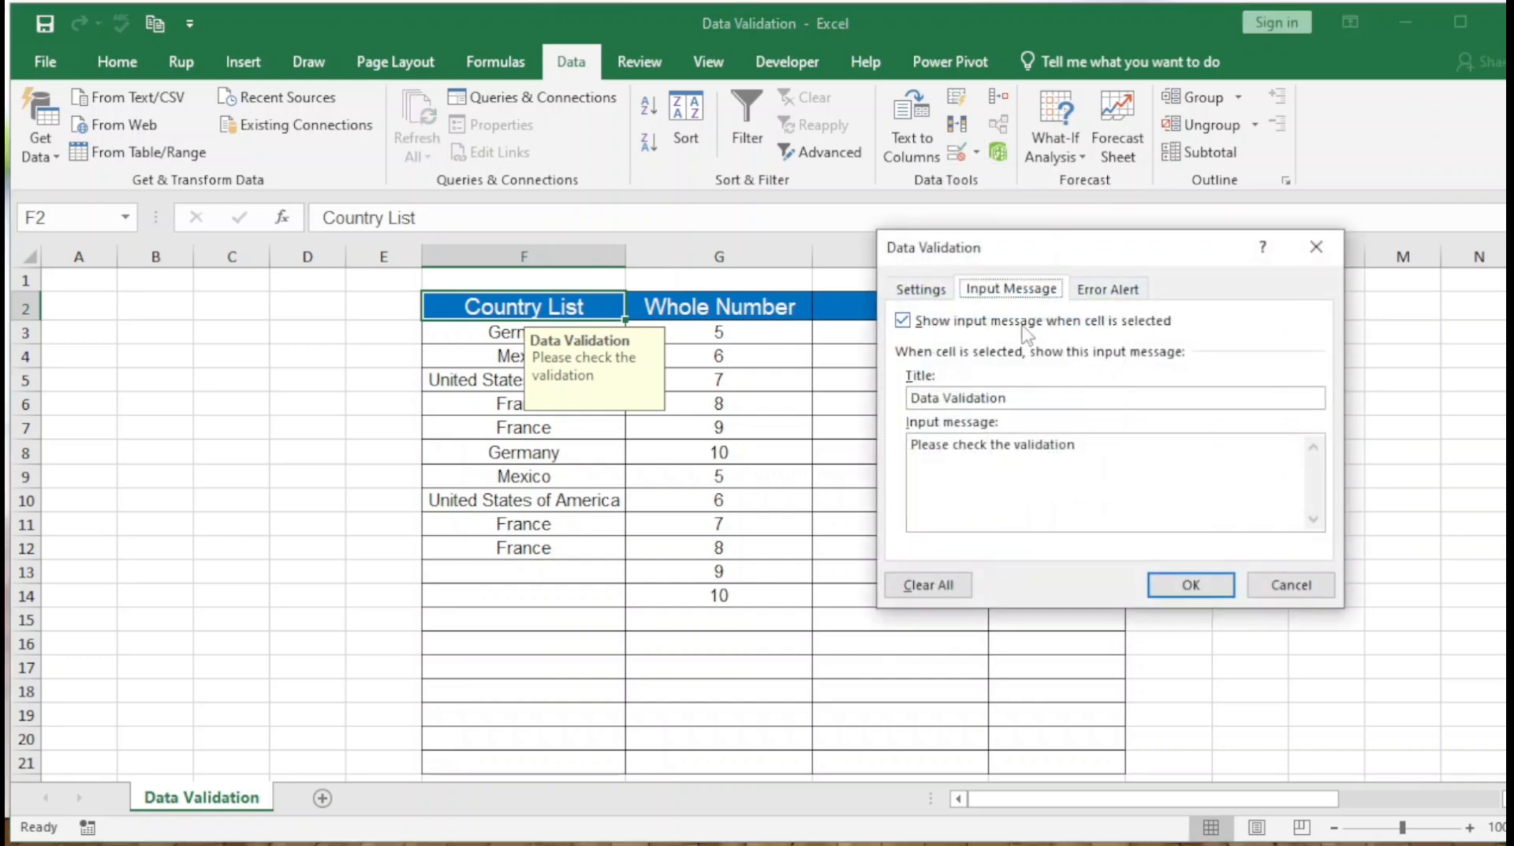
pyautogui.moveTo(1092, 252); pyautogui.dragTo(1012, 224)
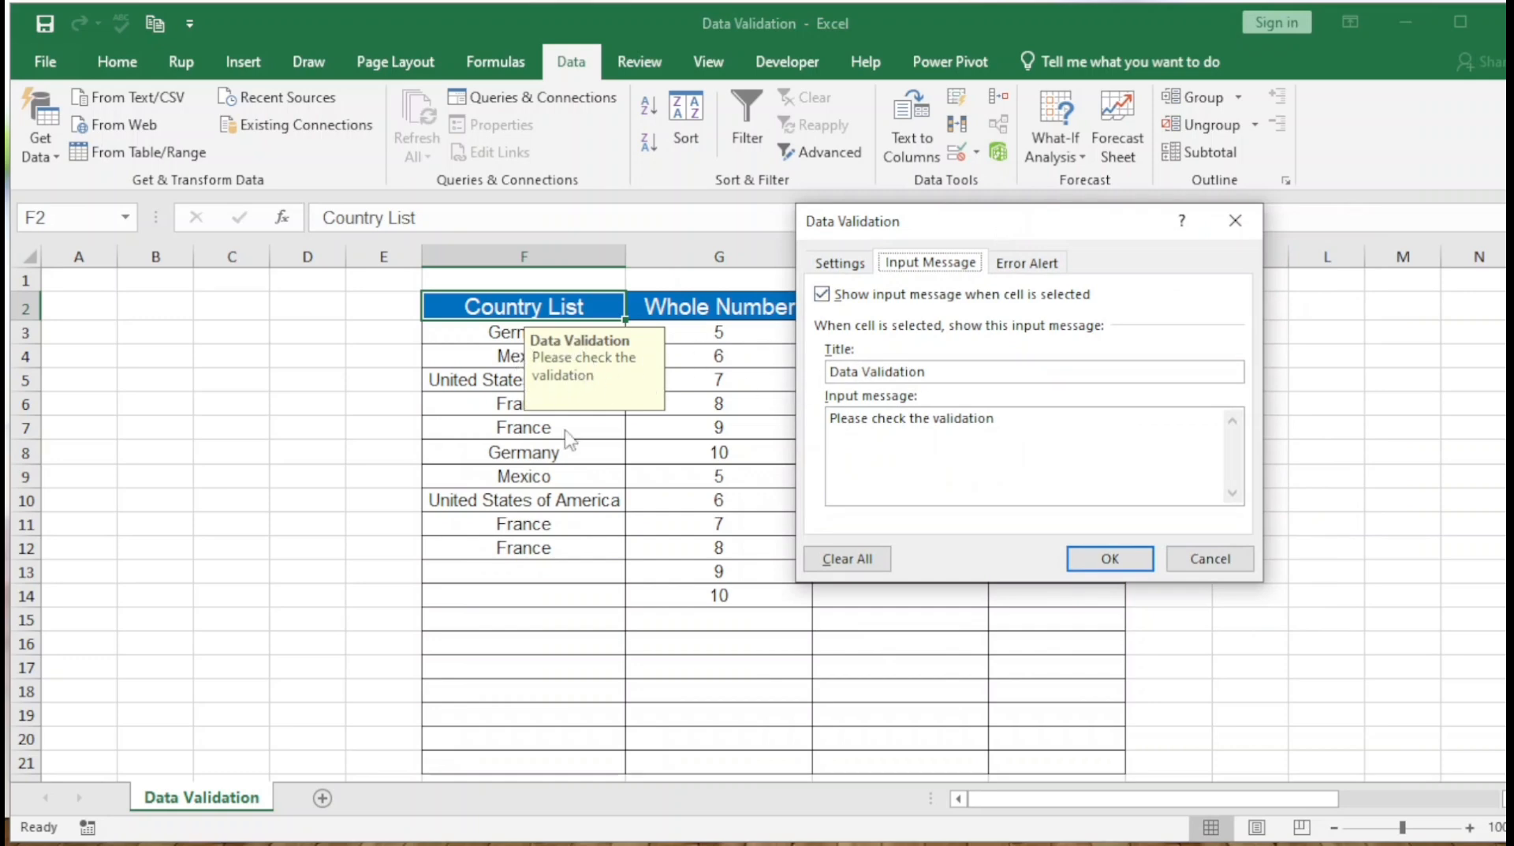
pyautogui.click(1043, 272)
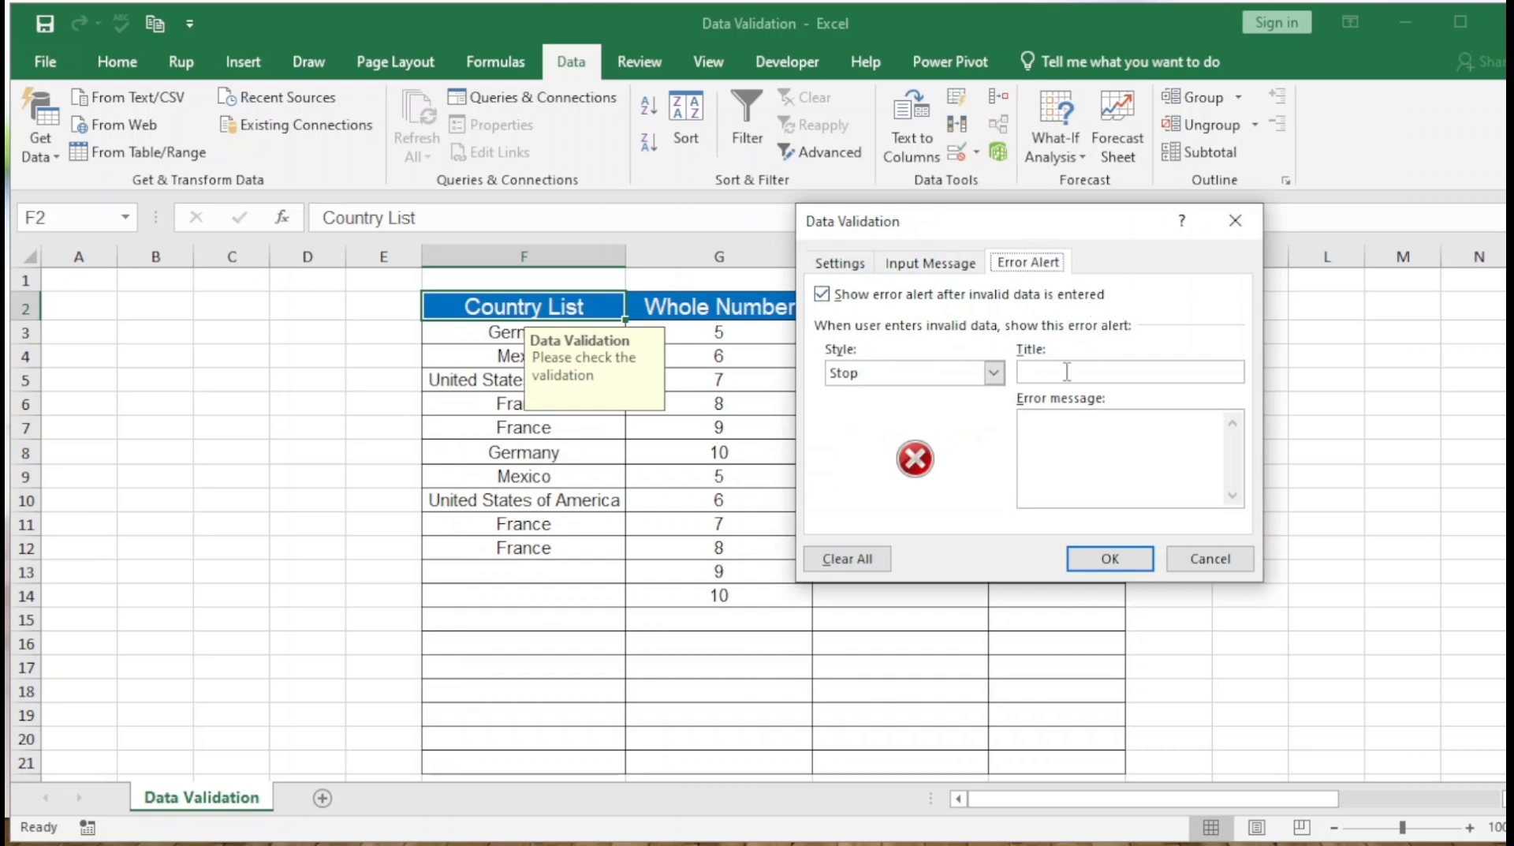
pyautogui.click(994, 373)
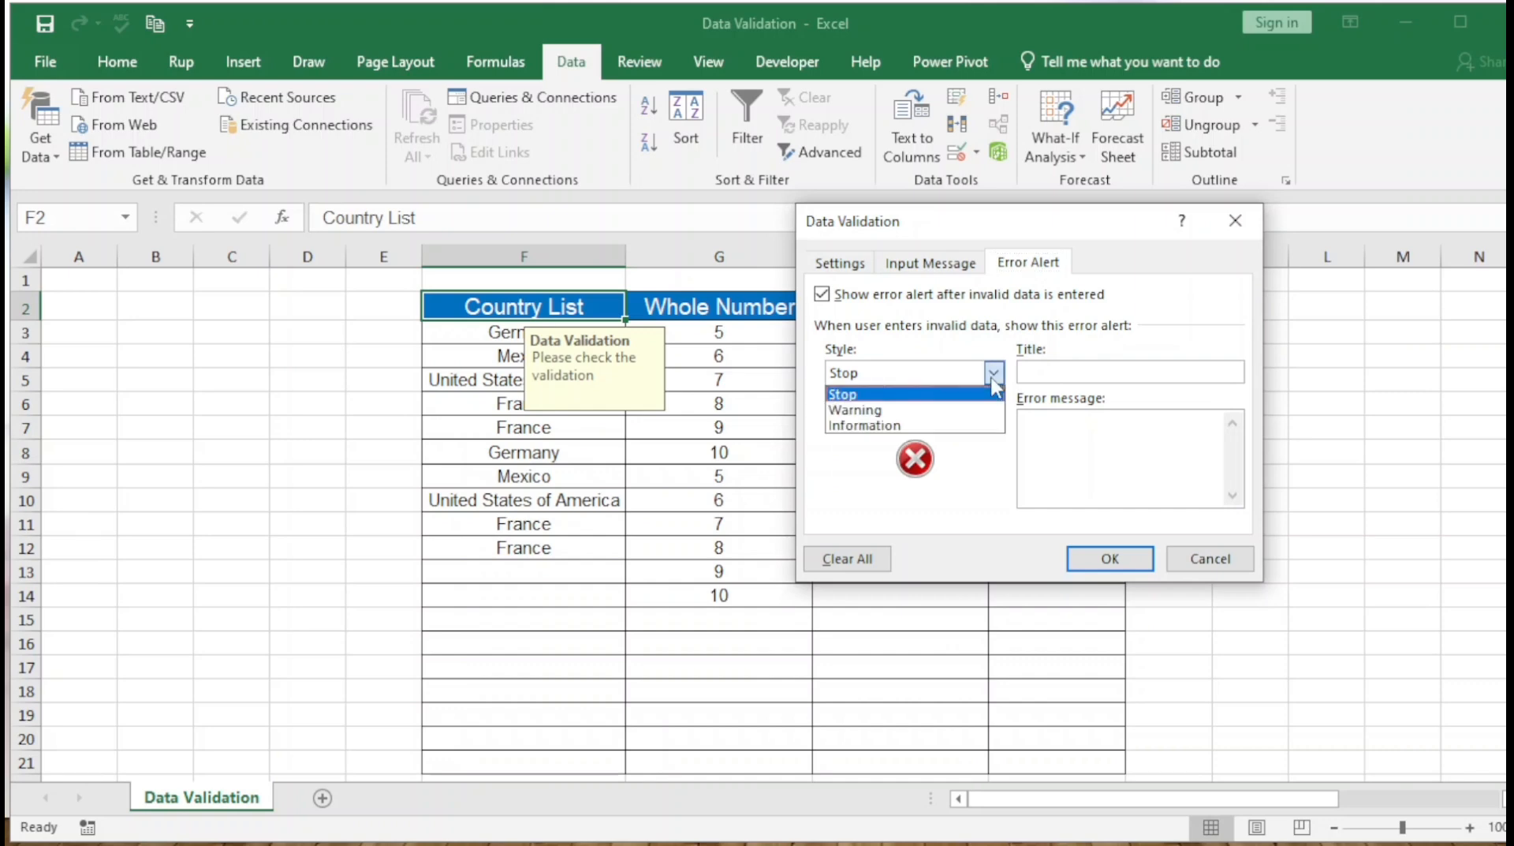
pyautogui.click(1238, 225)
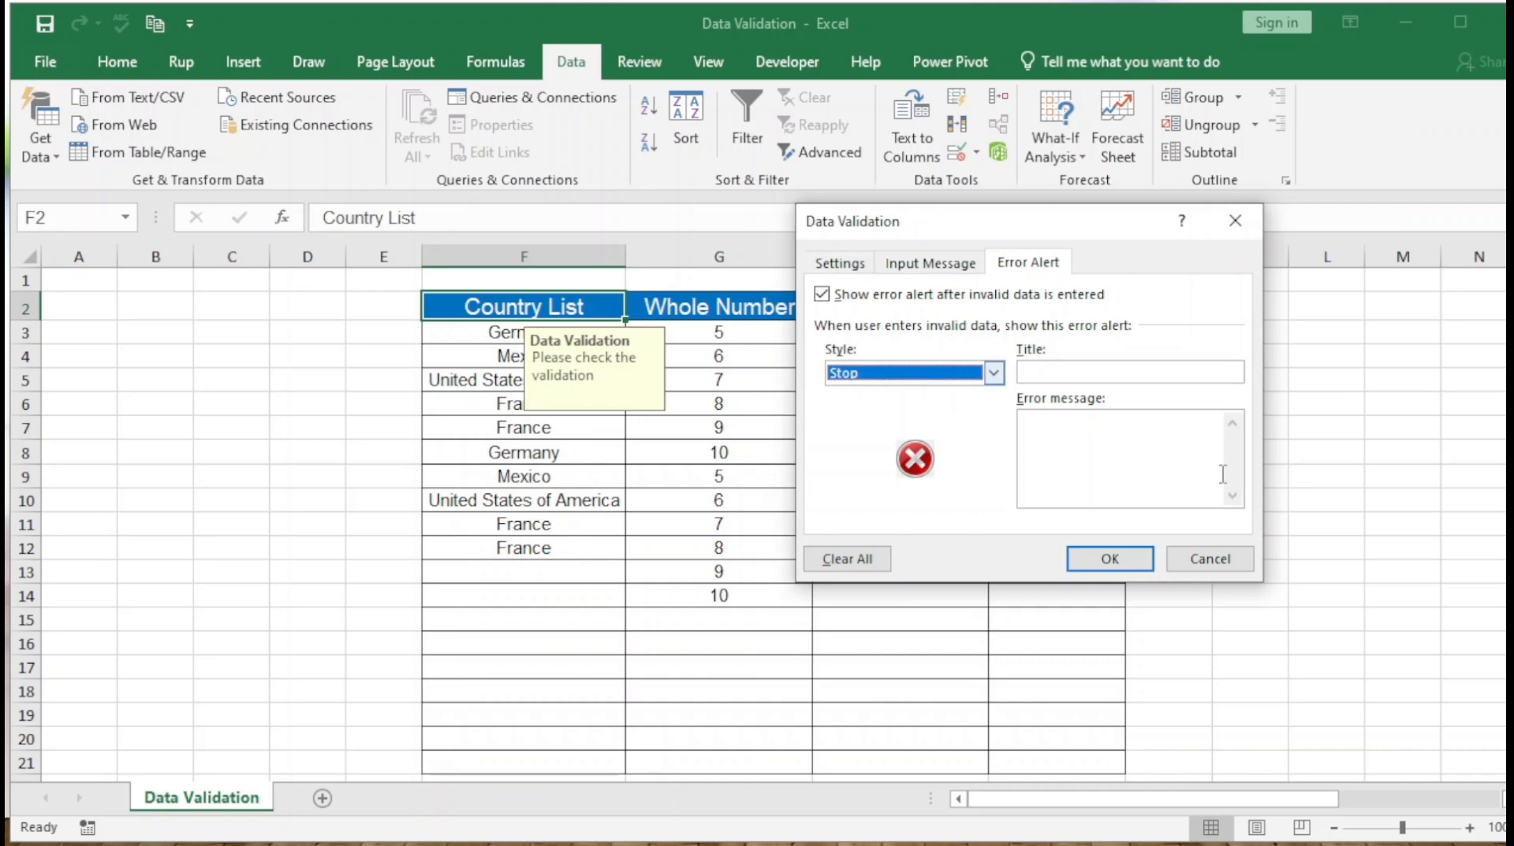
# - Compare the Warning and Information error alert styles for the Country List header cell, and choose Warning
pyautogui.click(994, 372)
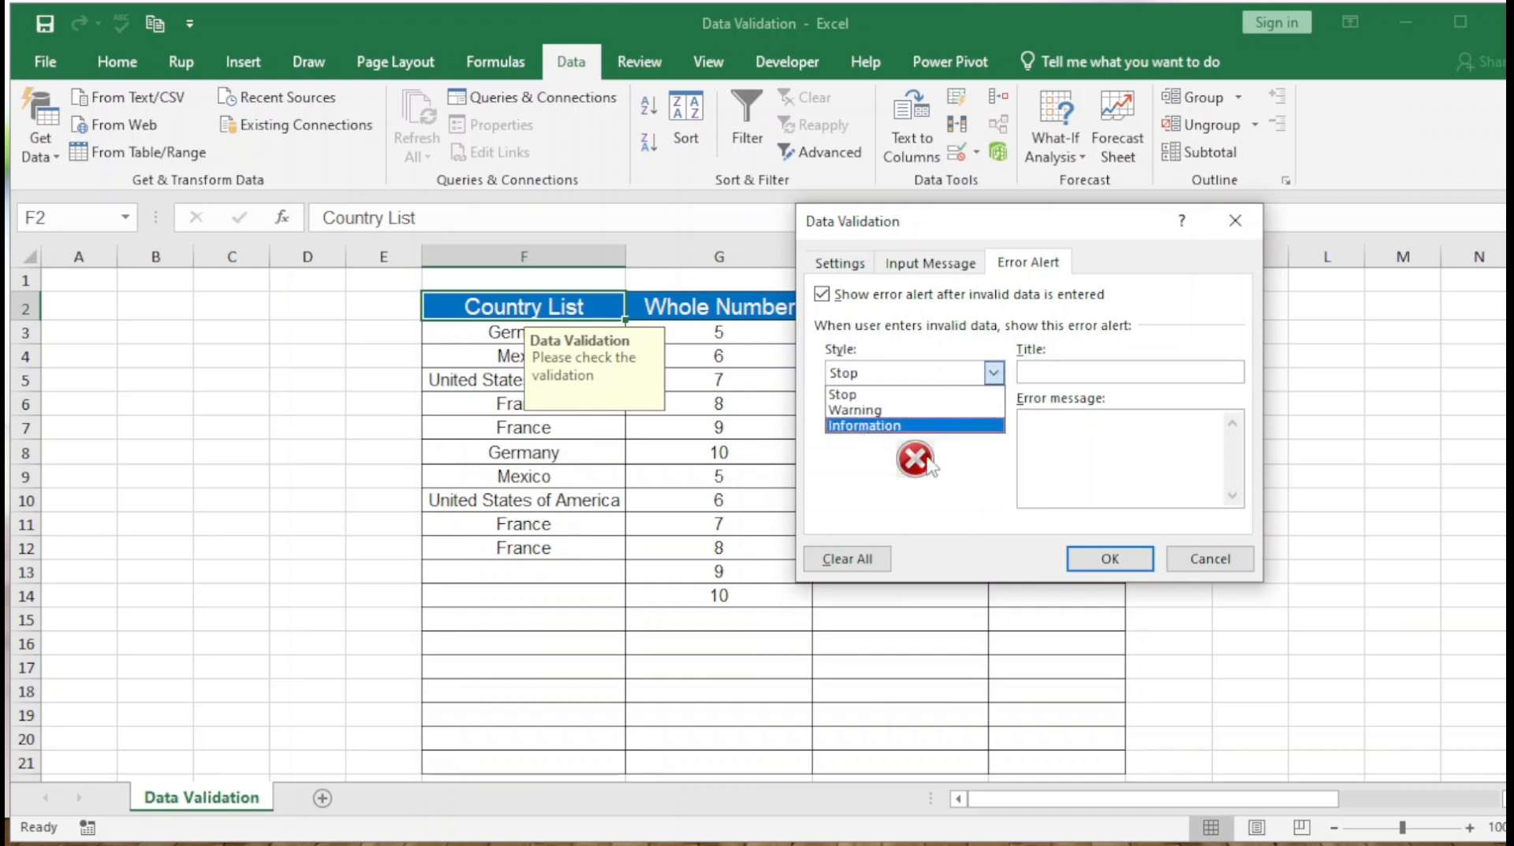
pyautogui.click(858, 410)
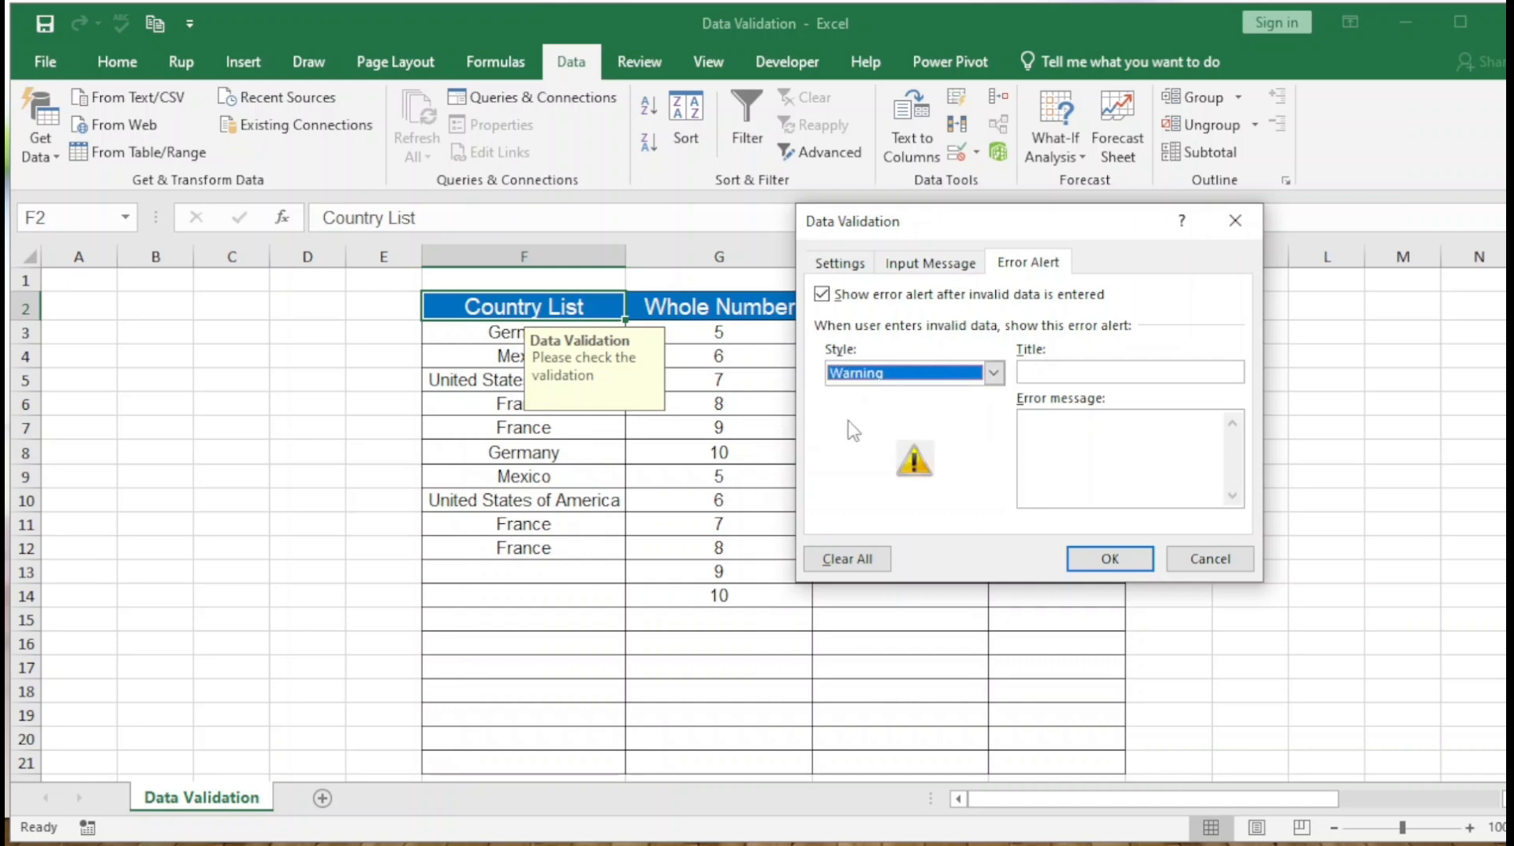
pyautogui.click(994, 373)
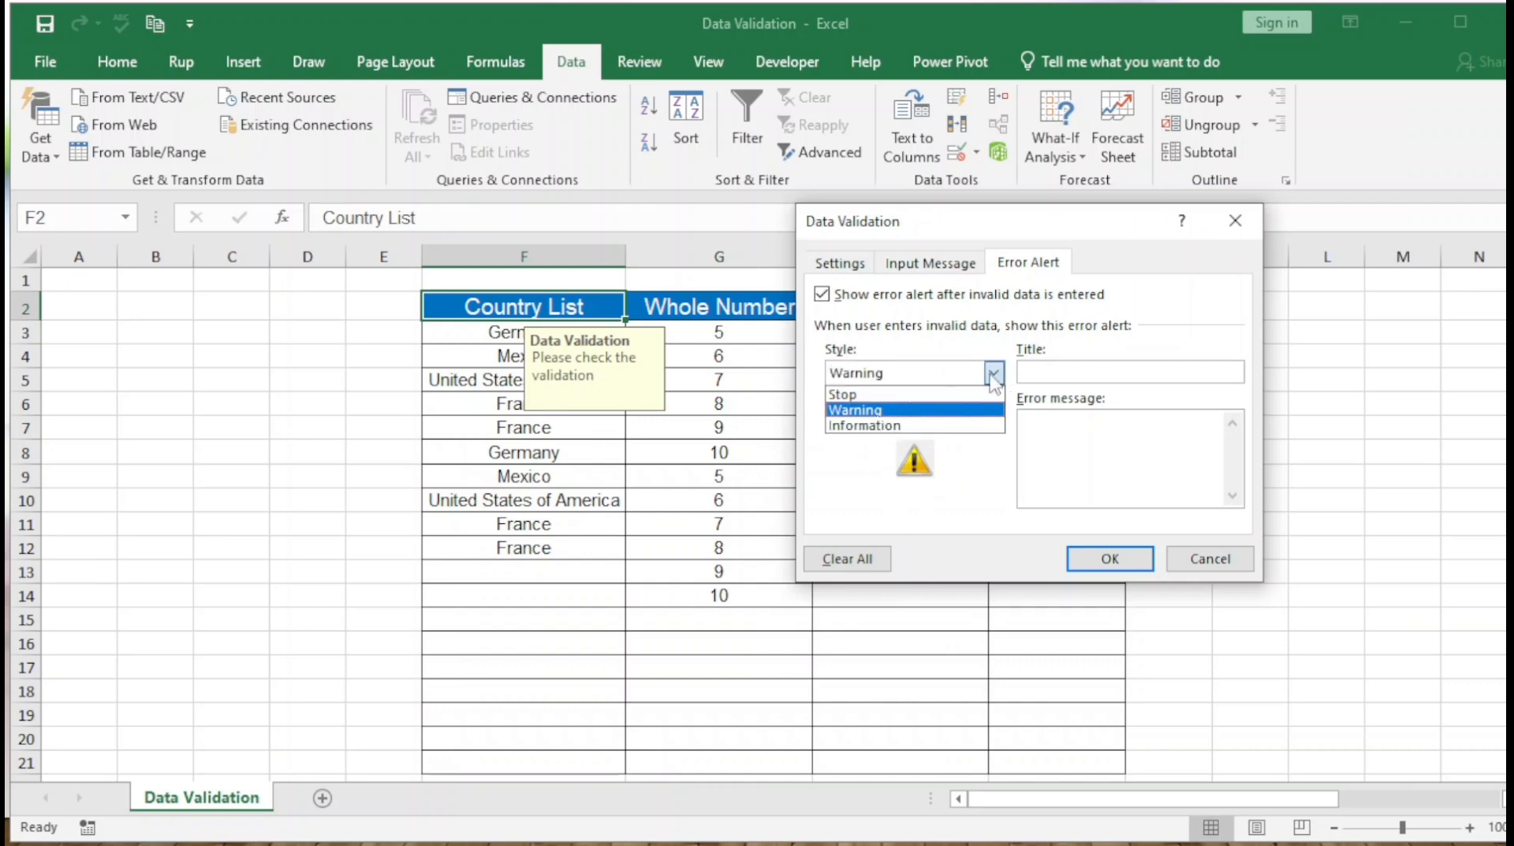
pyautogui.click(882, 426)
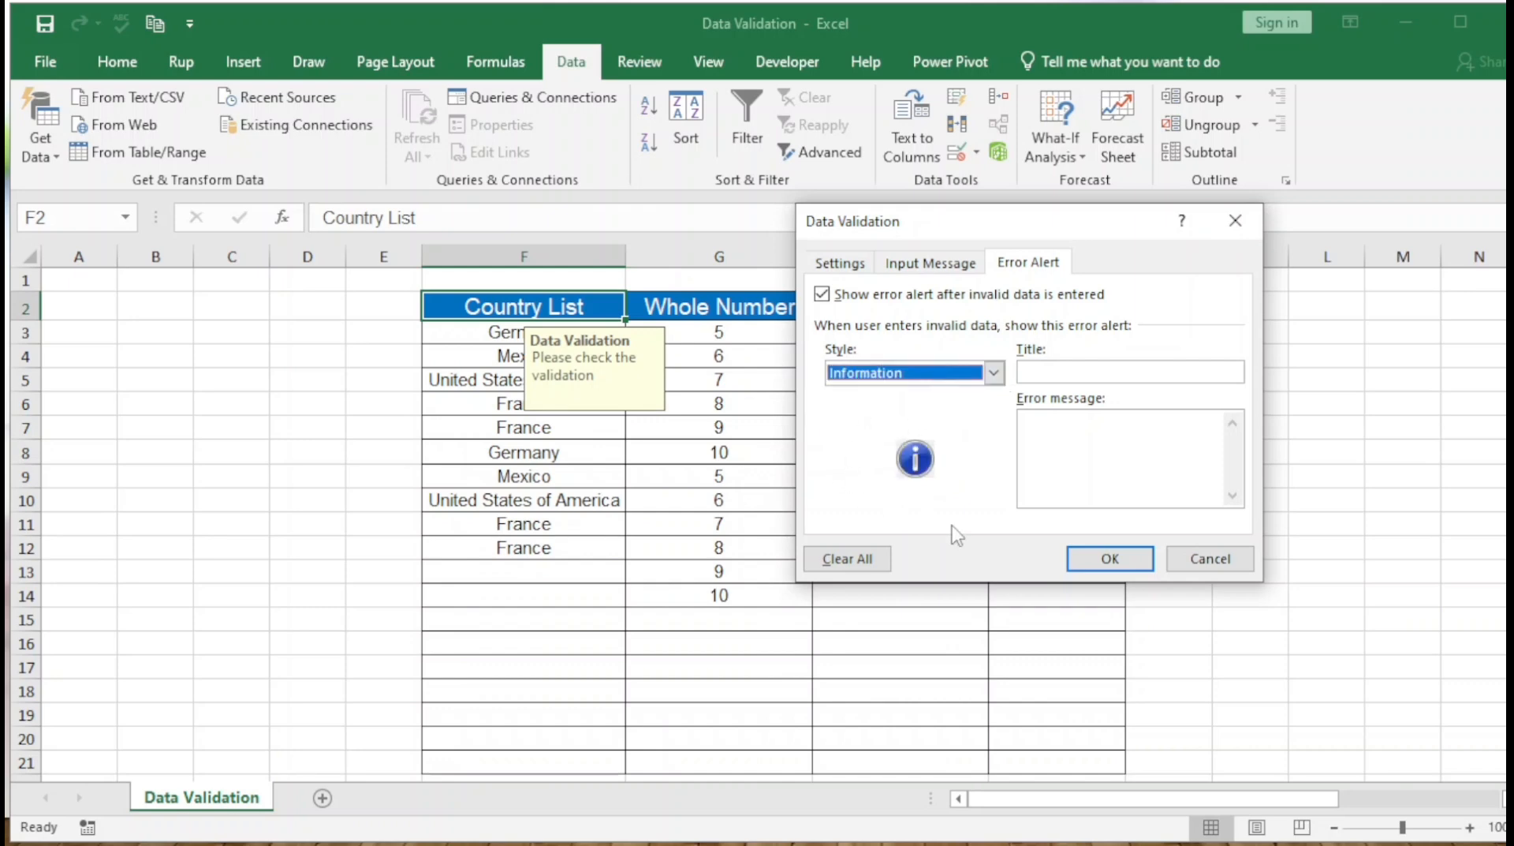
pyautogui.click(994, 373)
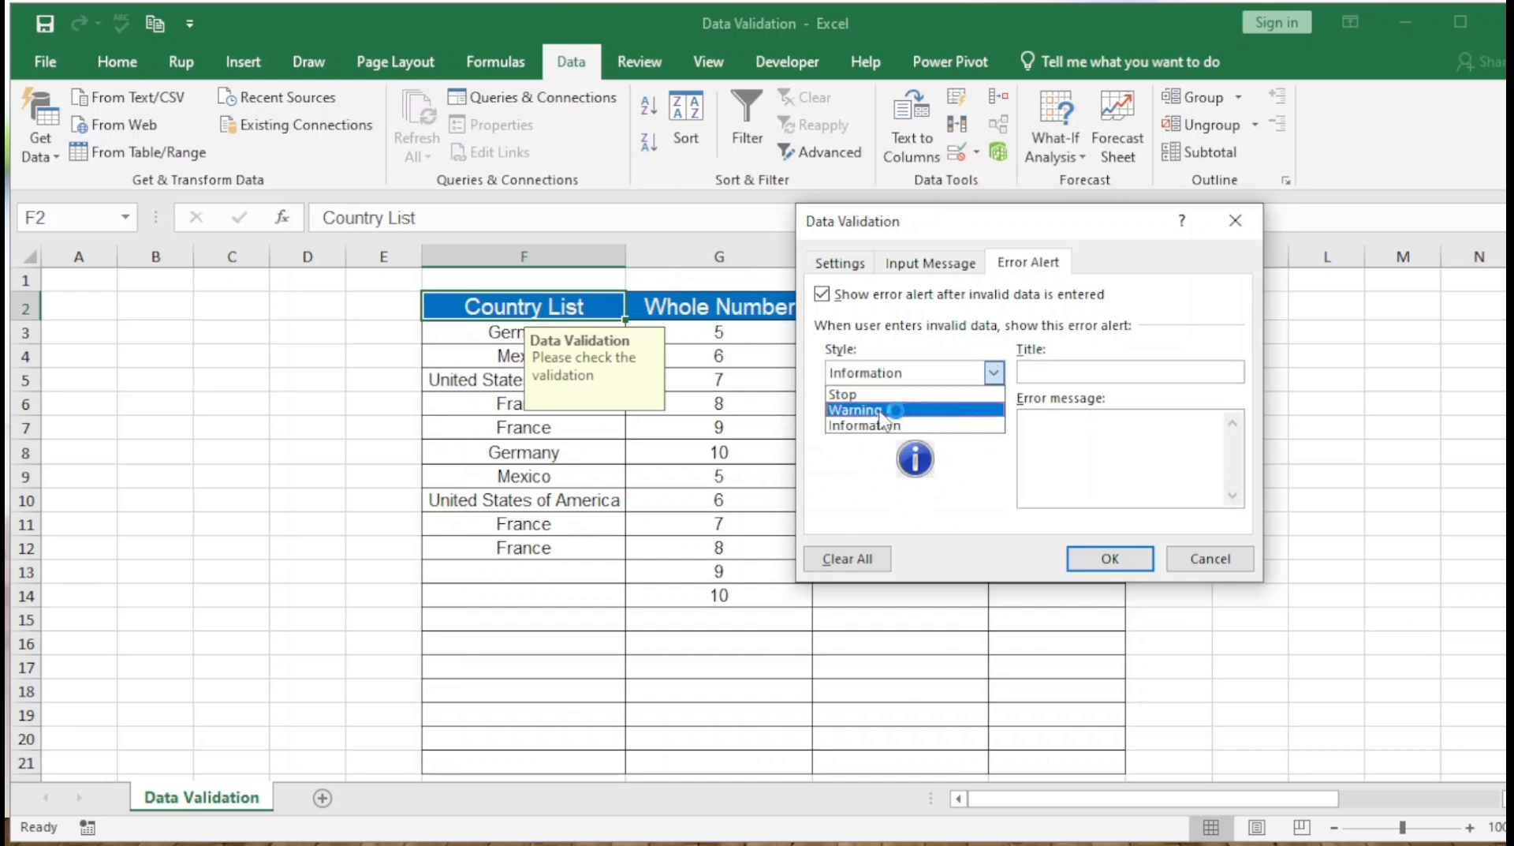
pyautogui.click(864, 430)
pyautogui.click(994, 373)
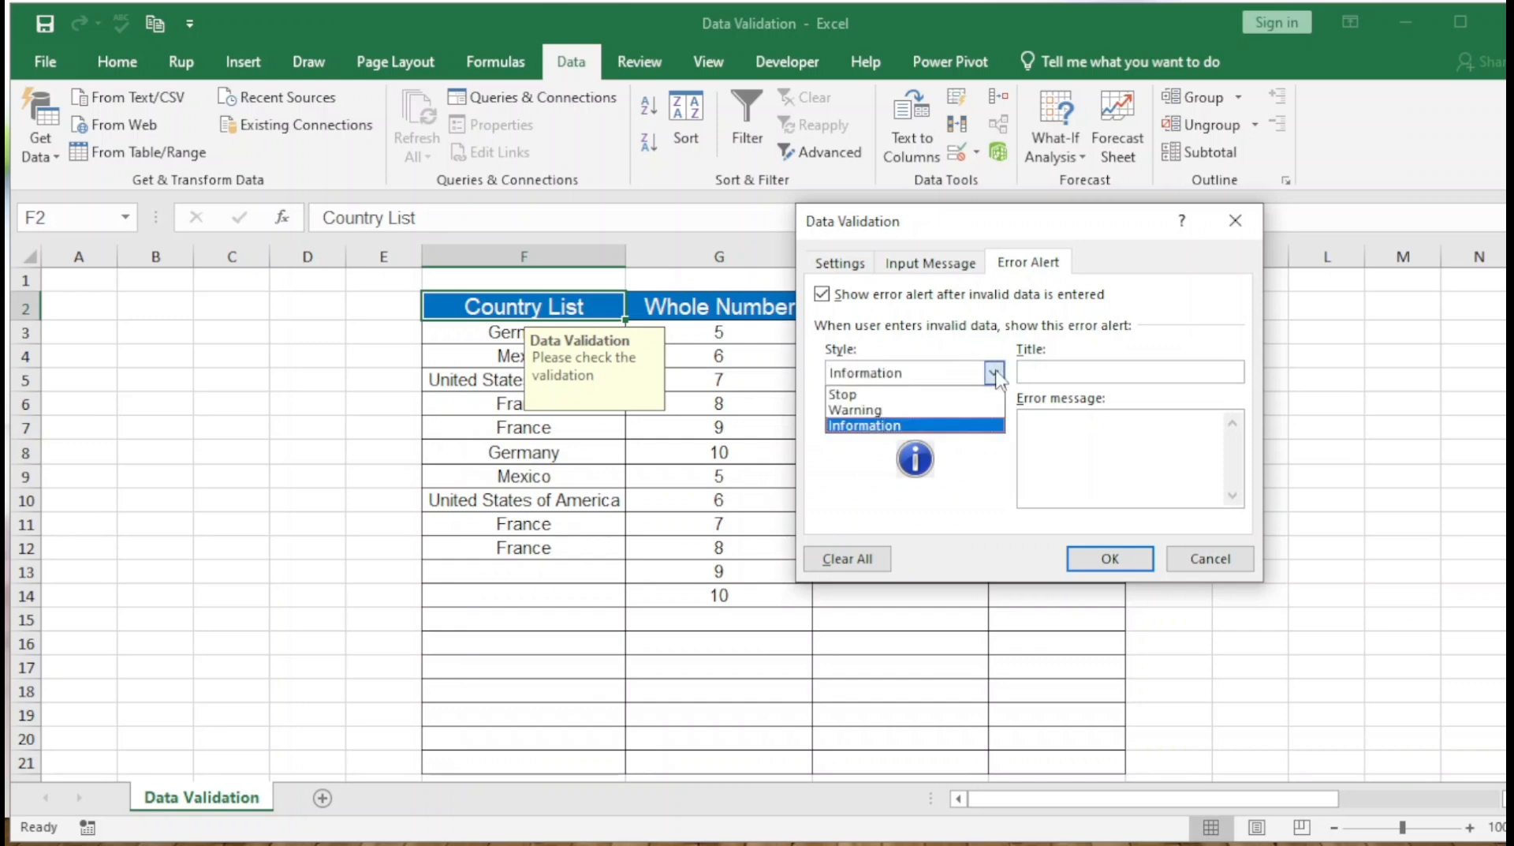
pyautogui.click(866, 410)
# - Give the header cell's error alert the title Checks and the message Please check the data, and apply it
pyautogui.click(1101, 373)
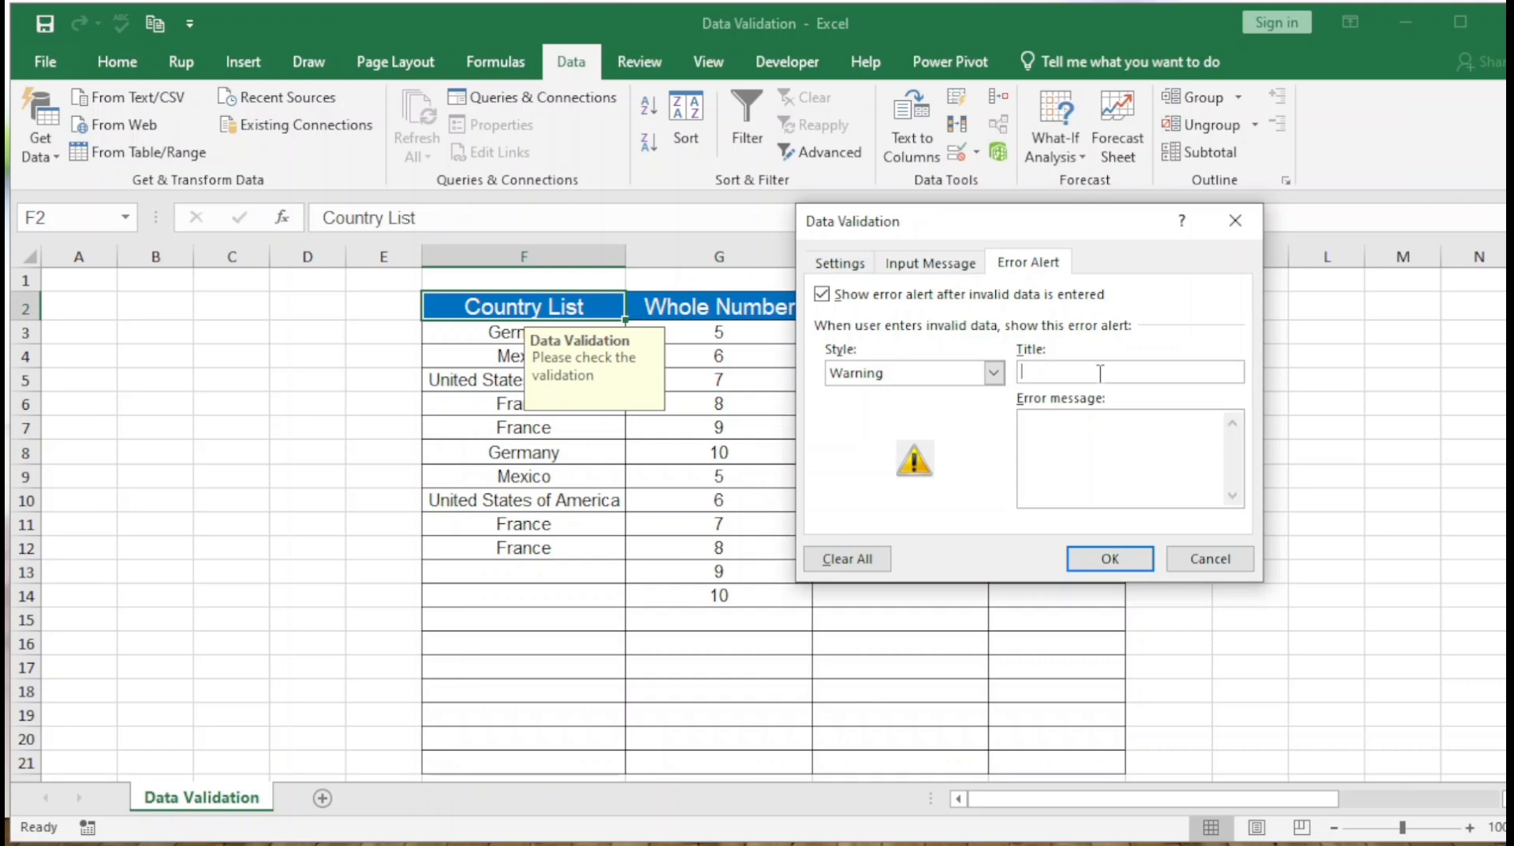
pyautogui.write('Chec')
pyautogui.write('check th')
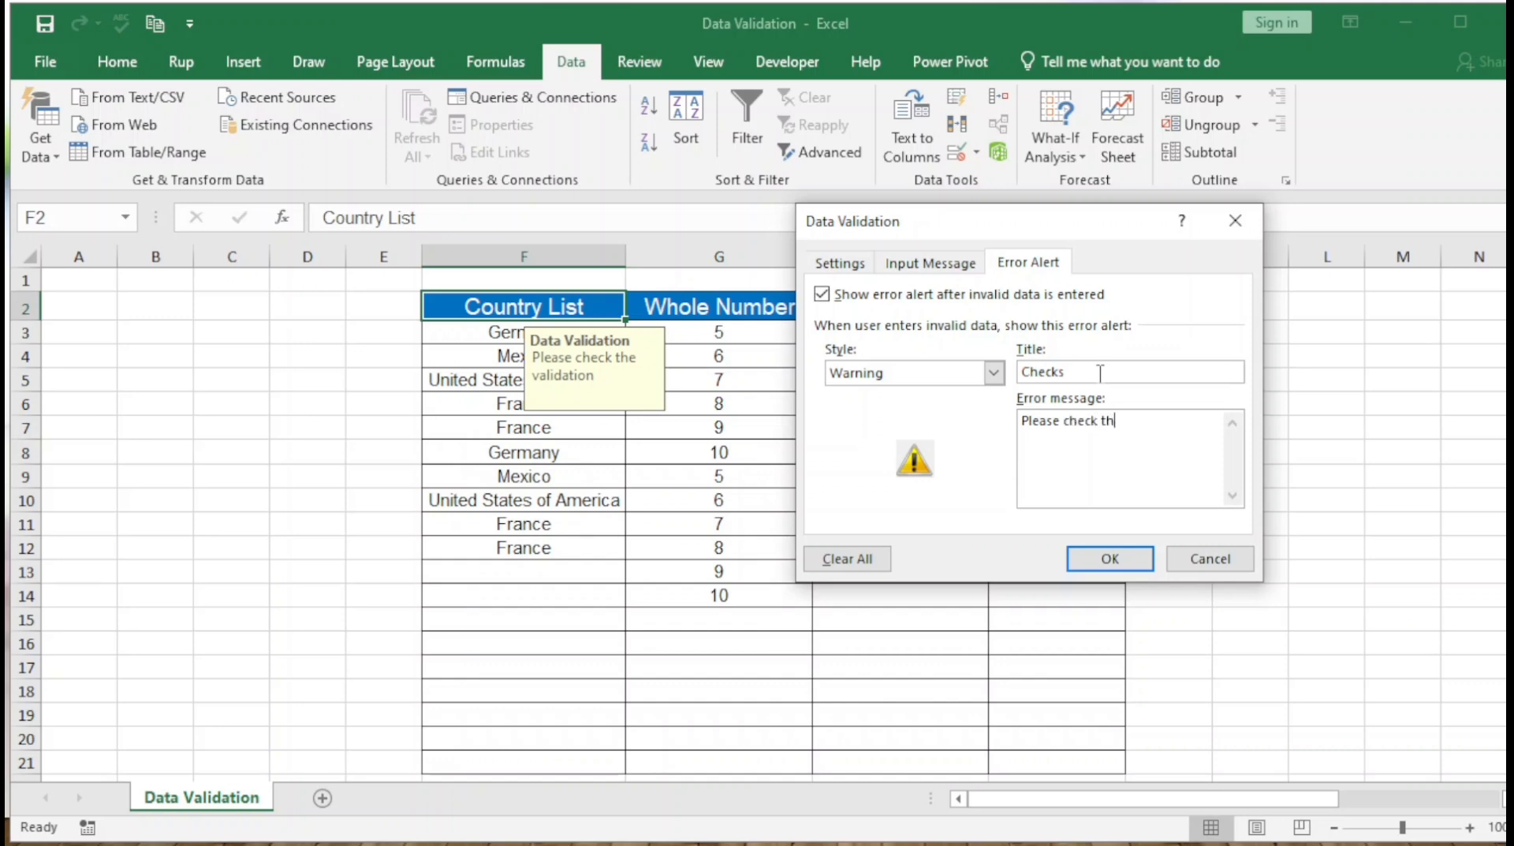
pyautogui.write('e data')
pyautogui.click(1080, 556)
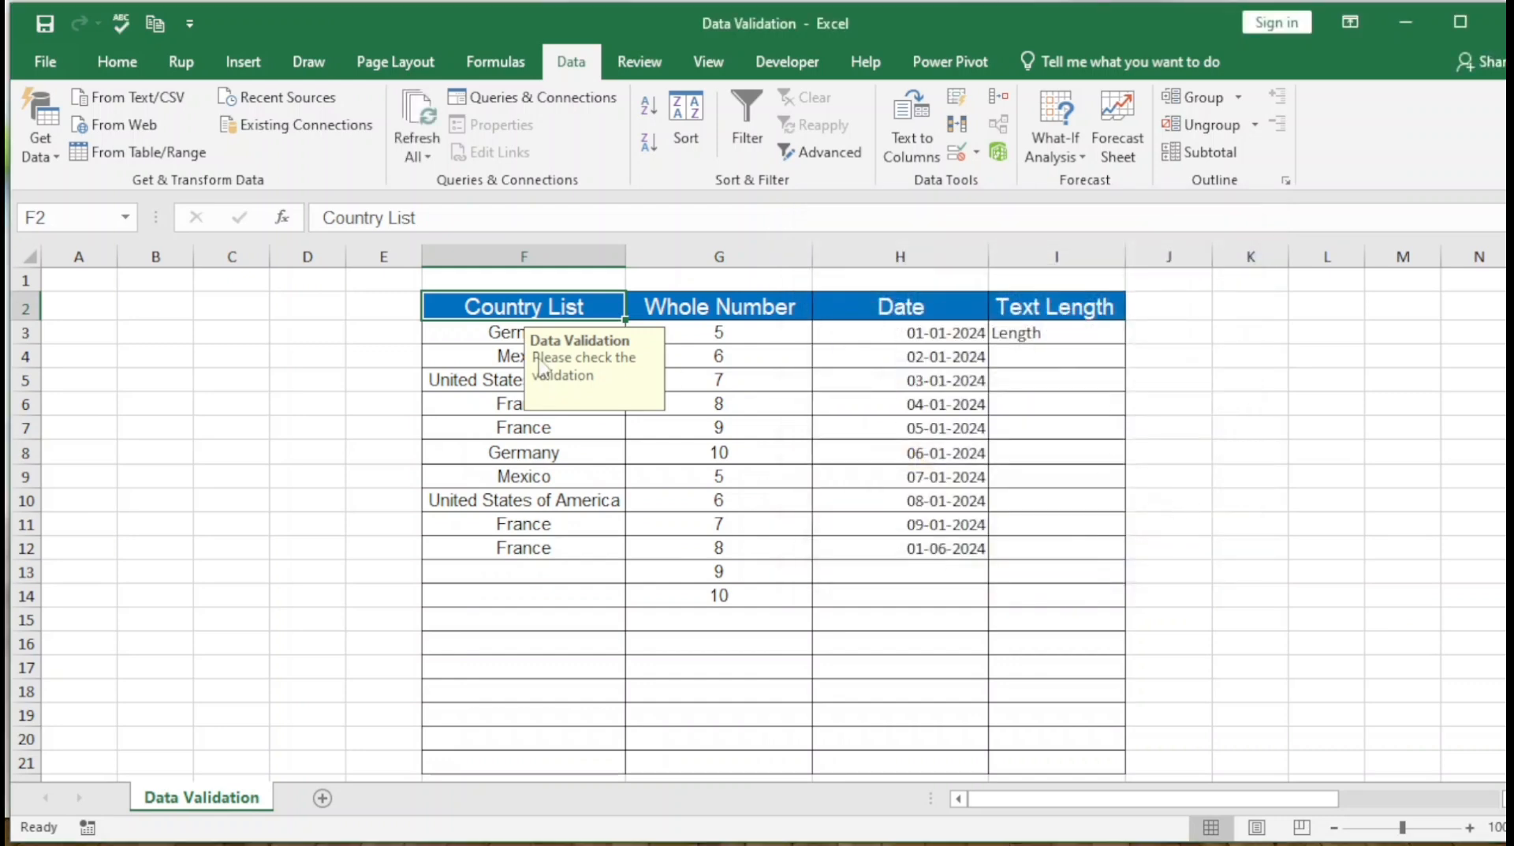
# - Test the country list validation by trying to enter India in cell F7, and cancel the entry
pyautogui.click(461, 421)
pyautogui.write('India')
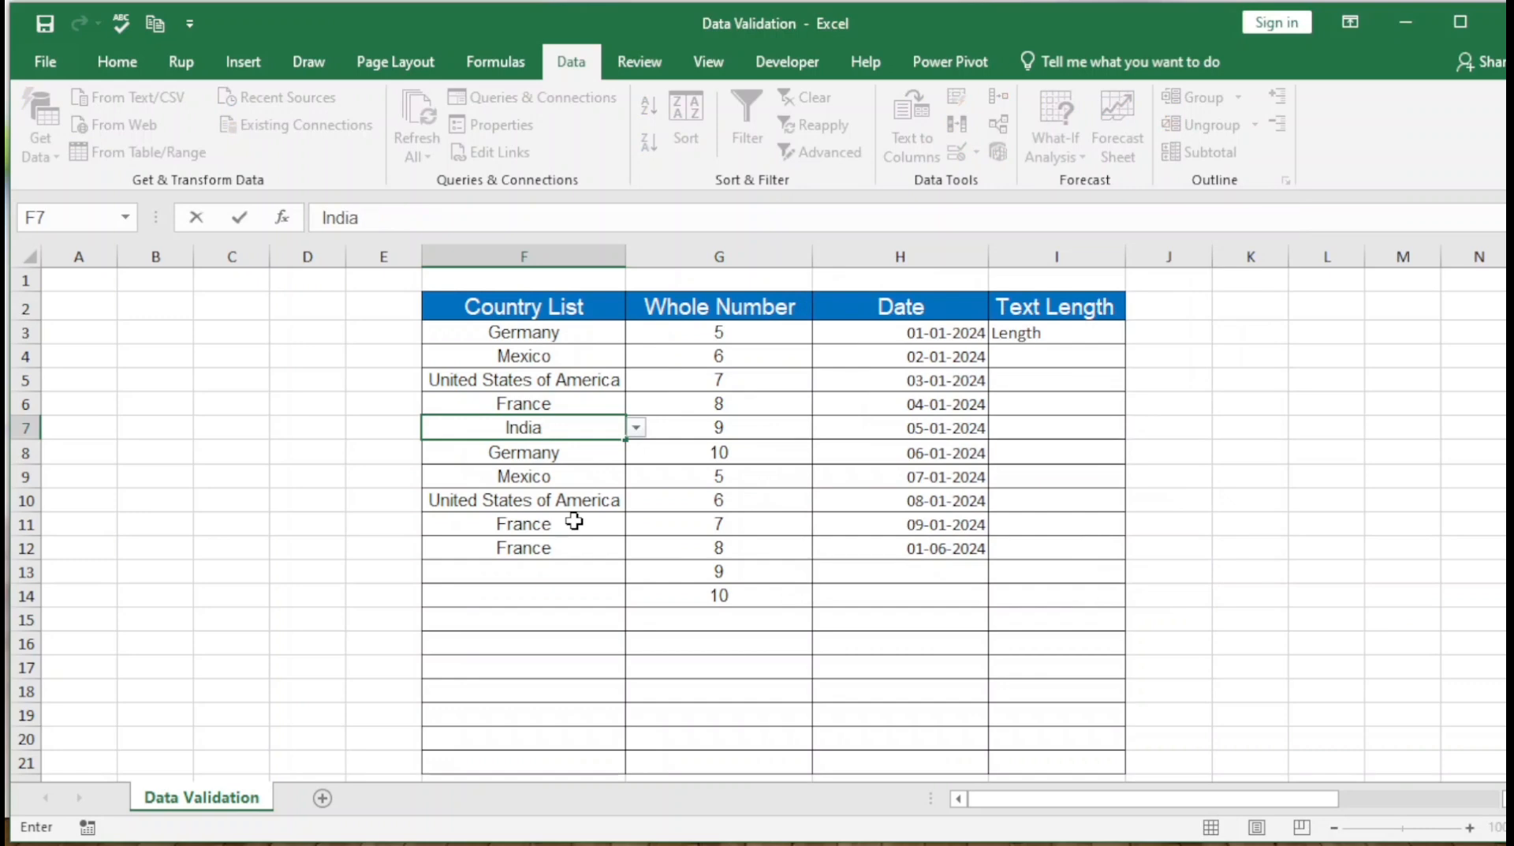
pyautogui.press('Return')
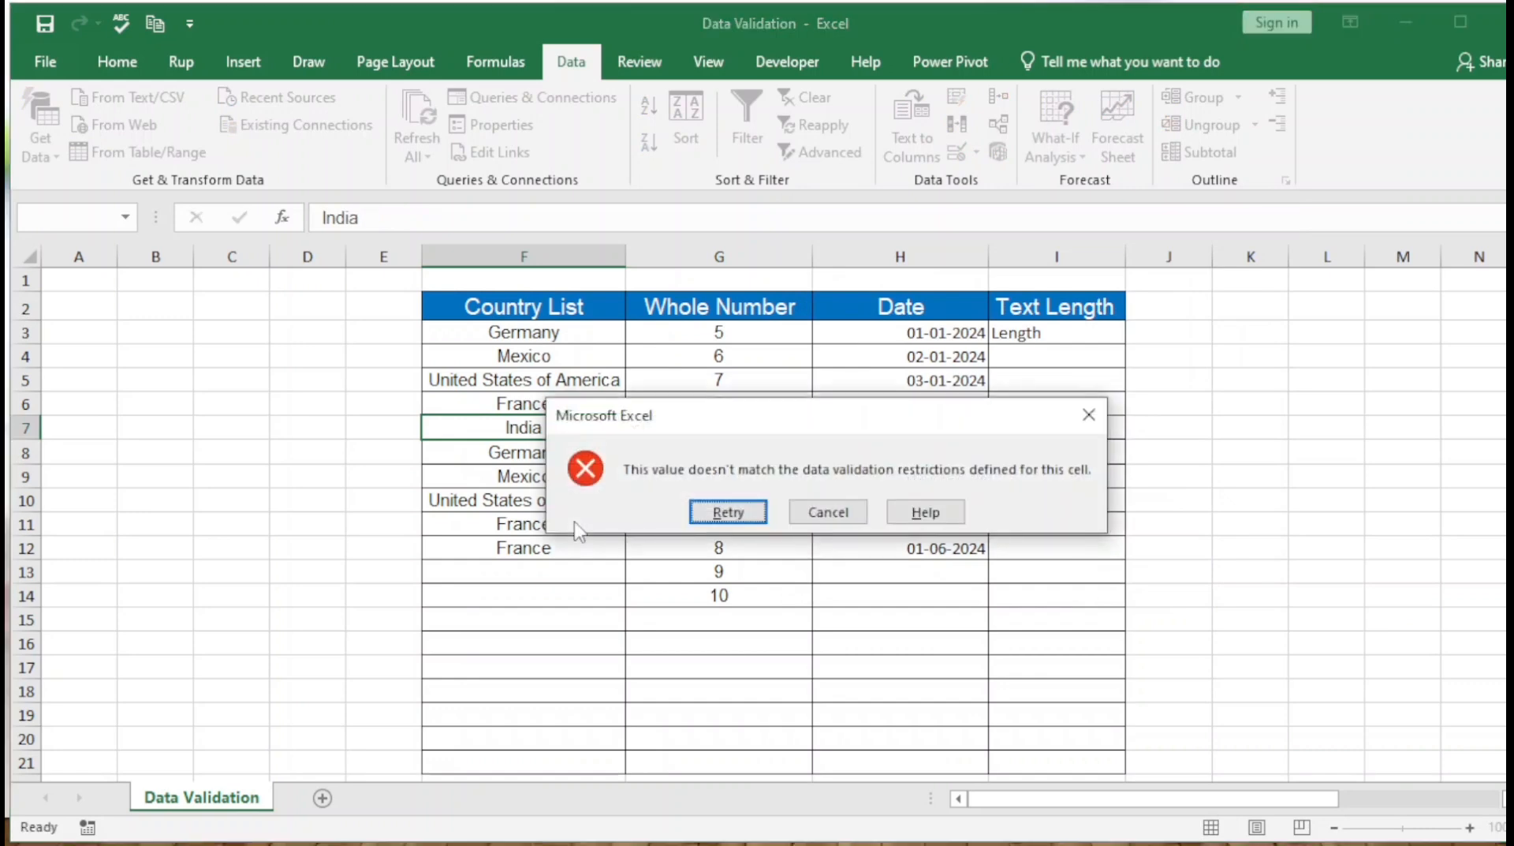
pyautogui.click(820, 514)
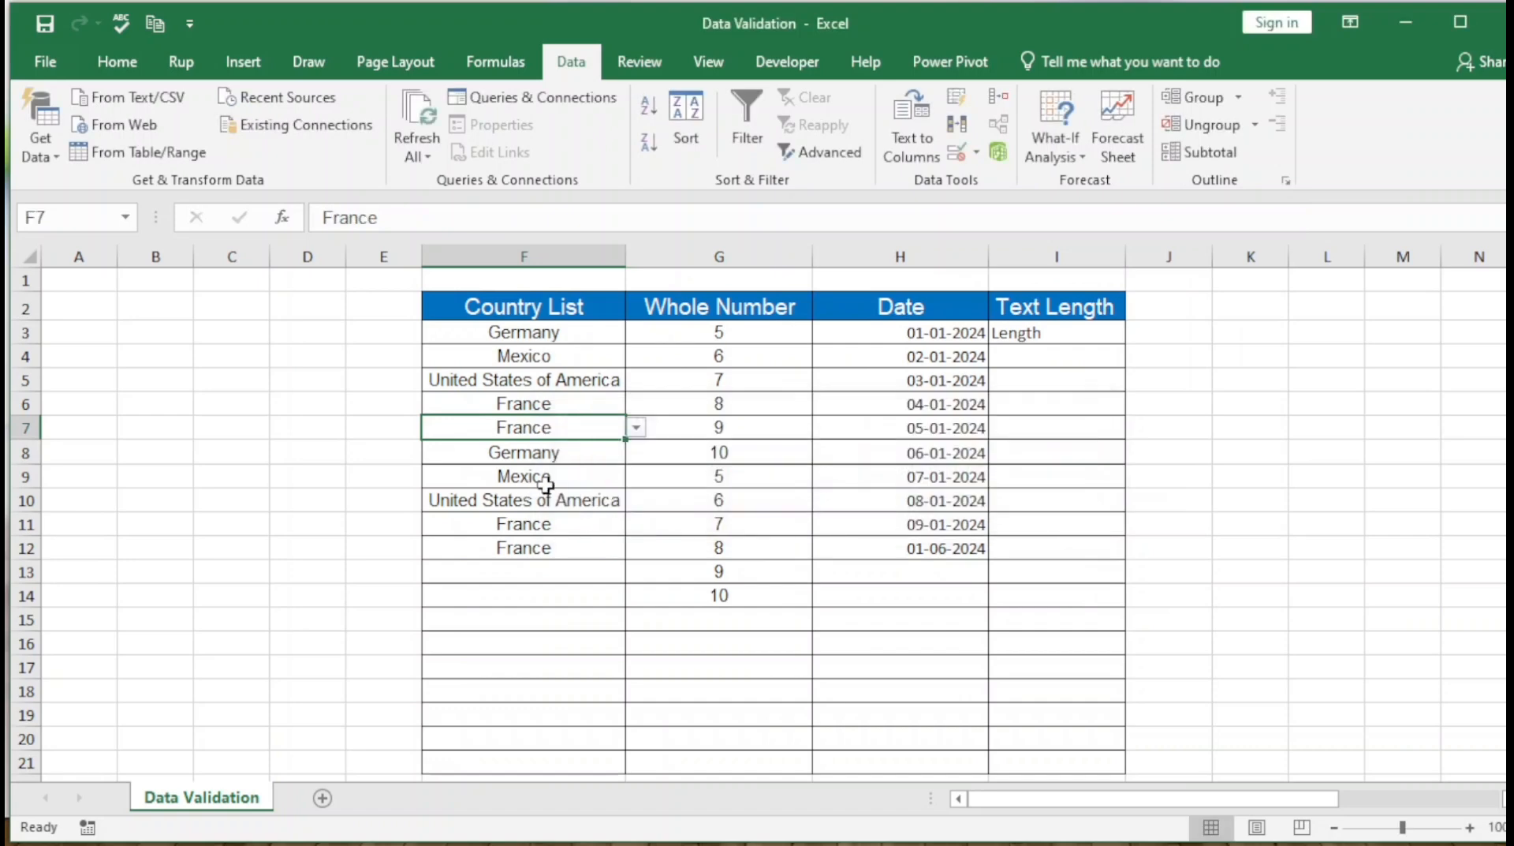
# - Give cells F3:F12 an error alert titled Data Validation with the message Please check the data
pyautogui.click(545, 477)
pyautogui.click(524, 339)
pyautogui.keyDown('shift'); pyautogui.click(572, 540); pyautogui.keyUp('shift')
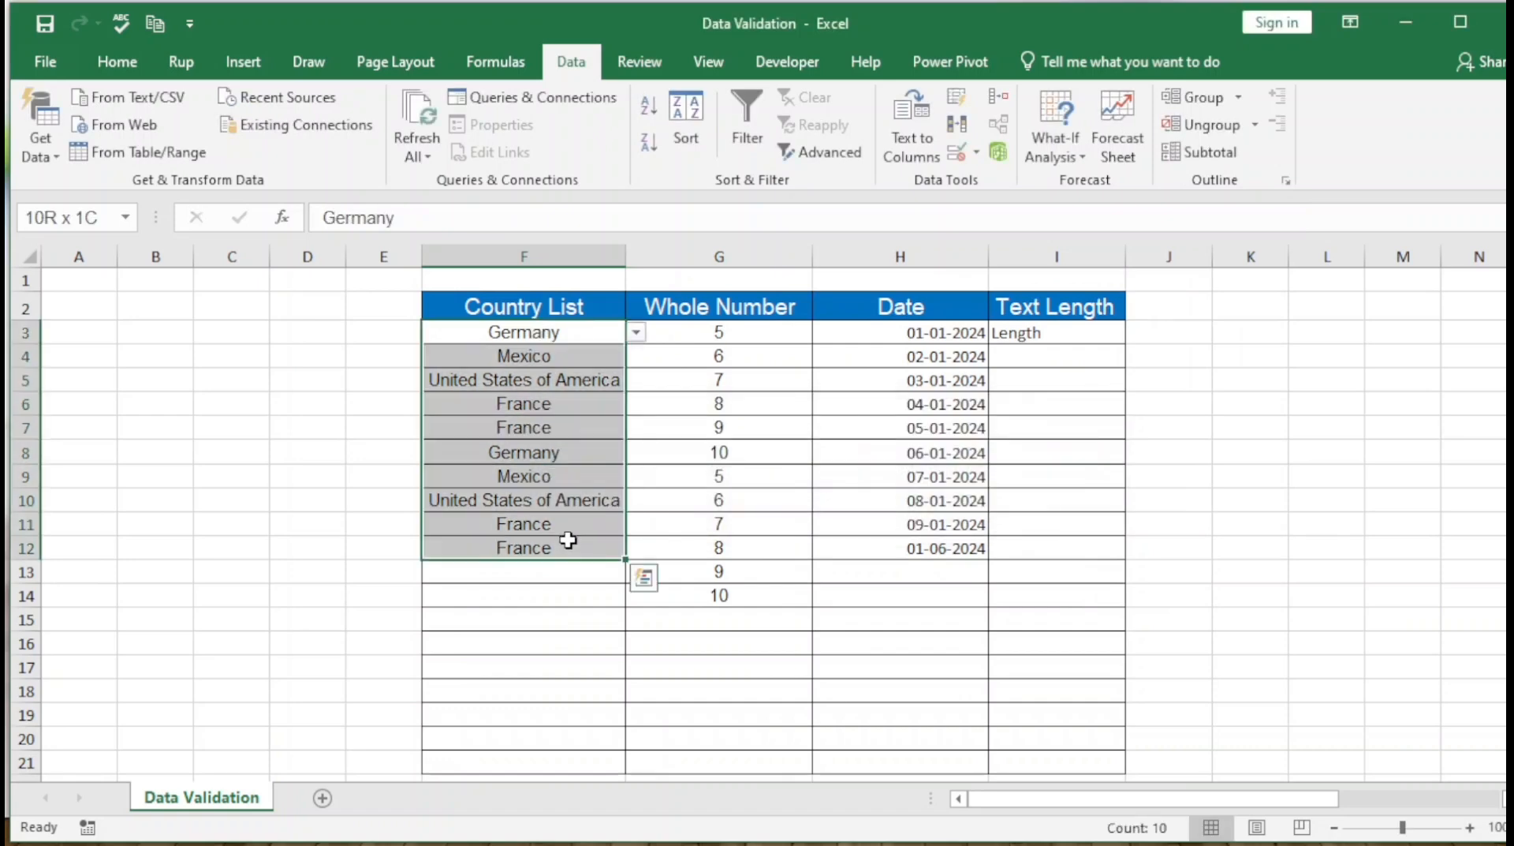
pyautogui.click(977, 152)
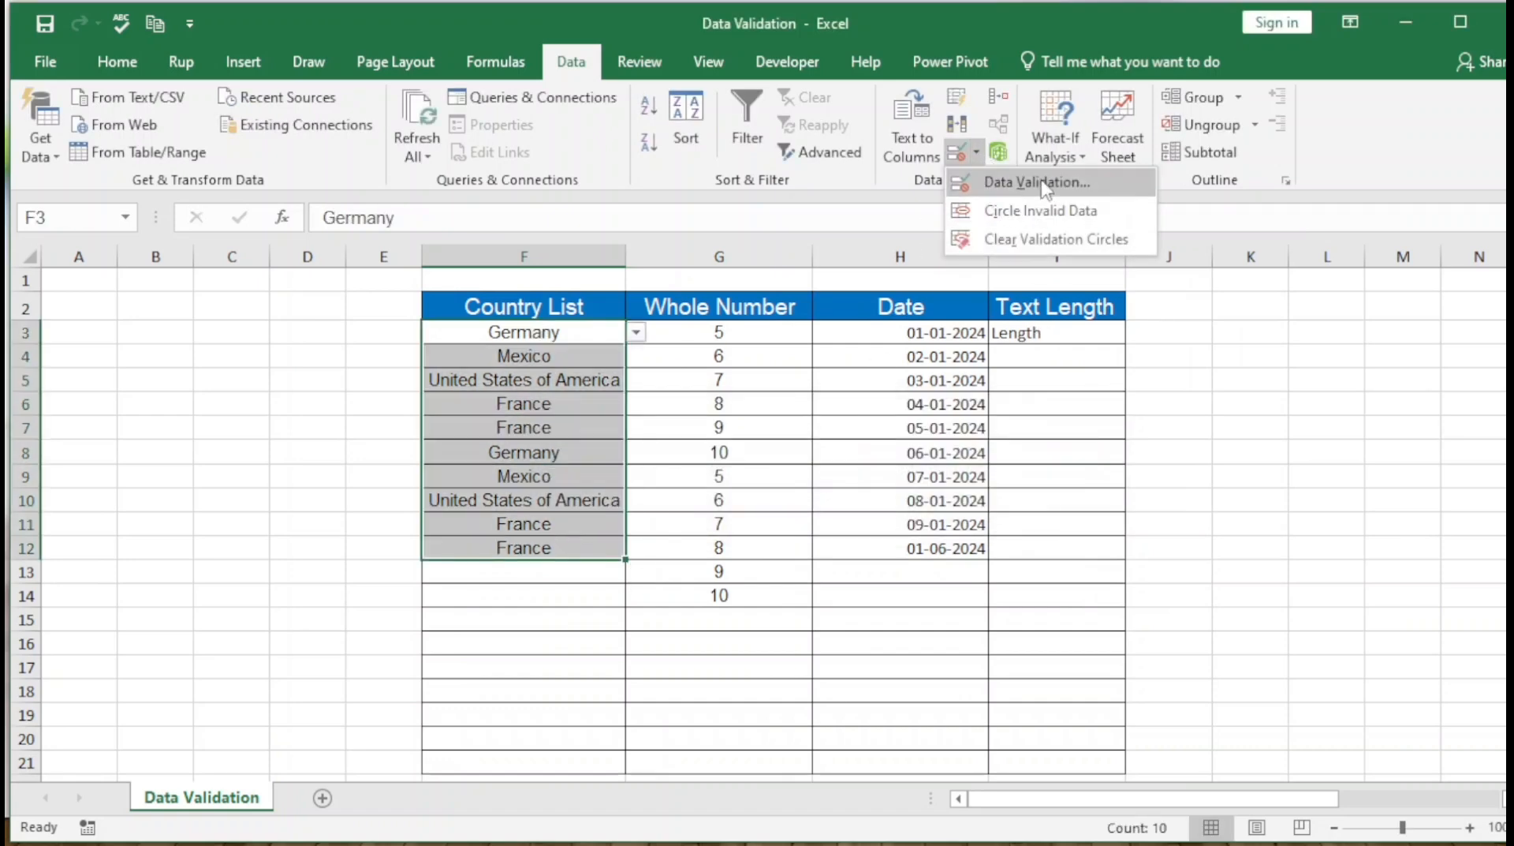
pyautogui.click(1017, 182)
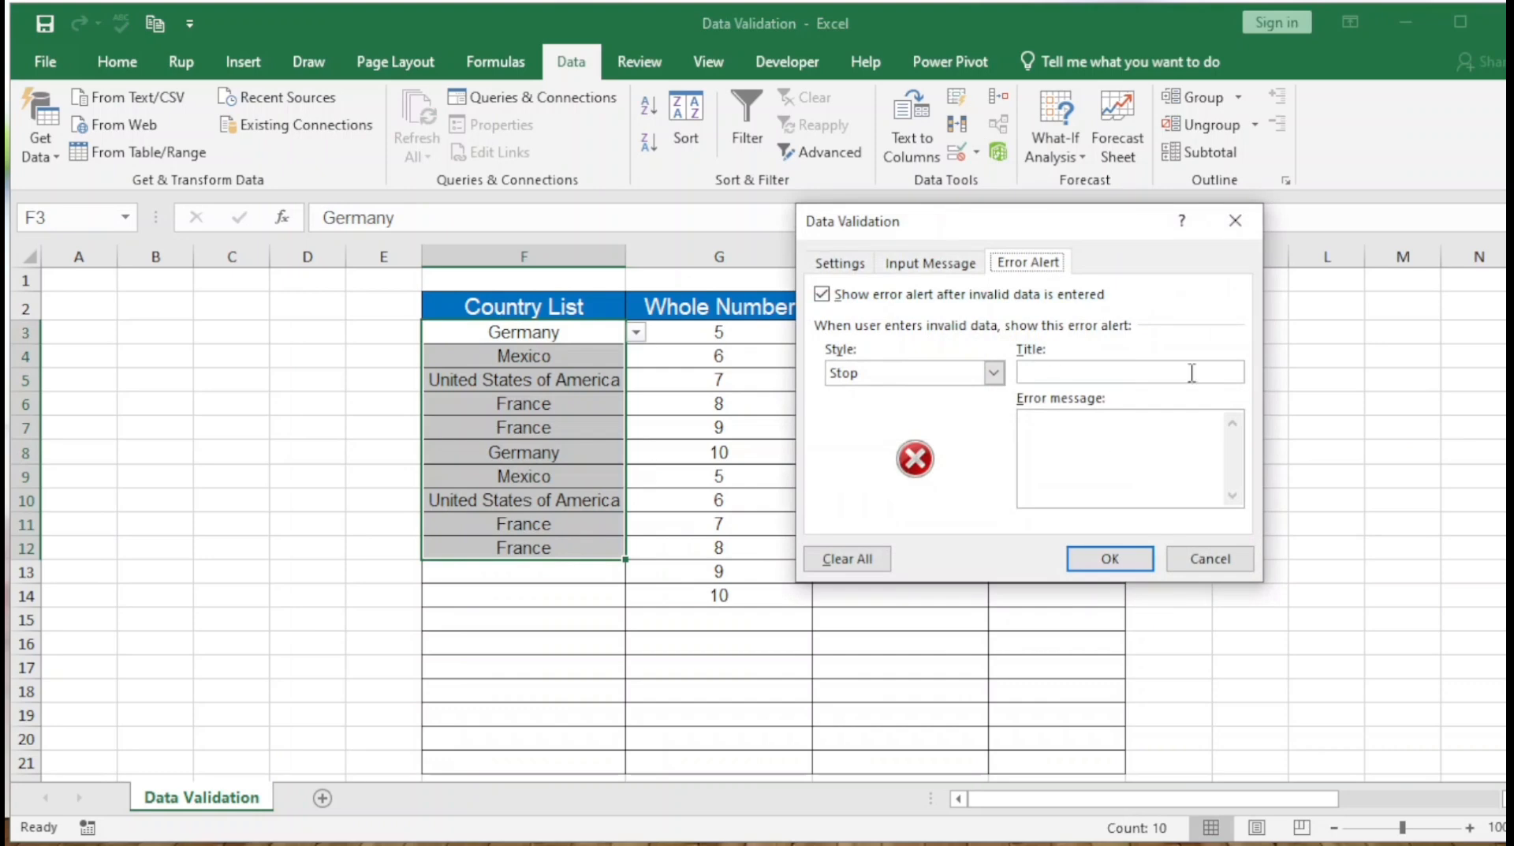
pyautogui.click(1067, 377)
pyautogui.write('E')
pyautogui.write('D')
pyautogui.write('ata Validation')
pyautogui.click(1065, 475)
pyautogui.write('Please ch')
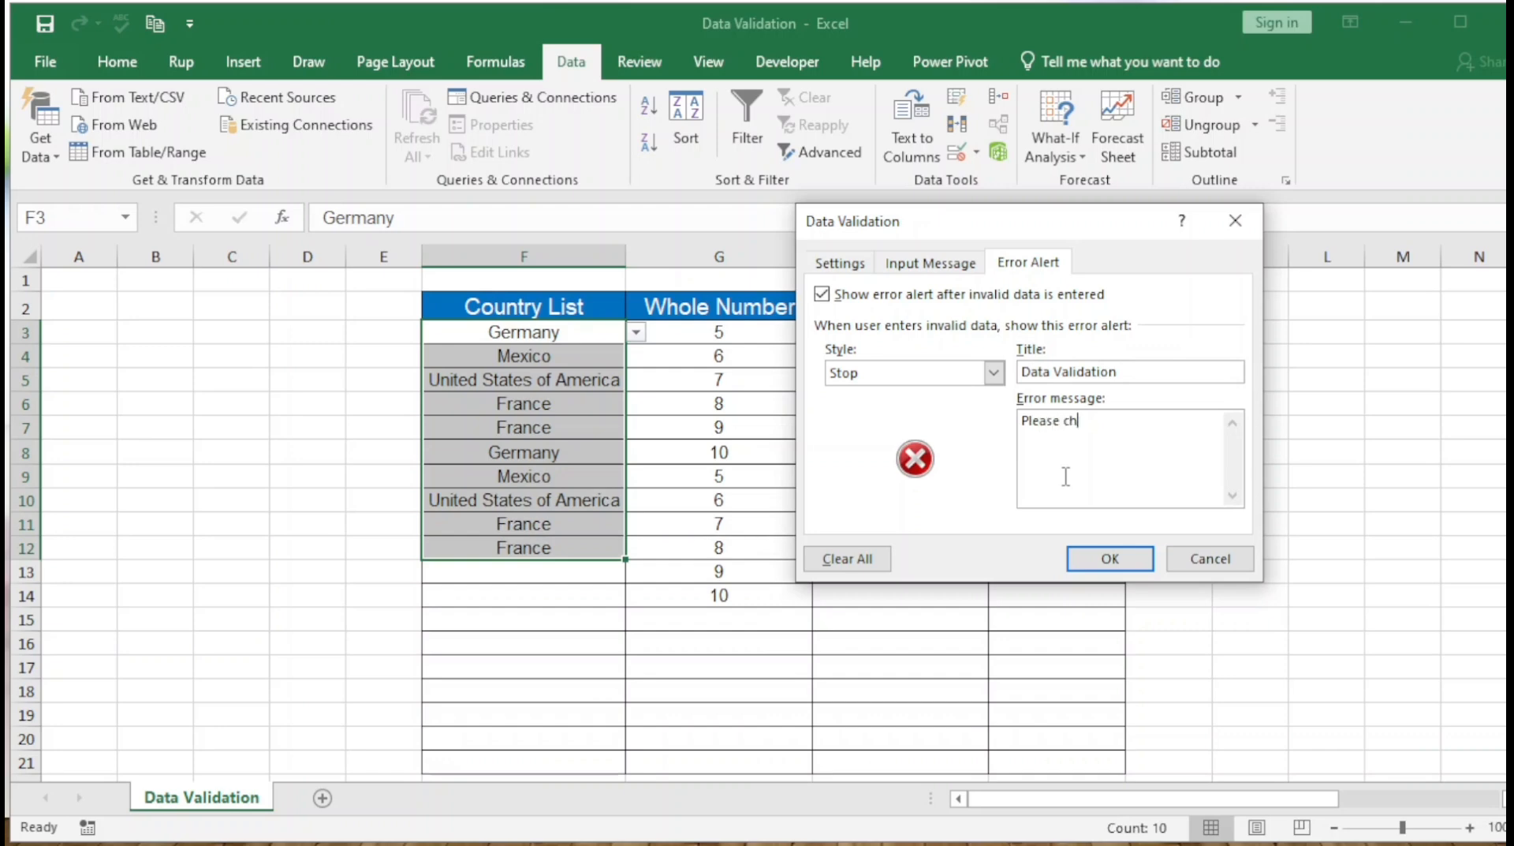
pyautogui.write('eck the data.')
# - Set the error alert style for cells F3:F12 to Warning and apply the validation settings
pyautogui.click(994, 373)
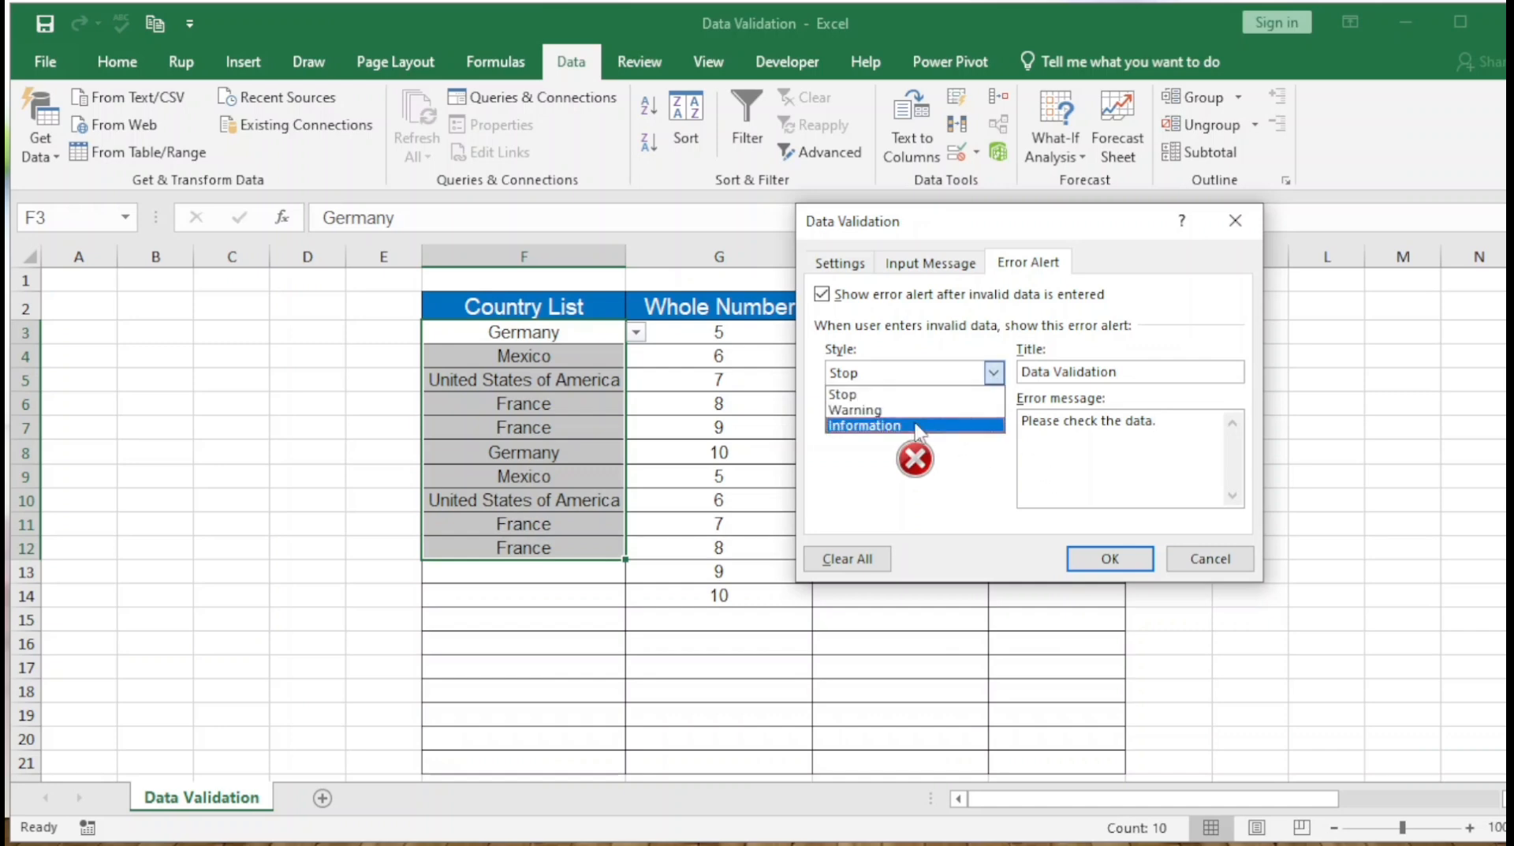
pyautogui.click(890, 411)
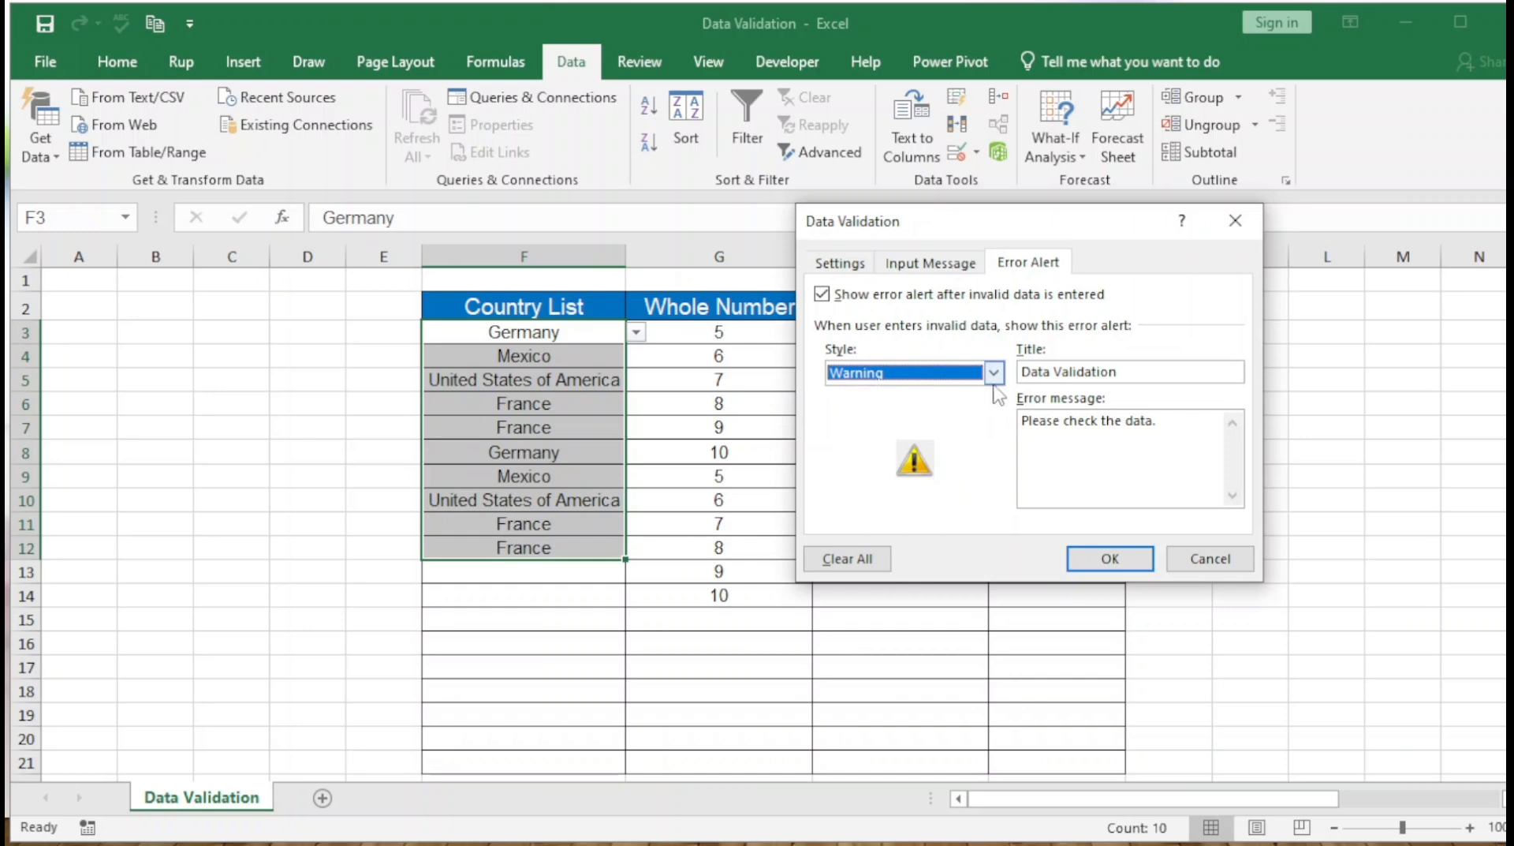
pyautogui.moveTo(1120, 373); pyautogui.dragTo(1019, 372)
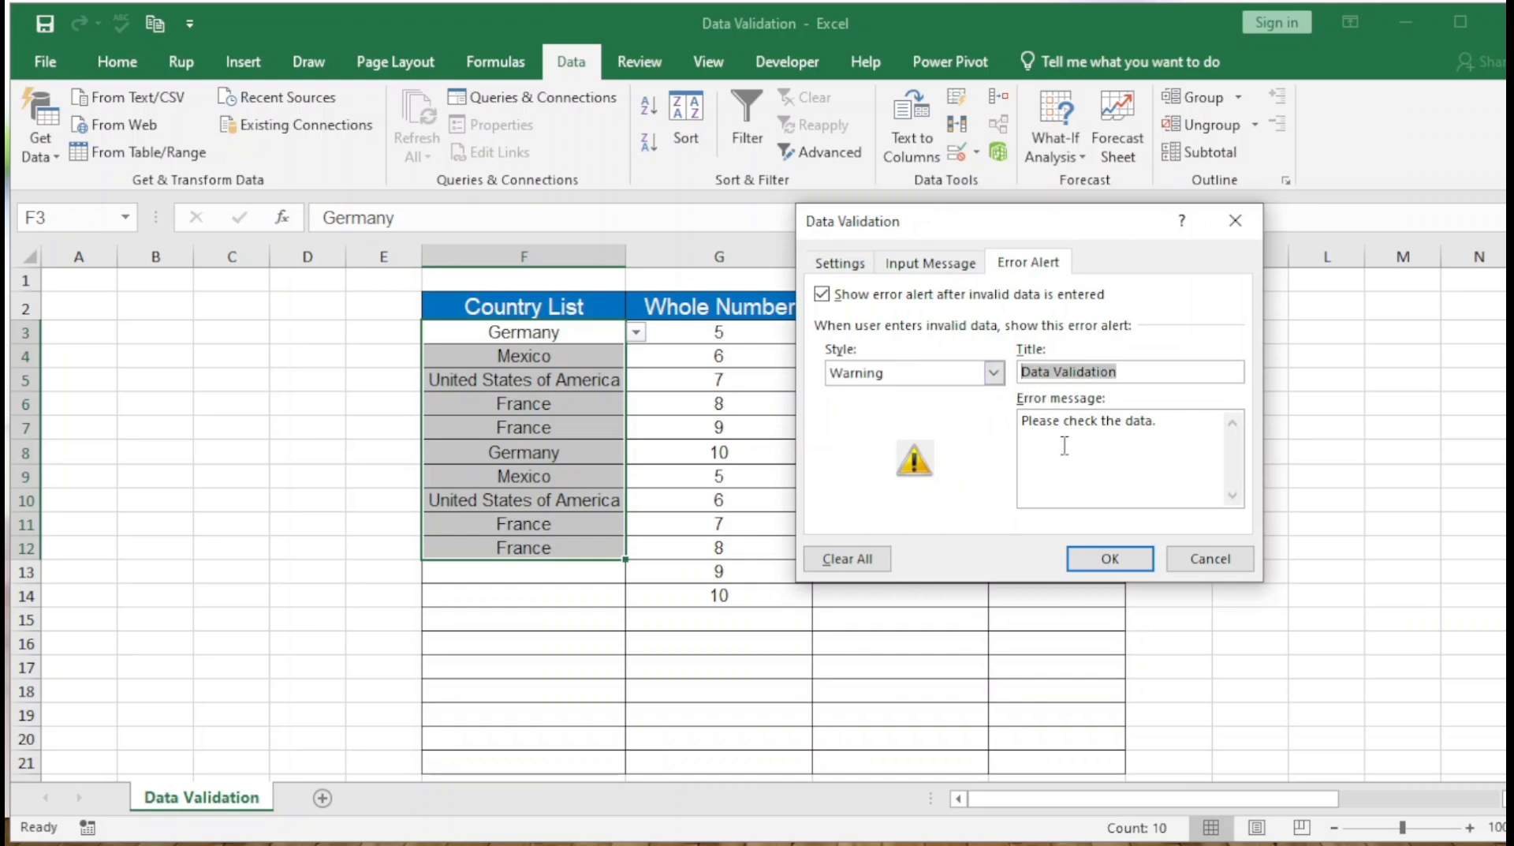
pyautogui.click(1224, 446)
pyautogui.click(1110, 557)
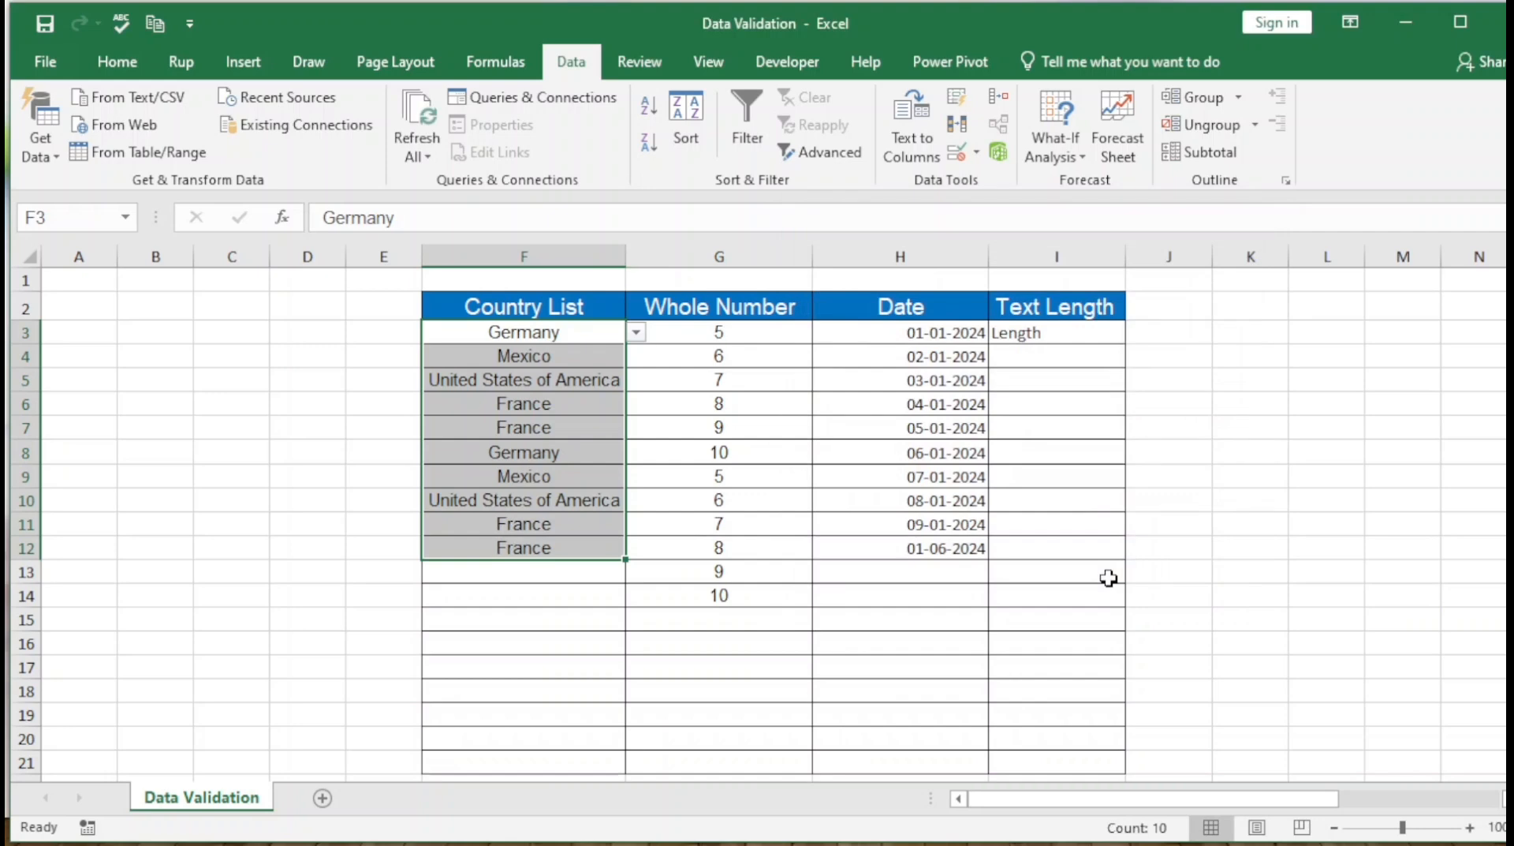
# - Test the warning alert by trying to enter India in cell F6, examine its title and message, and dismiss the entry
pyautogui.click(579, 395)
pyautogui.write('India')
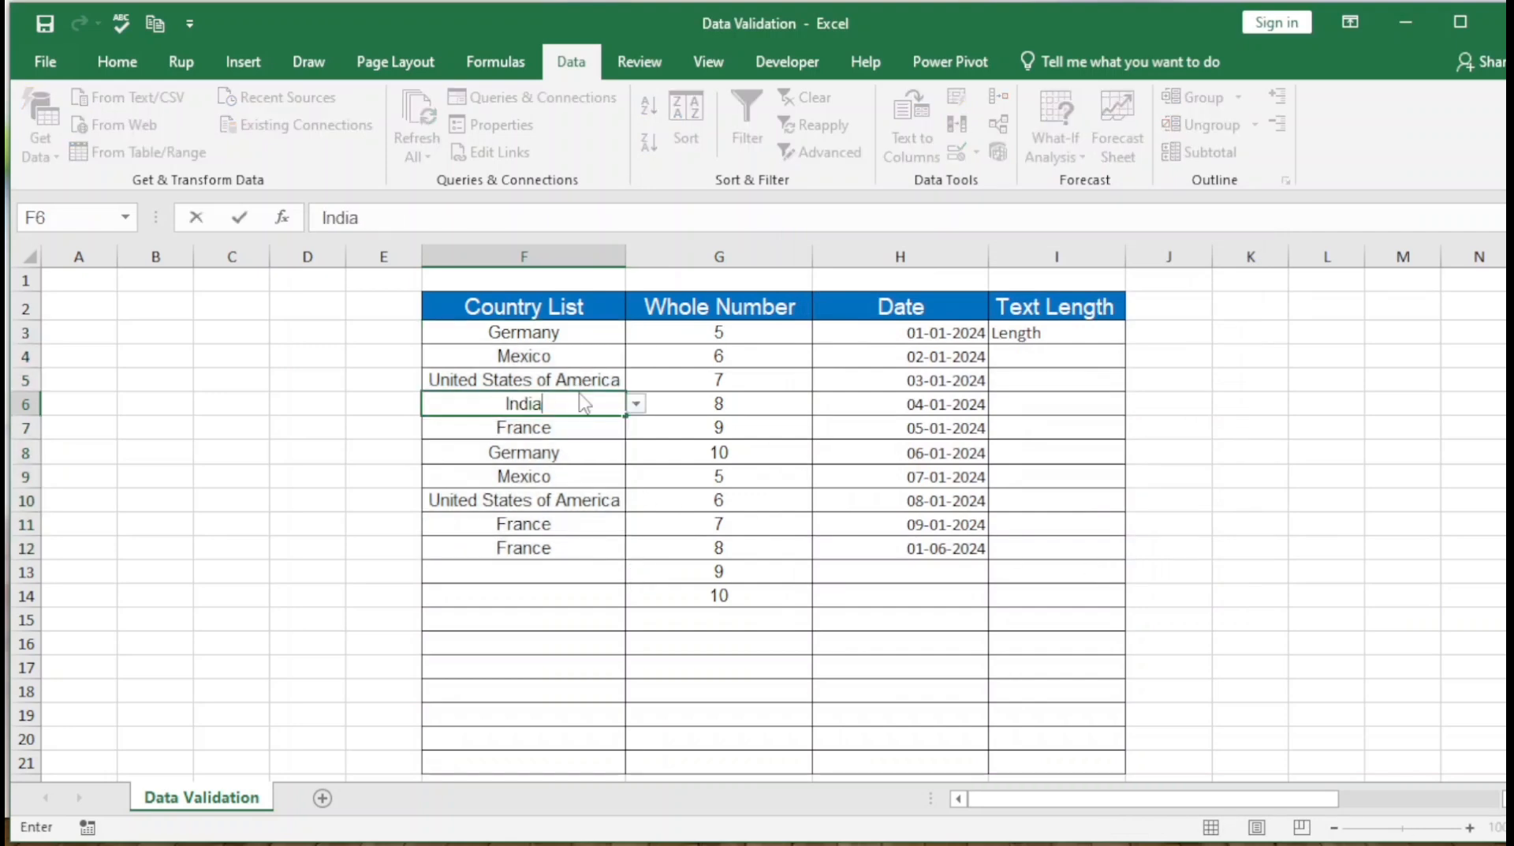
pyautogui.press('Return')
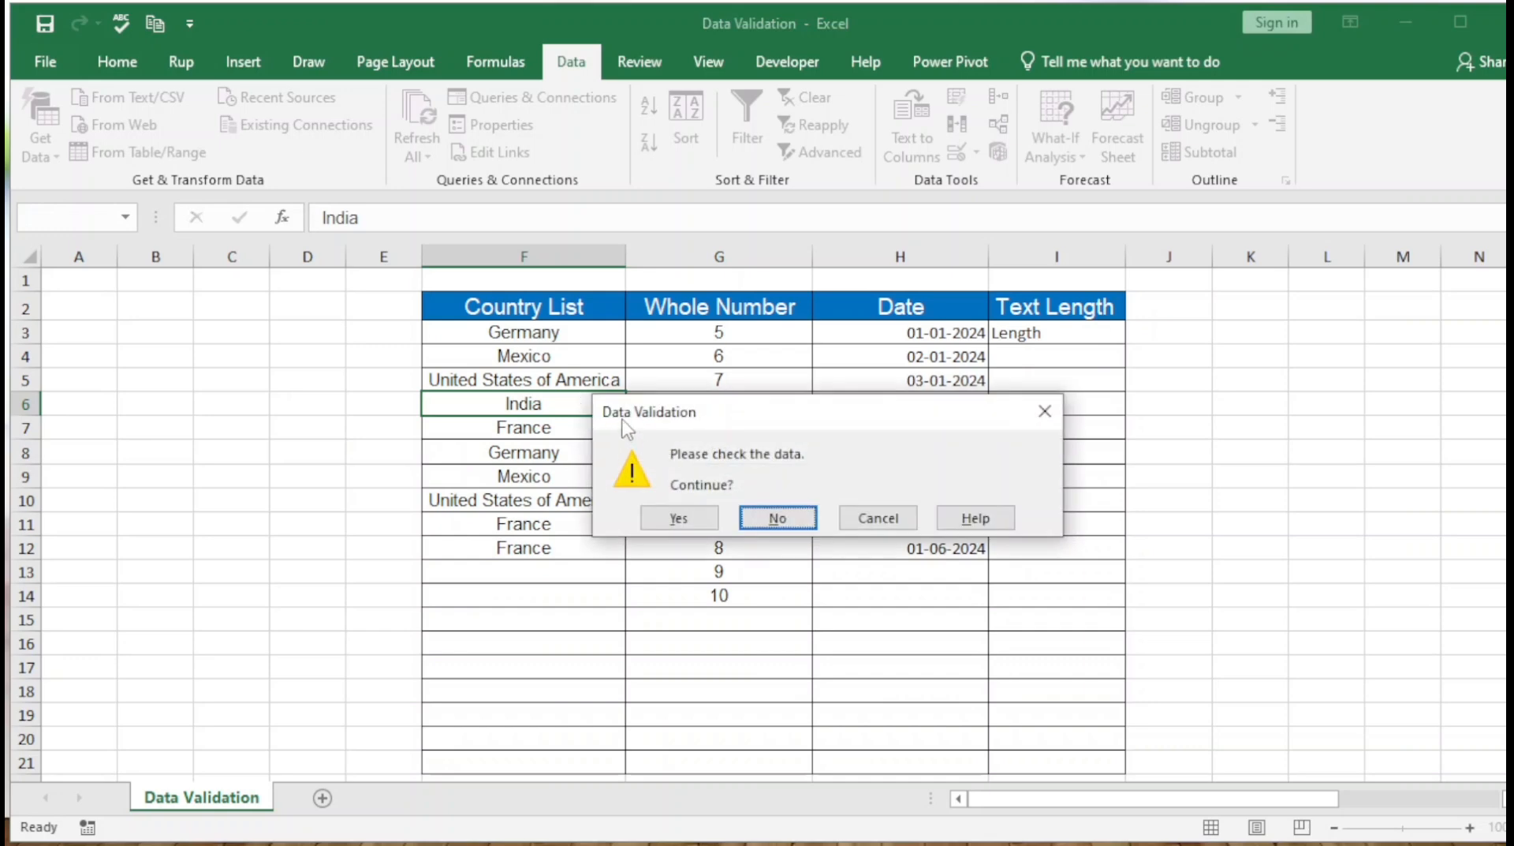
pyautogui.hotkey('ctrl', '2')
pyautogui.moveTo(599, 404); pyautogui.dragTo(723, 427)
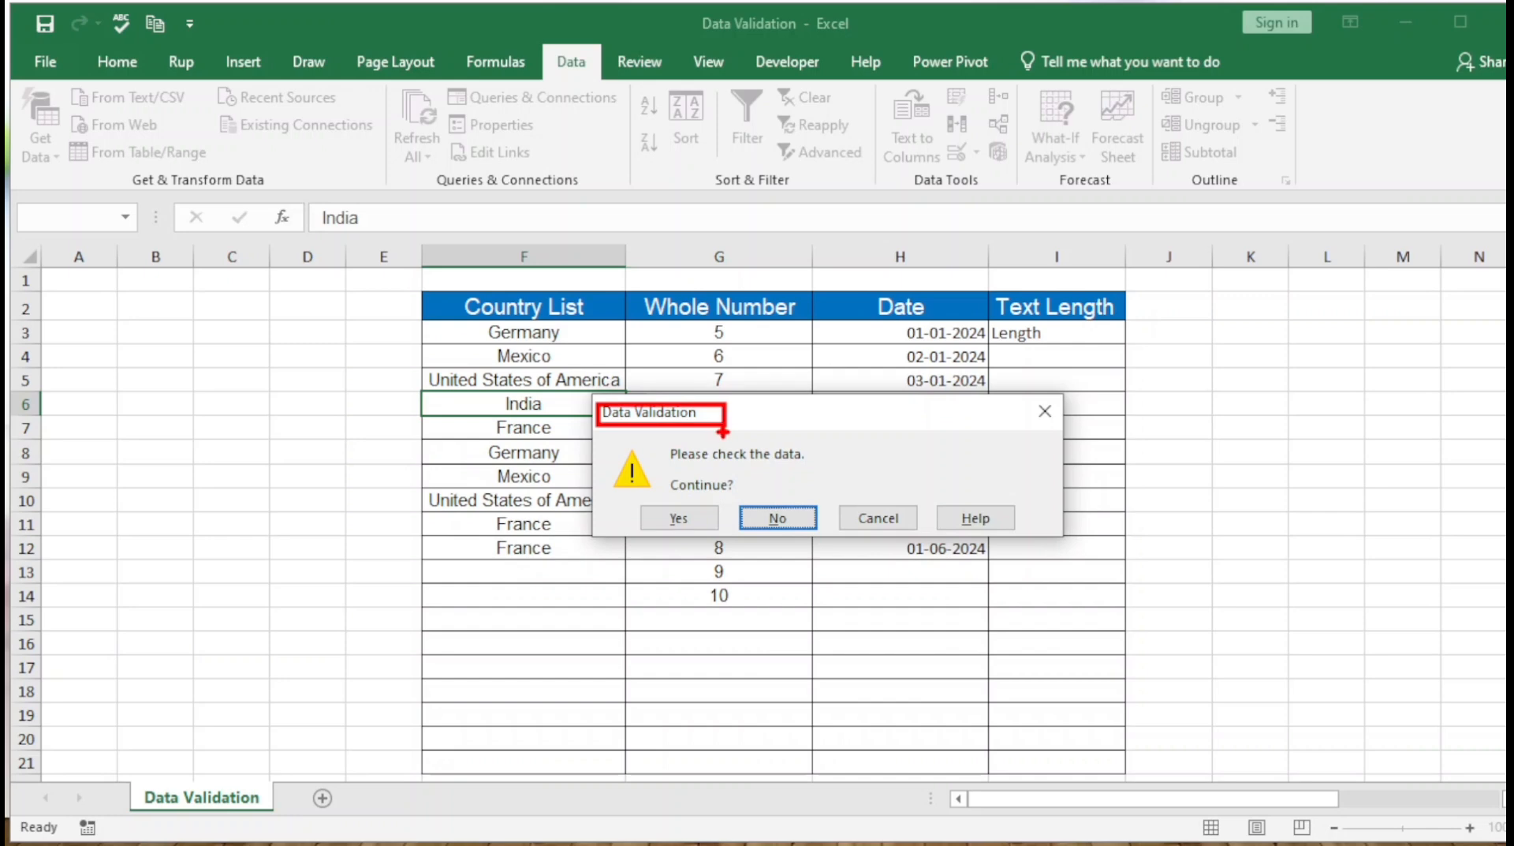
pyautogui.press('Escape')
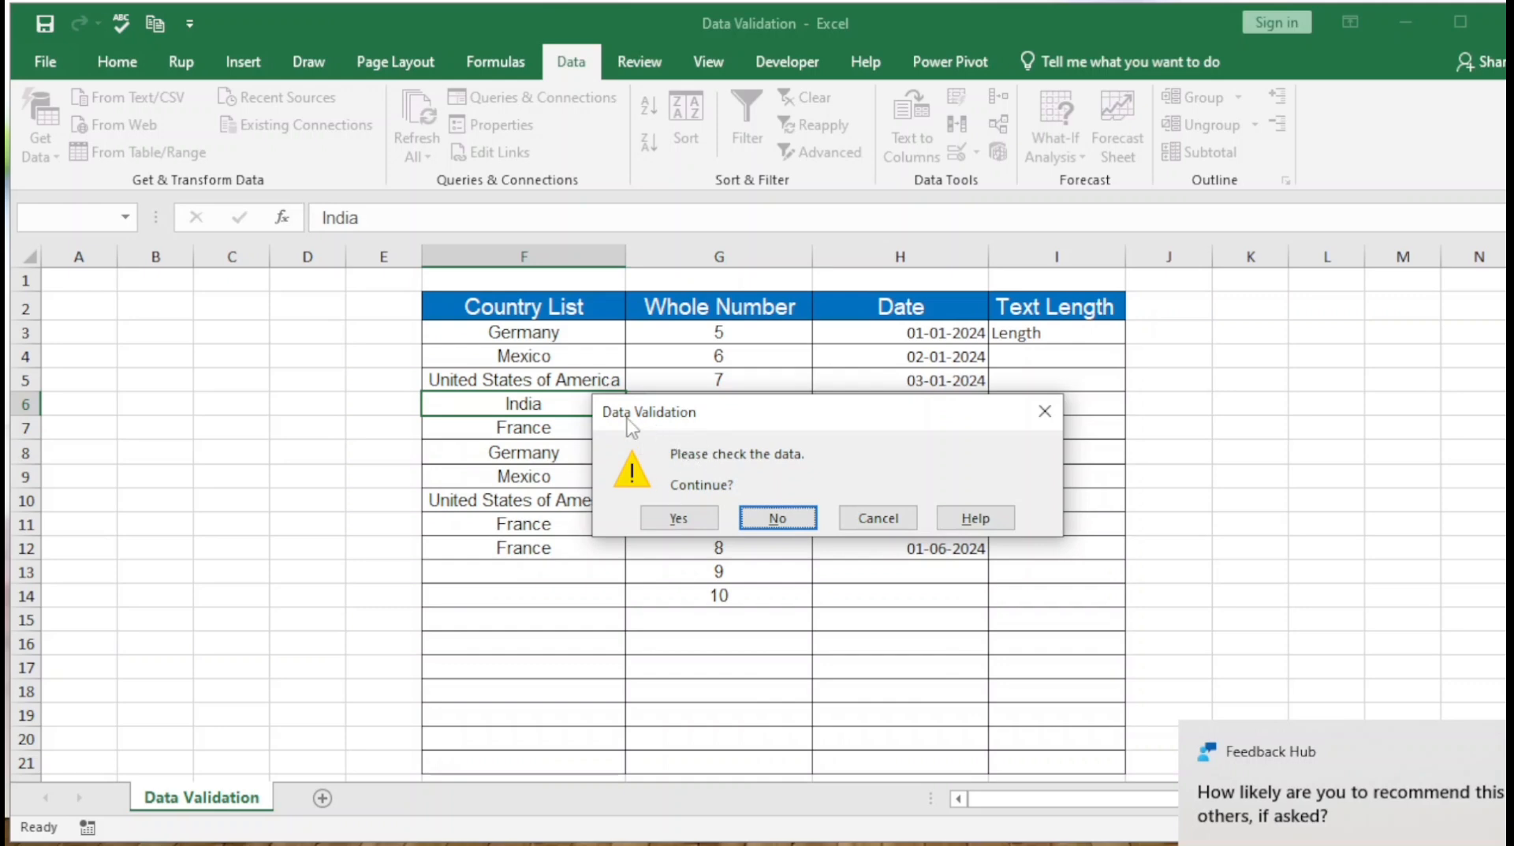
pyautogui.moveTo(689, 430); pyautogui.dragTo(878, 410)
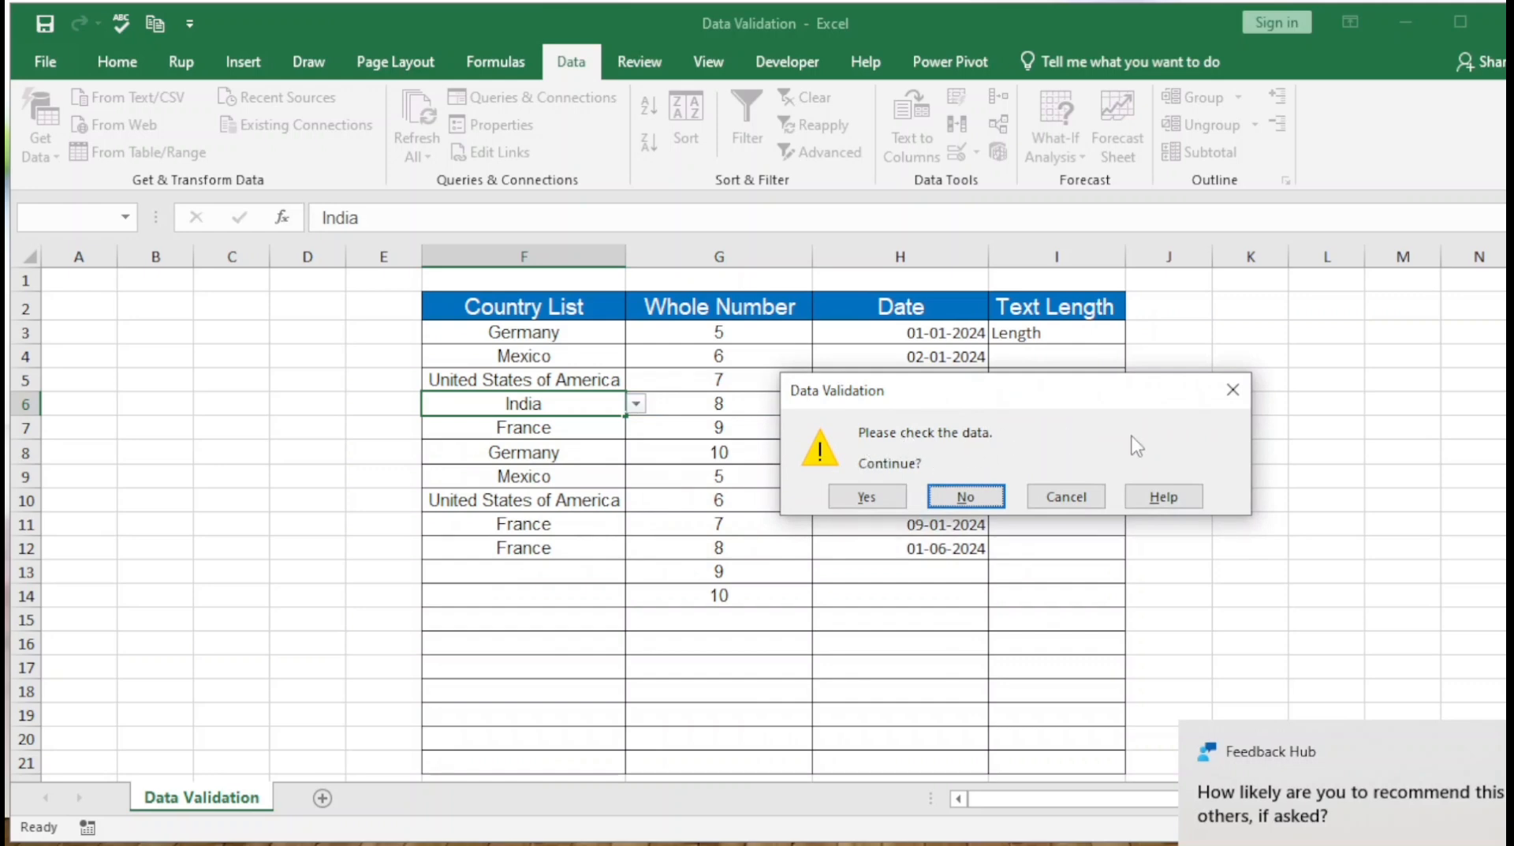
pyautogui.click(1233, 390)
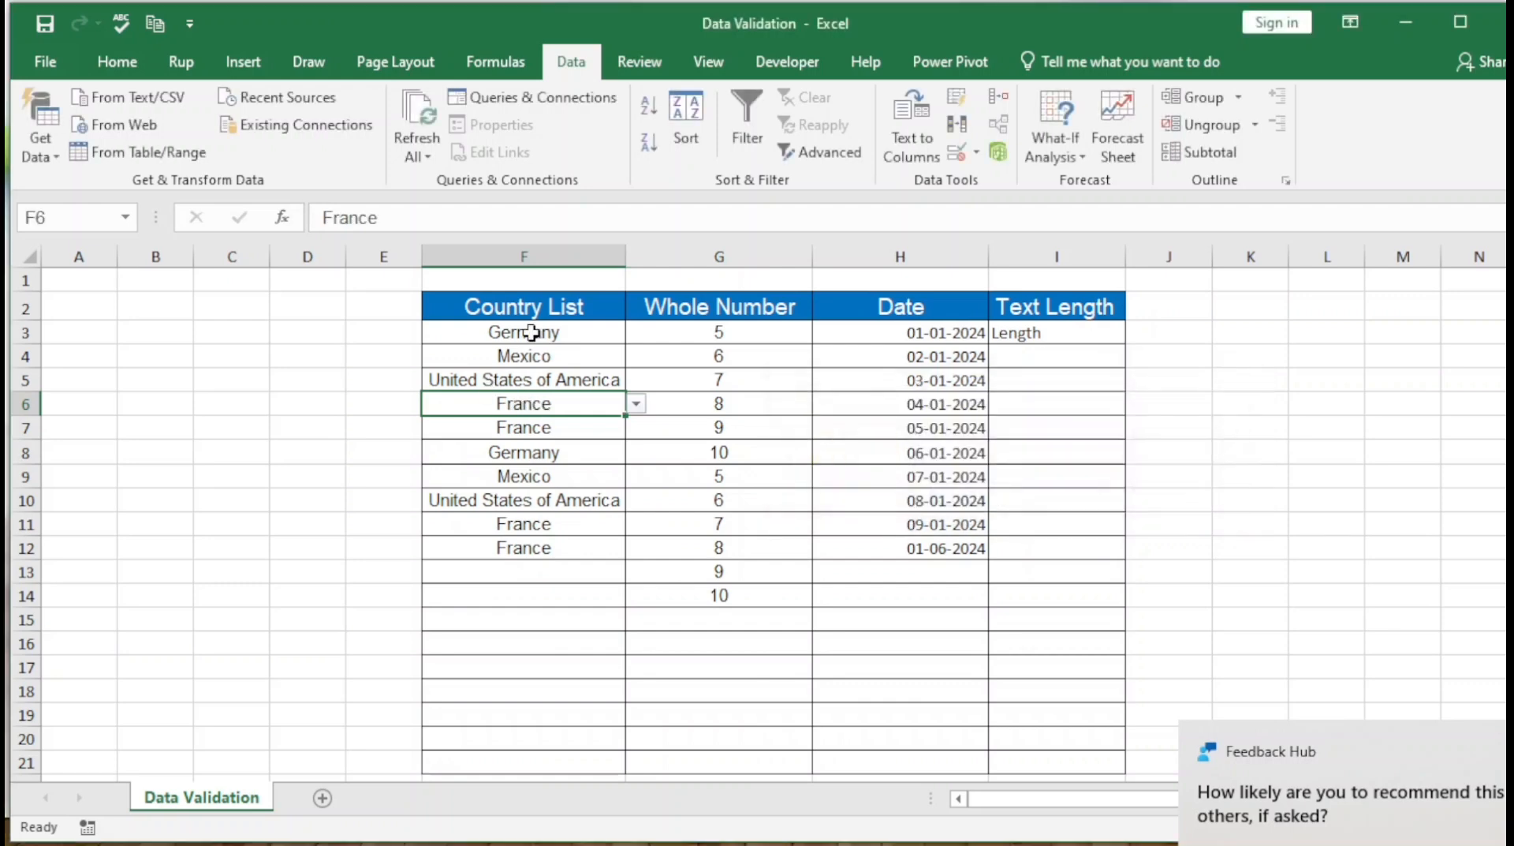
# - Reopen the Country List header cell's data validation and set its error alert style to Stop
pyautogui.click(538, 309)
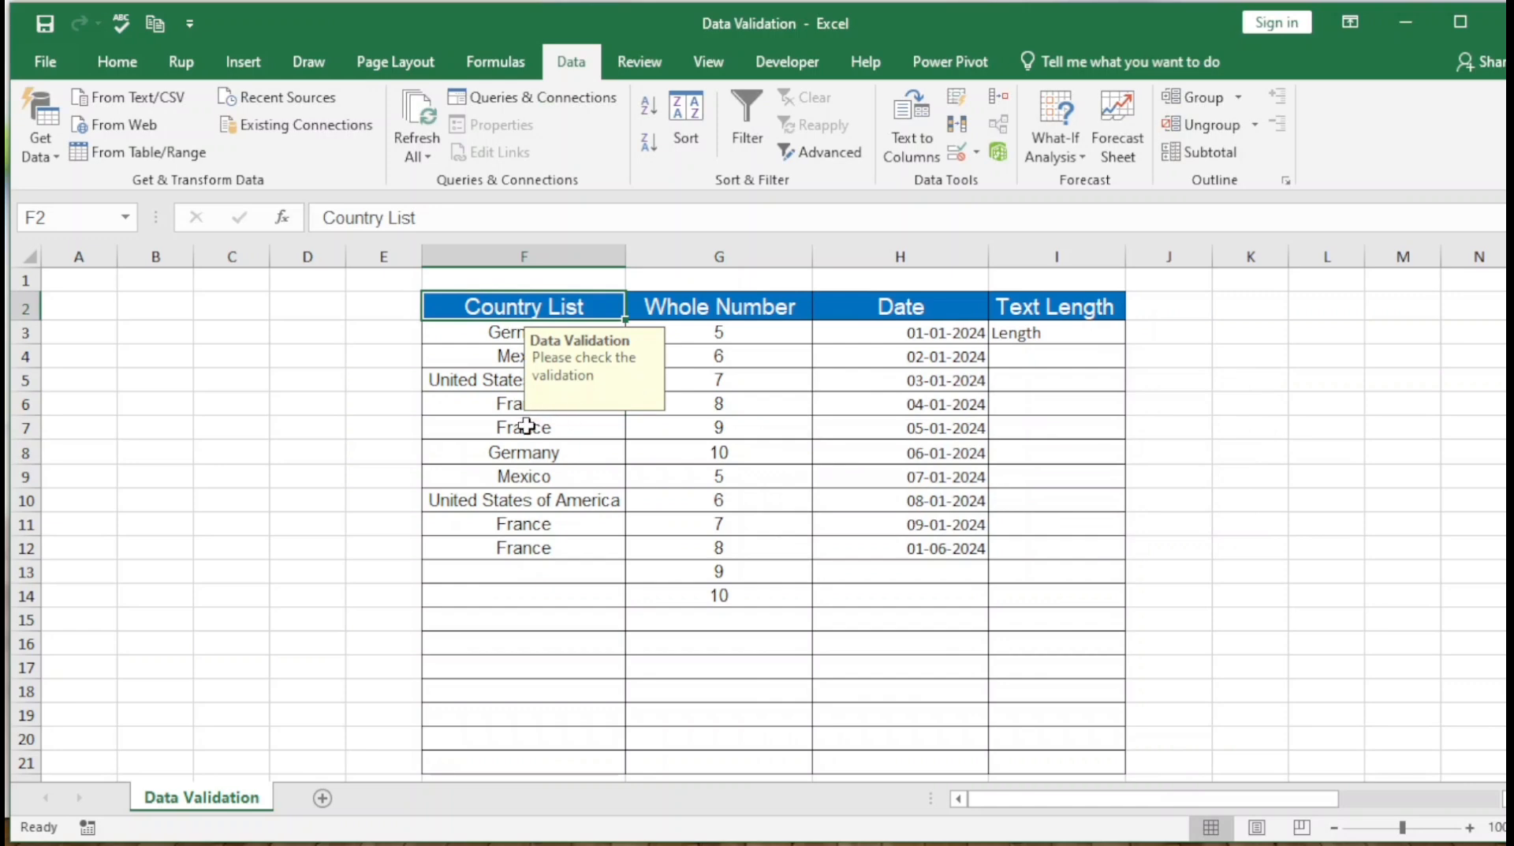
pyautogui.click(978, 153)
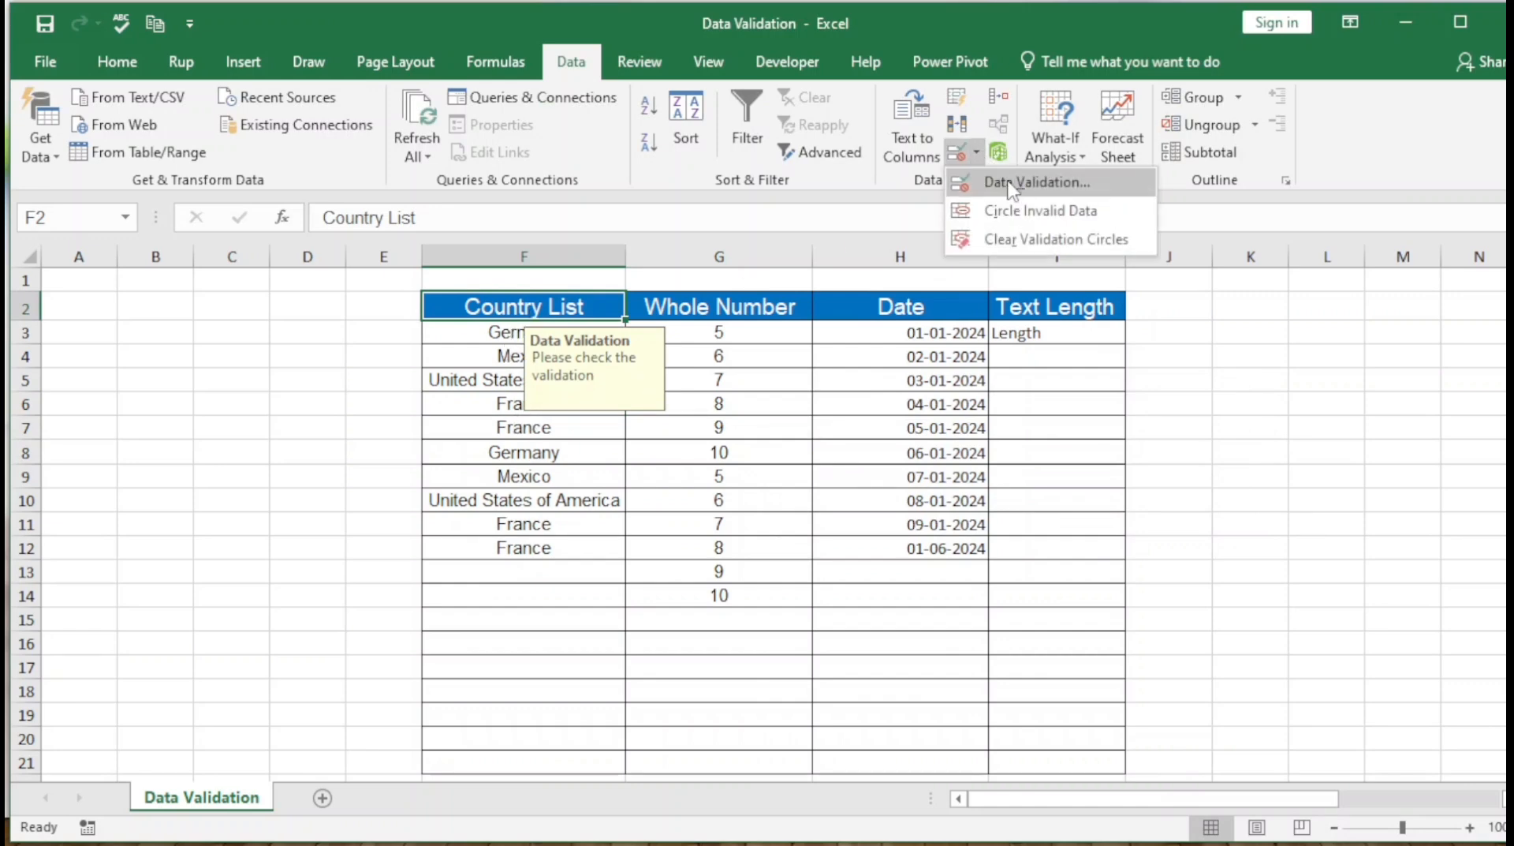
pyautogui.click(1018, 188)
pyautogui.click(929, 265)
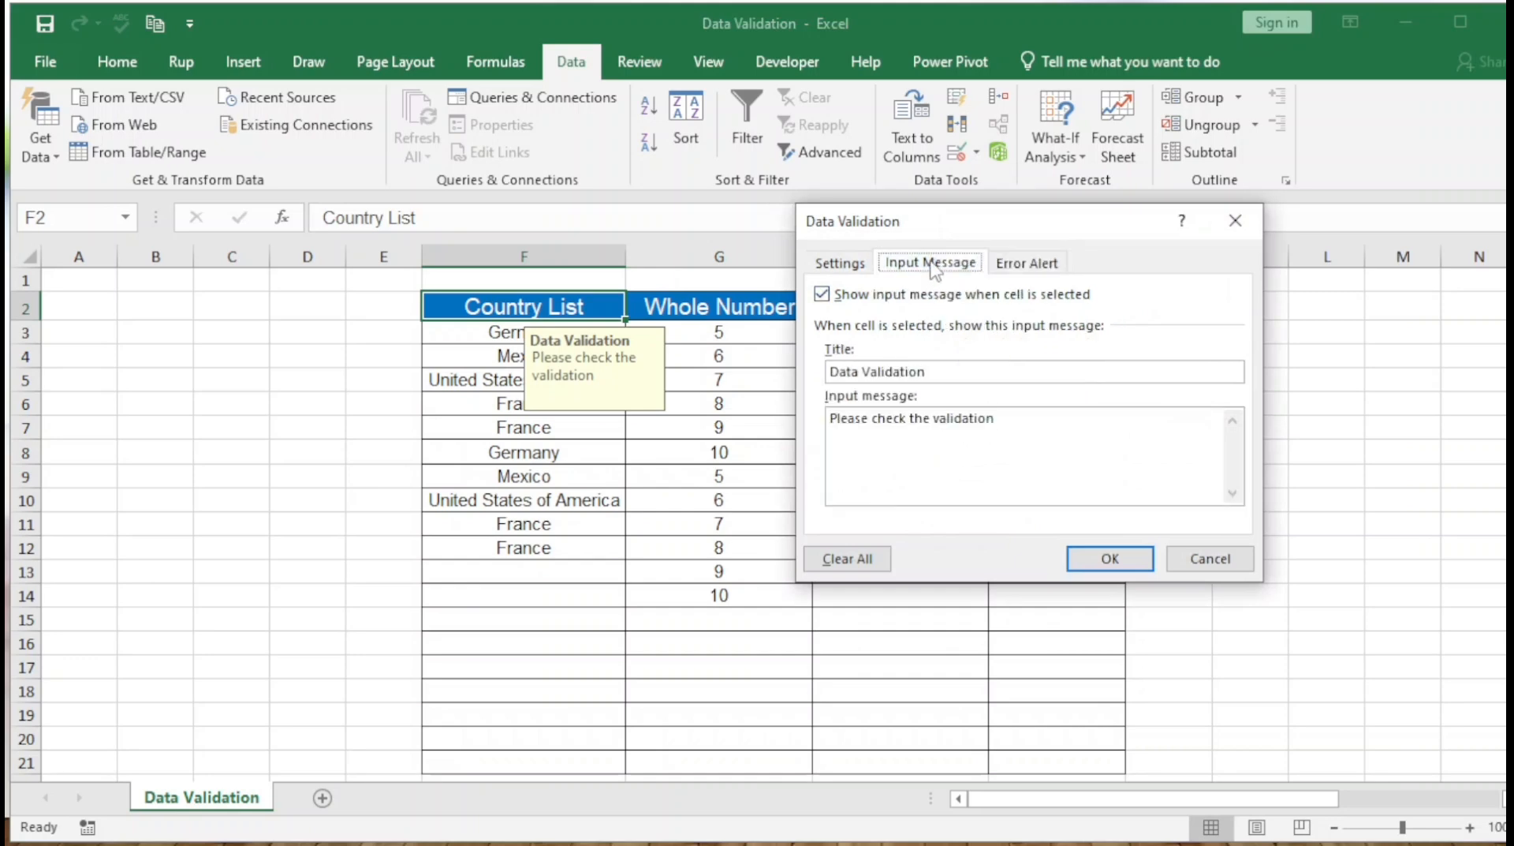
pyautogui.click(1041, 267)
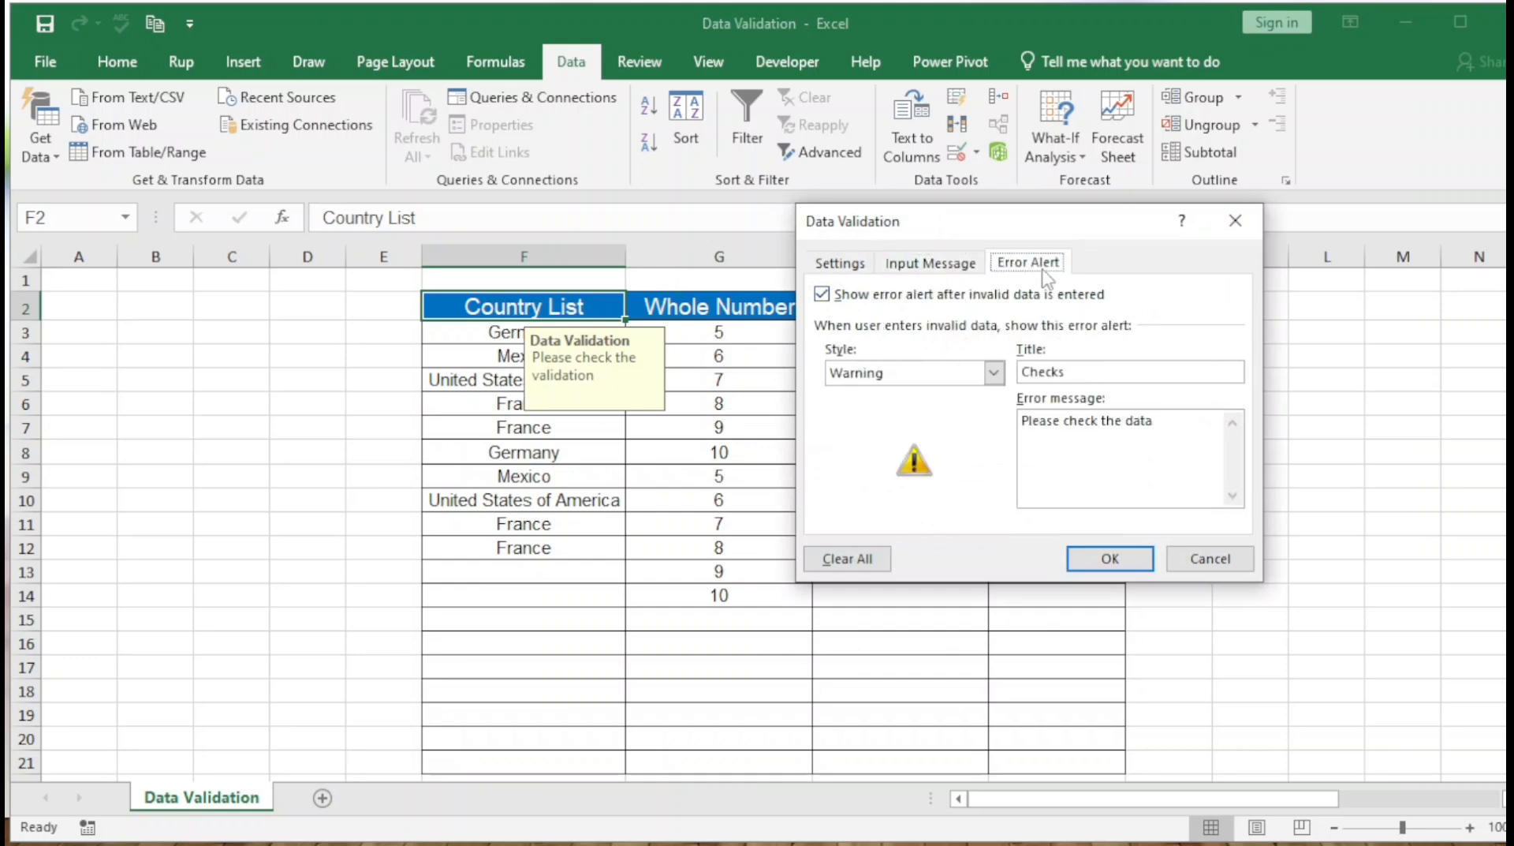
pyautogui.click(995, 373)
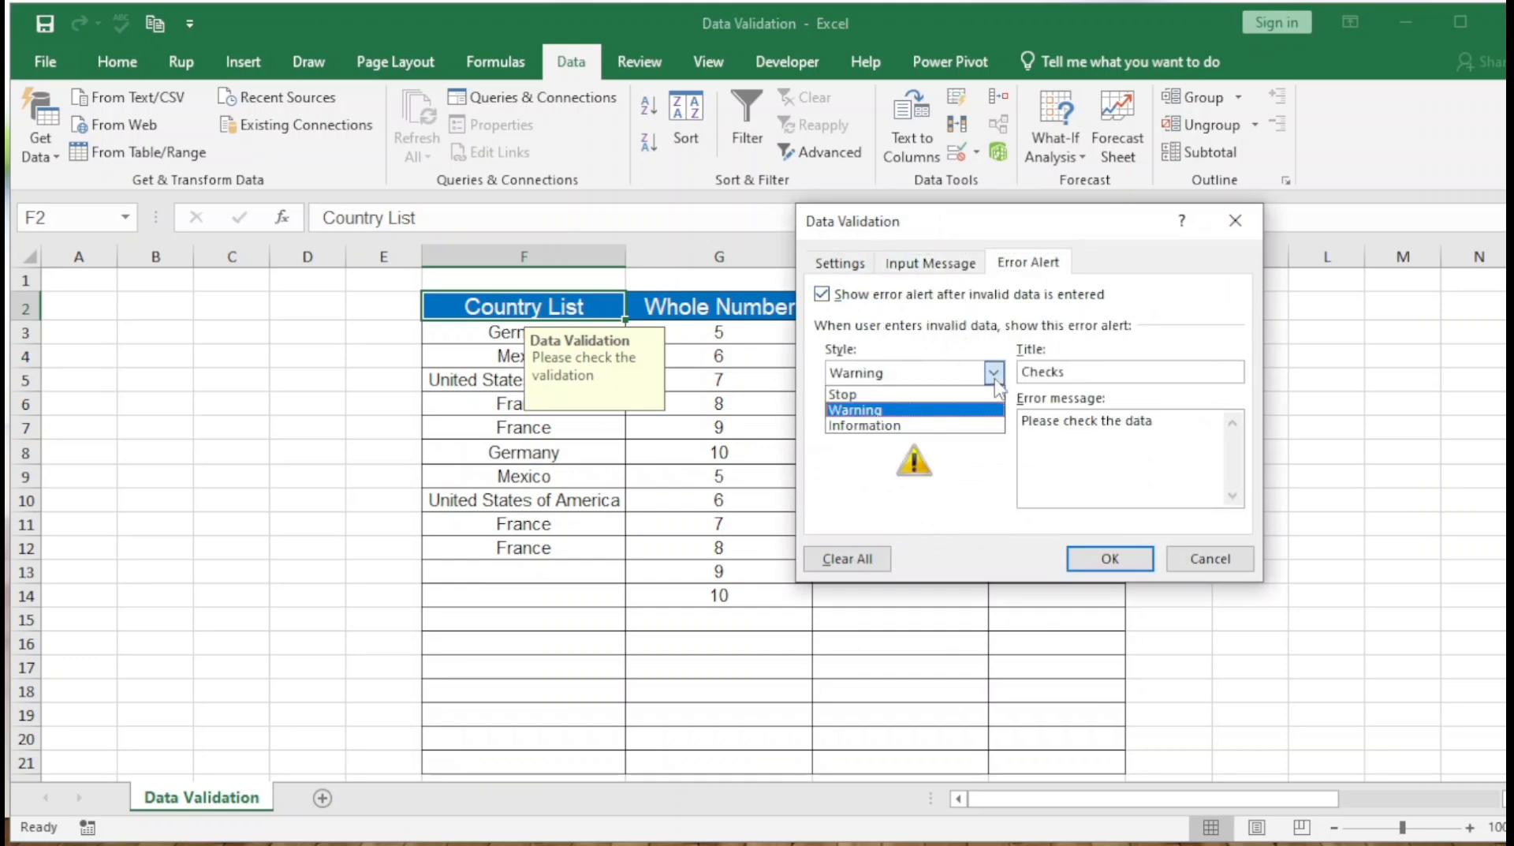
pyautogui.click(854, 394)
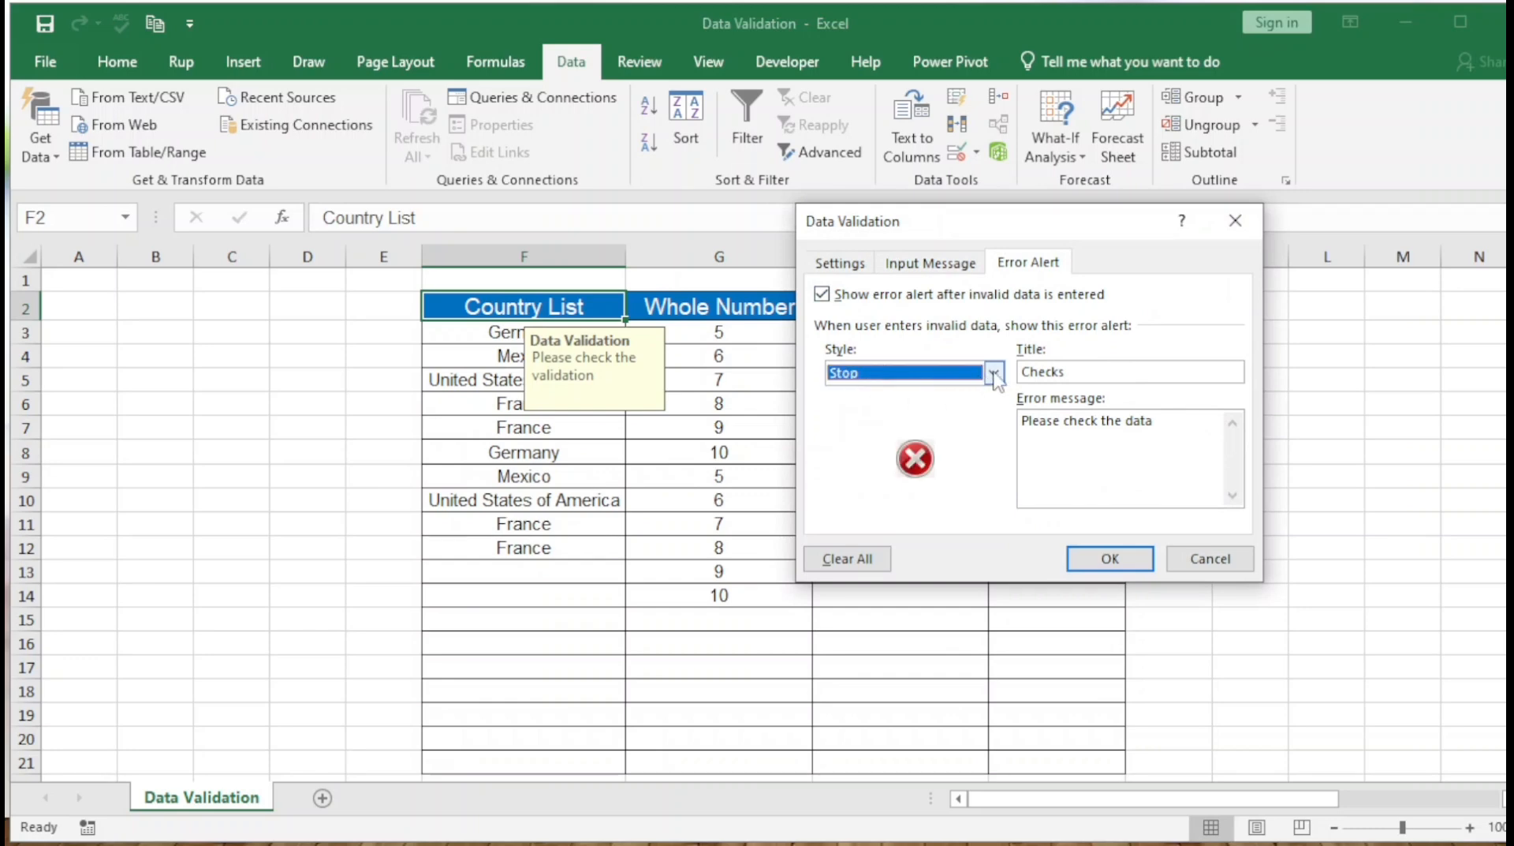
# - Replace the title of the Country List header cell's error alert with Stop
pyautogui.click(1067, 371)
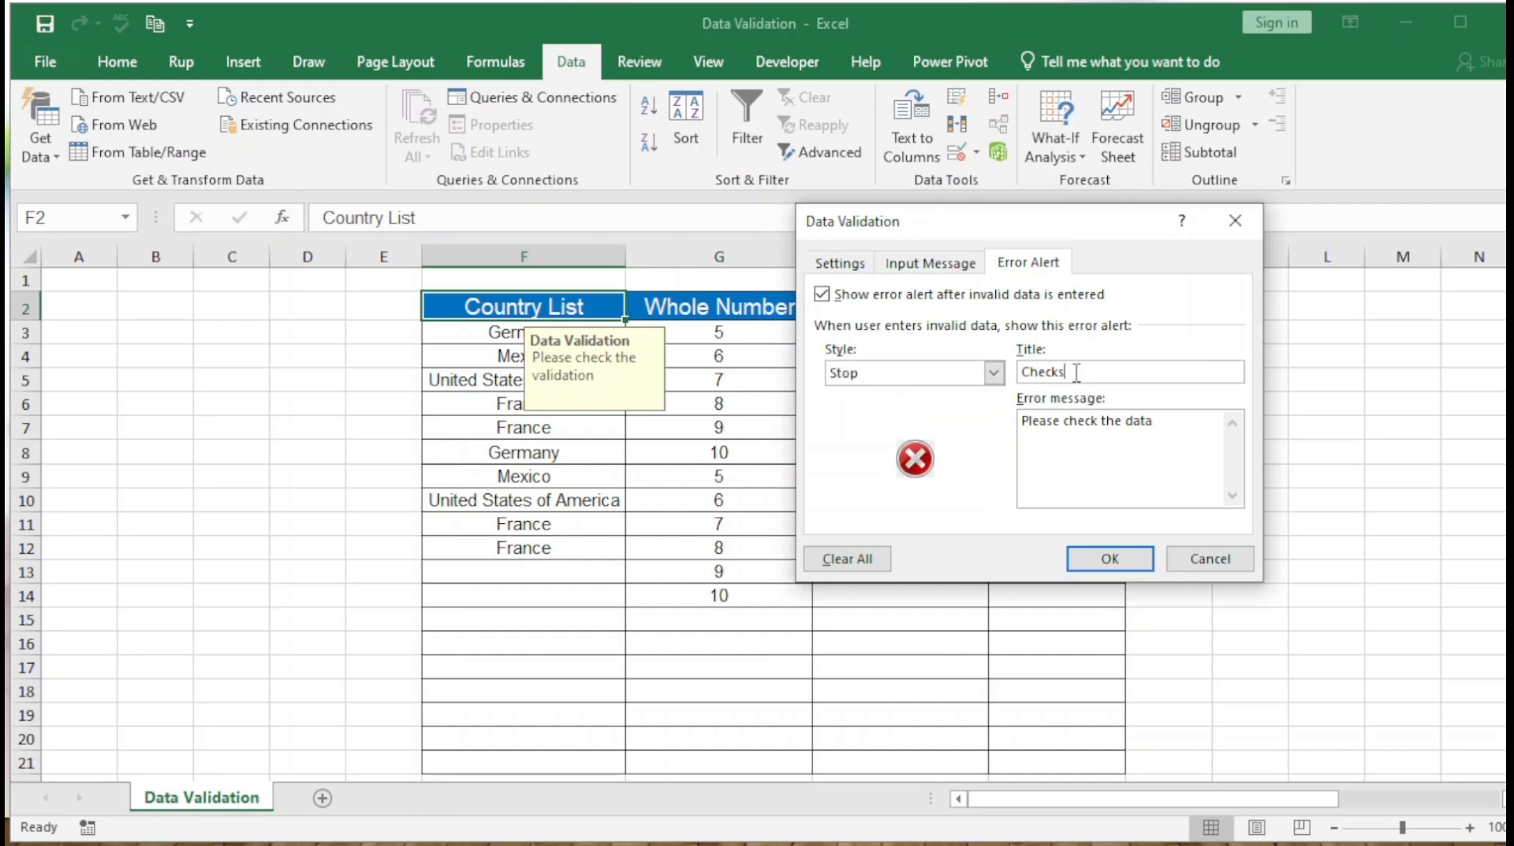
pyautogui.press('BackSpace')
pyautogui.press('BackSpace')
pyautogui.press('BackSpace')
pyautogui.press('BackSpace')
pyautogui.press('BackSpace')
pyautogui.write('Stop')
# - Change the Country List header cell's error message to "Please Do not try it." and apply the validation settings
pyautogui.moveTo(1091, 431); pyautogui.dragTo(1191, 425)
pyautogui.click(1109, 433)
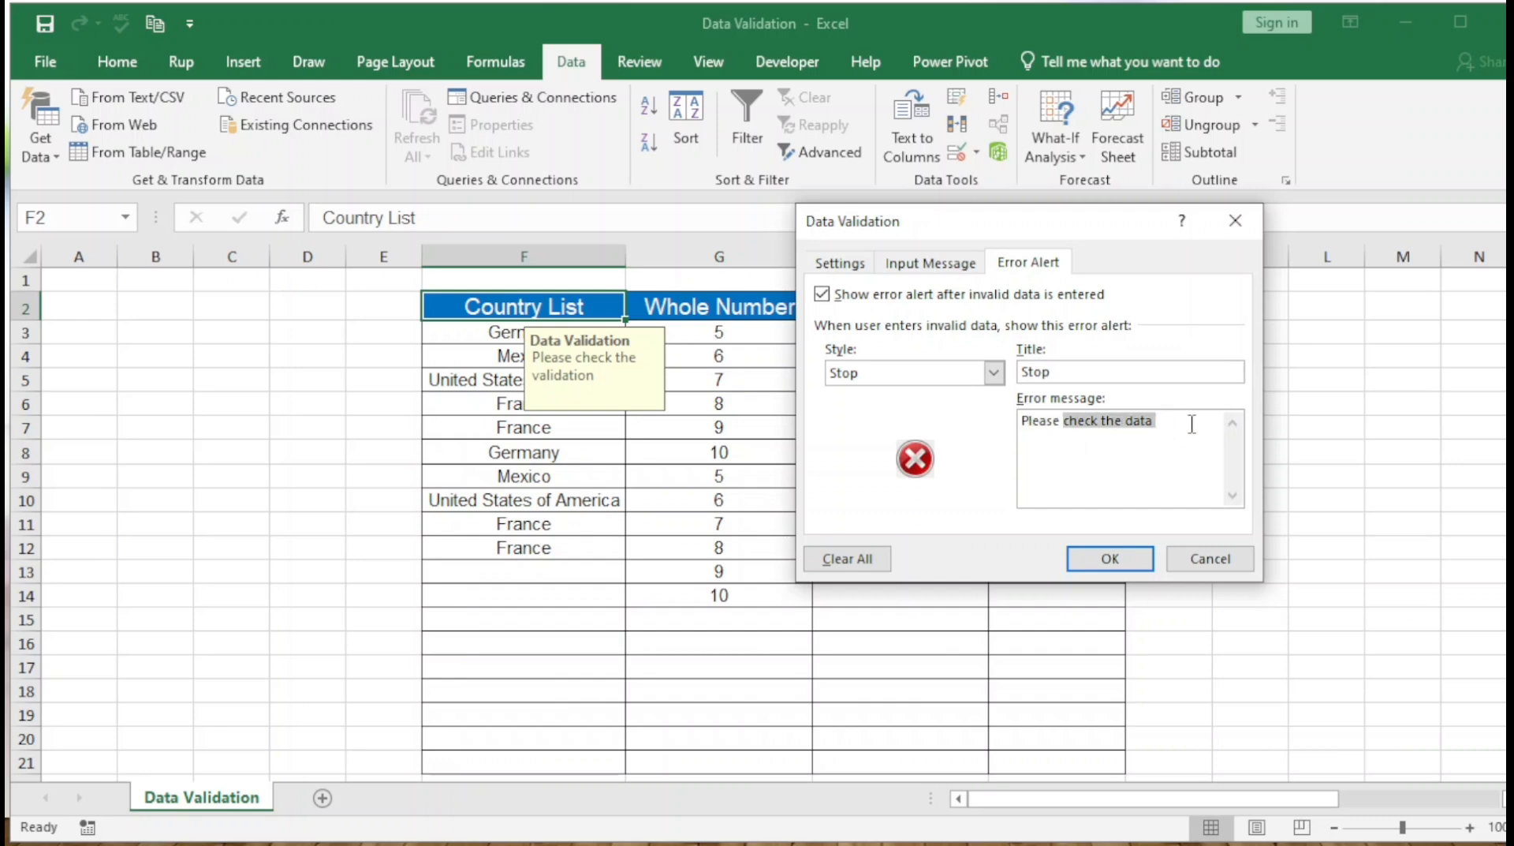
pyautogui.write('Do not')
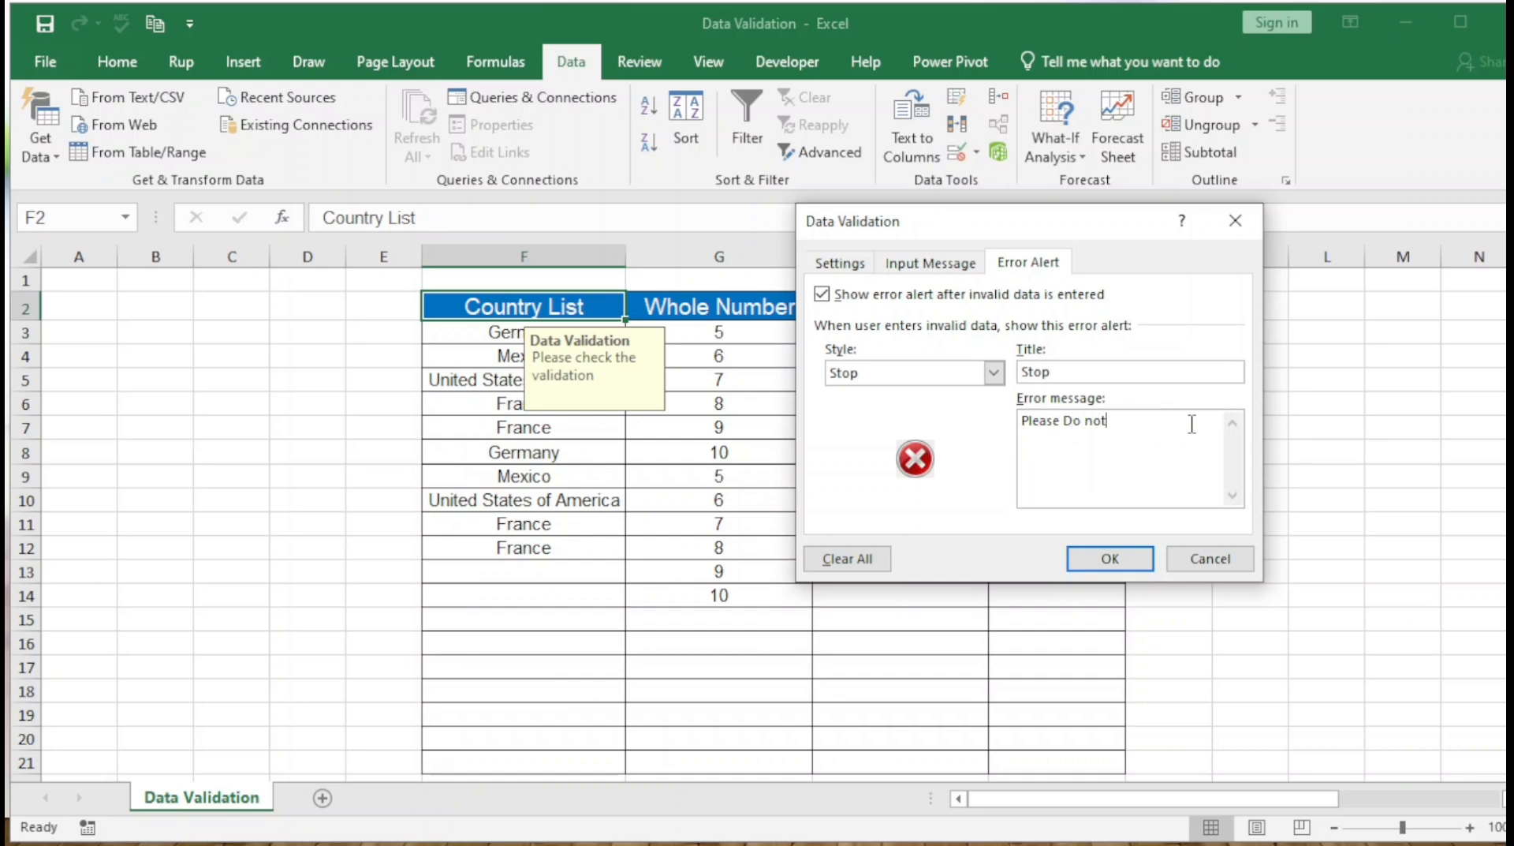
pyautogui.write(' try it.')
pyautogui.click(1104, 559)
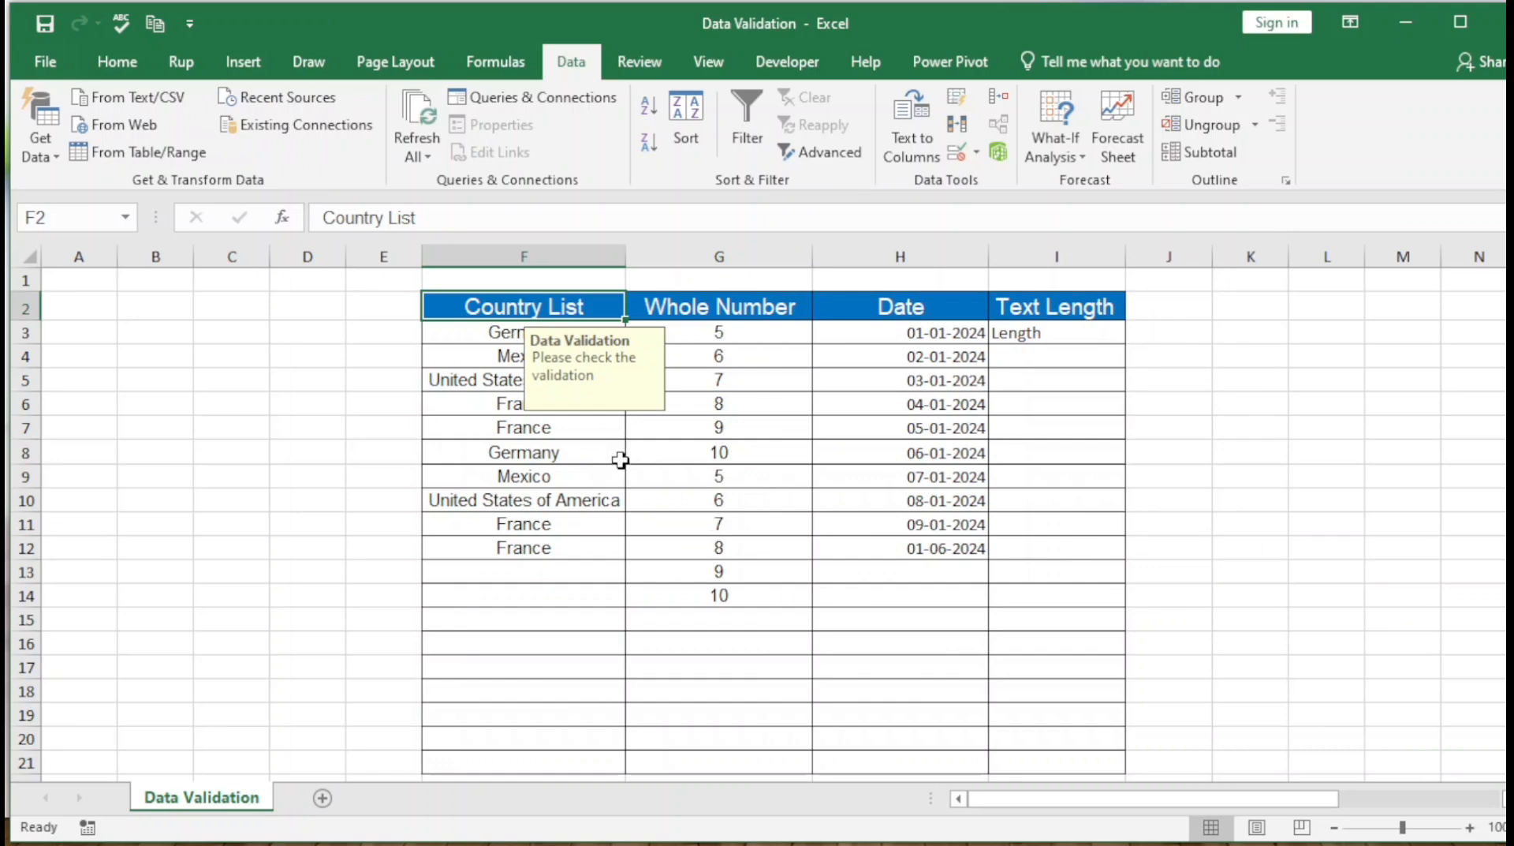
# - Give the Whole Number cells G3:G14 a Stop-style error alert titled Stop with the message "Please do not try"
pyautogui.click(497, 335)
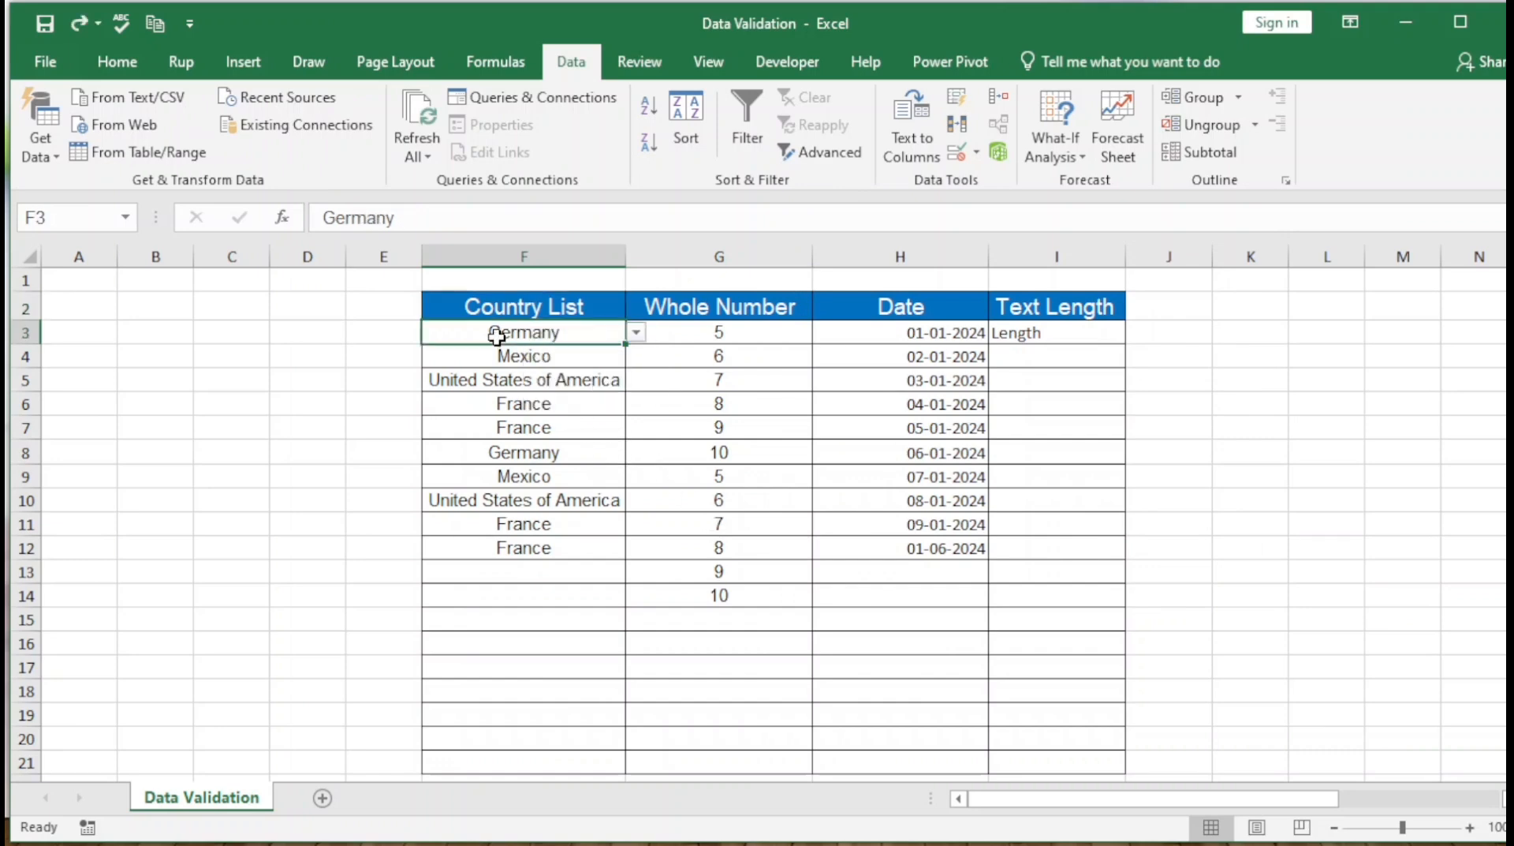
pyautogui.click(707, 329)
pyautogui.keyDown('shift'); pyautogui.click(720, 588); pyautogui.keyUp('shift')
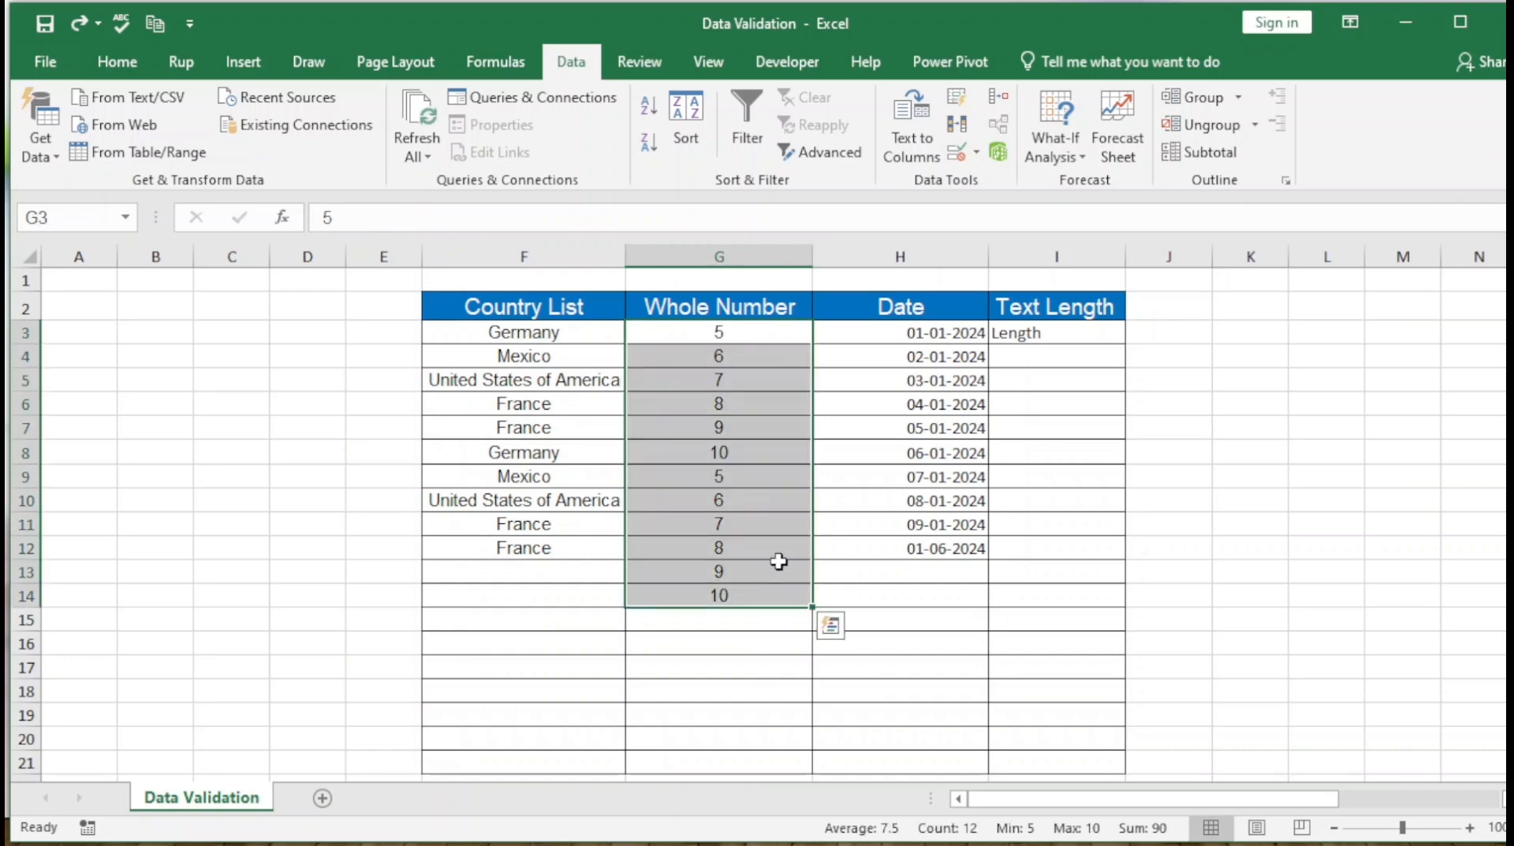
pyautogui.click(978, 154)
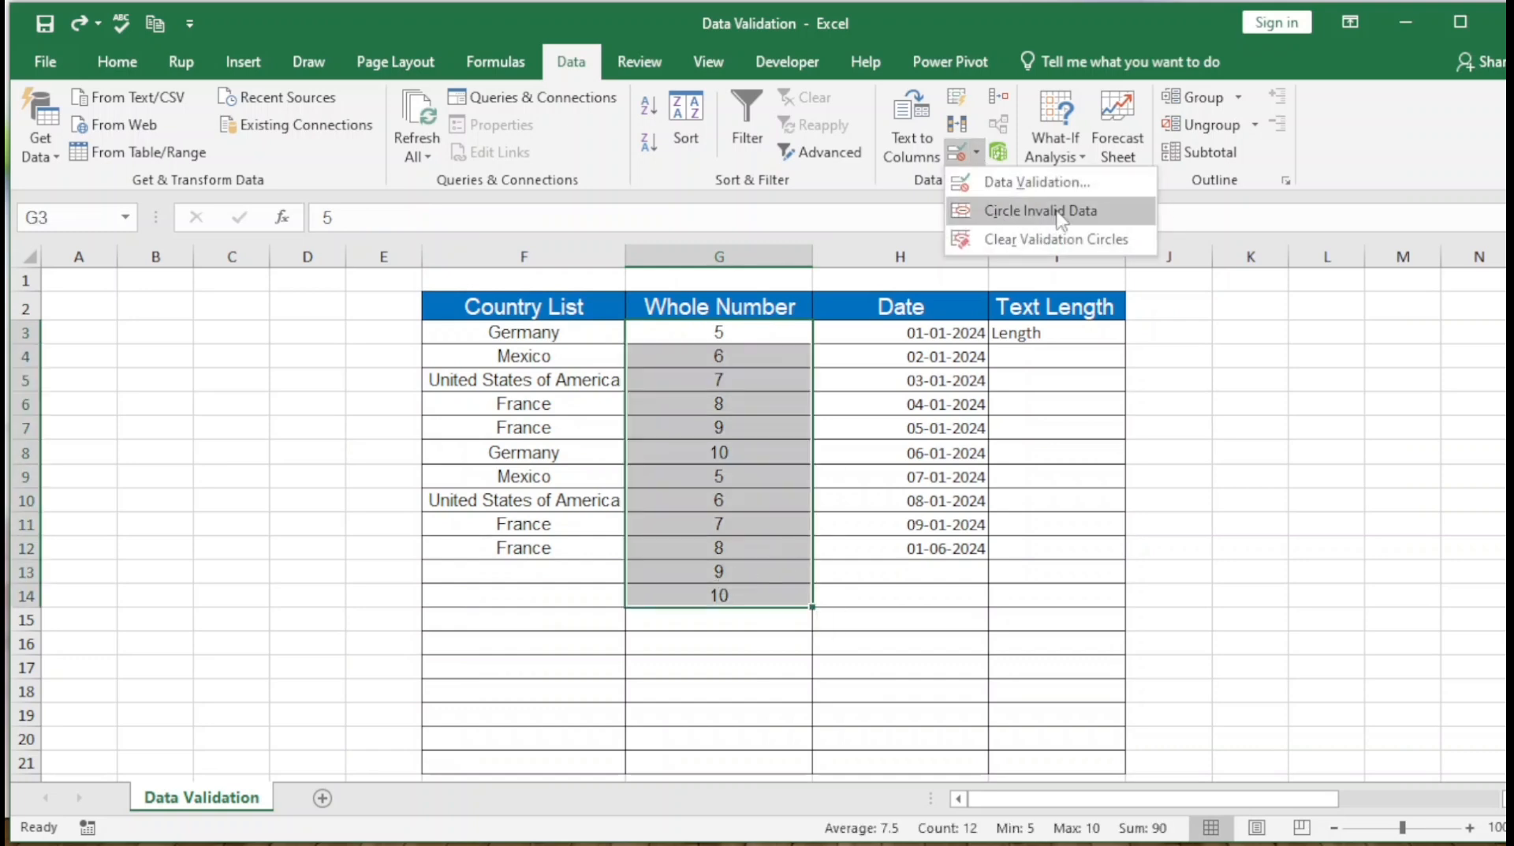
pyautogui.click(1025, 176)
pyautogui.click(1088, 371)
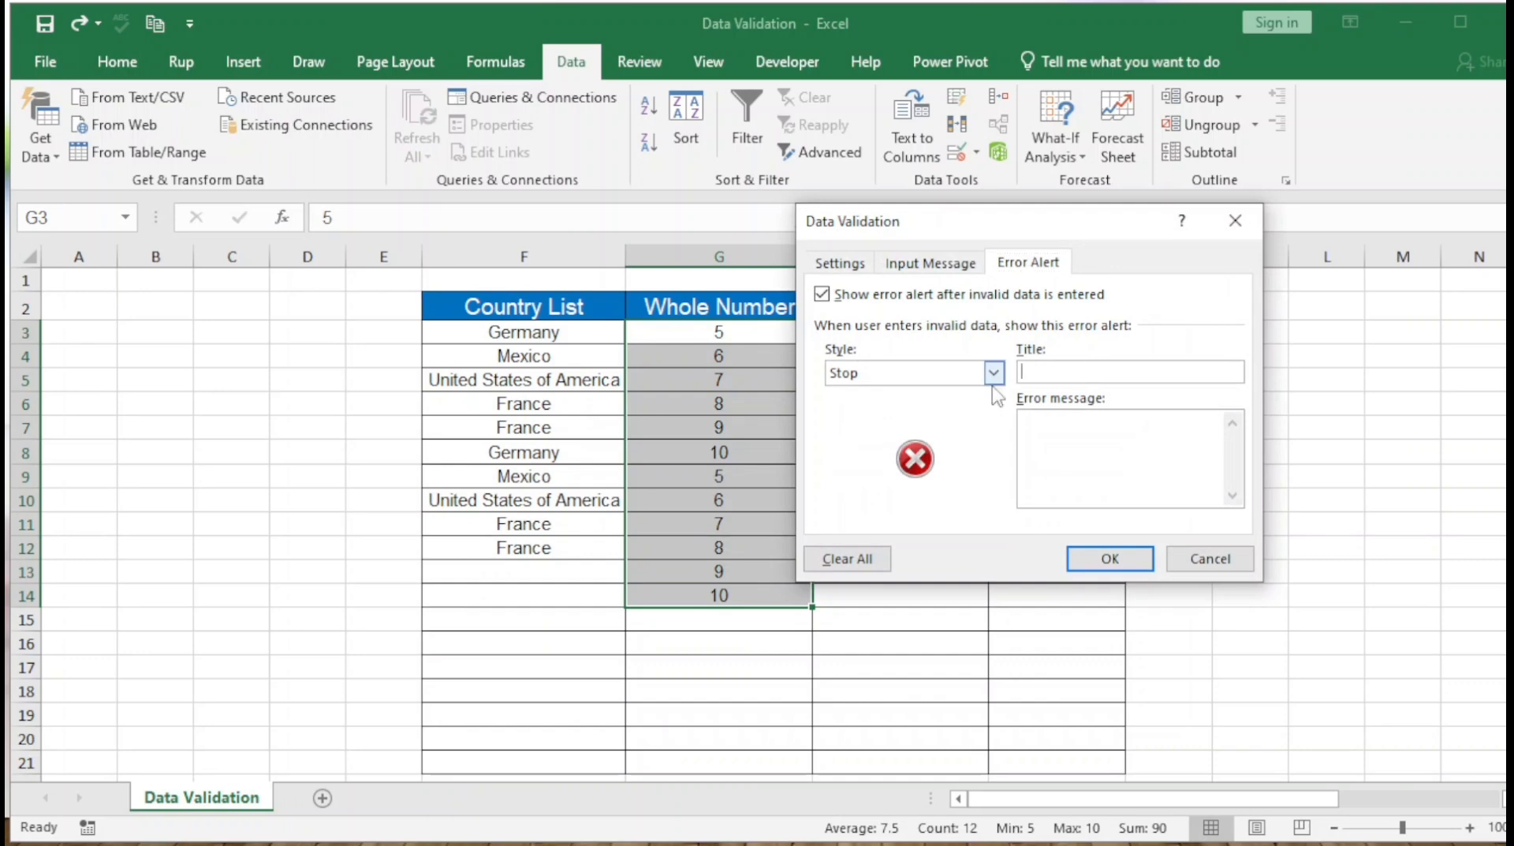
pyautogui.write('S')
pyautogui.write('ase do not try')
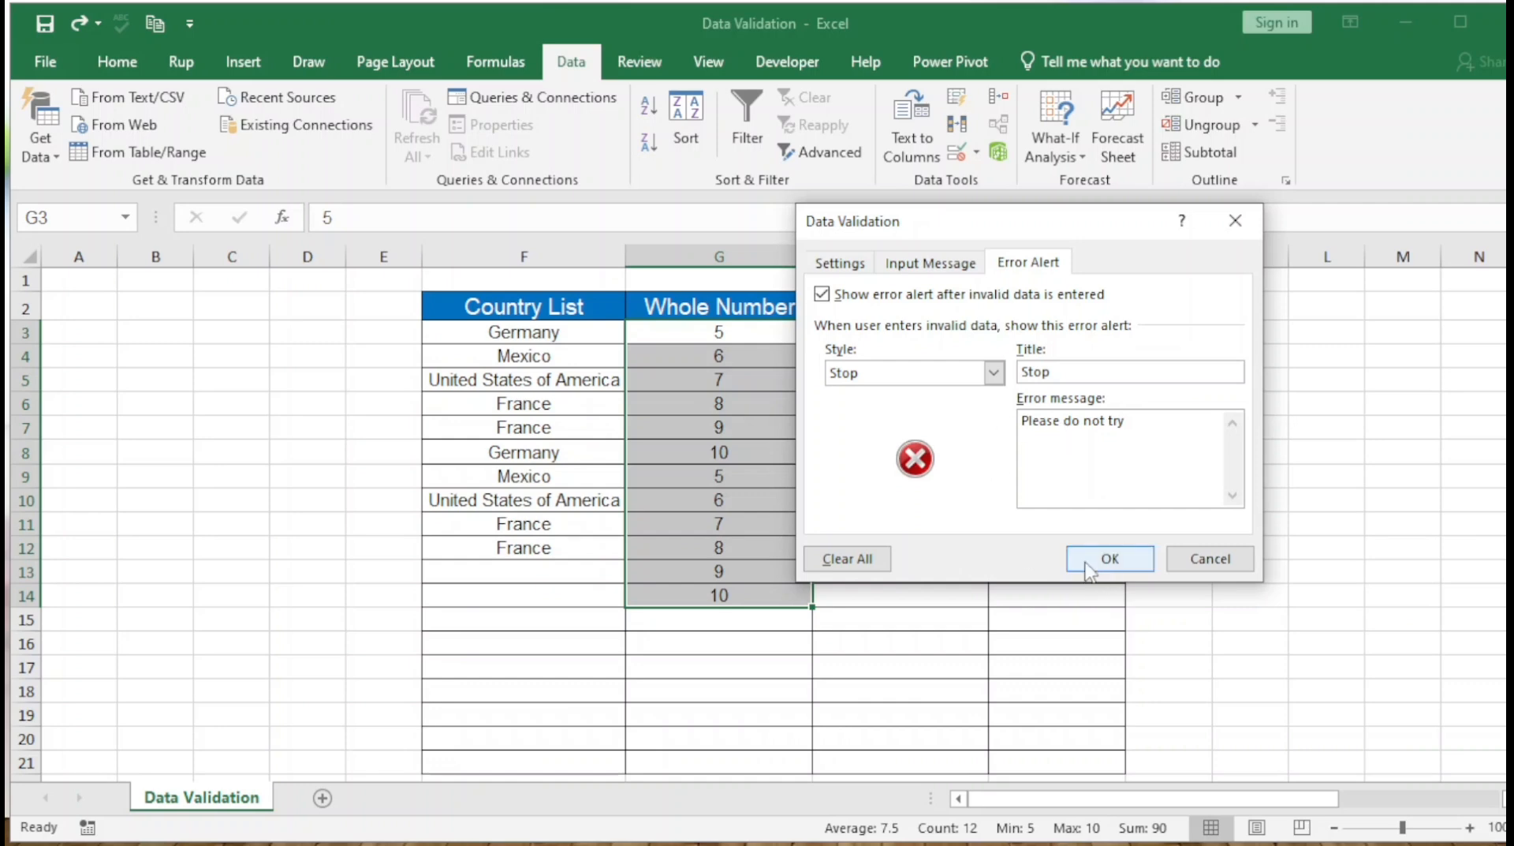
pyautogui.click(1097, 562)
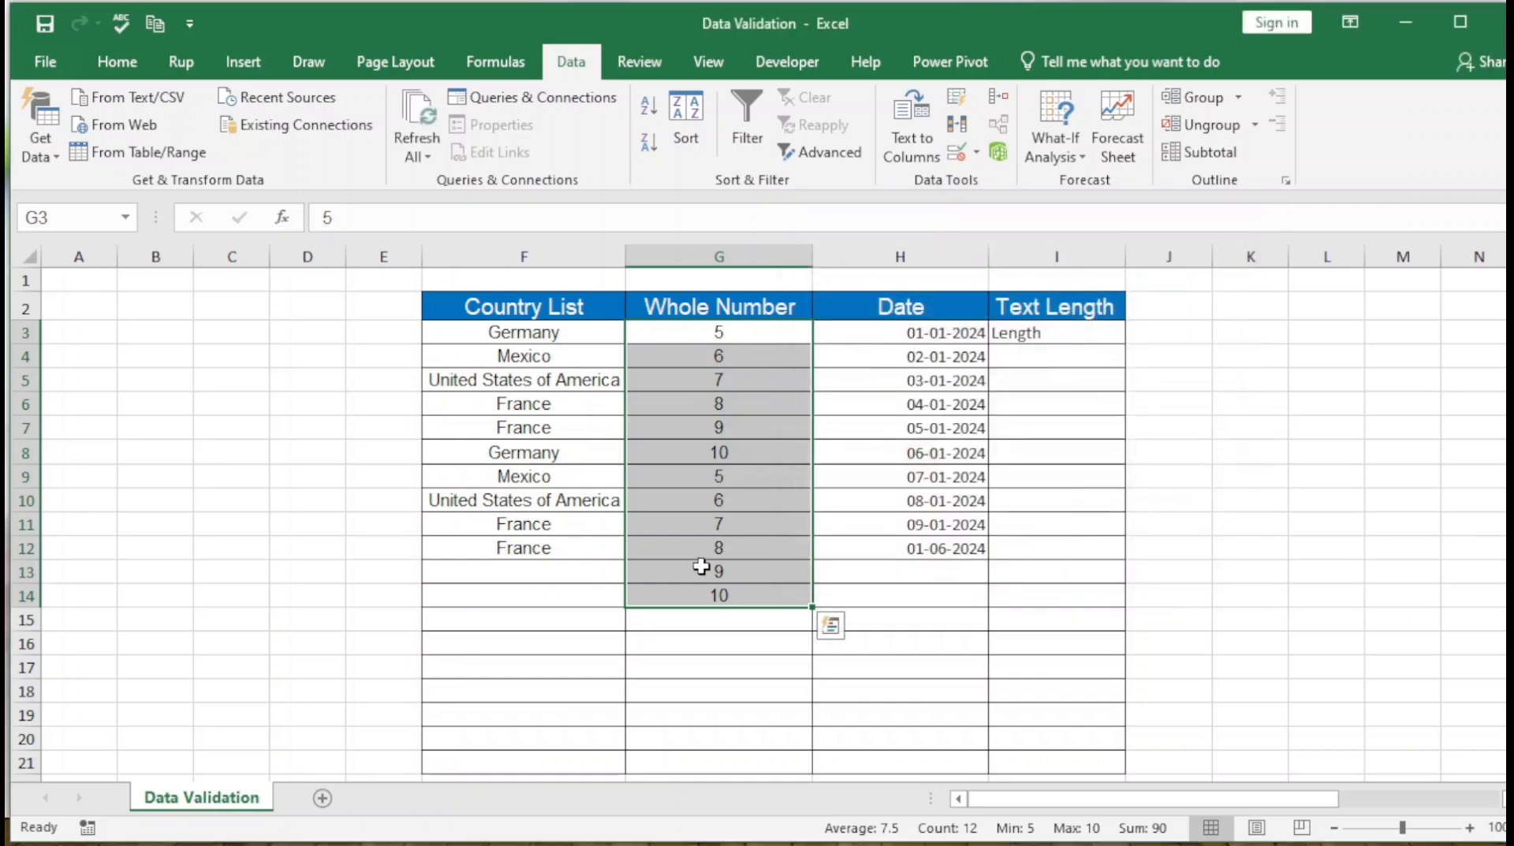
# - Try to enter 11 in cell G15, just below the Whole Number values, and cancel the entry
pyautogui.click(712, 616)
pyautogui.click(742, 424)
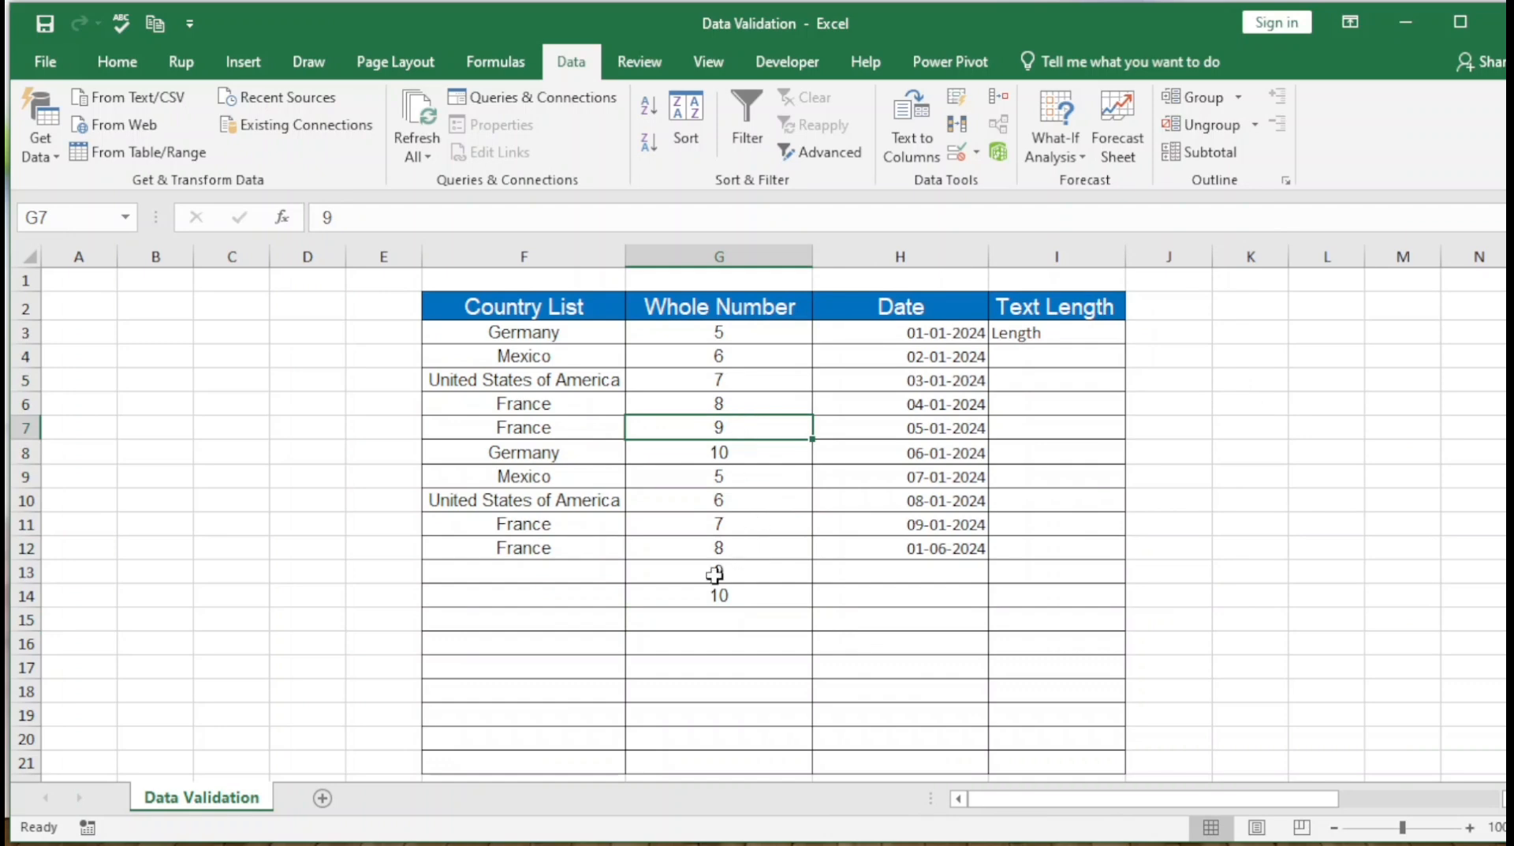
pyautogui.click(766, 625)
pyautogui.write('11')
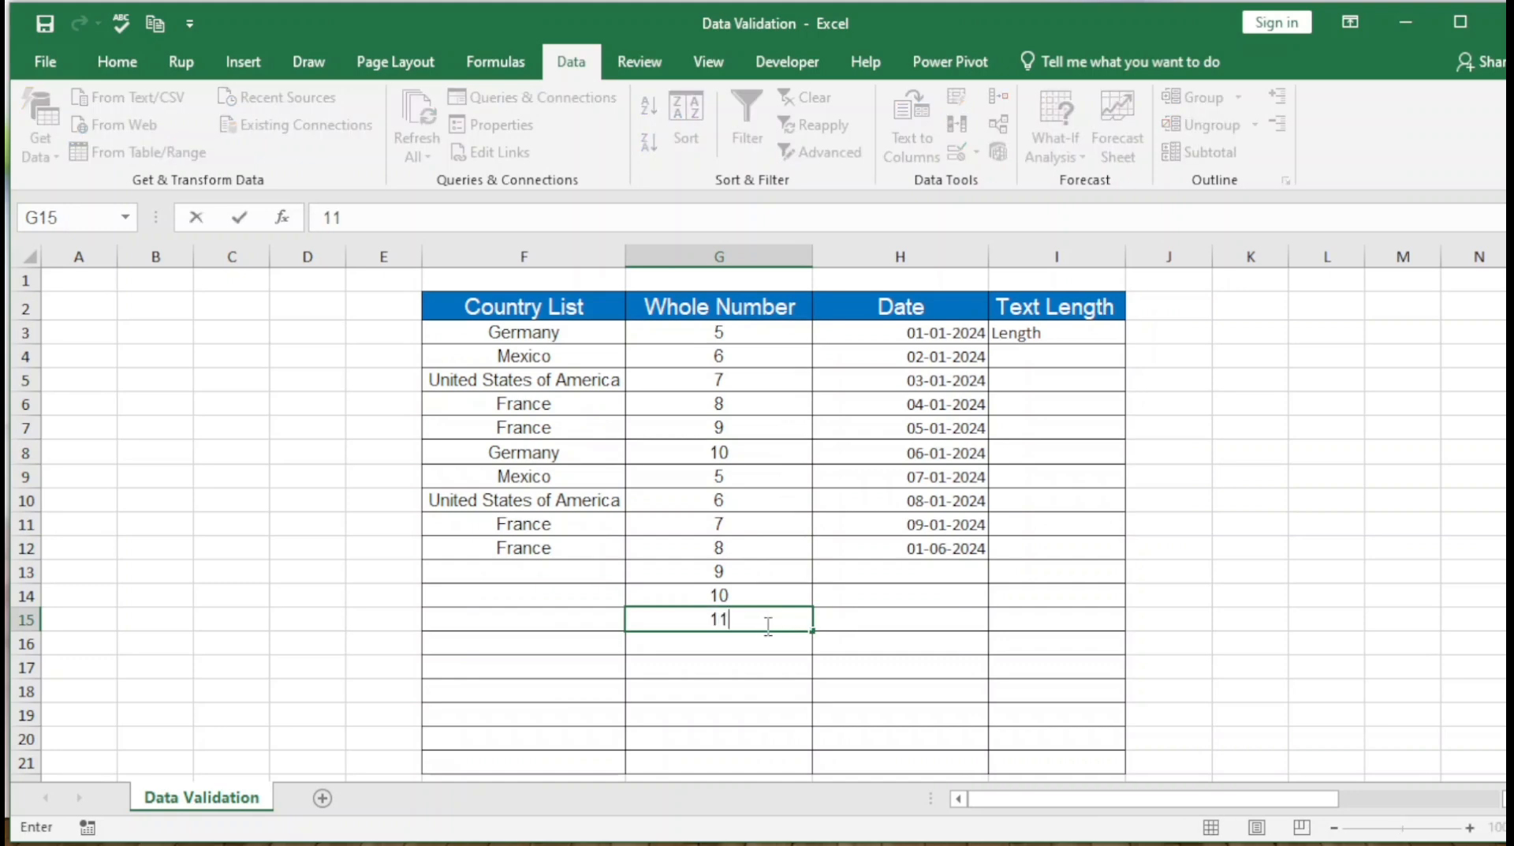
pyautogui.press('Return')
pyautogui.press('Escape')
pyautogui.press('Up')
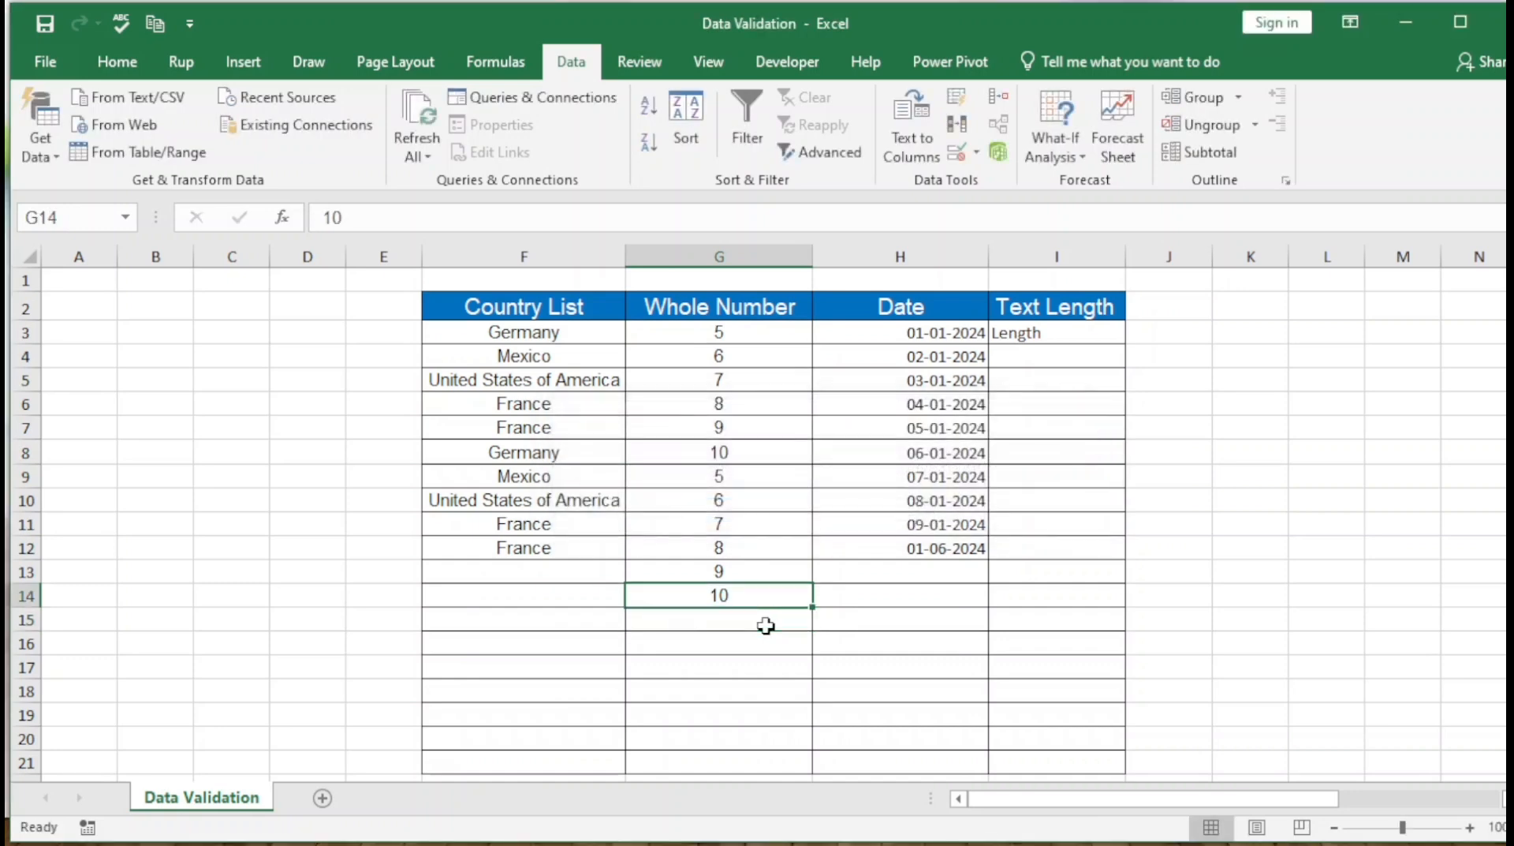
# - Test the Stop alert by trying to enter 11 in cell G13, examine and dismiss it, and minimize the workbook window
pyautogui.press('Up')
pyautogui.write('a')
pyautogui.press('Escape')
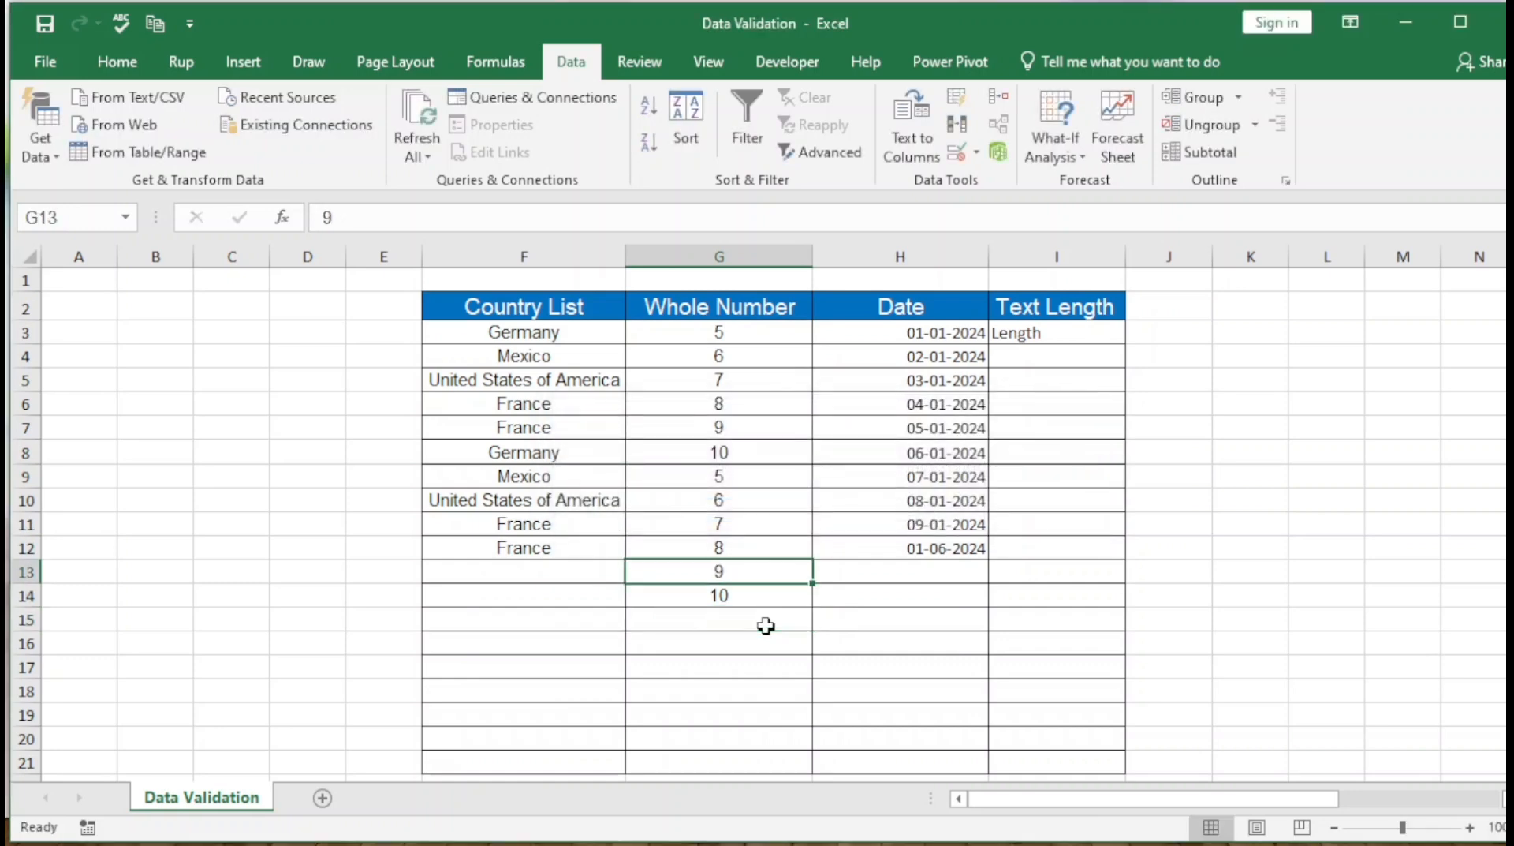
pyautogui.write('11')
pyautogui.press('Return')
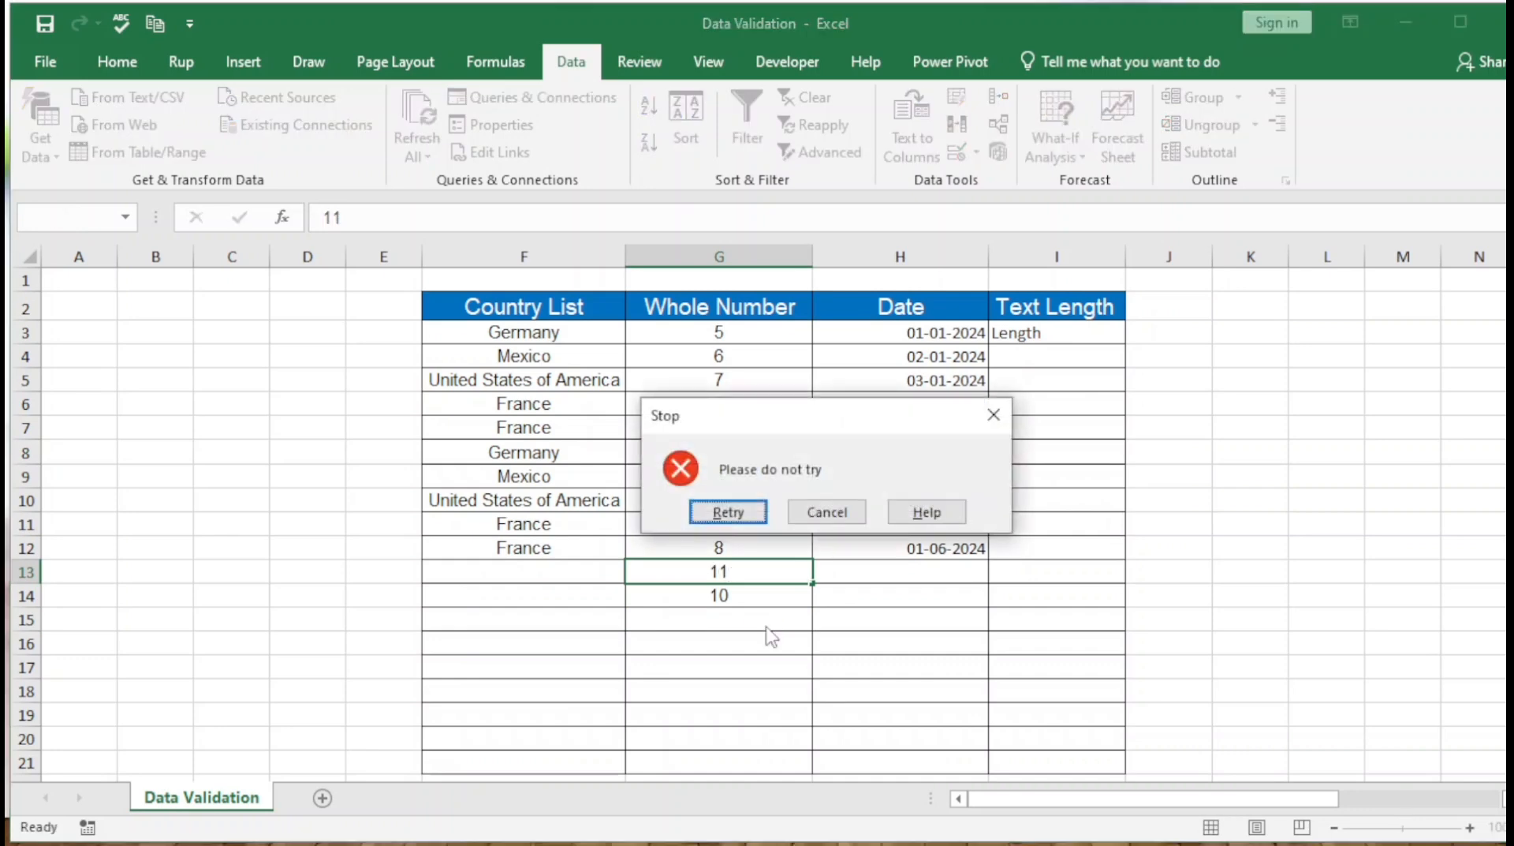
pyautogui.moveTo(813, 423); pyautogui.dragTo(1115, 300)
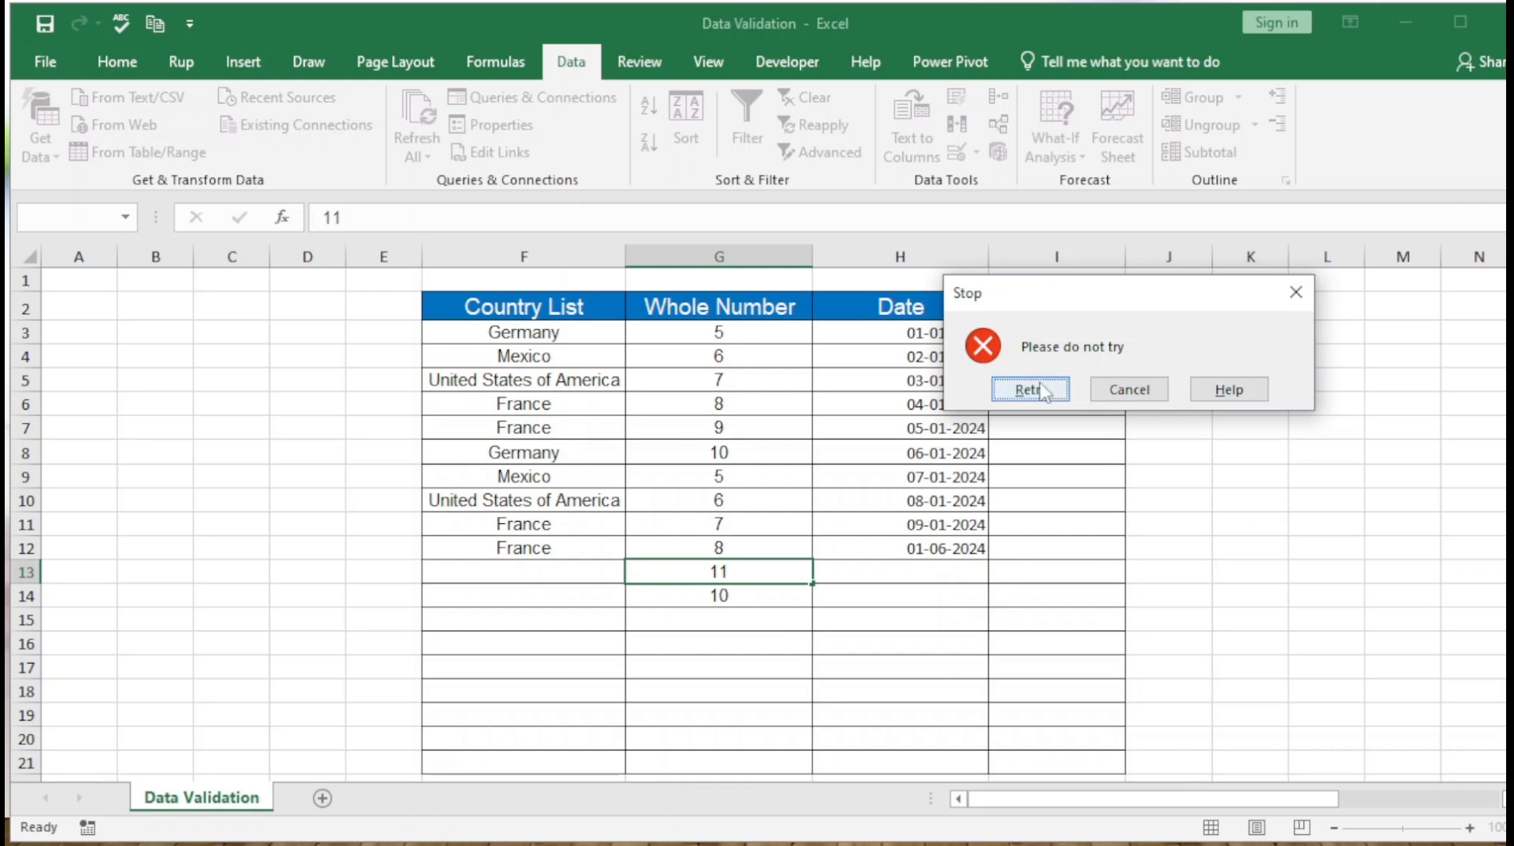
pyautogui.click(1299, 300)
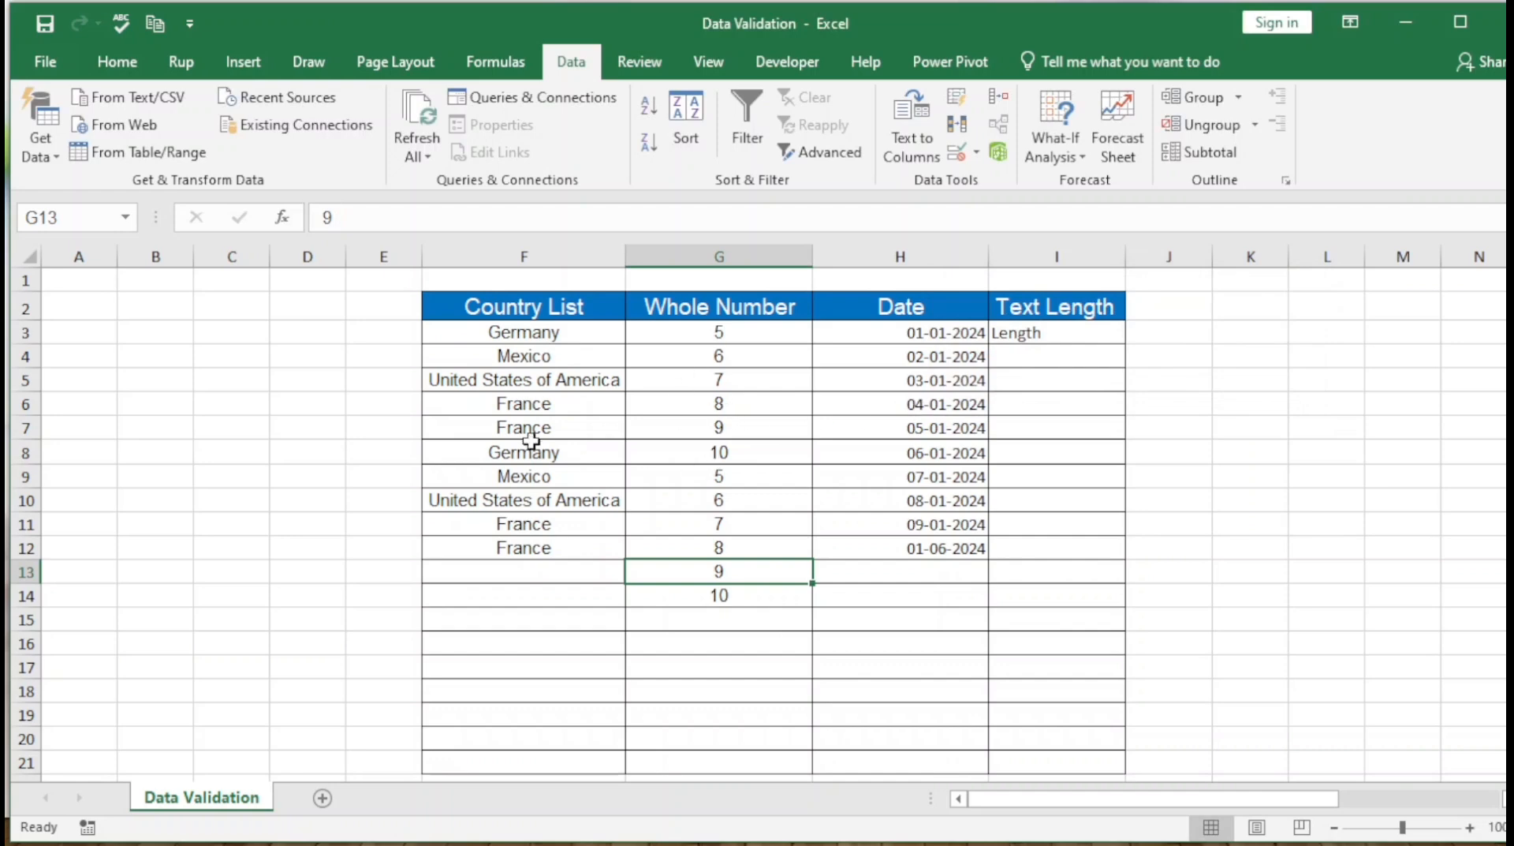
pyautogui.click(1400, 24)
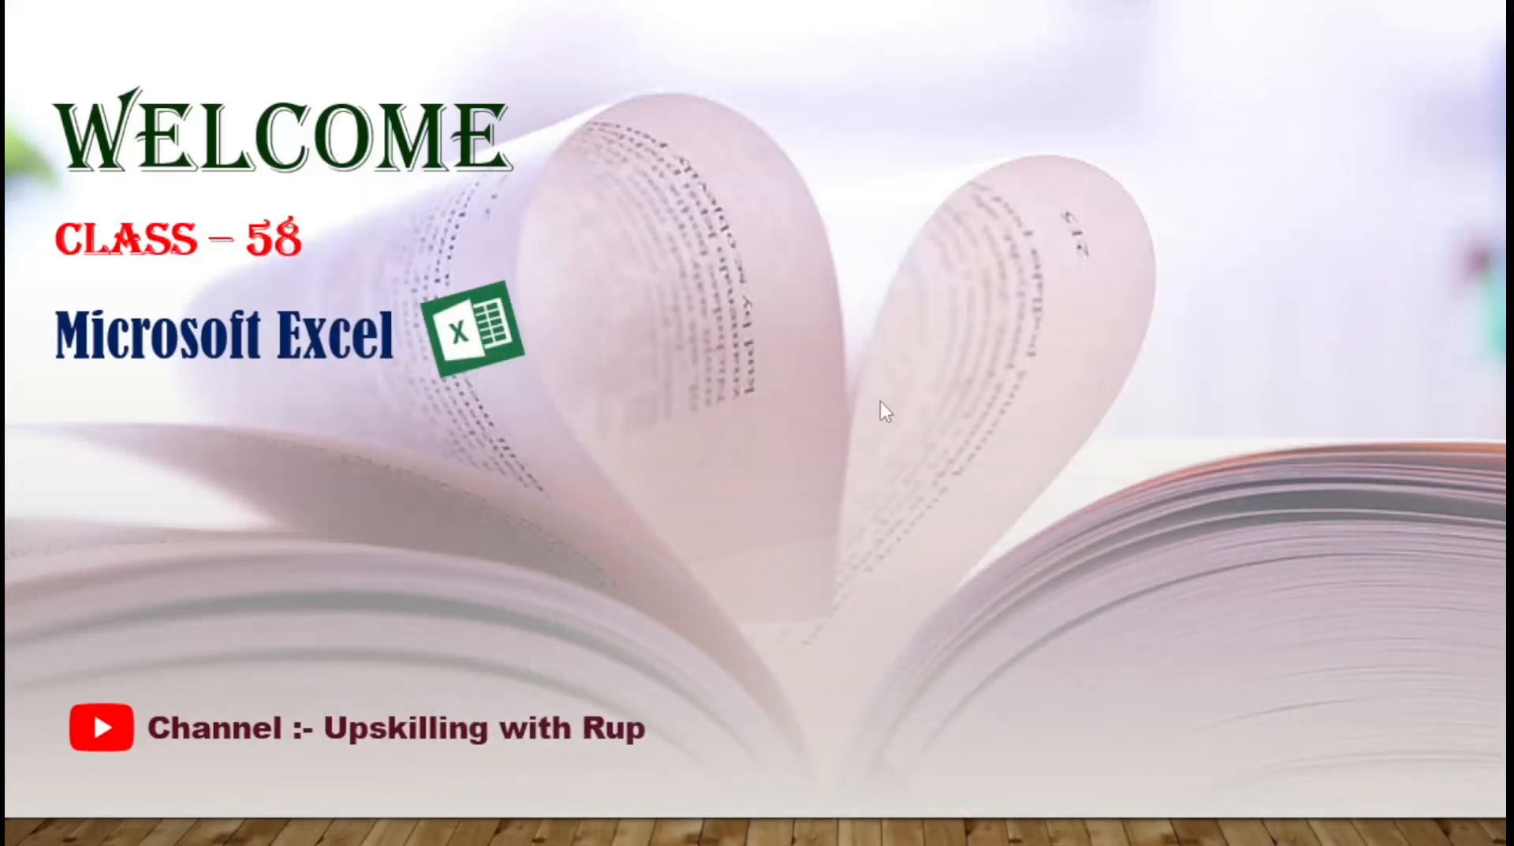